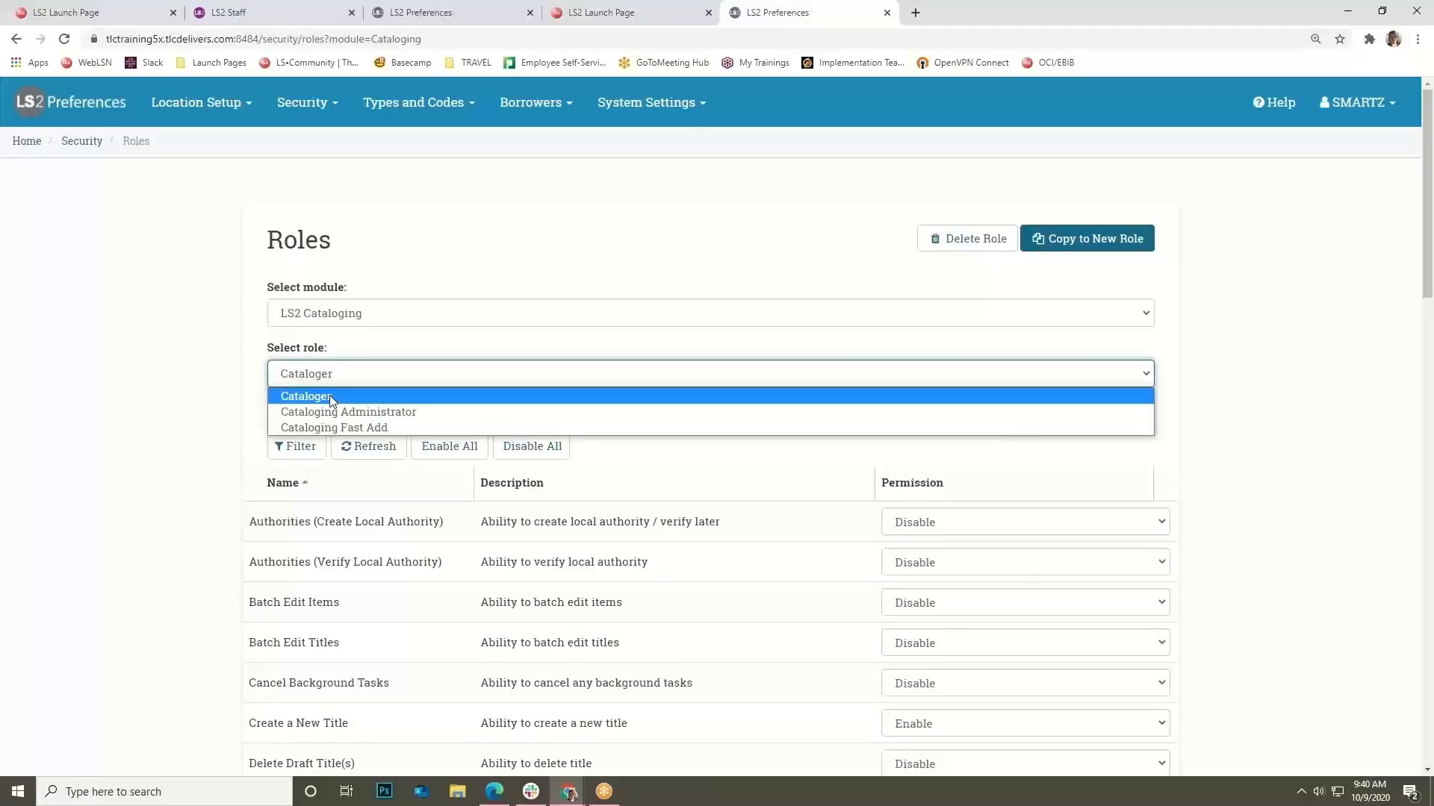
Load the Cataloger role's LS2 Cataloging permissions and scroll through the list and back to the top.
click(72, 436)
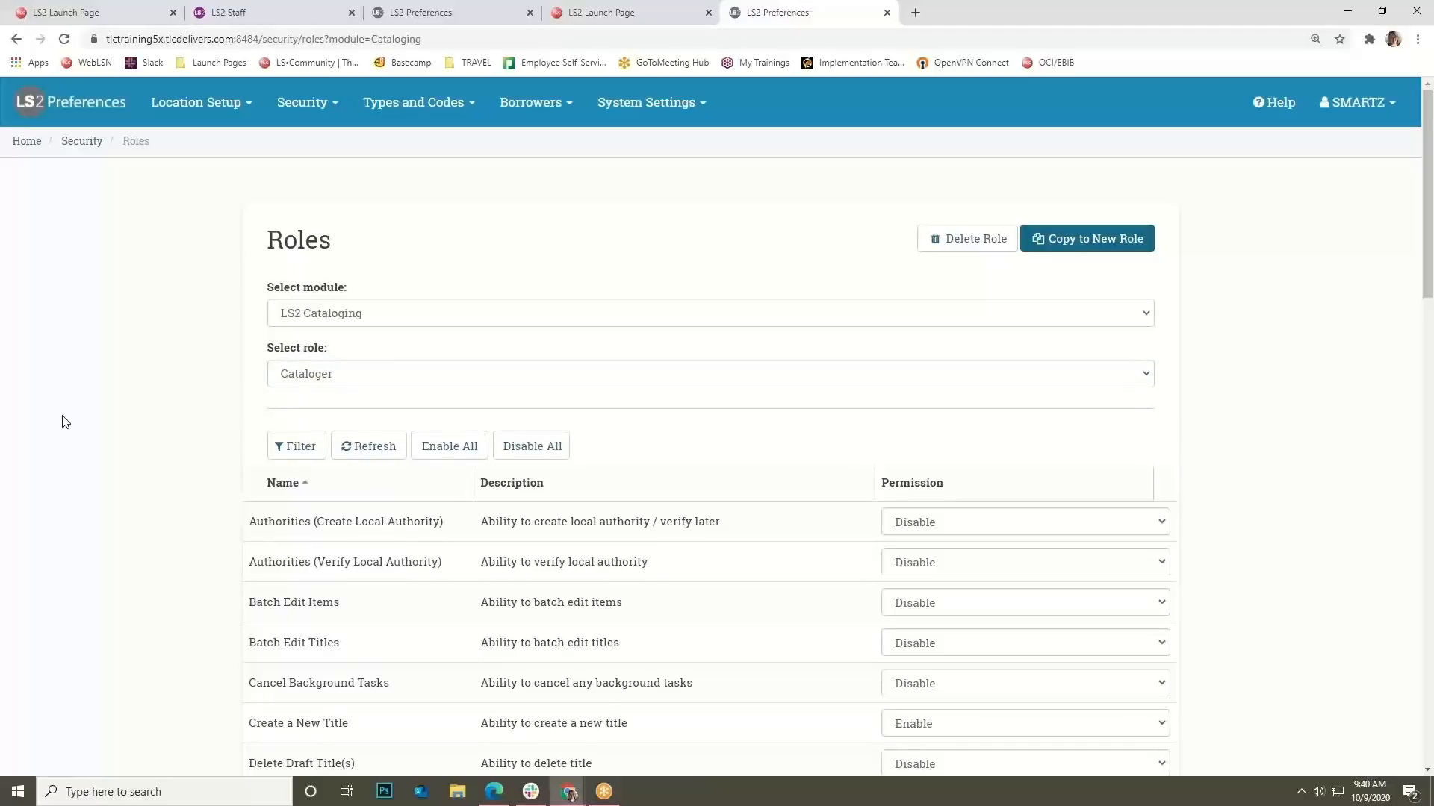
scroll(74, 427, down, 1)
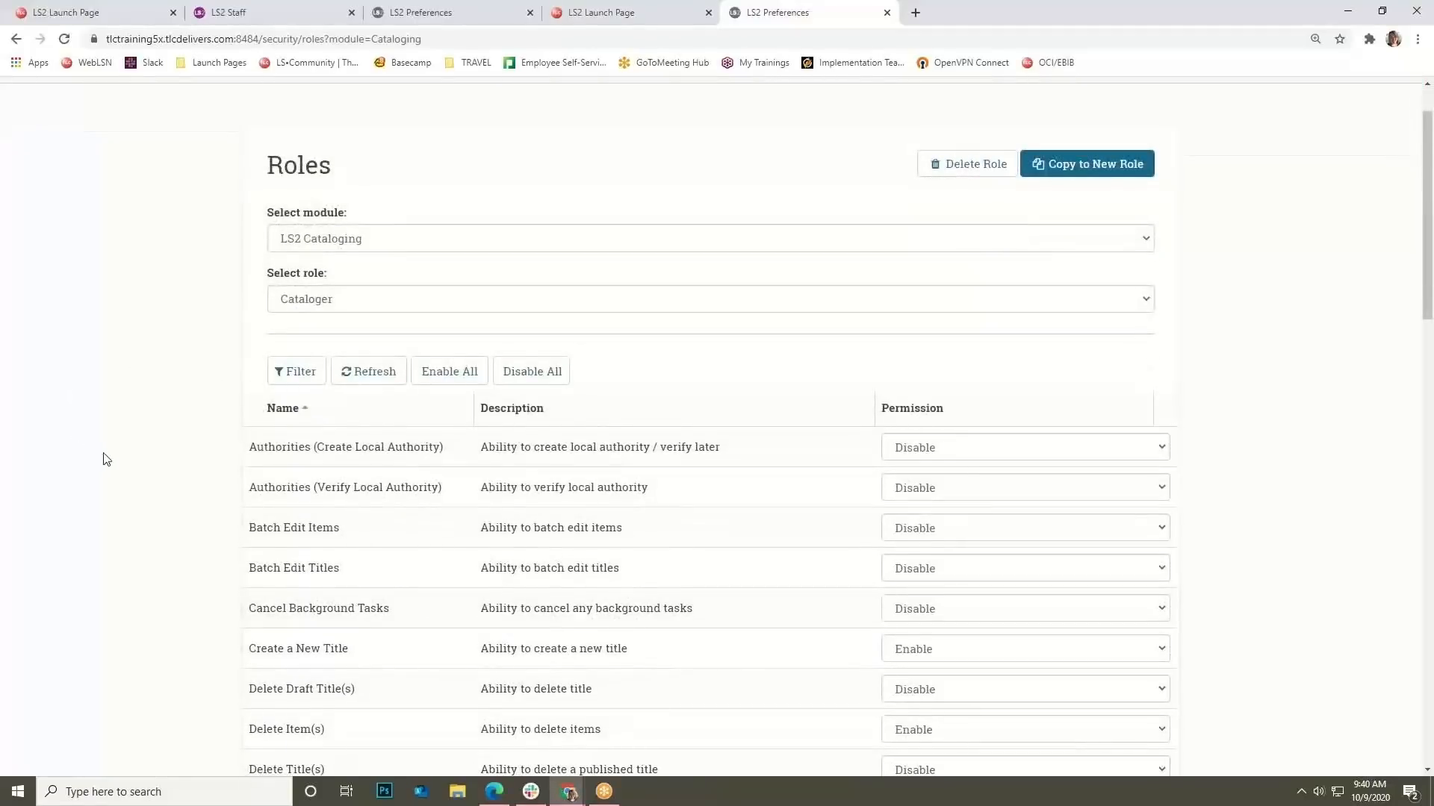
scroll(106, 459, down, 6)
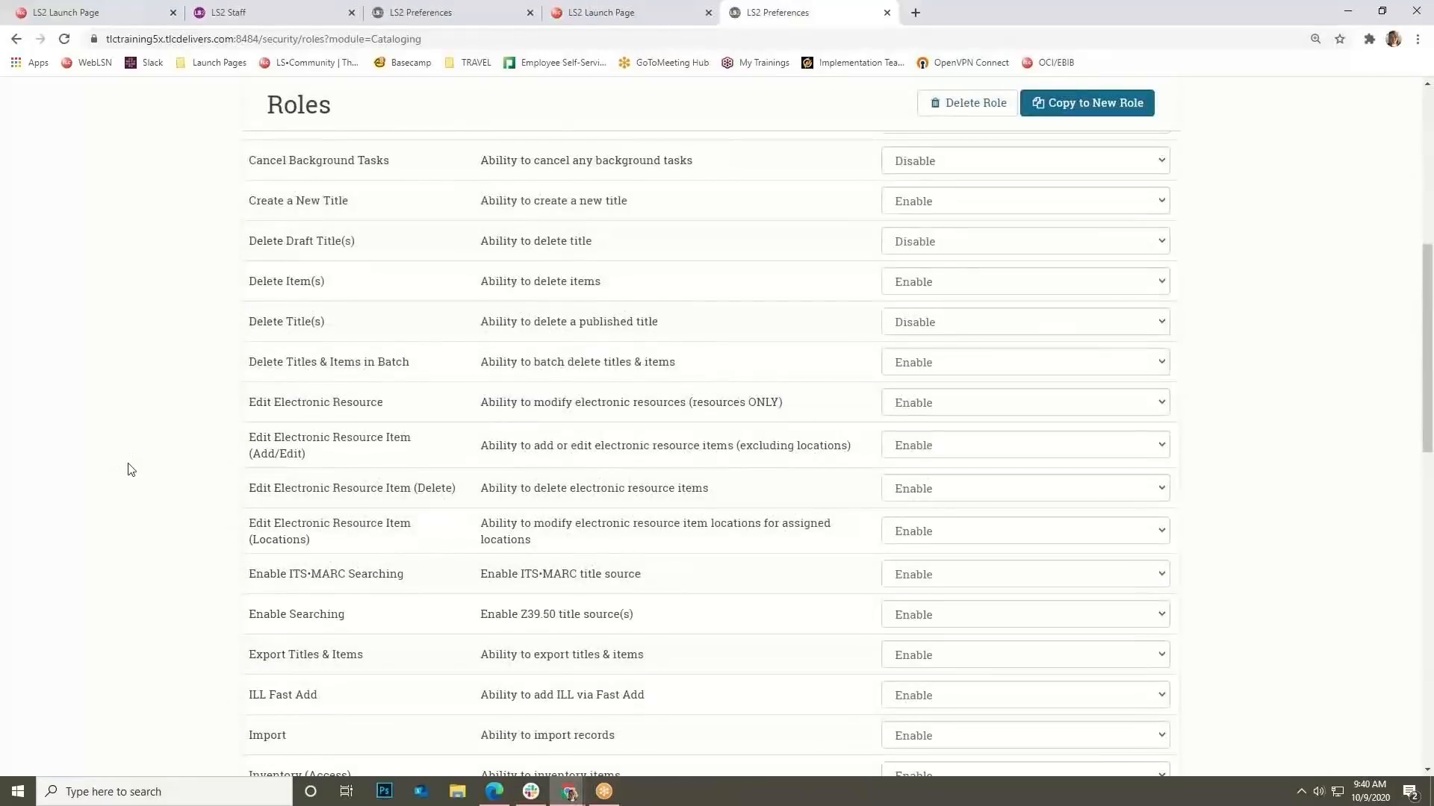
scroll(131, 468, down, 1)
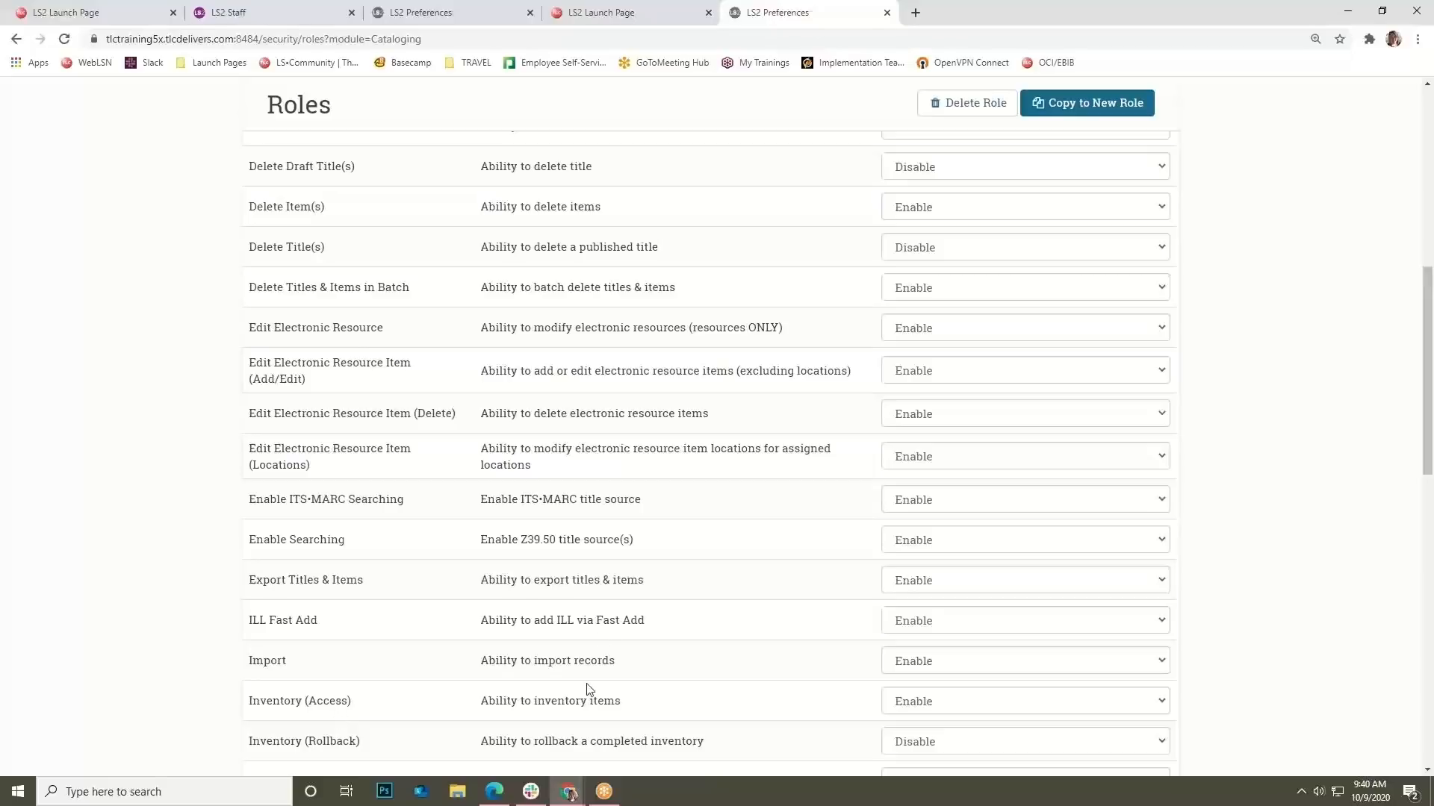
scroll(633, 462, up, 8)
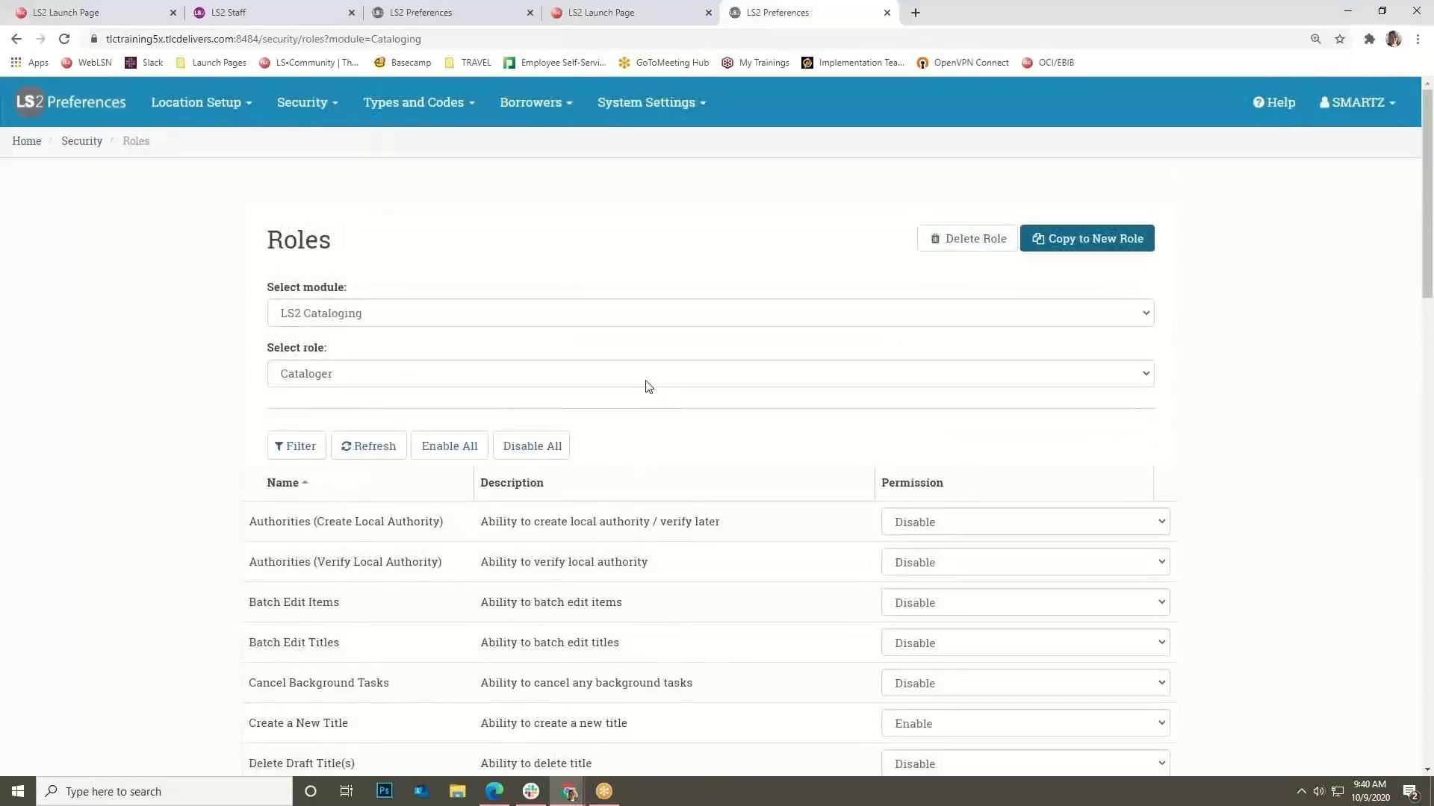
Copy the Cataloging Fast Add role into a new role named 'Inventory Volunteers' and begin disabling its permissions.
click(463, 363)
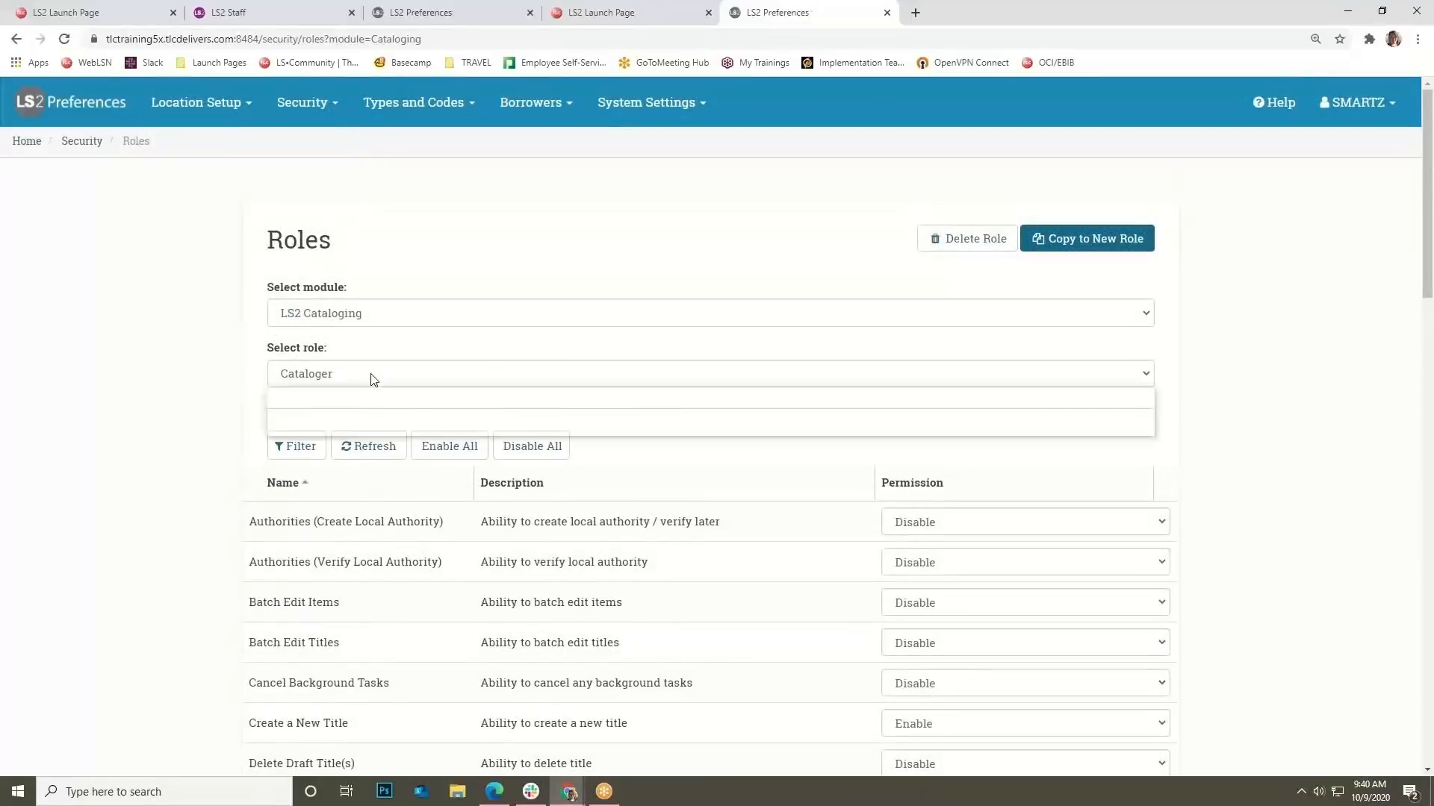
click(364, 429)
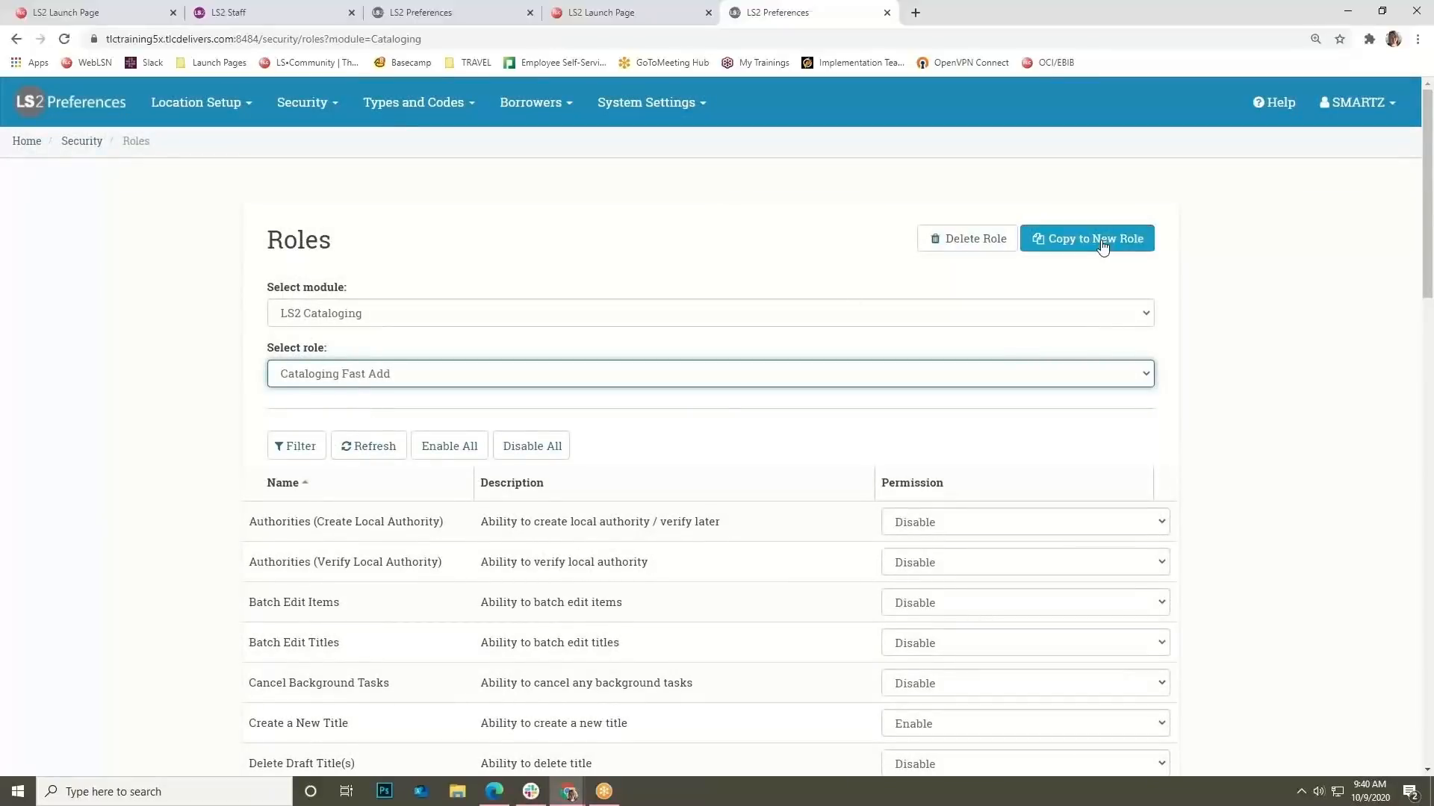
click(1103, 245)
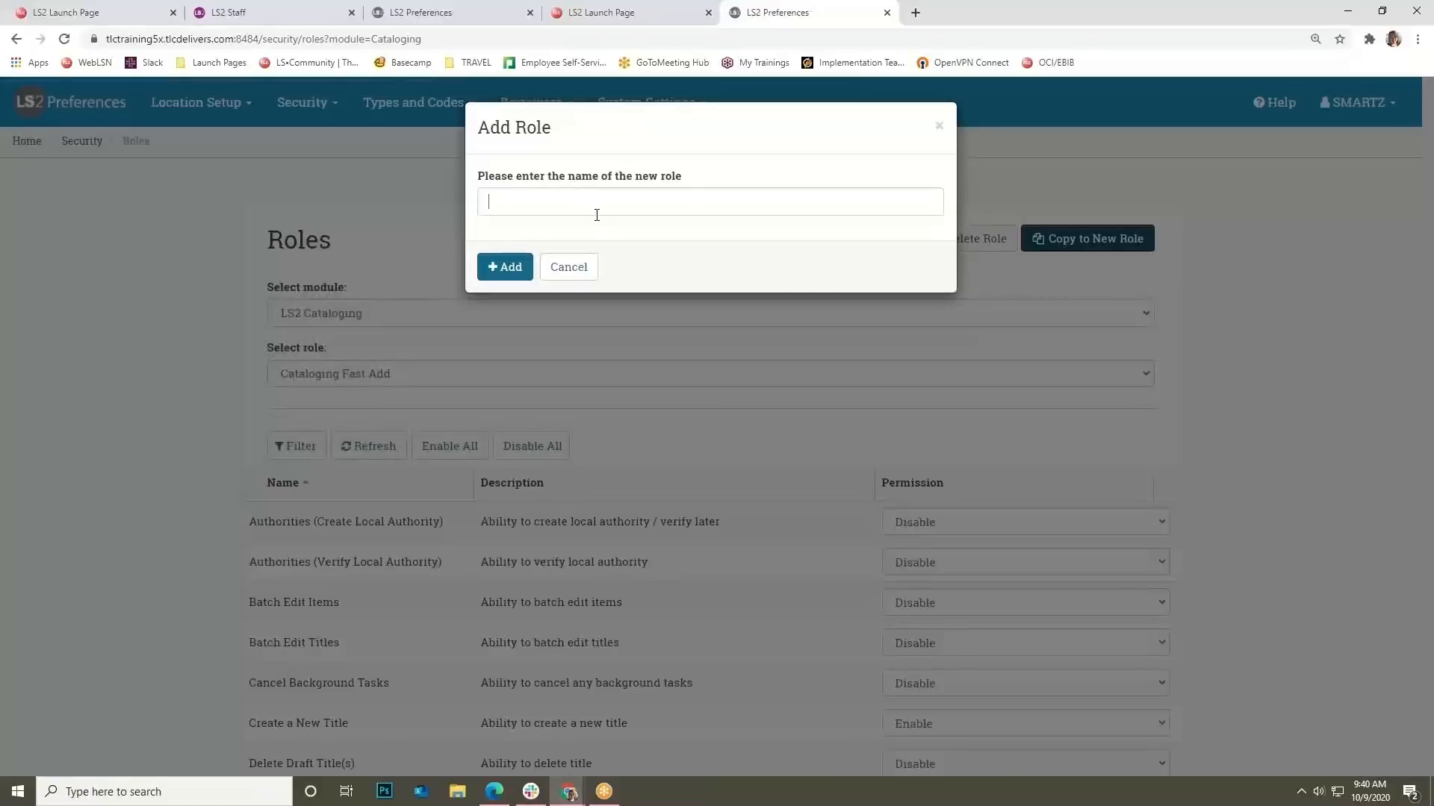
click(596, 215)
text(Inventory )
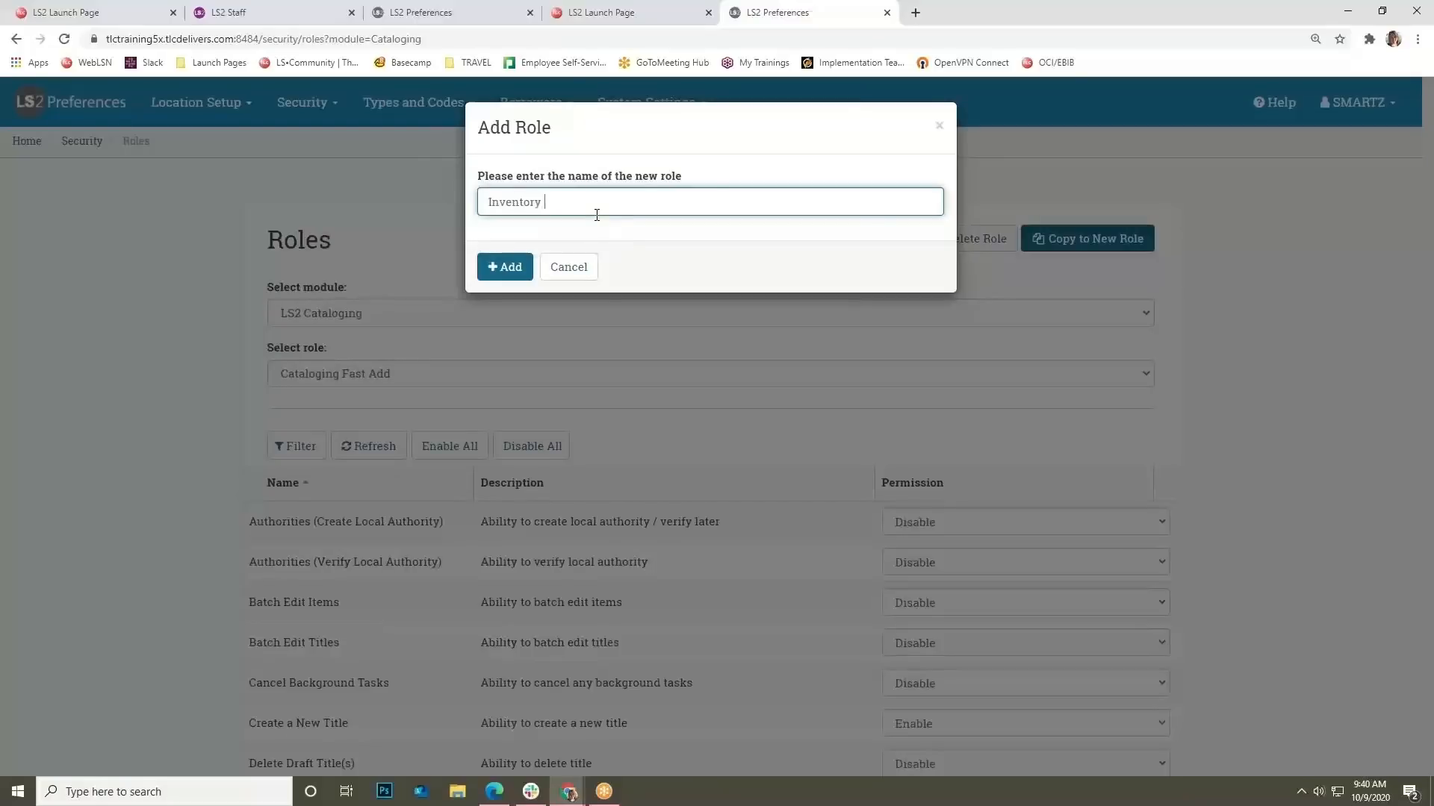
text(Volunteers)
click(512, 271)
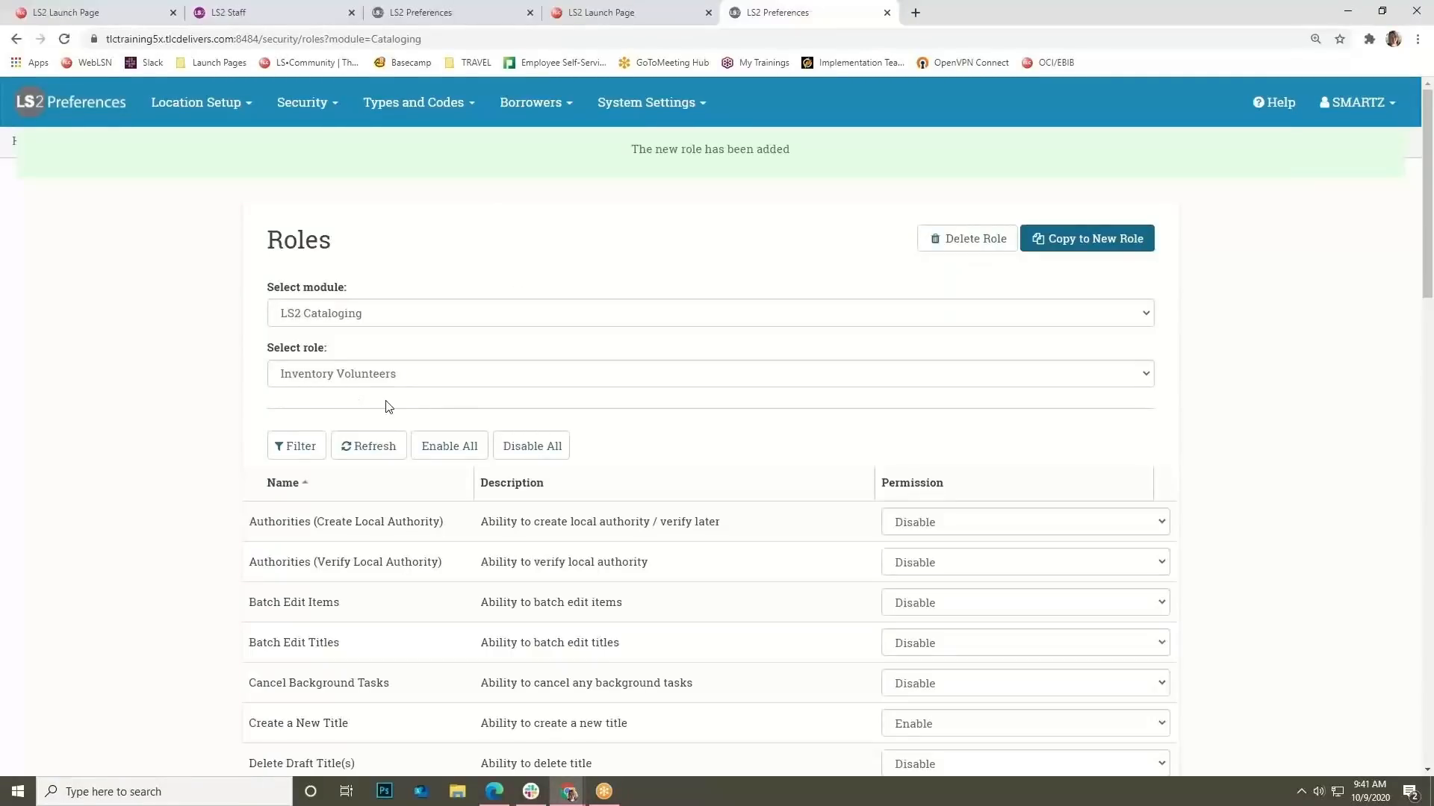
click(548, 454)
Confirm Disable All for Inventory Volunteers, then set Inventory (Access) to Enable.
click(567, 224)
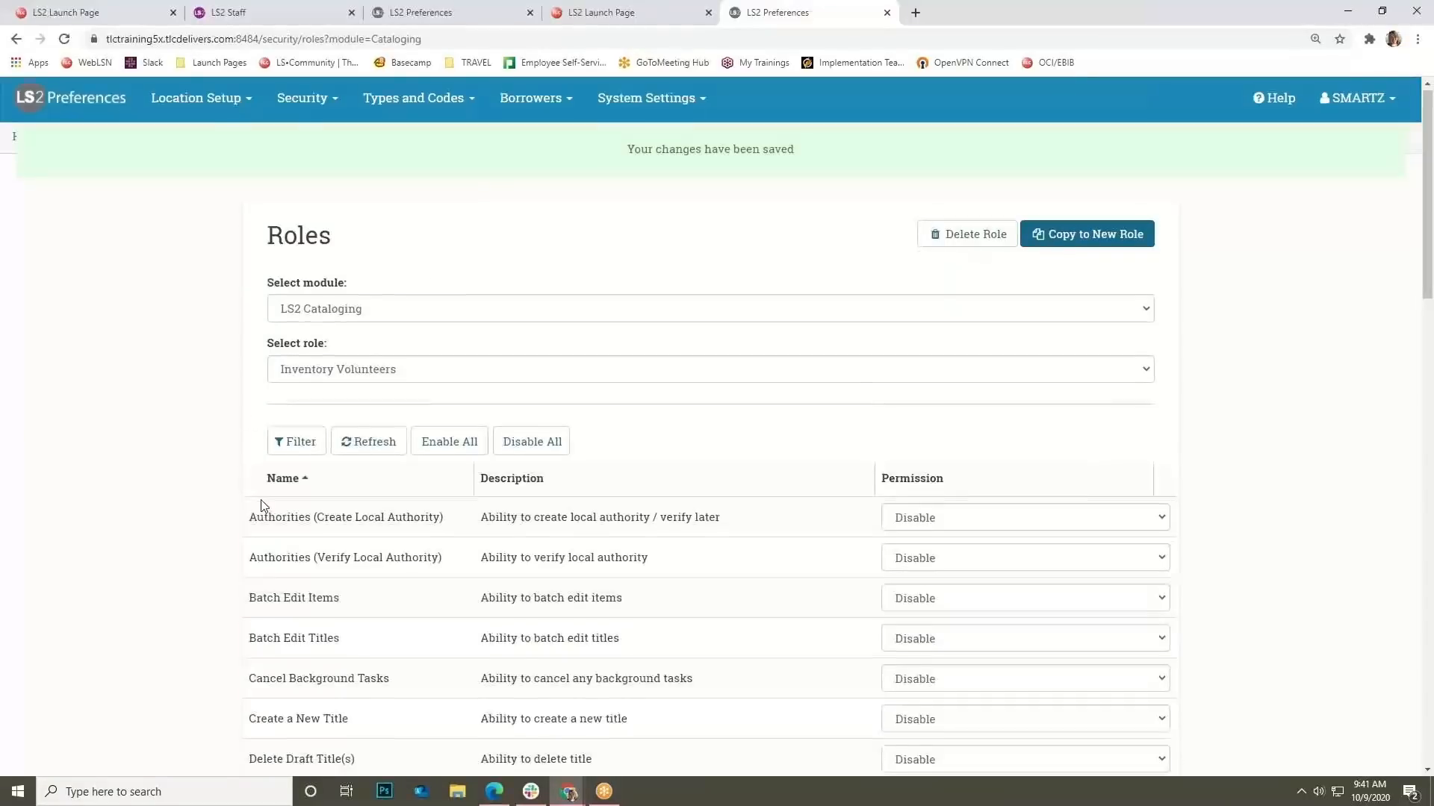
scroll(217, 552, down, 4)
scroll(219, 582, down, 5)
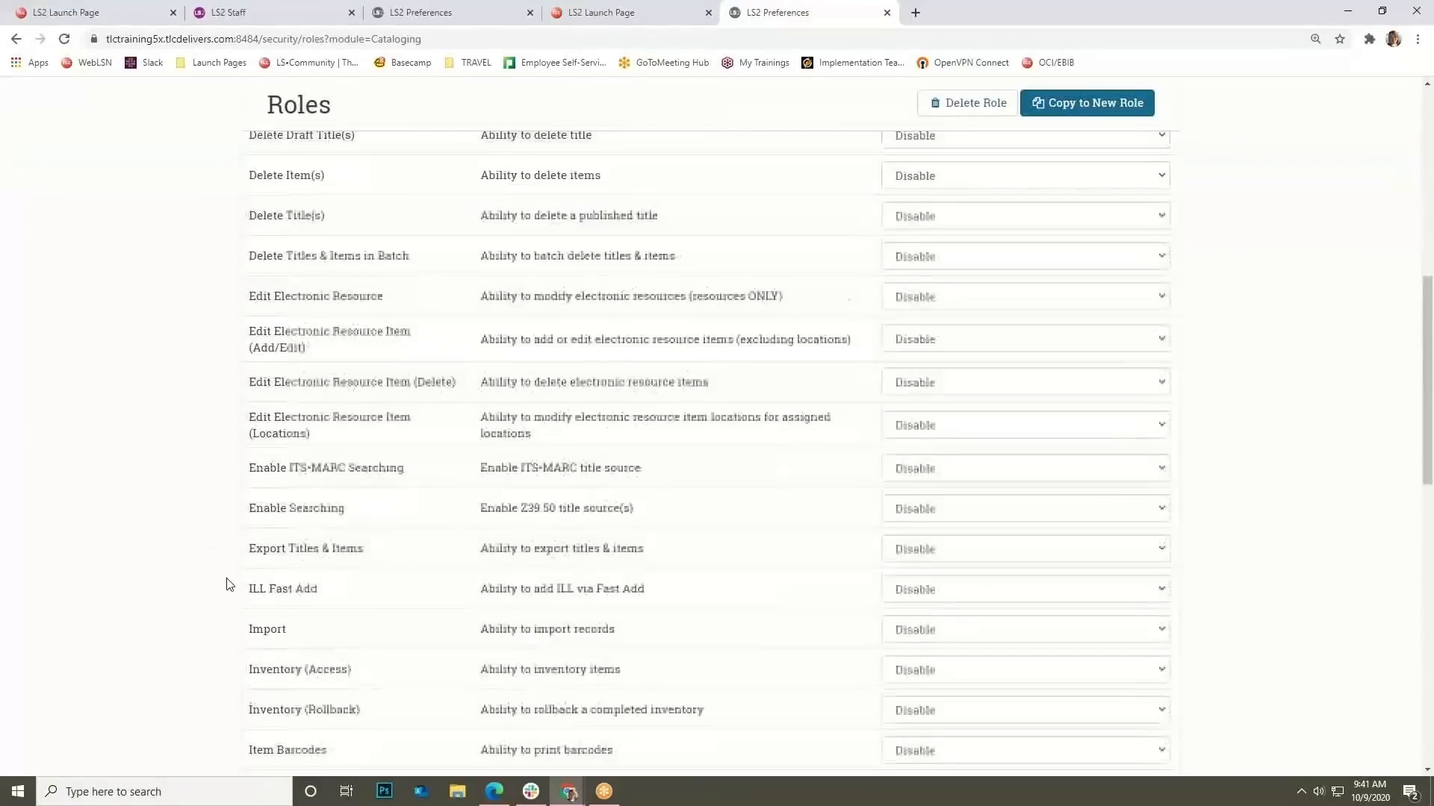
click(926, 632)
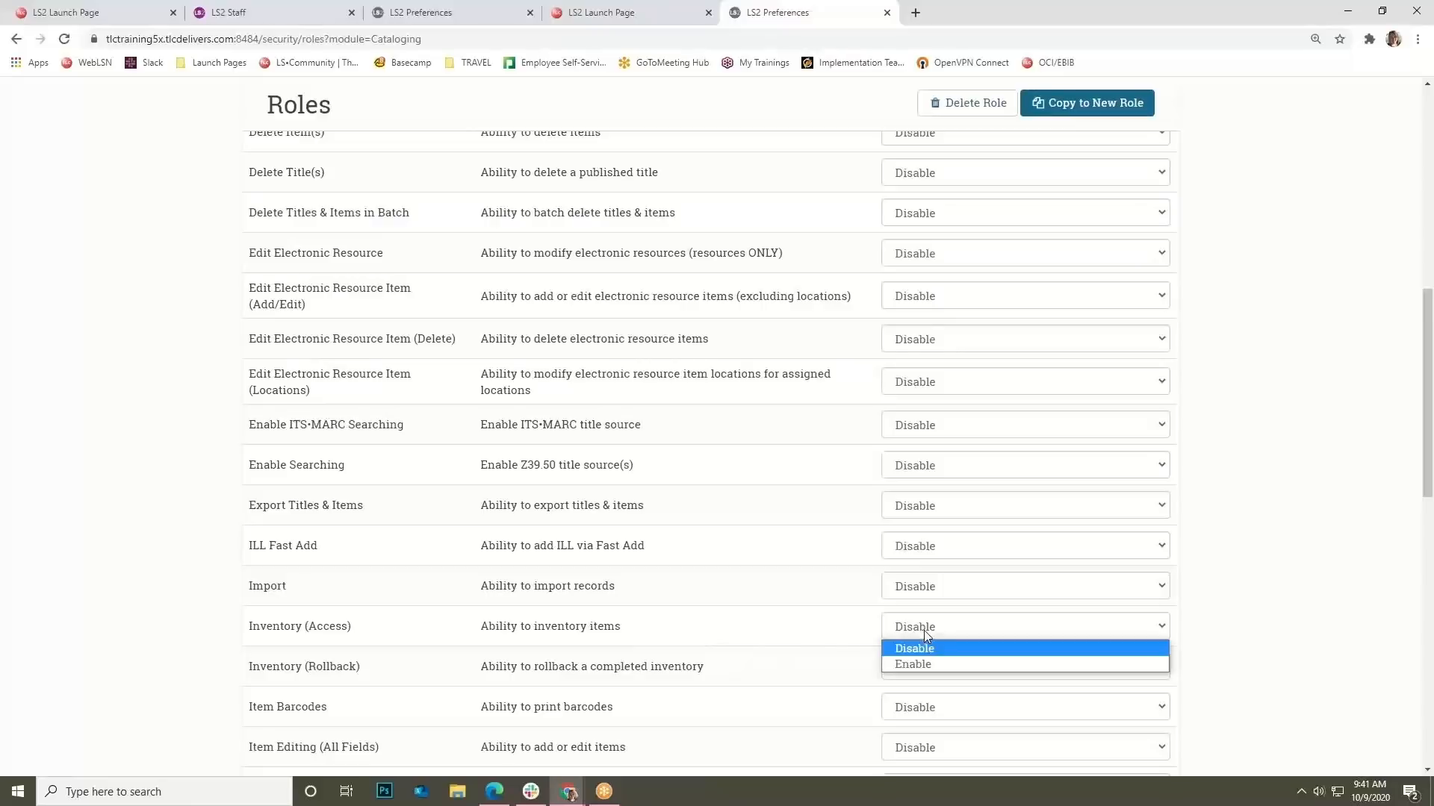
click(932, 665)
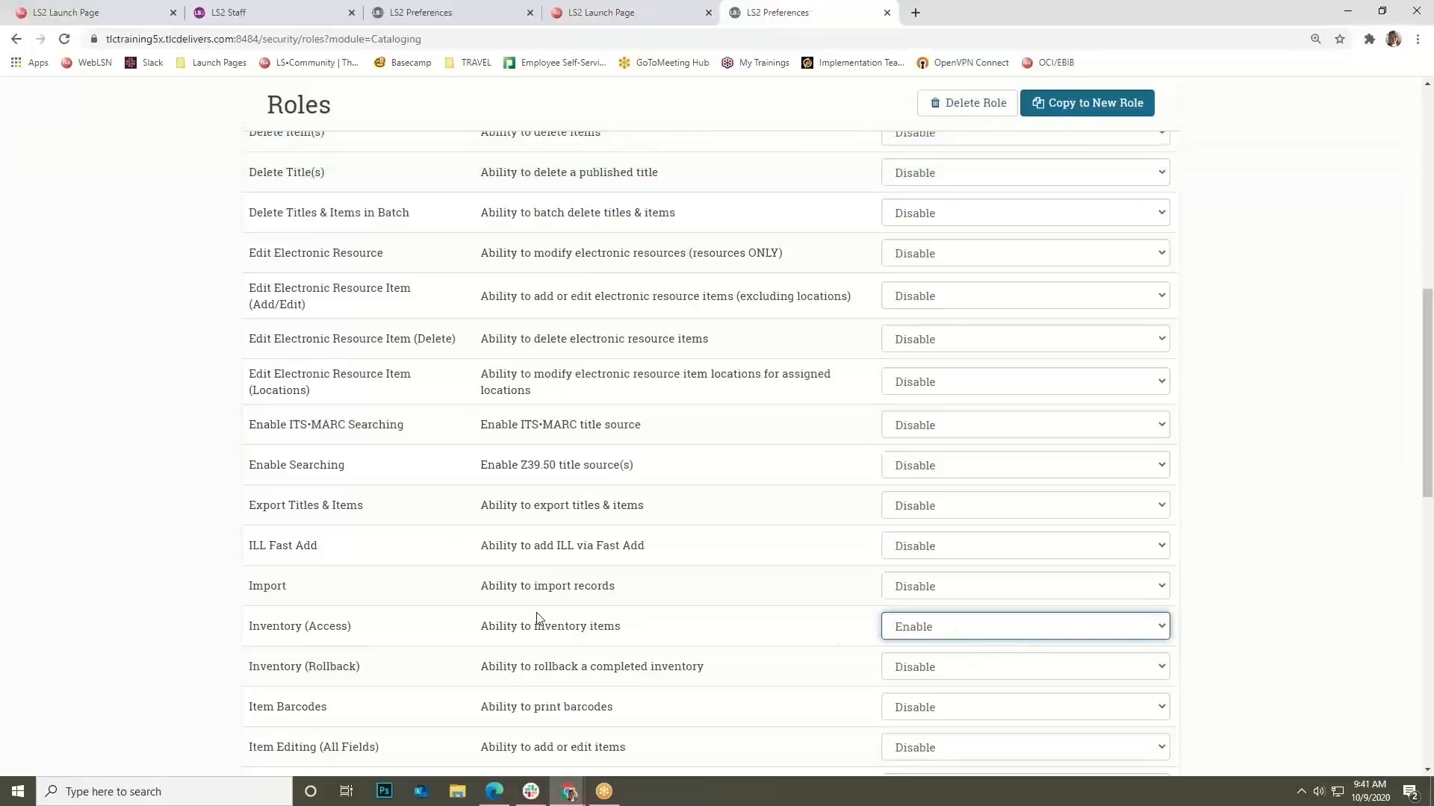
scroll(532, 604, up, 9)
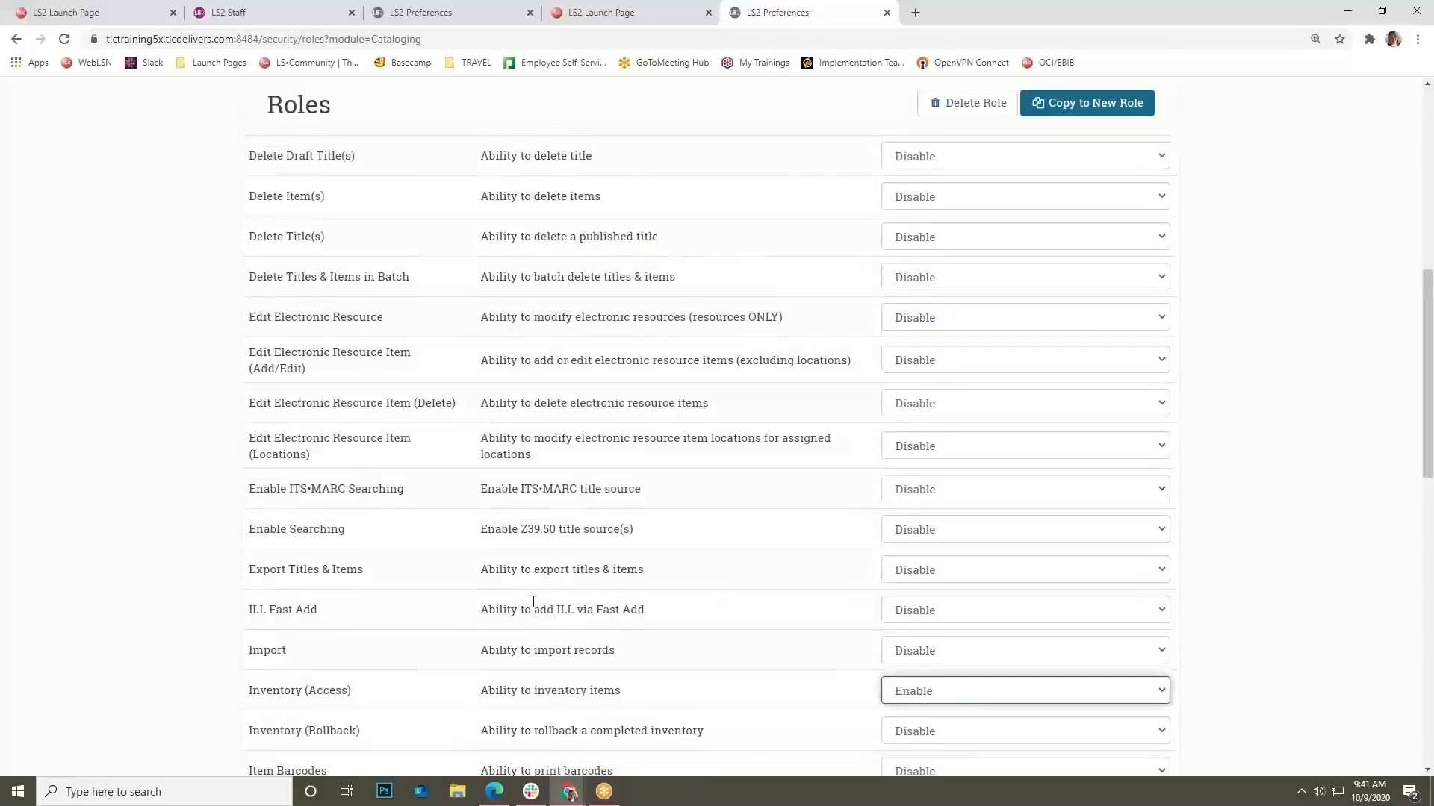
Go to Security > Users to list the 21 staff accounts.
click(401, 90)
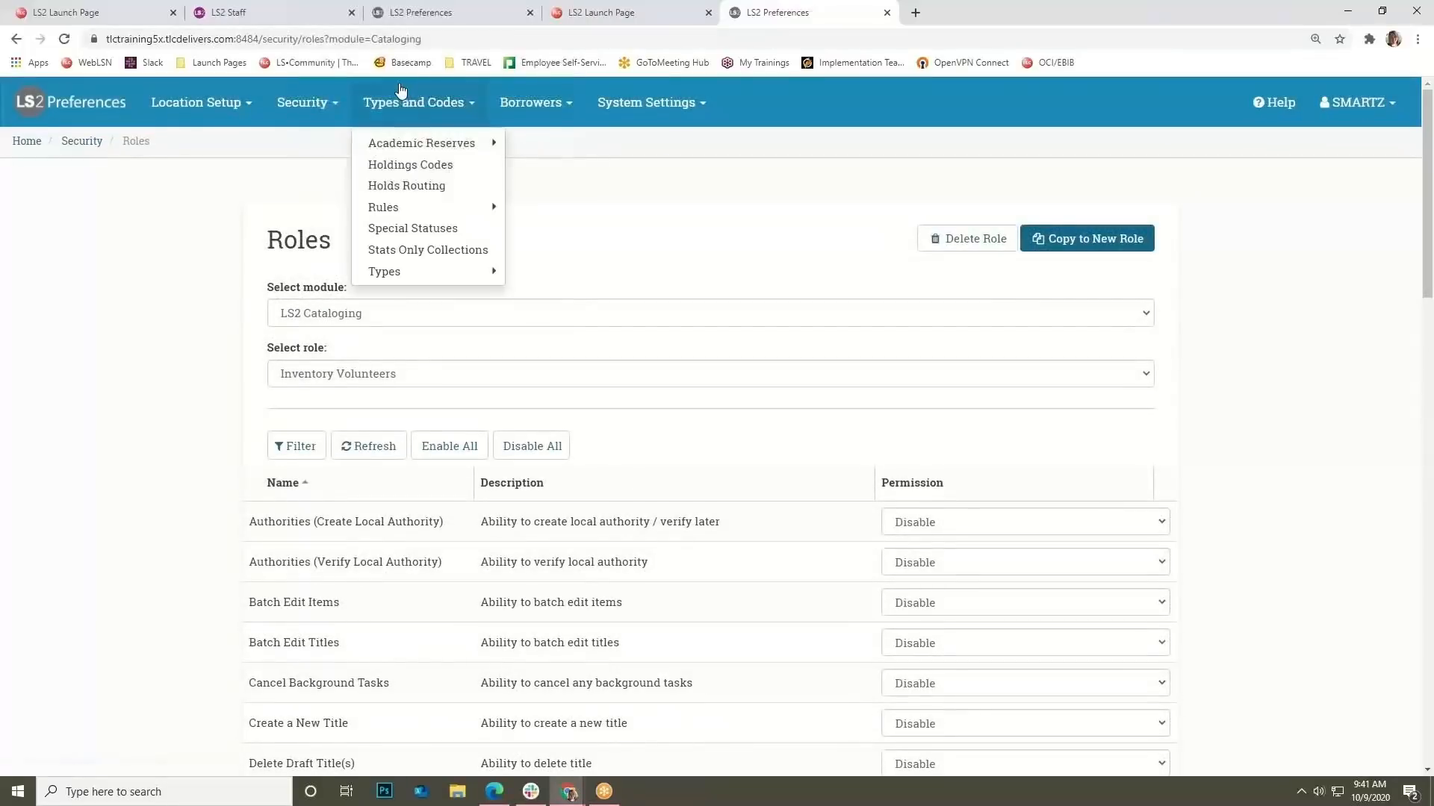
click(302, 102)
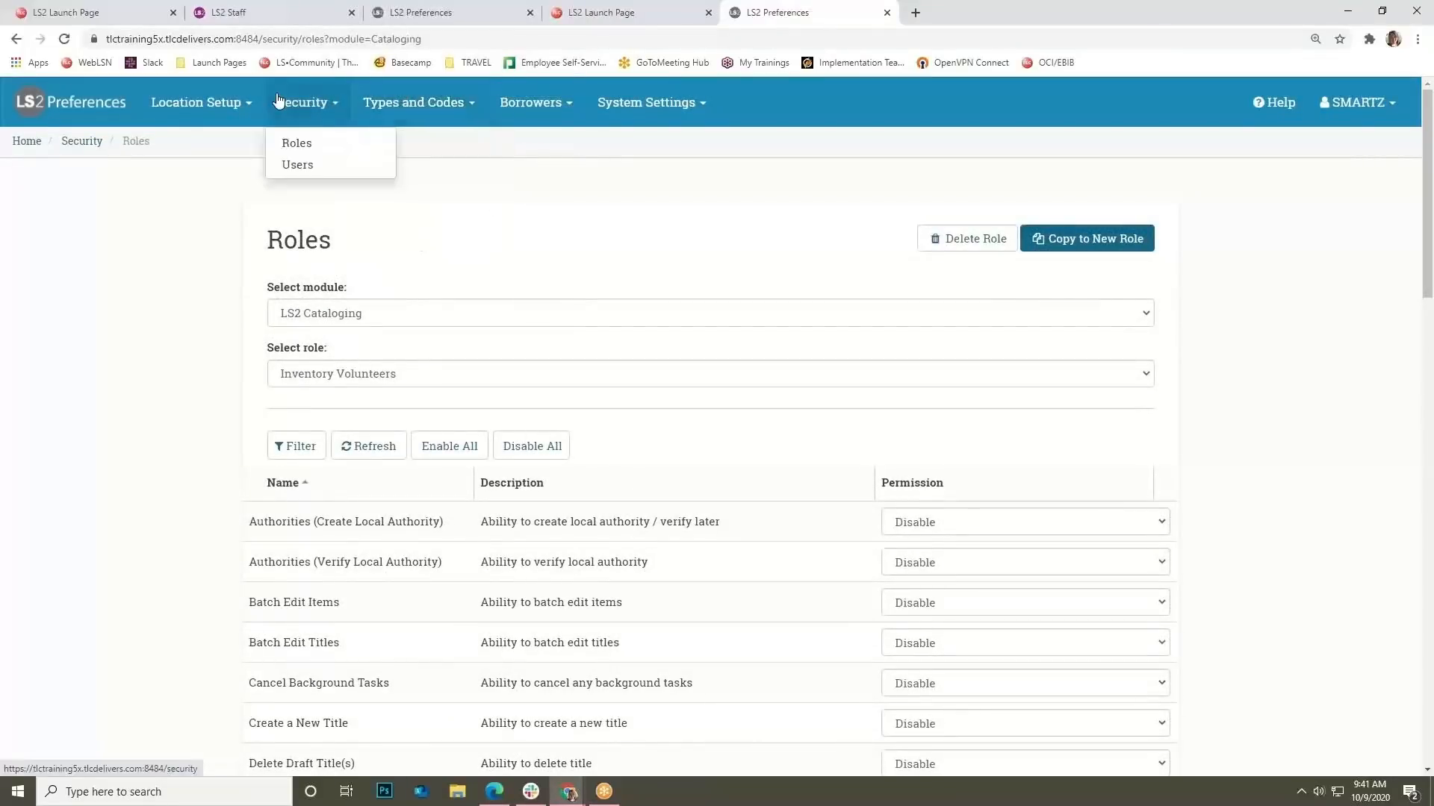
click(302, 165)
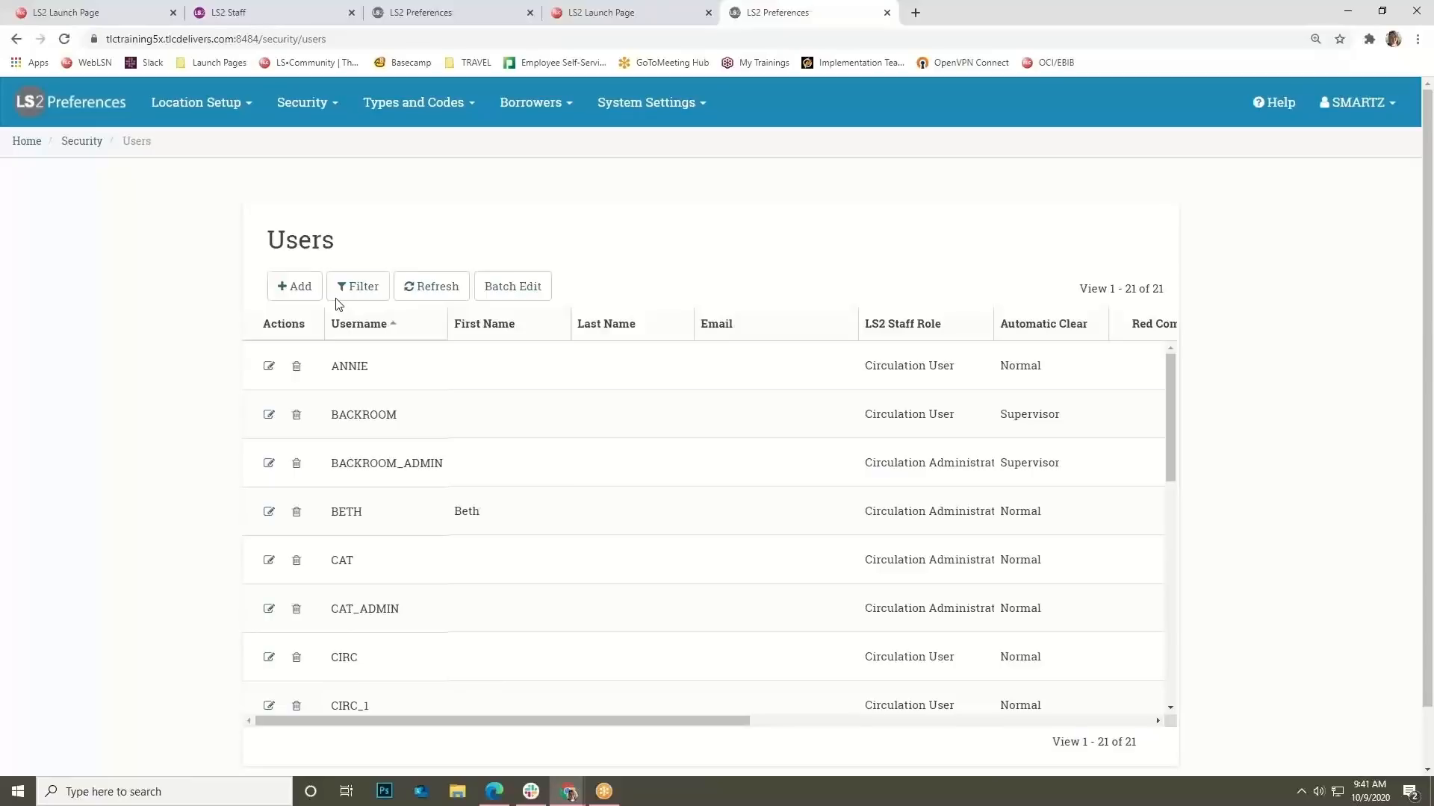
Start adding a new user and select all its login locations.
click(296, 287)
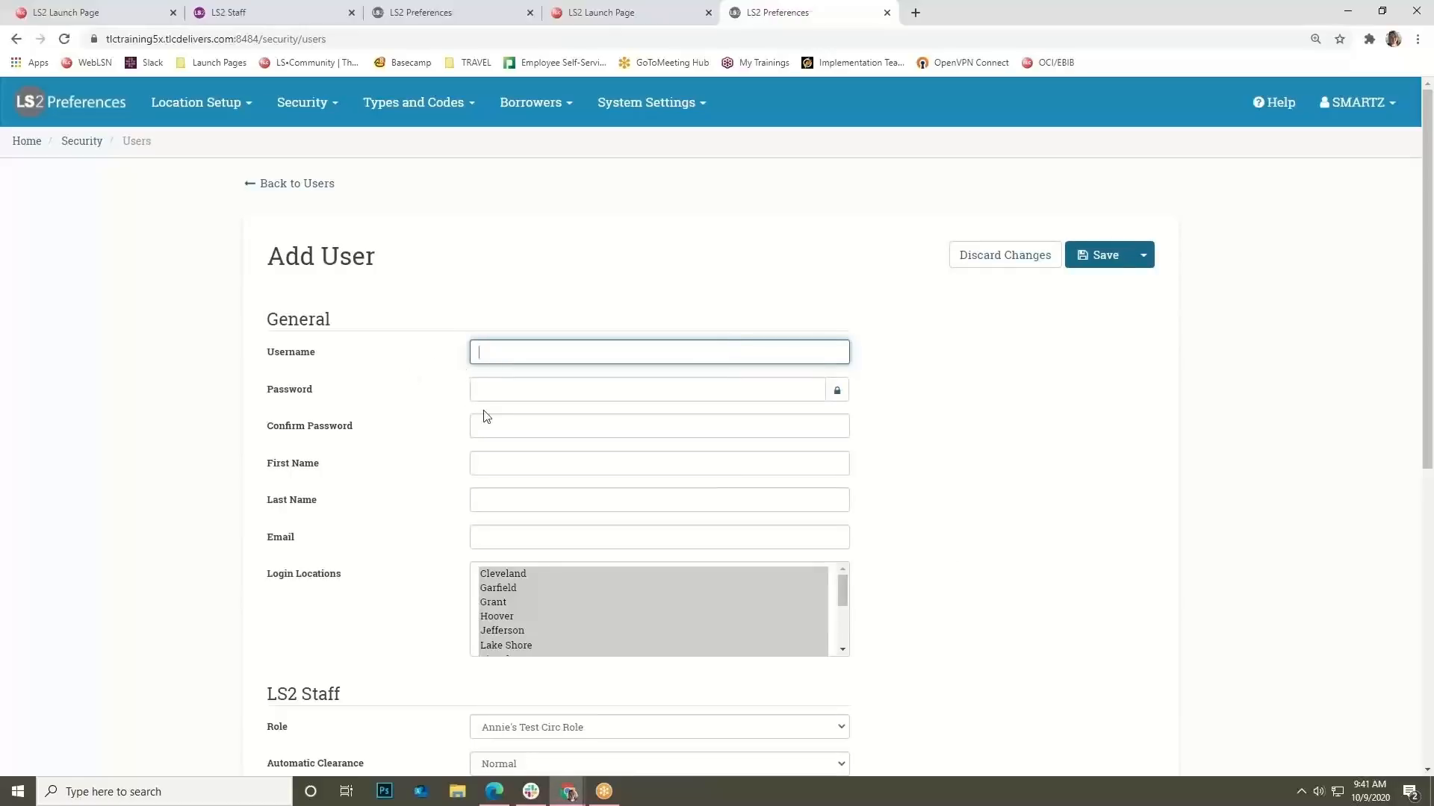
scroll(474, 407, down, 1)
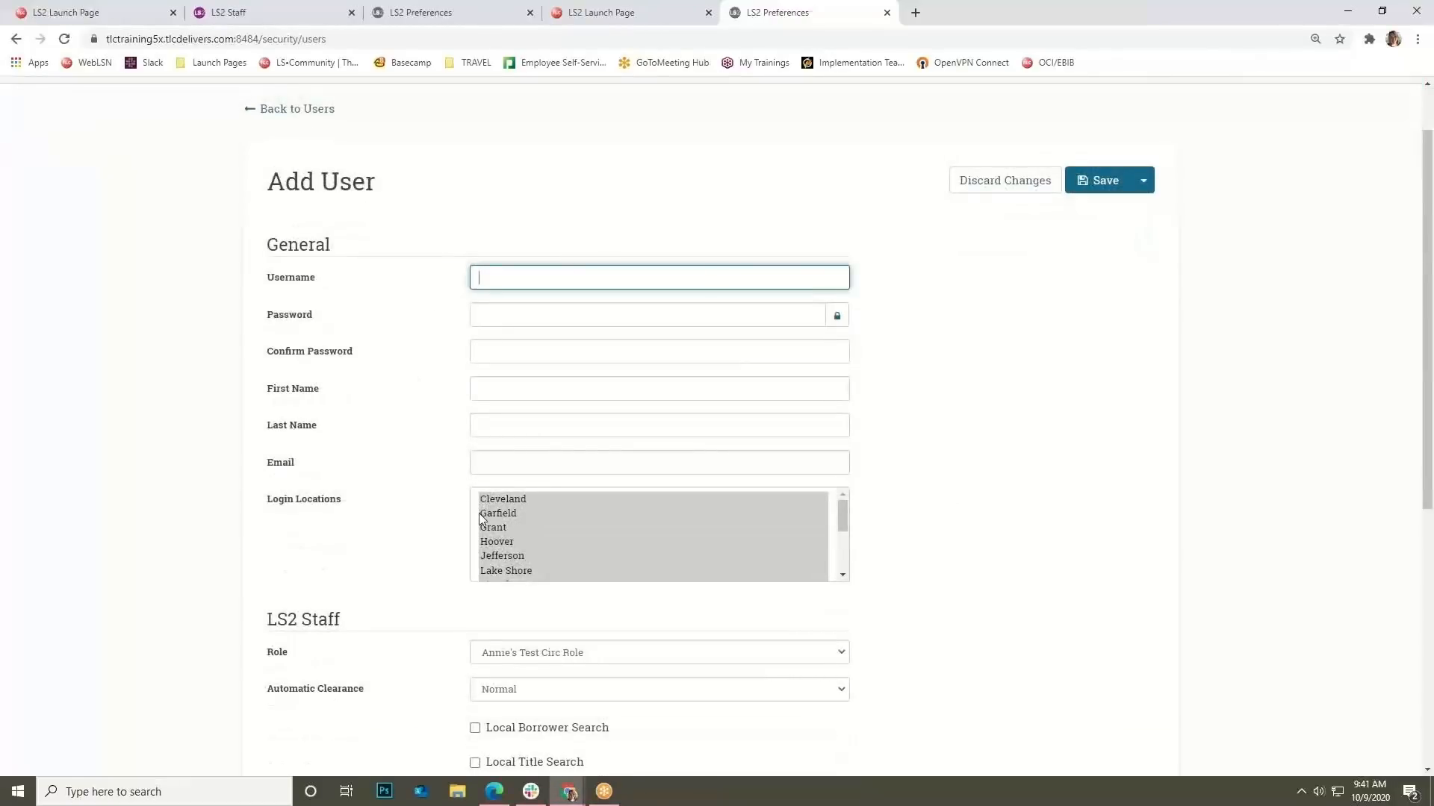
drag(848, 526, 850, 572)
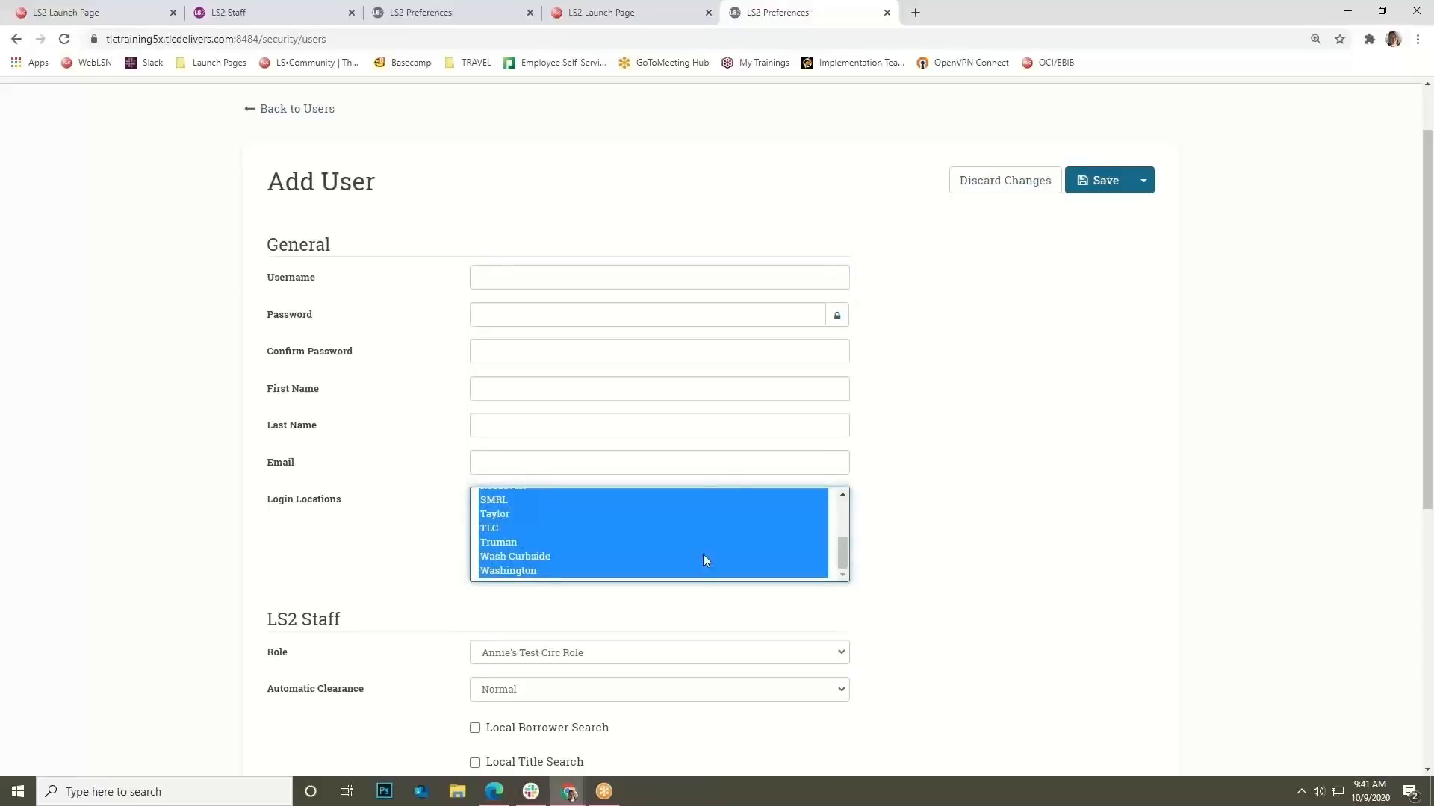
click(426, 541)
Give the new user the Circulation Administrator staff role and Override automatic clearance.
scroll(427, 545, down, 3)
click(557, 429)
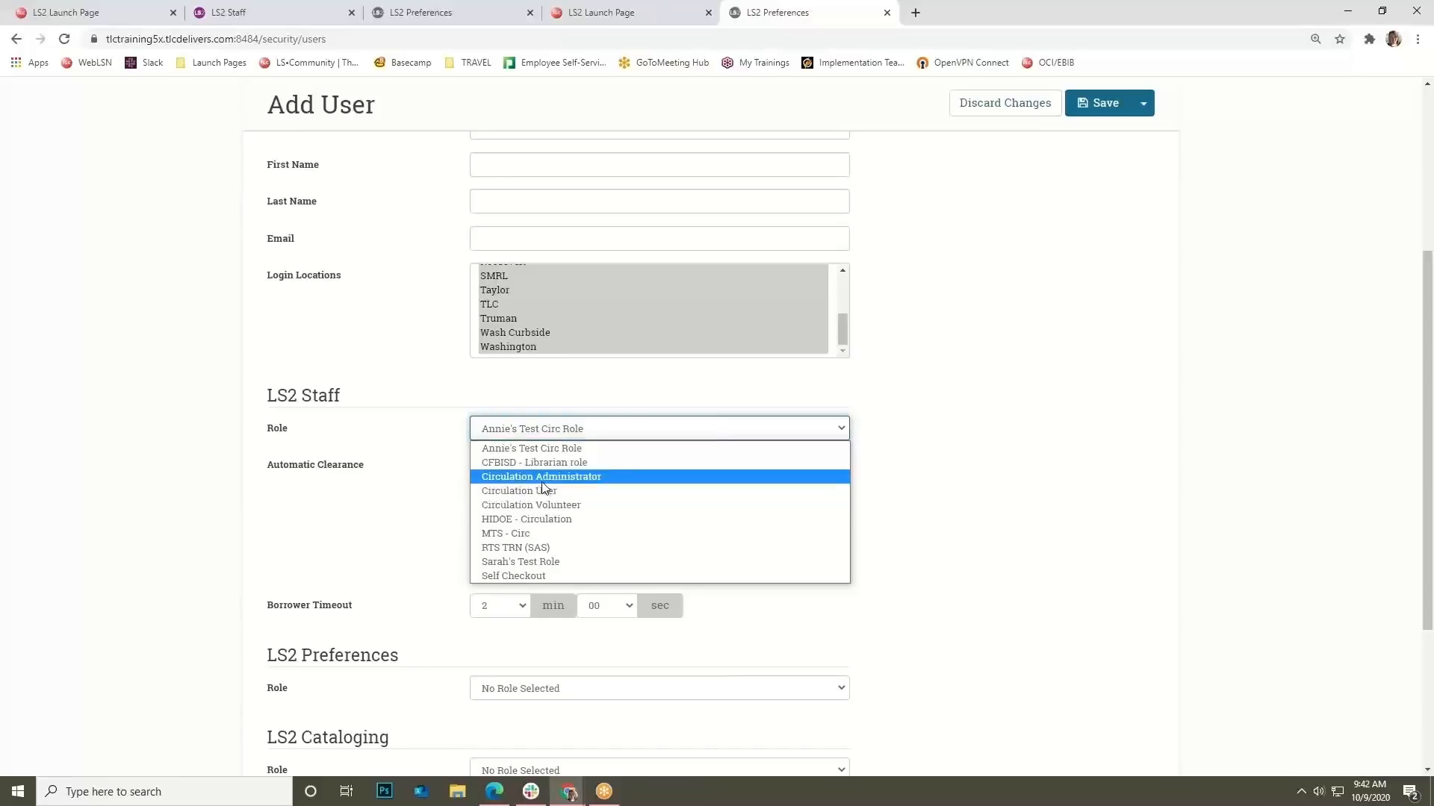
click(545, 480)
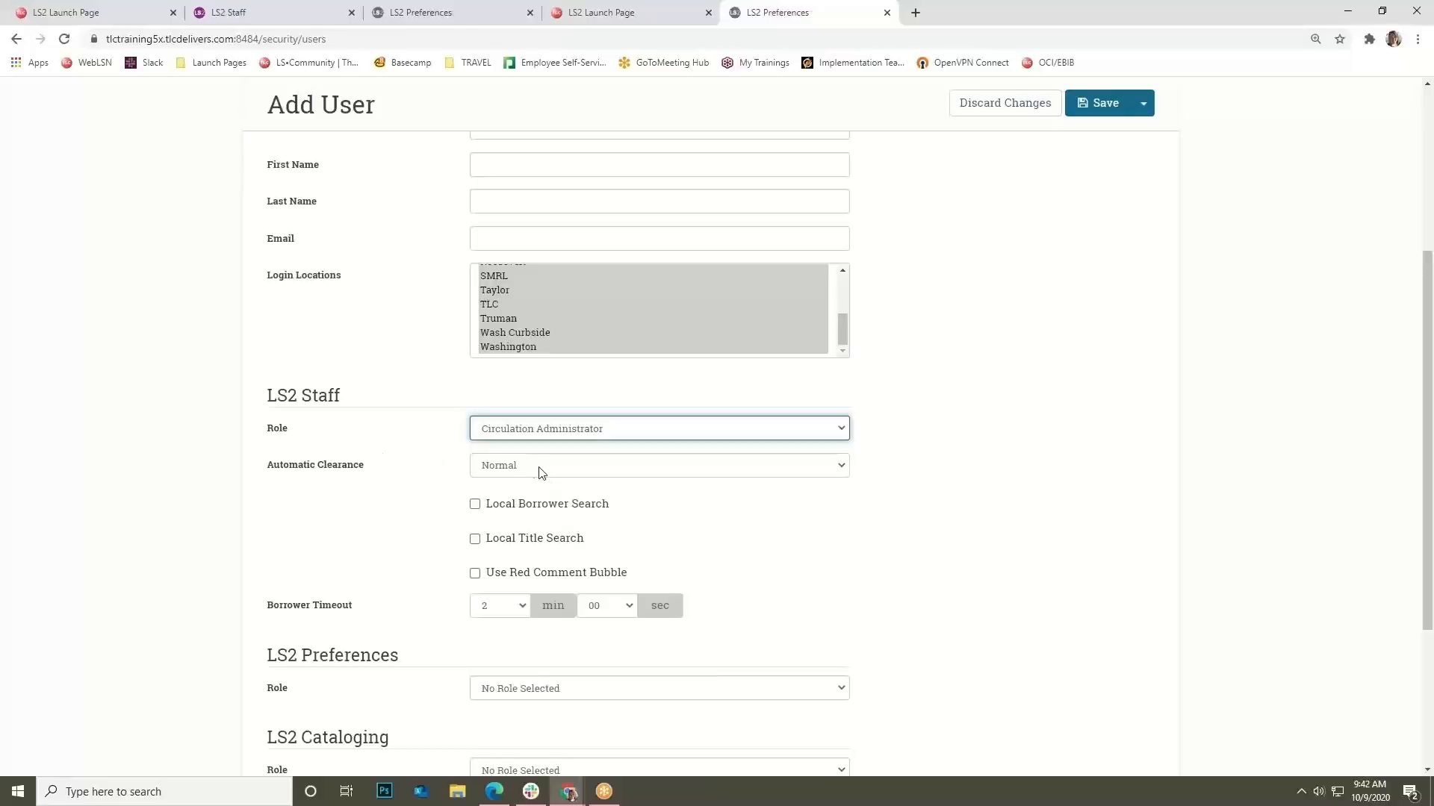
click(539, 467)
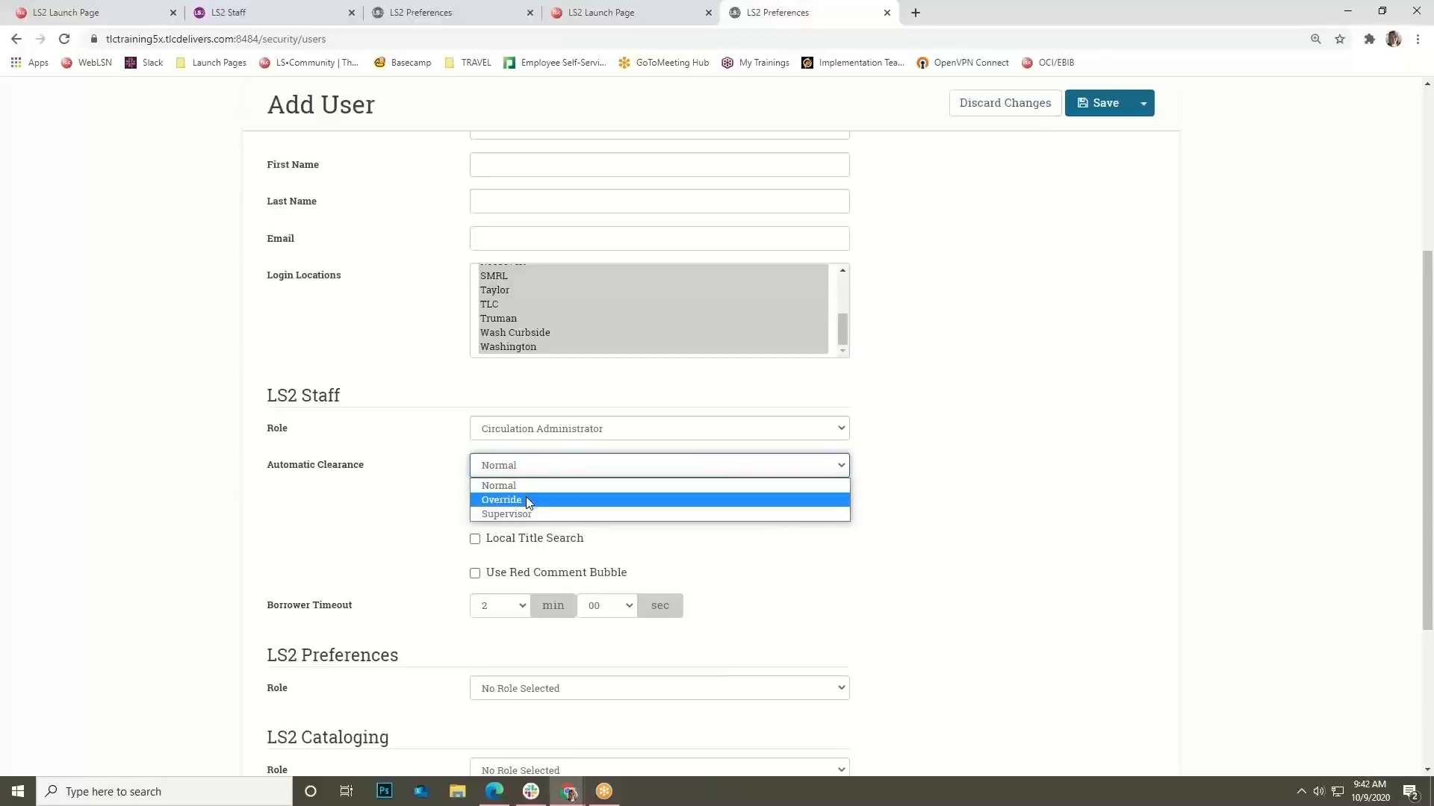
click(528, 501)
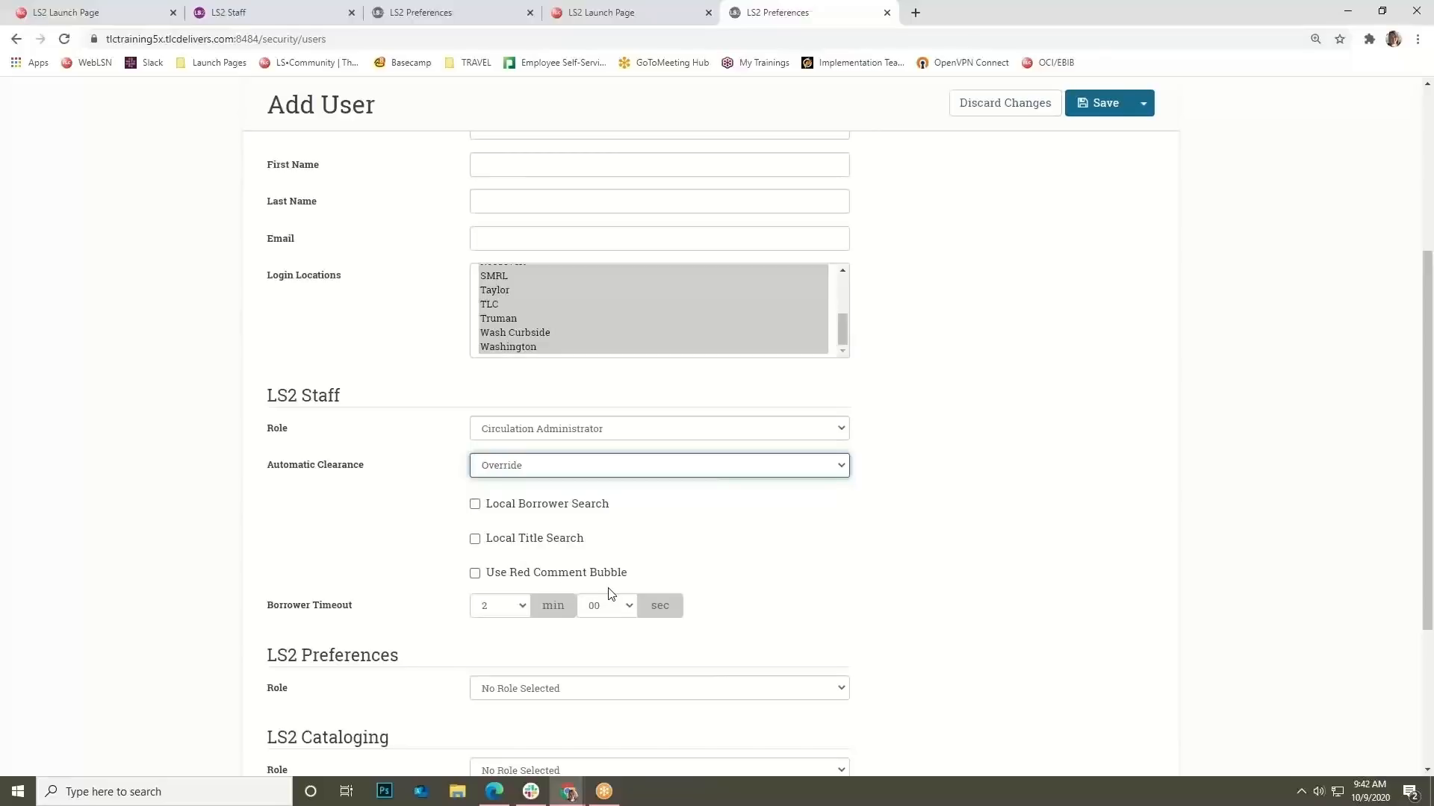
scroll(404, 456, down, 2)
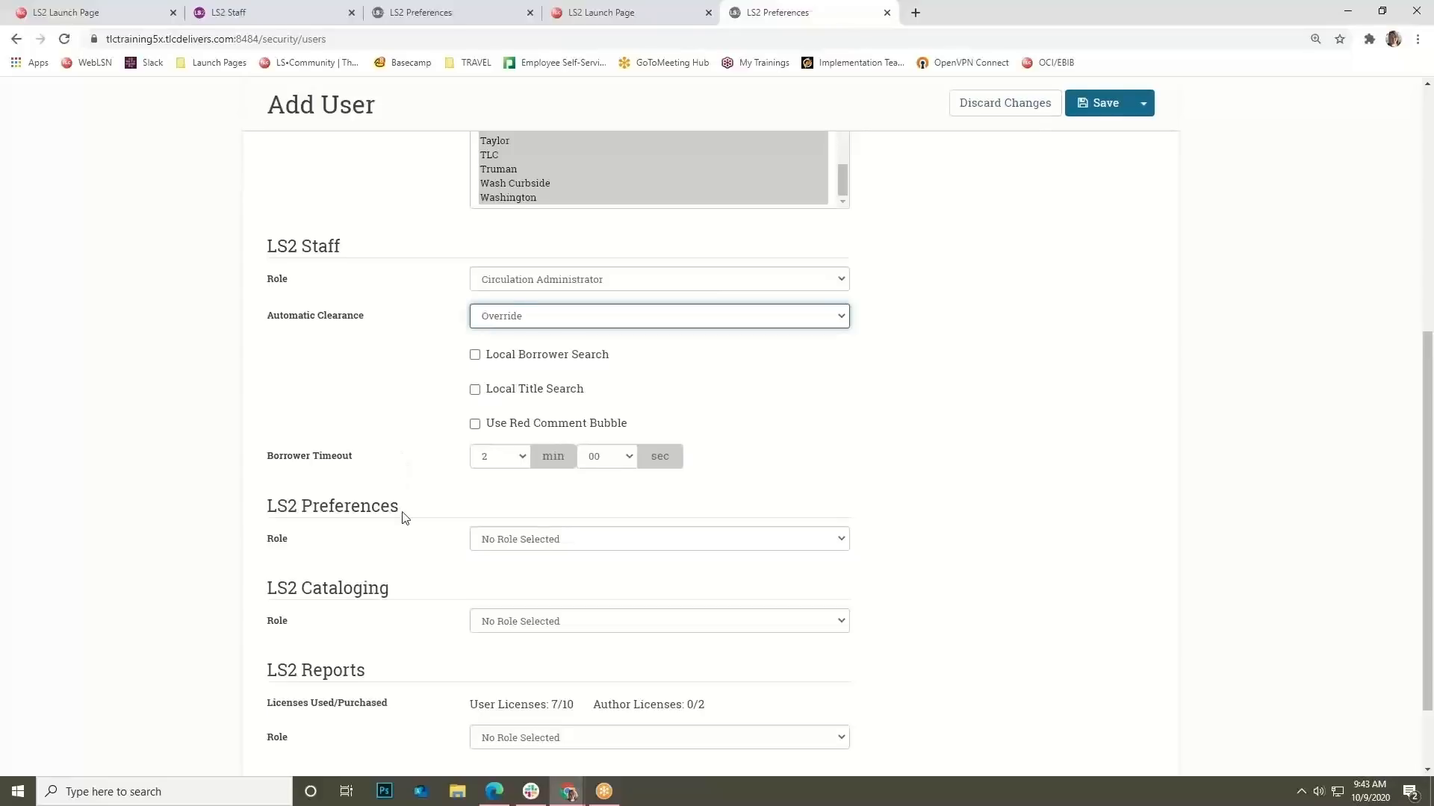
Leave the LS2 Preferences role unassigned, set the Cataloger role, and enable holdings code item statistics.
scroll(403, 515, down, 1)
click(539, 464)
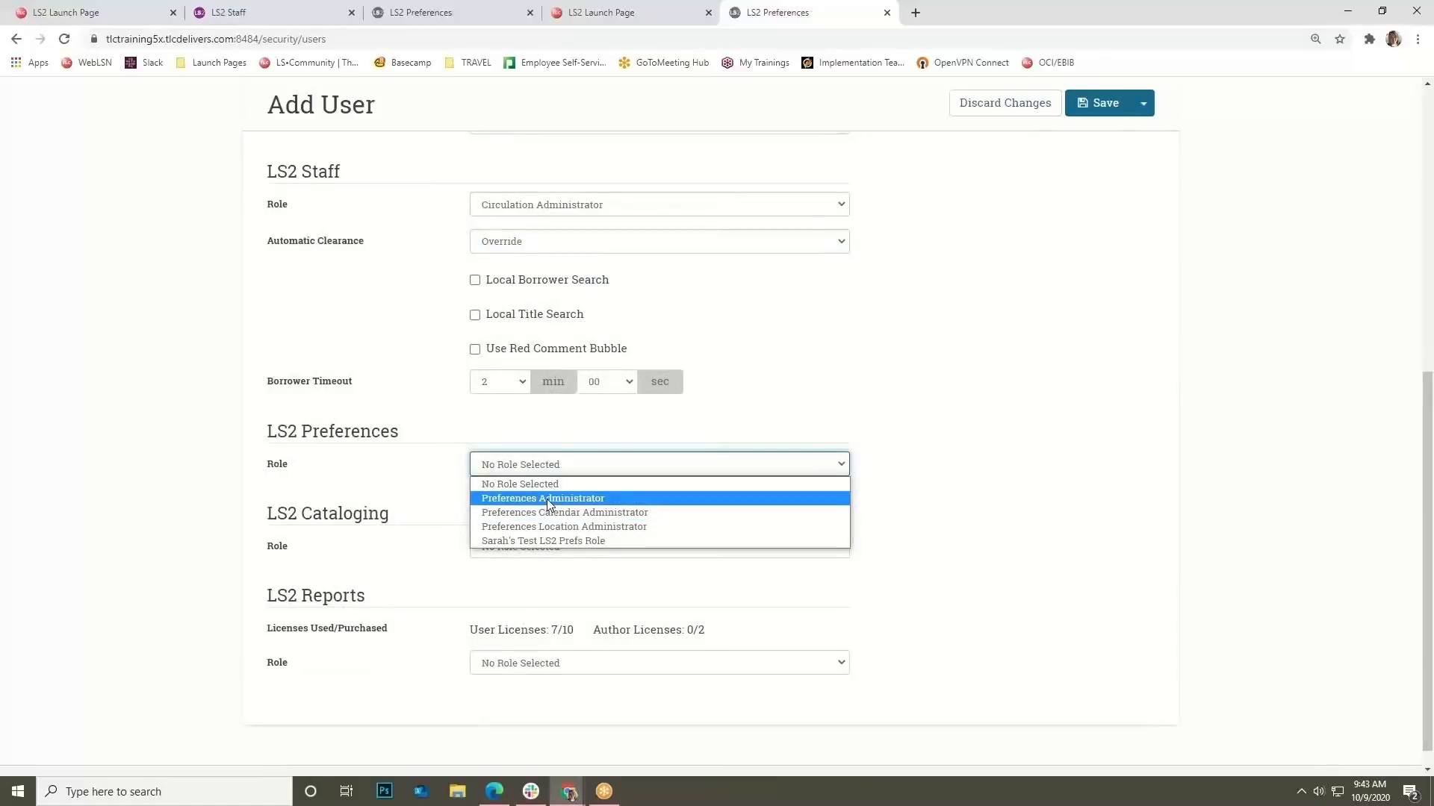
click(553, 484)
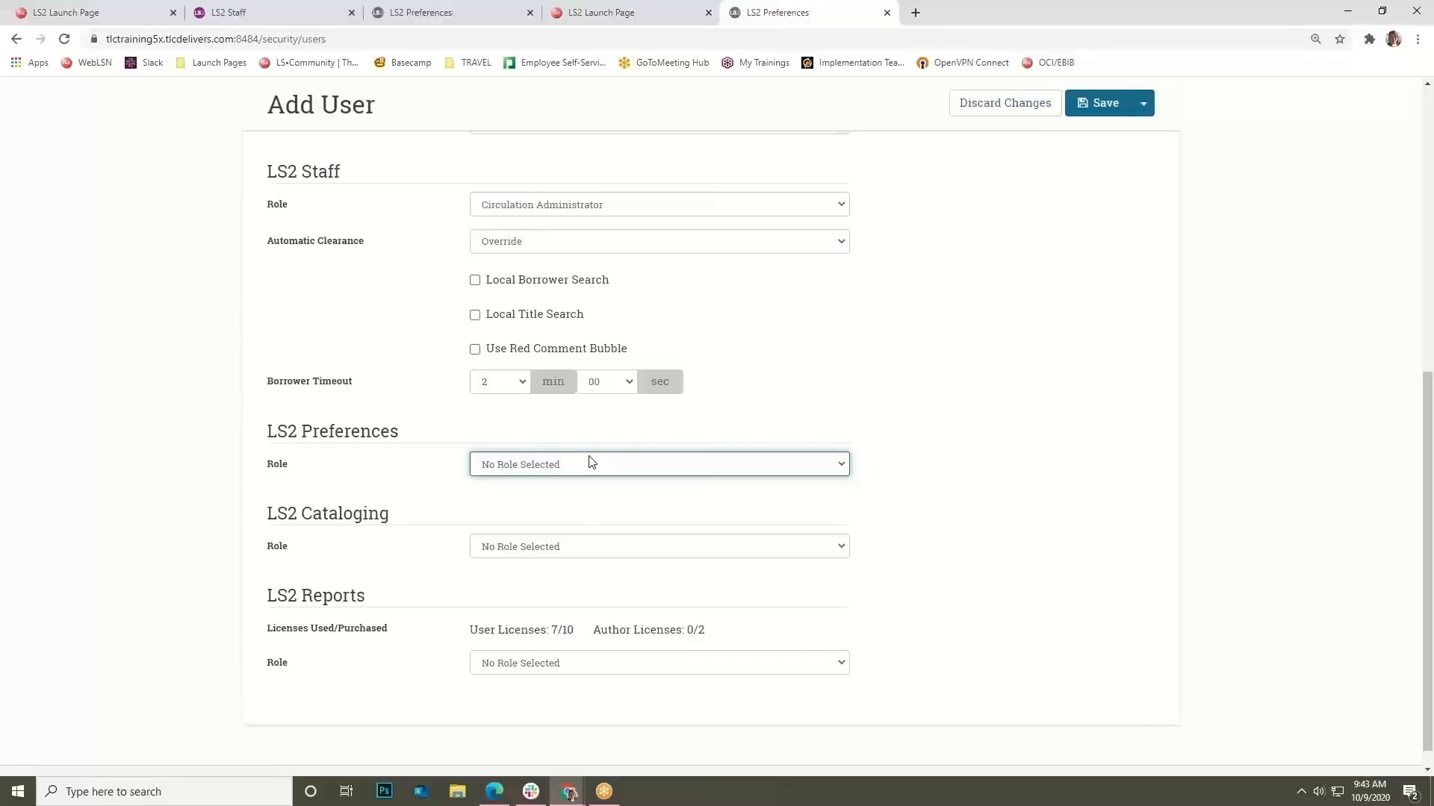
scroll(590, 462, down, 1)
click(544, 523)
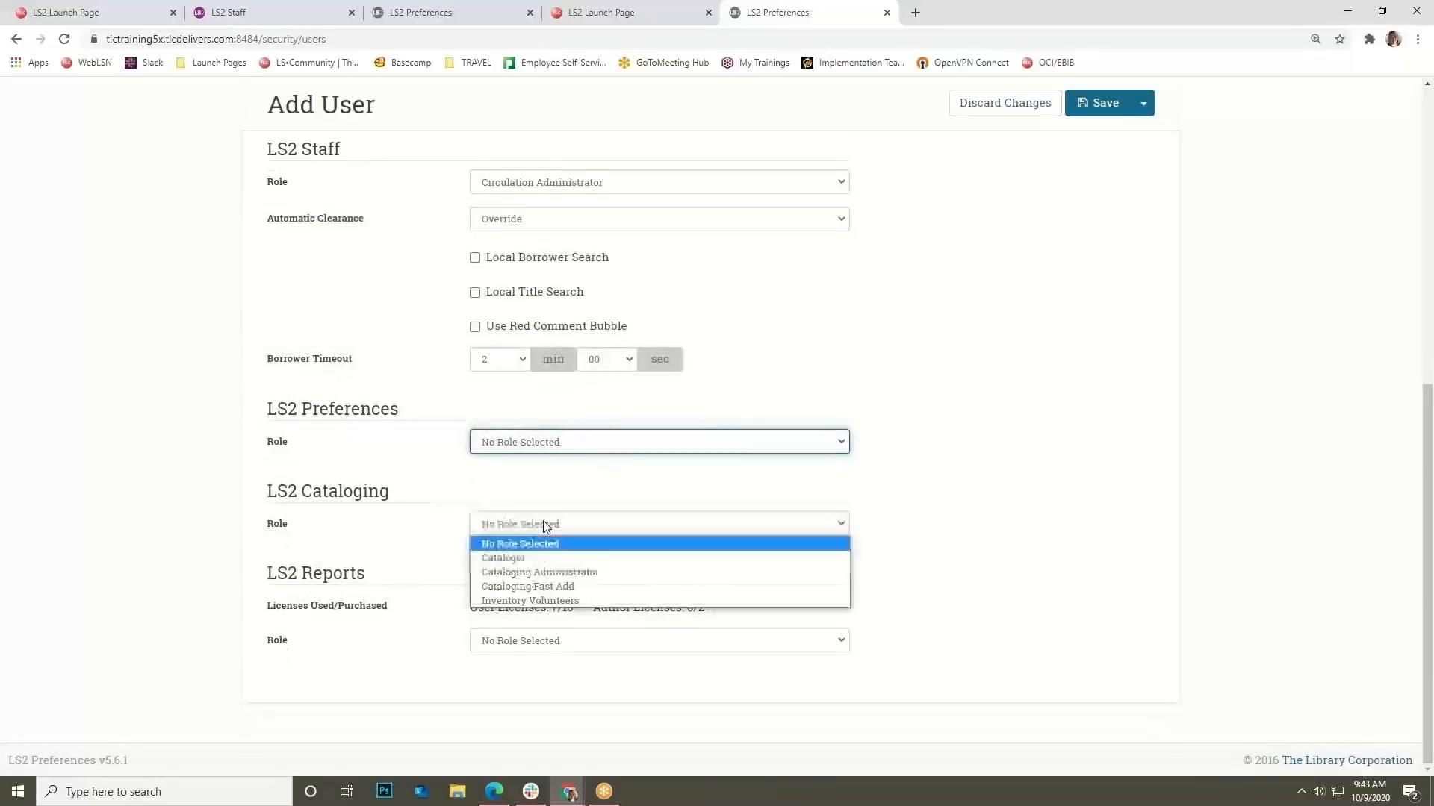
click(561, 561)
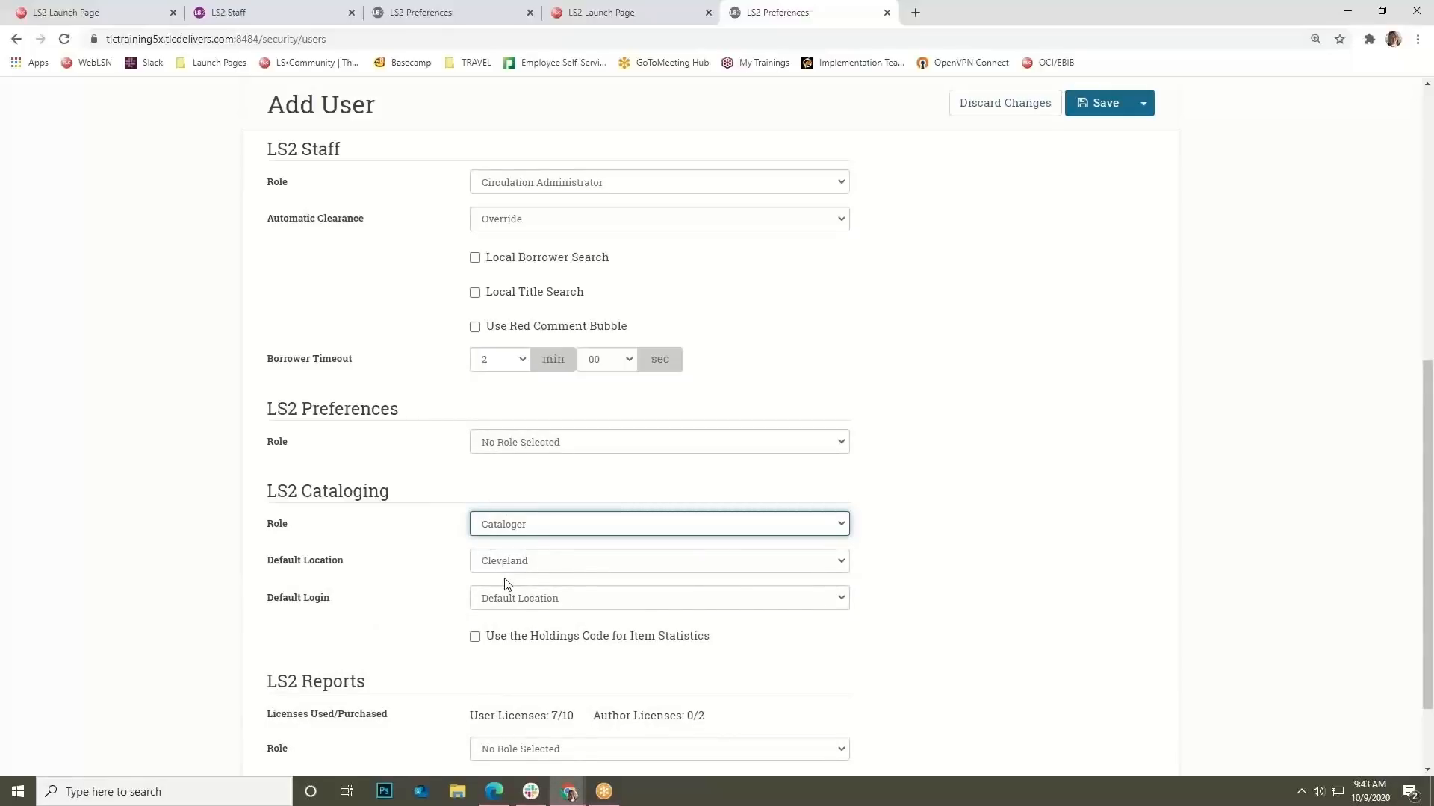
click(476, 638)
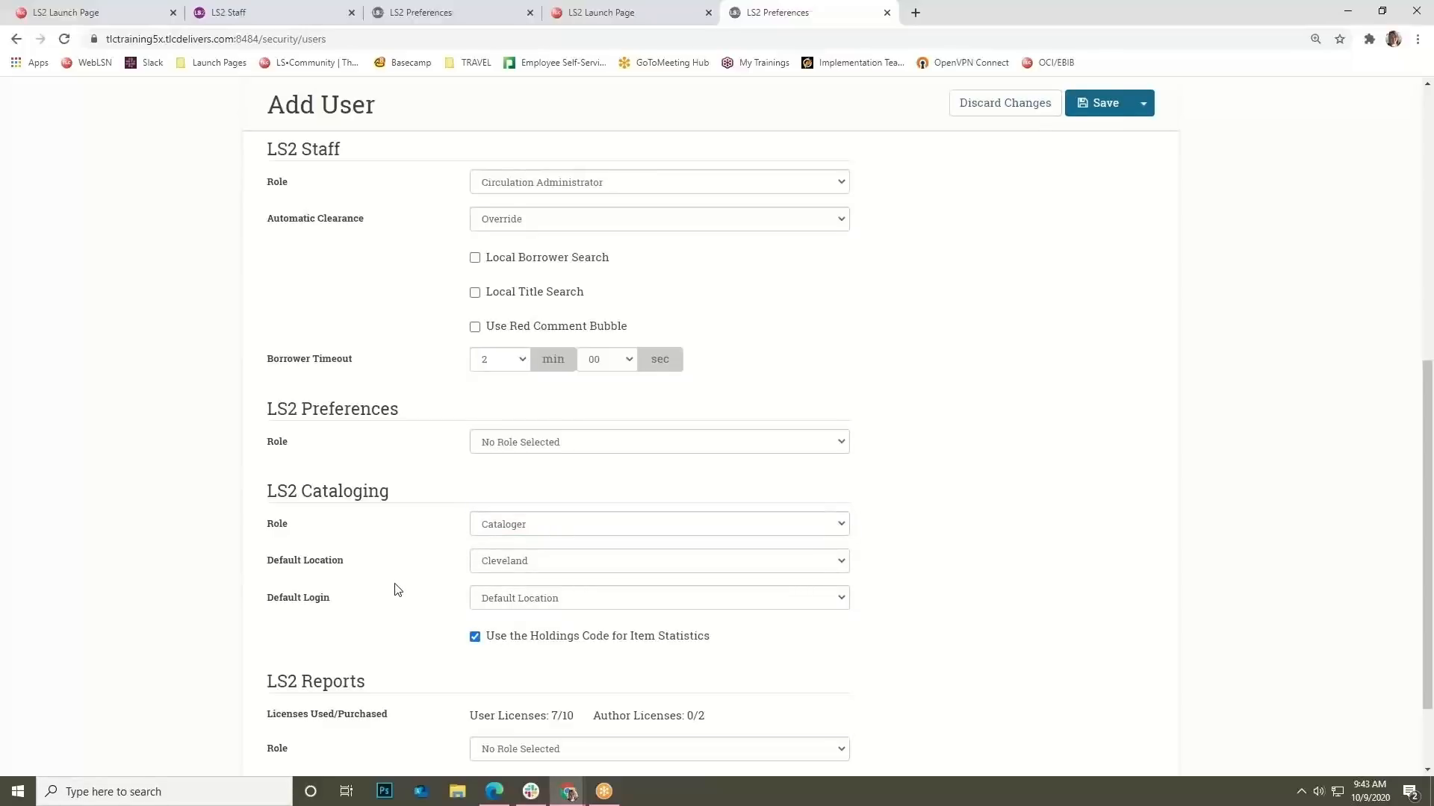
Review the Reports role choices without picking one, leaving it unassigned.
scroll(397, 590, down, 3)
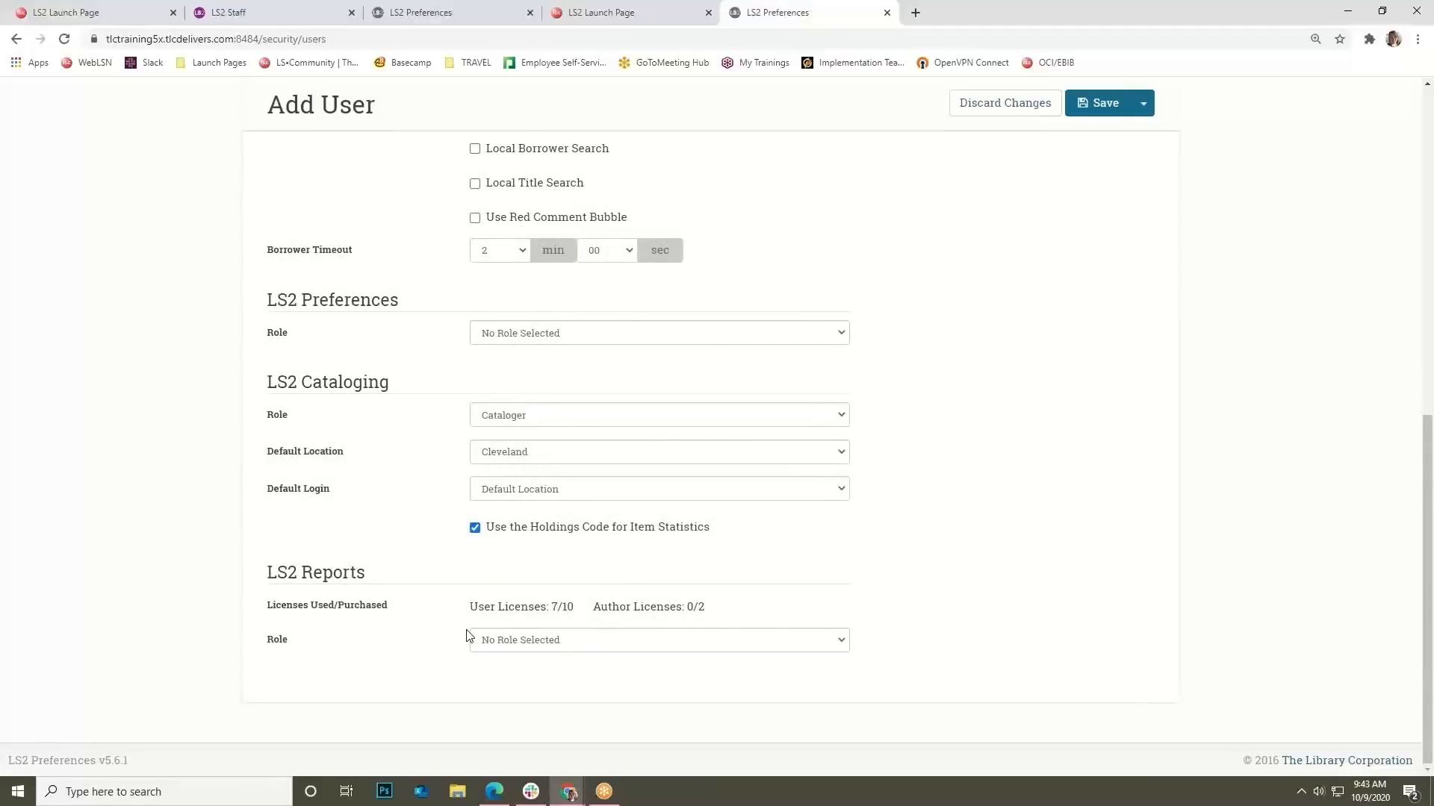
drag(568, 606, 482, 613)
click(473, 620)
click(554, 639)
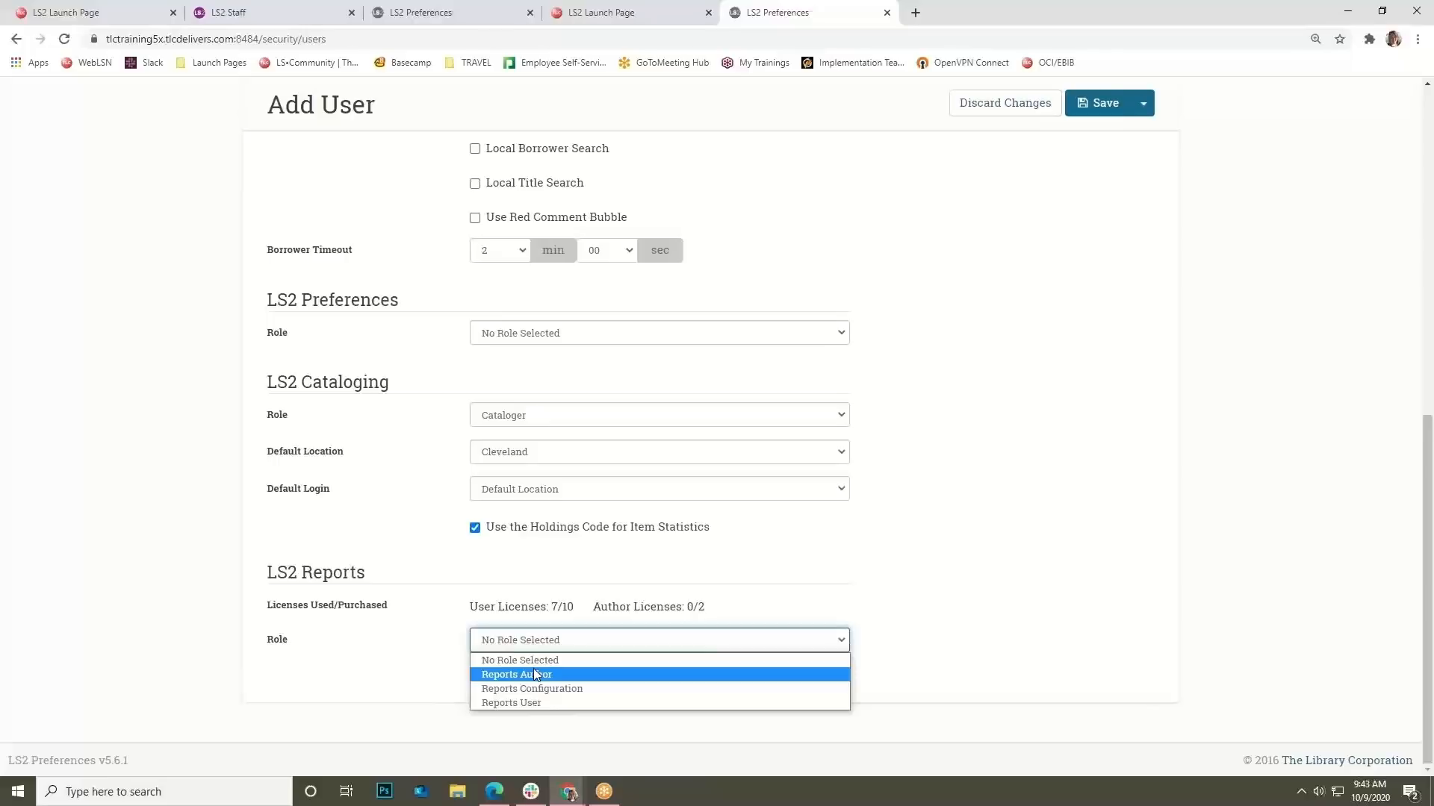
click(1005, 653)
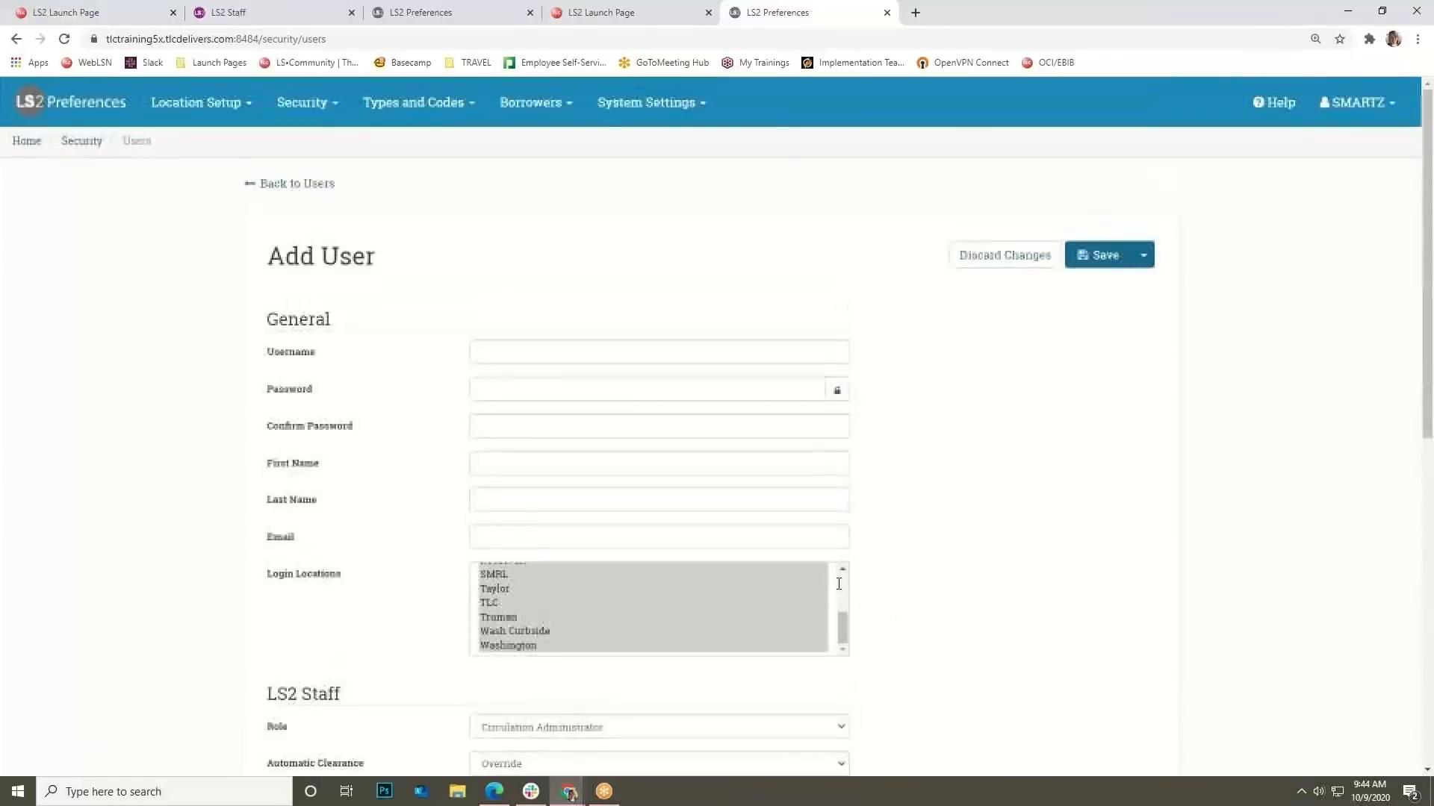
click(388, 118)
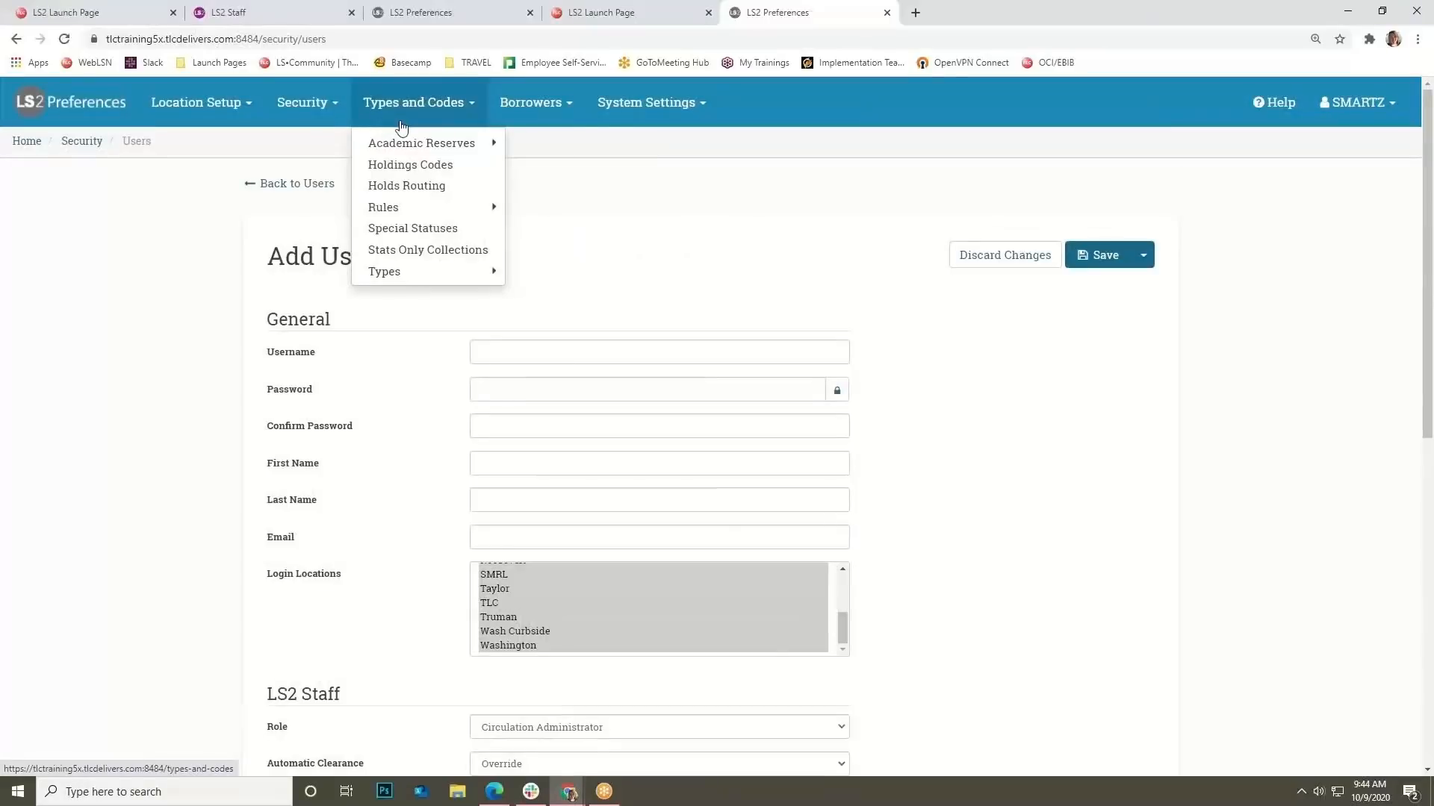
Open Academic Reserves Department Codes and preview the Add dialog, then cancel it.
mouse_move(423, 143)
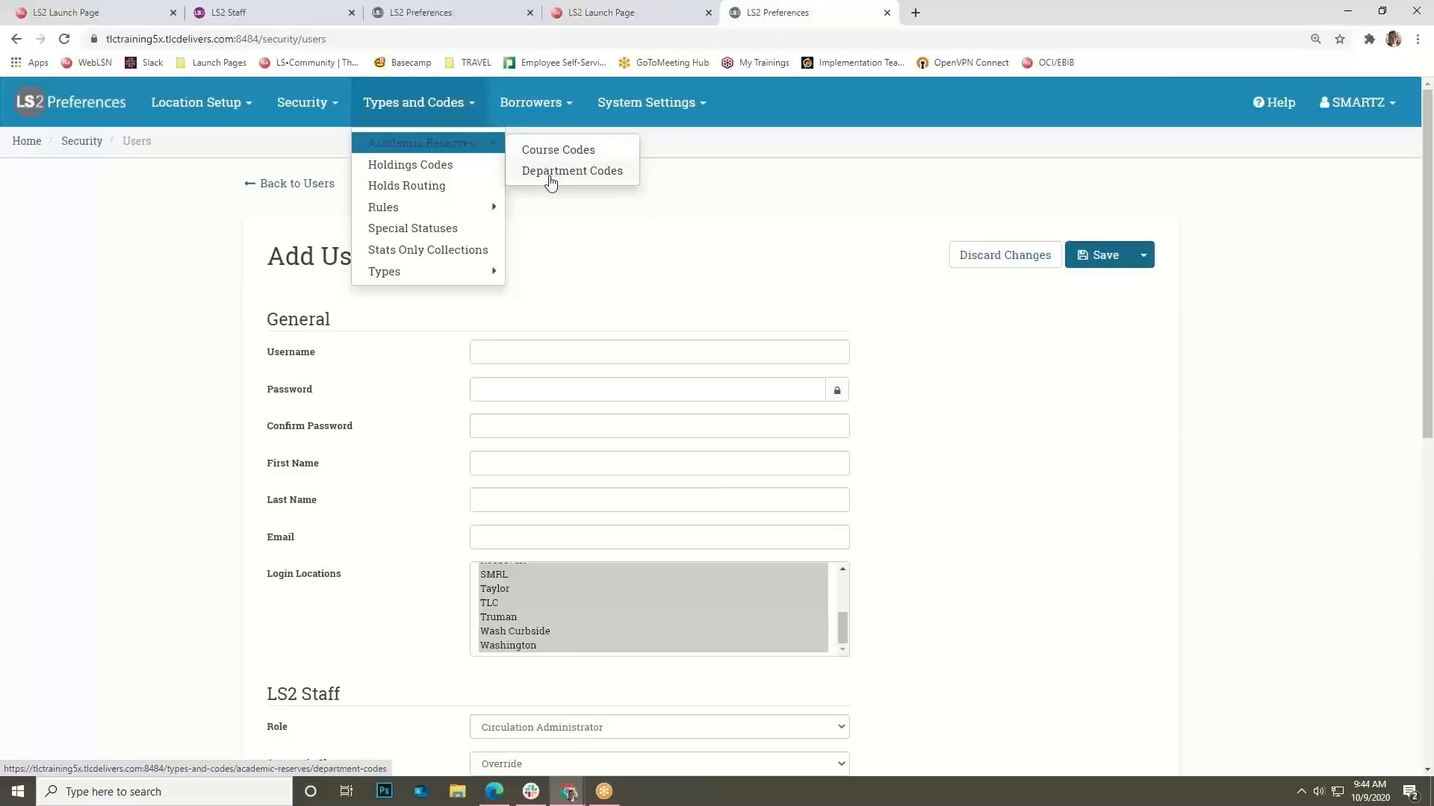
click(549, 171)
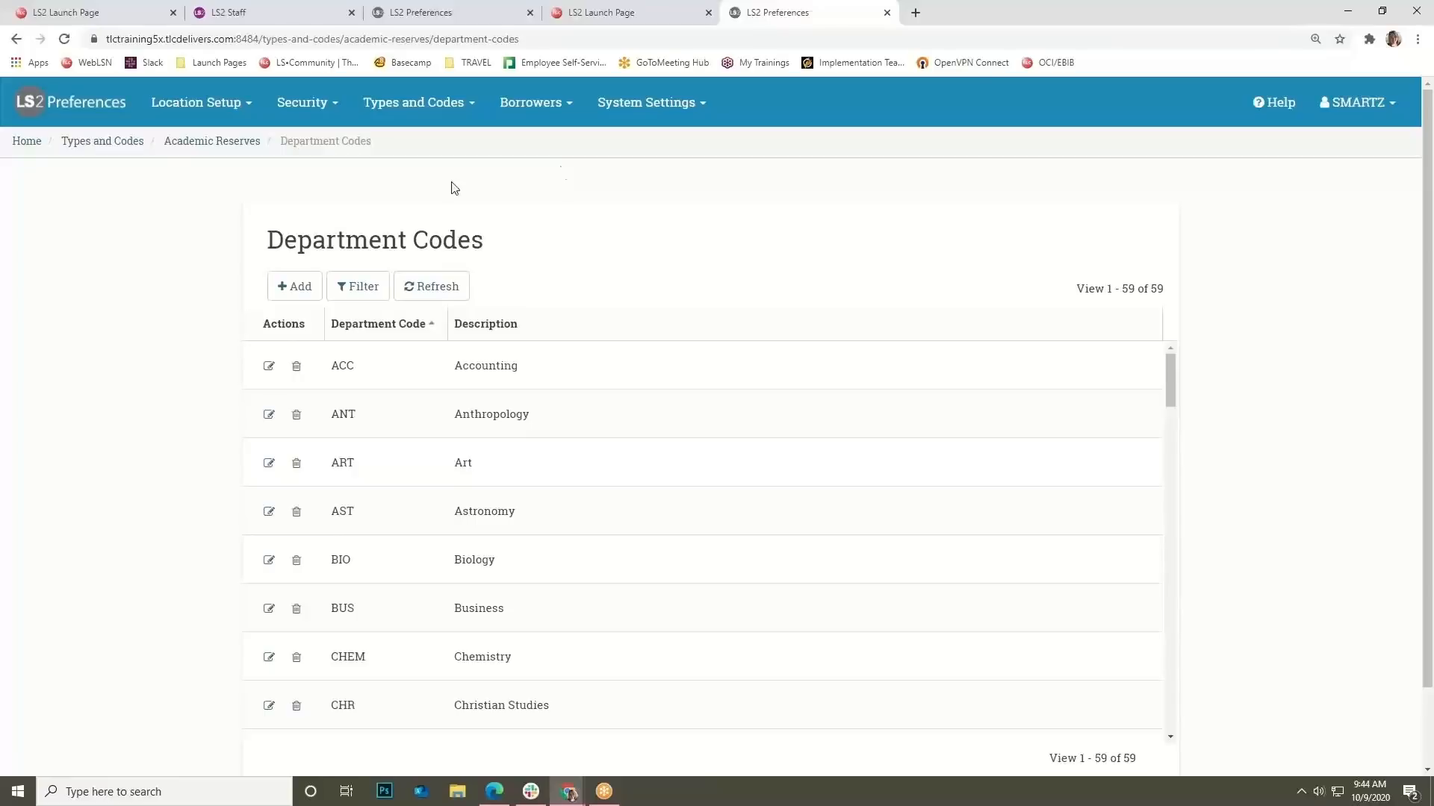
click(315, 288)
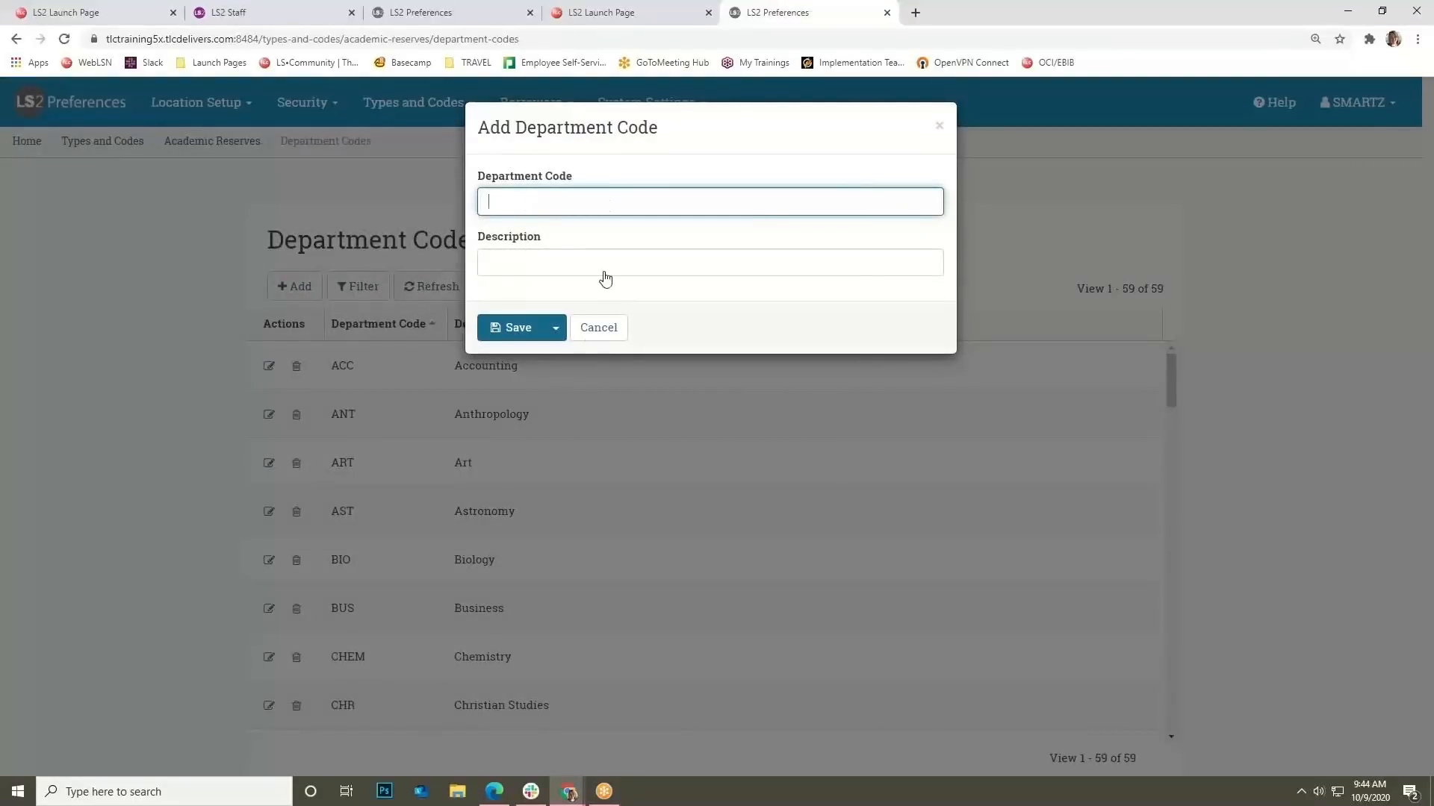
click(596, 330)
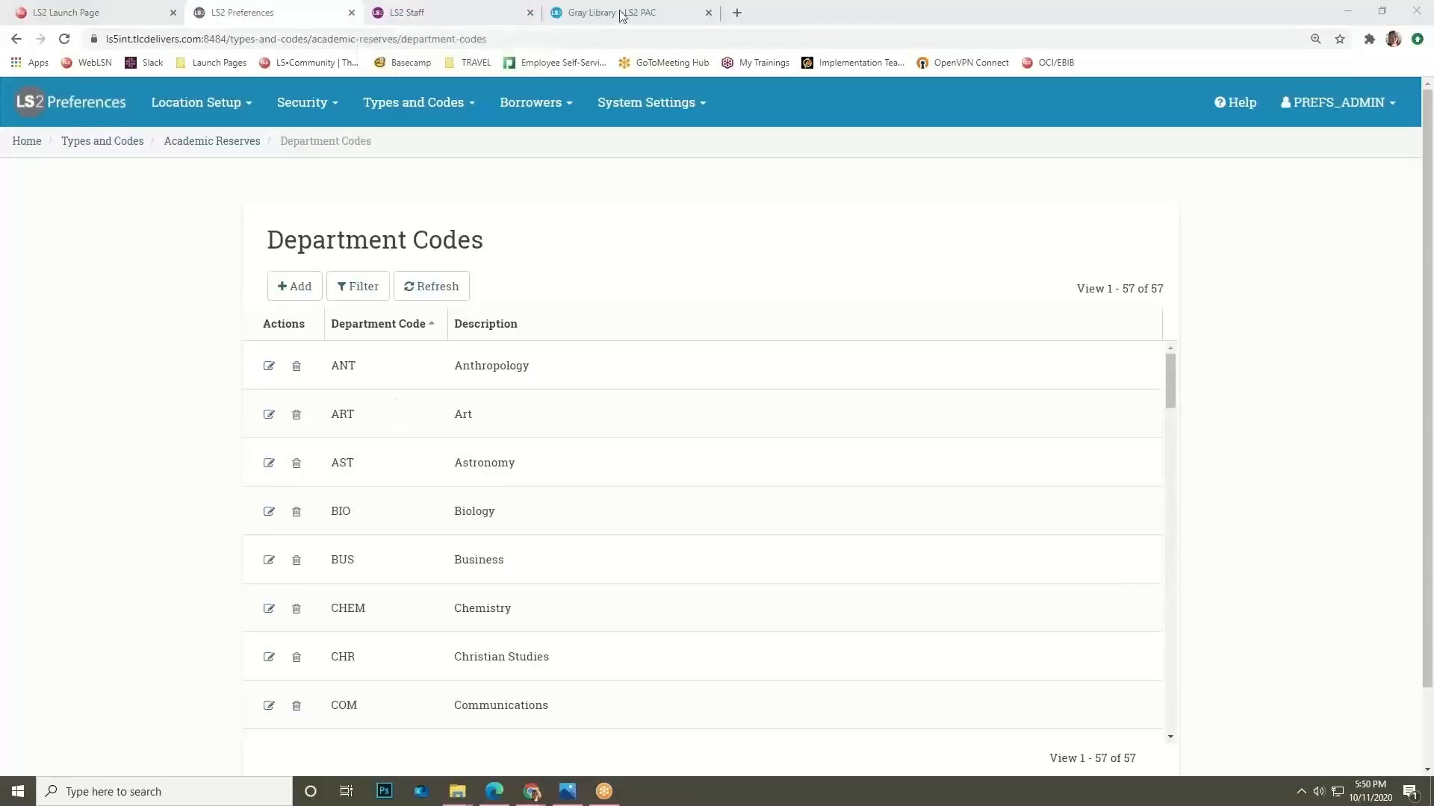
In the Gray Library PAC, review the Academic Reserves department and course choices, leaving Any.
click(632, 16)
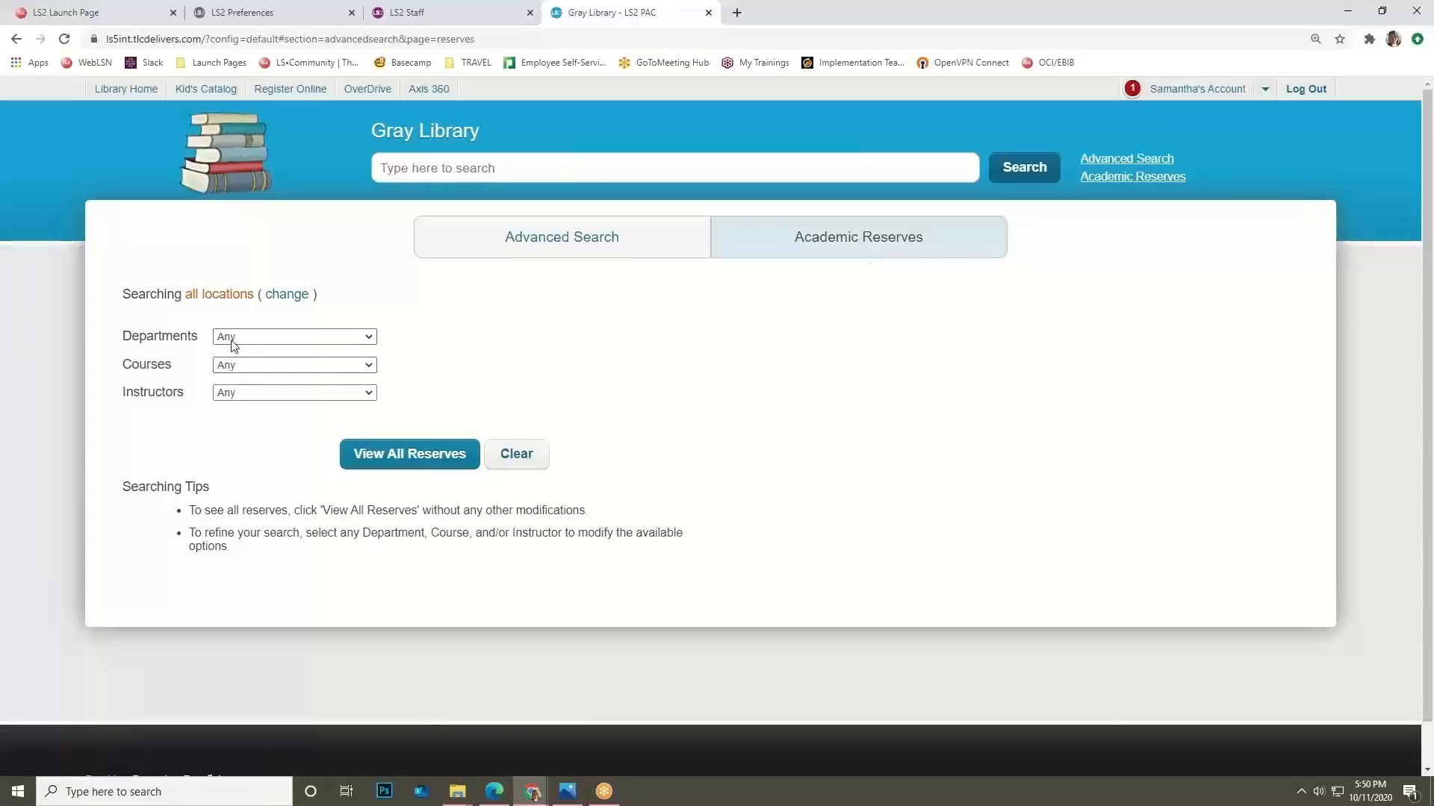
click(275, 339)
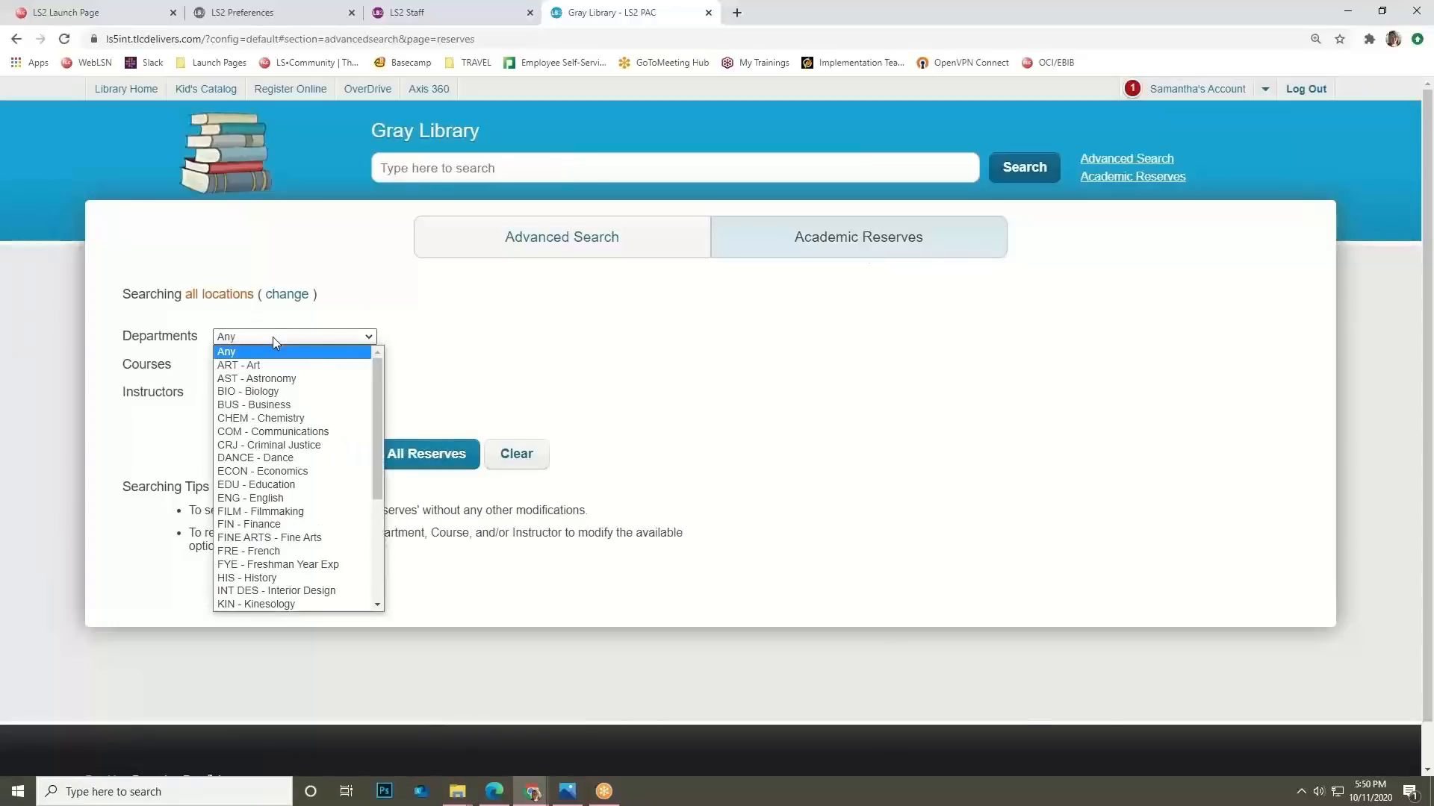
click(272, 338)
click(276, 366)
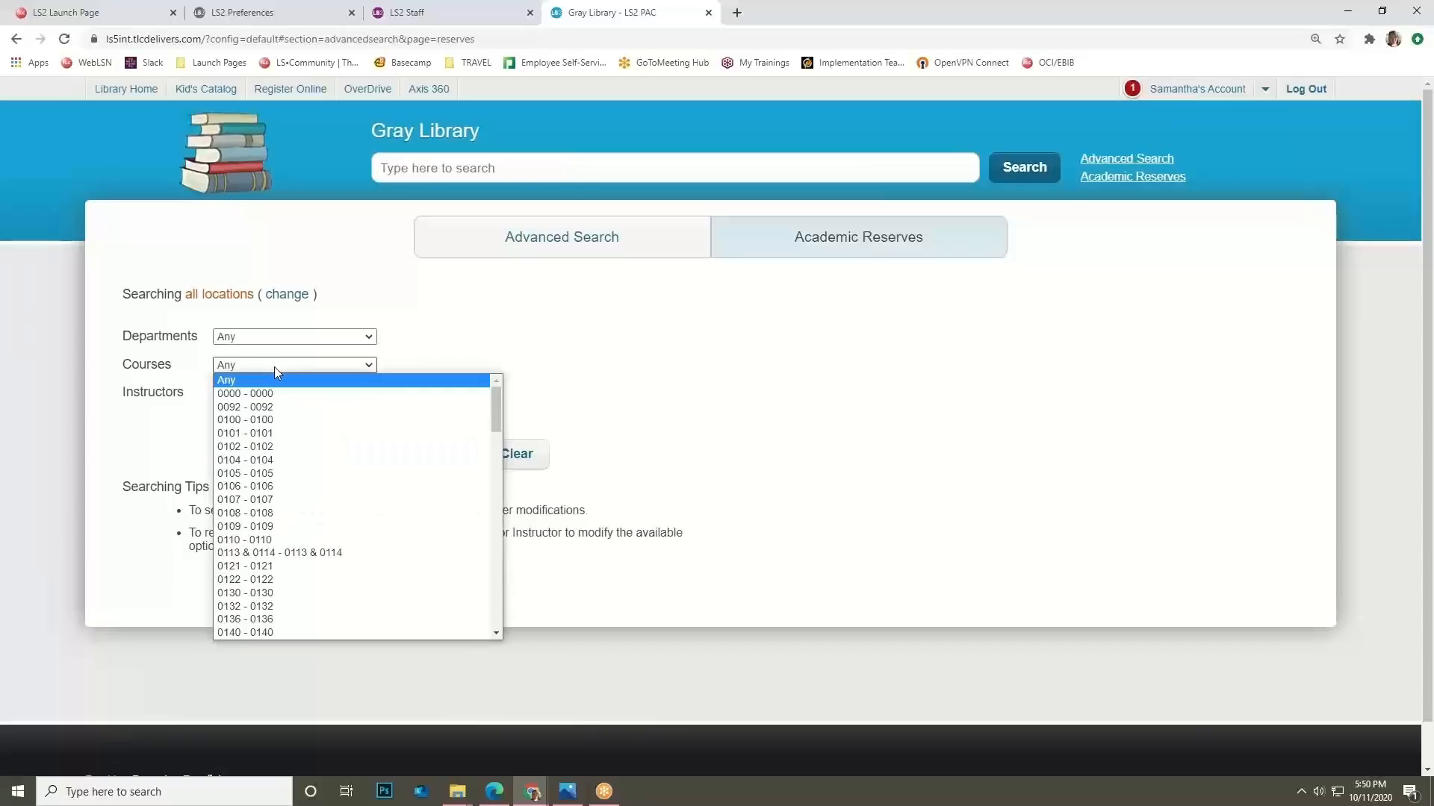
click(275, 368)
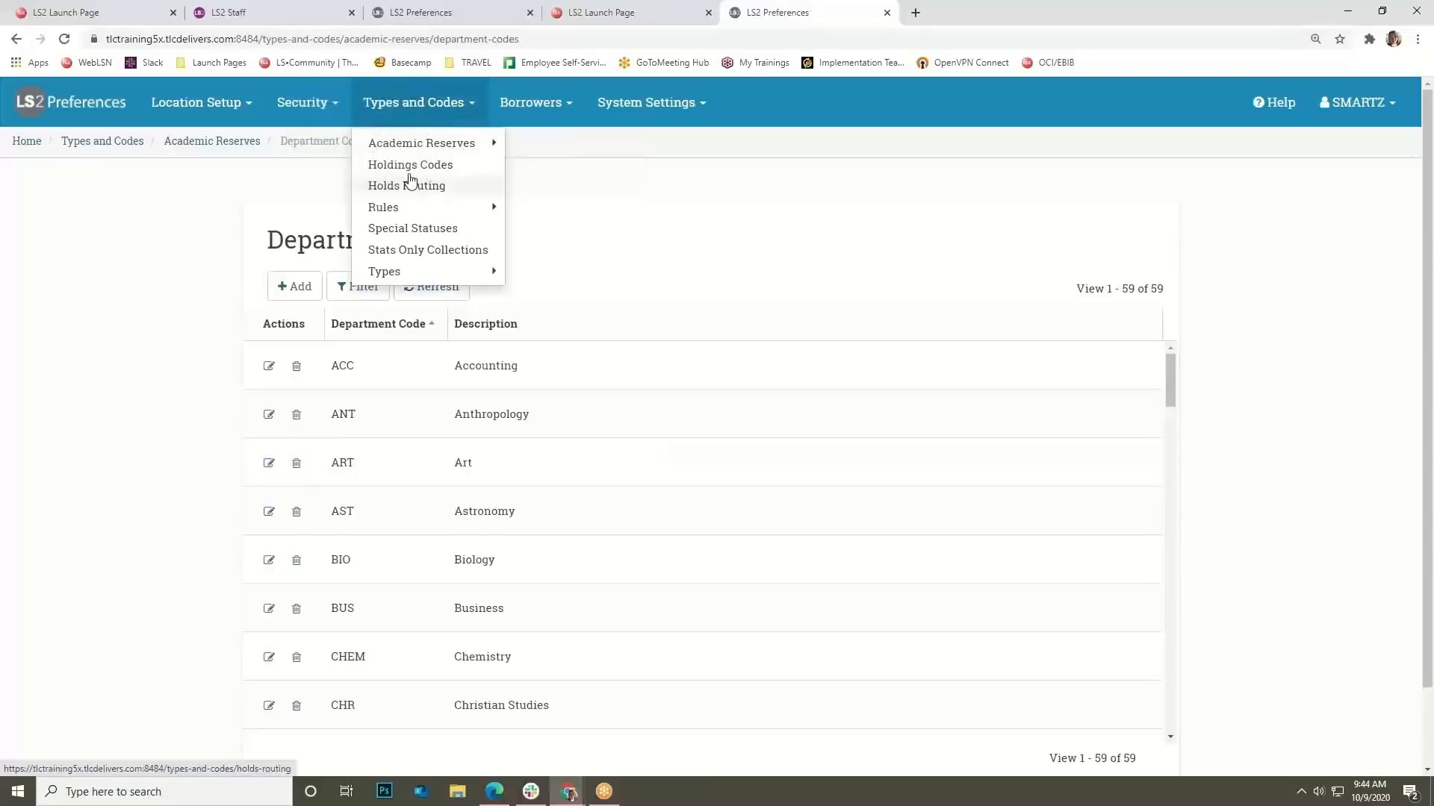
Open Holdings Codes, edit code BB, and select its Adult Biography long description.
click(416, 168)
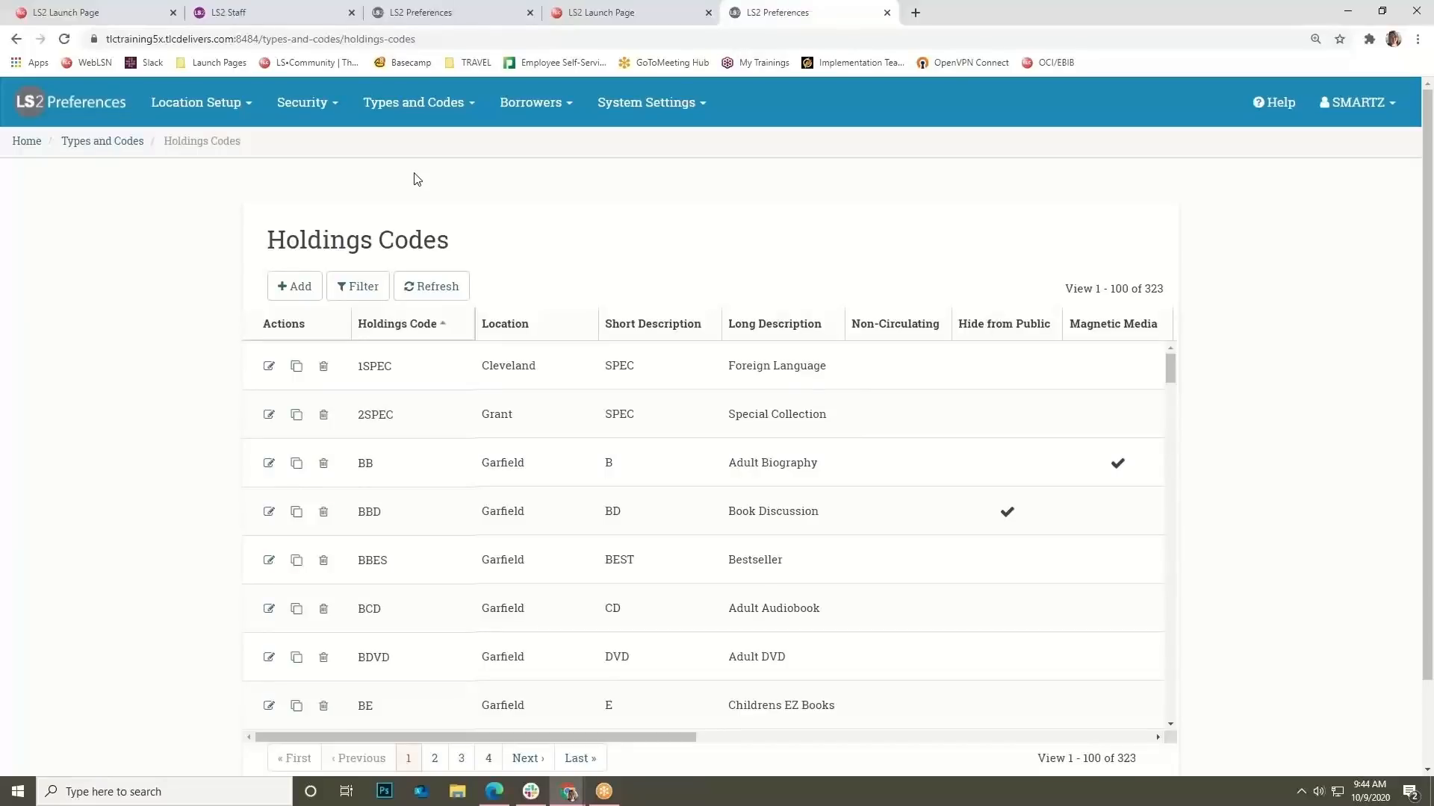
mouse_move(515, 125)
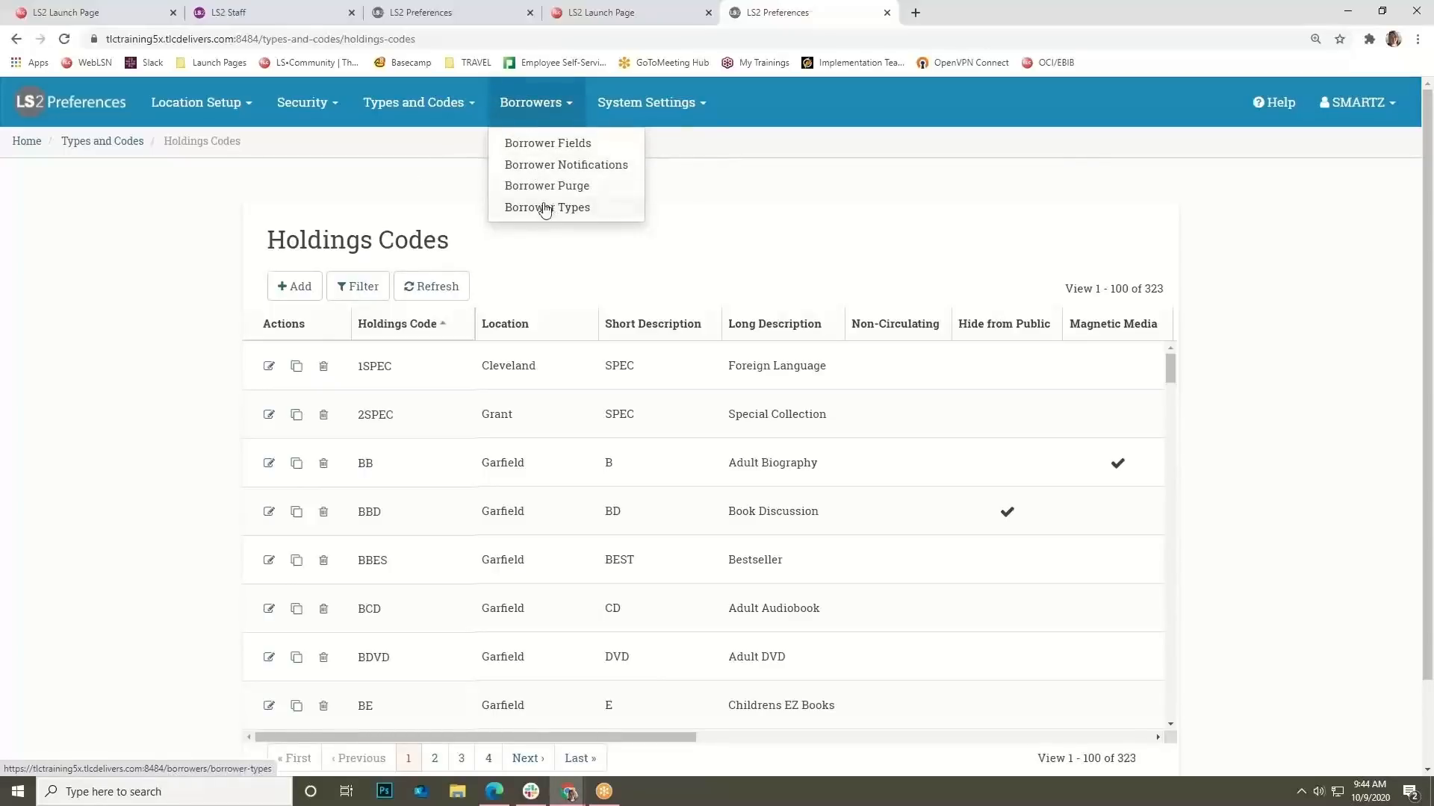
mouse_move(441, 109)
mouse_move(439, 212)
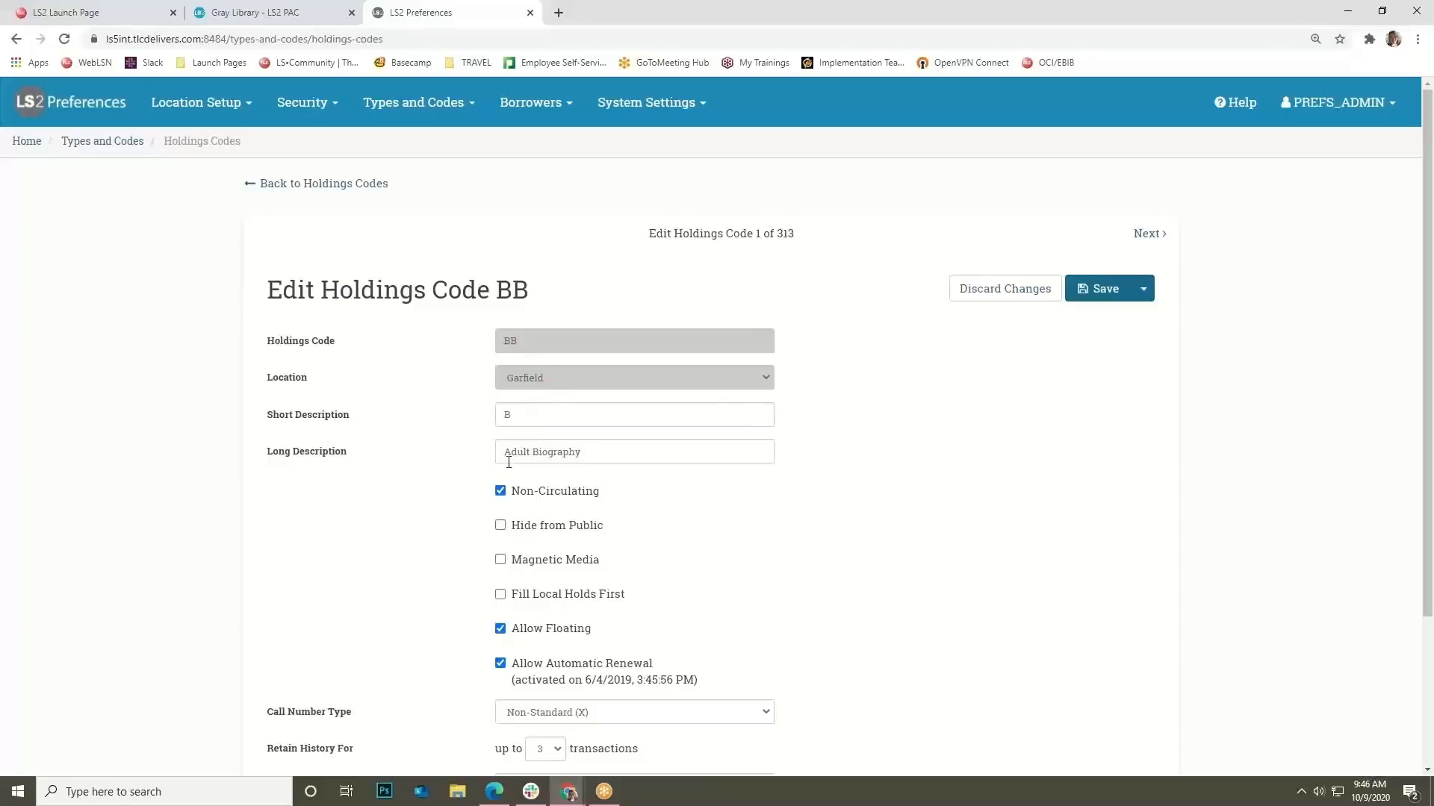
drag(604, 453, 484, 451)
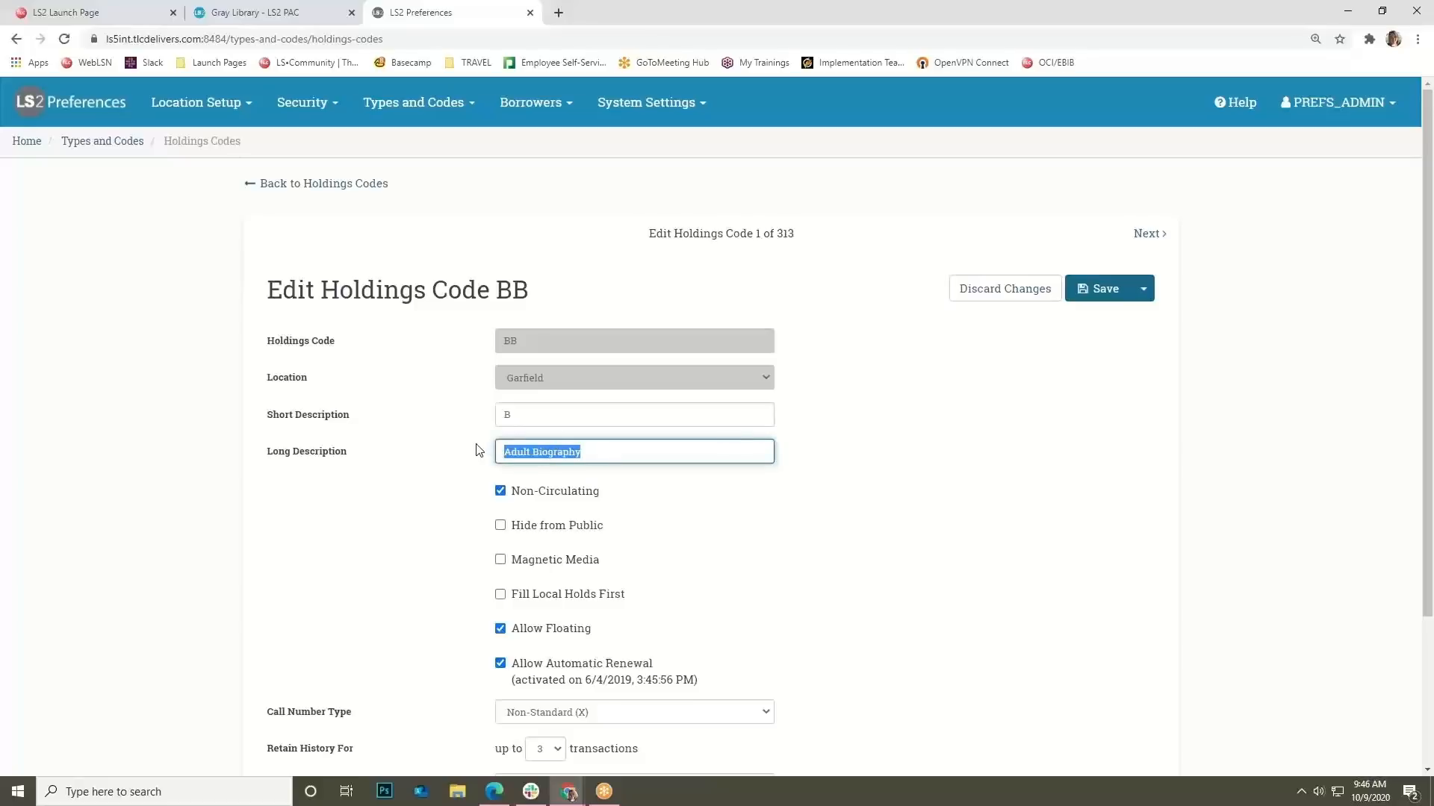
Scroll the PAC history search results to the Collection facet, then return to holdings code BB.
click(273, 12)
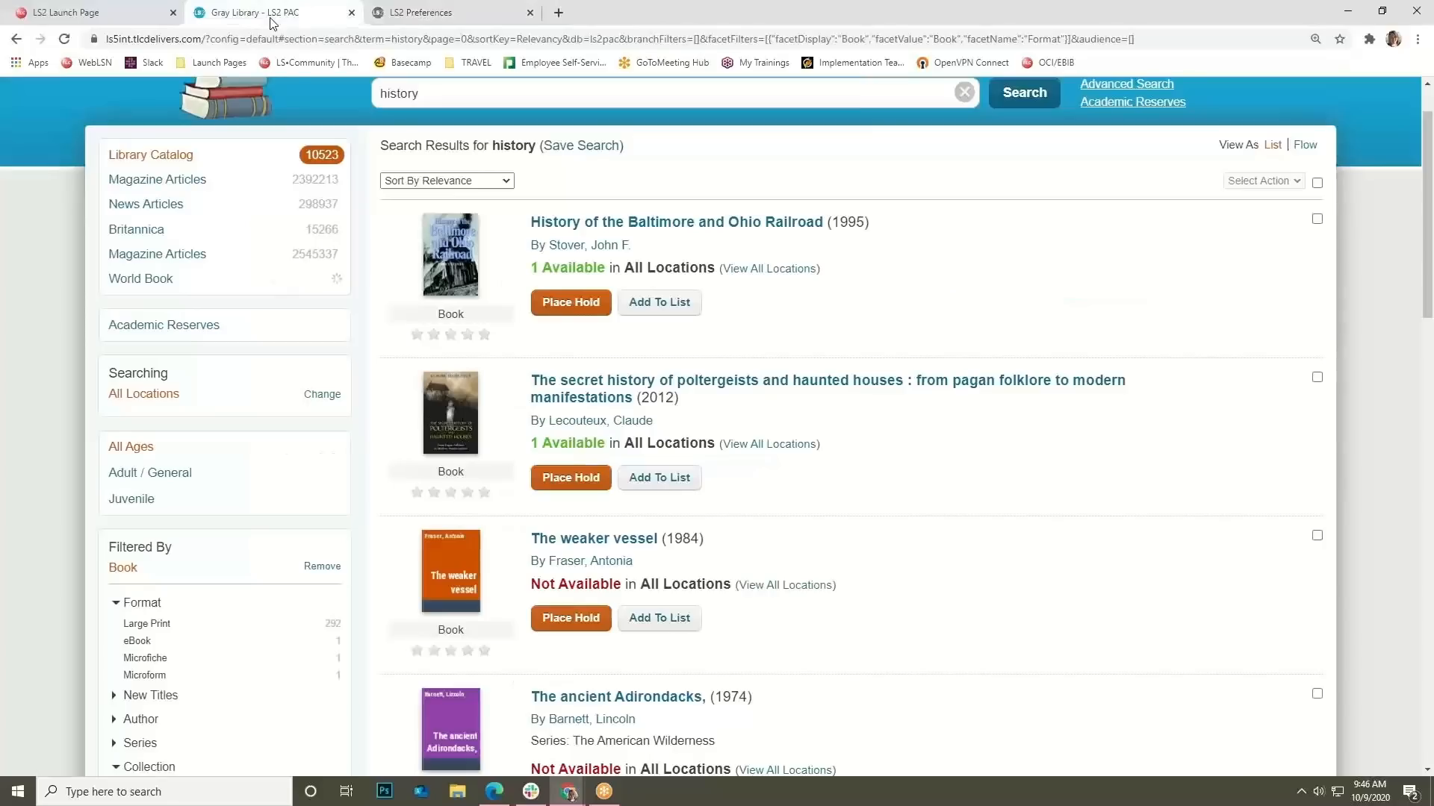
scroll(359, 528, down, 4)
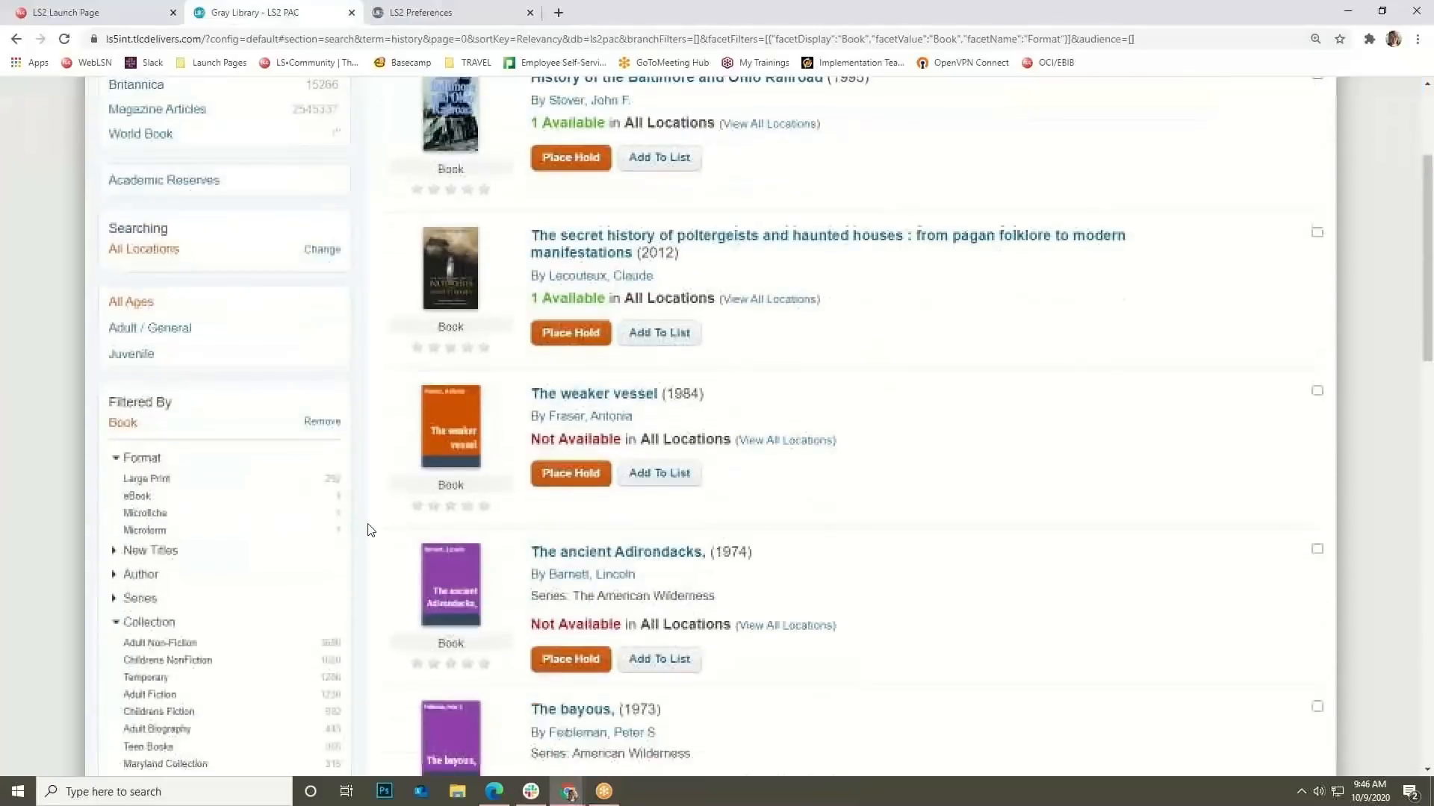
scroll(299, 507, down, 1)
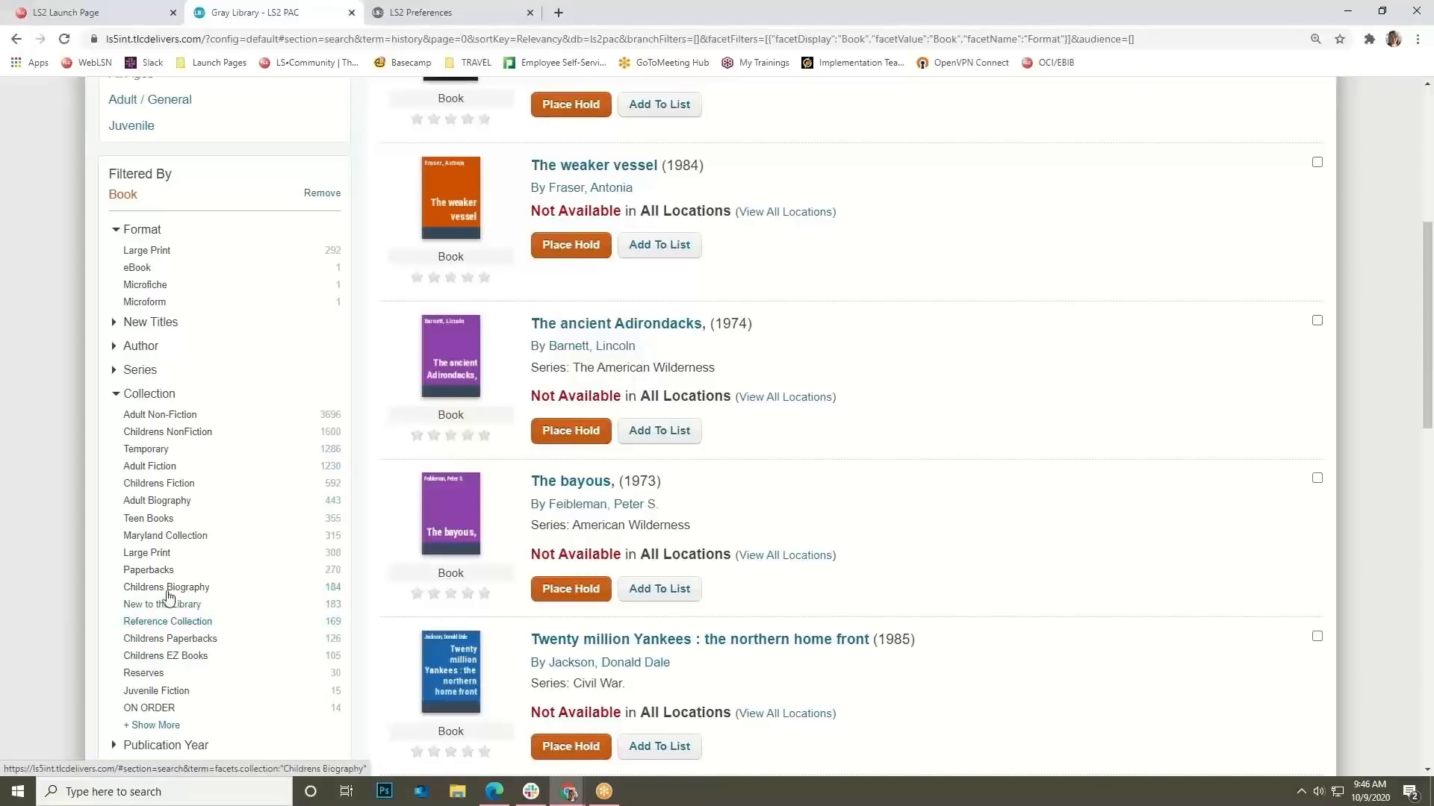
click(448, 13)
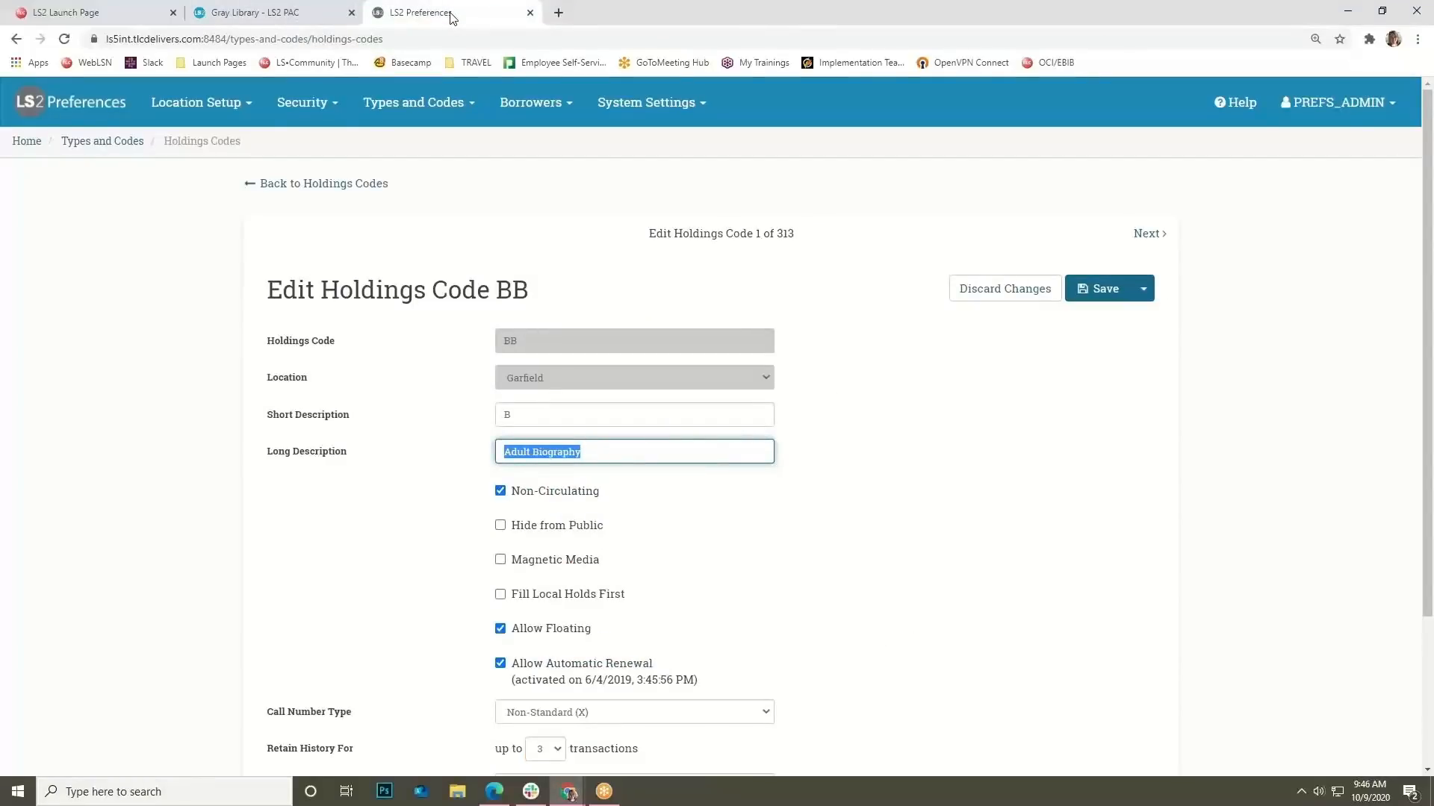
Review holdings code BB's call number type options, keeping Non-Standard (X).
click(692, 512)
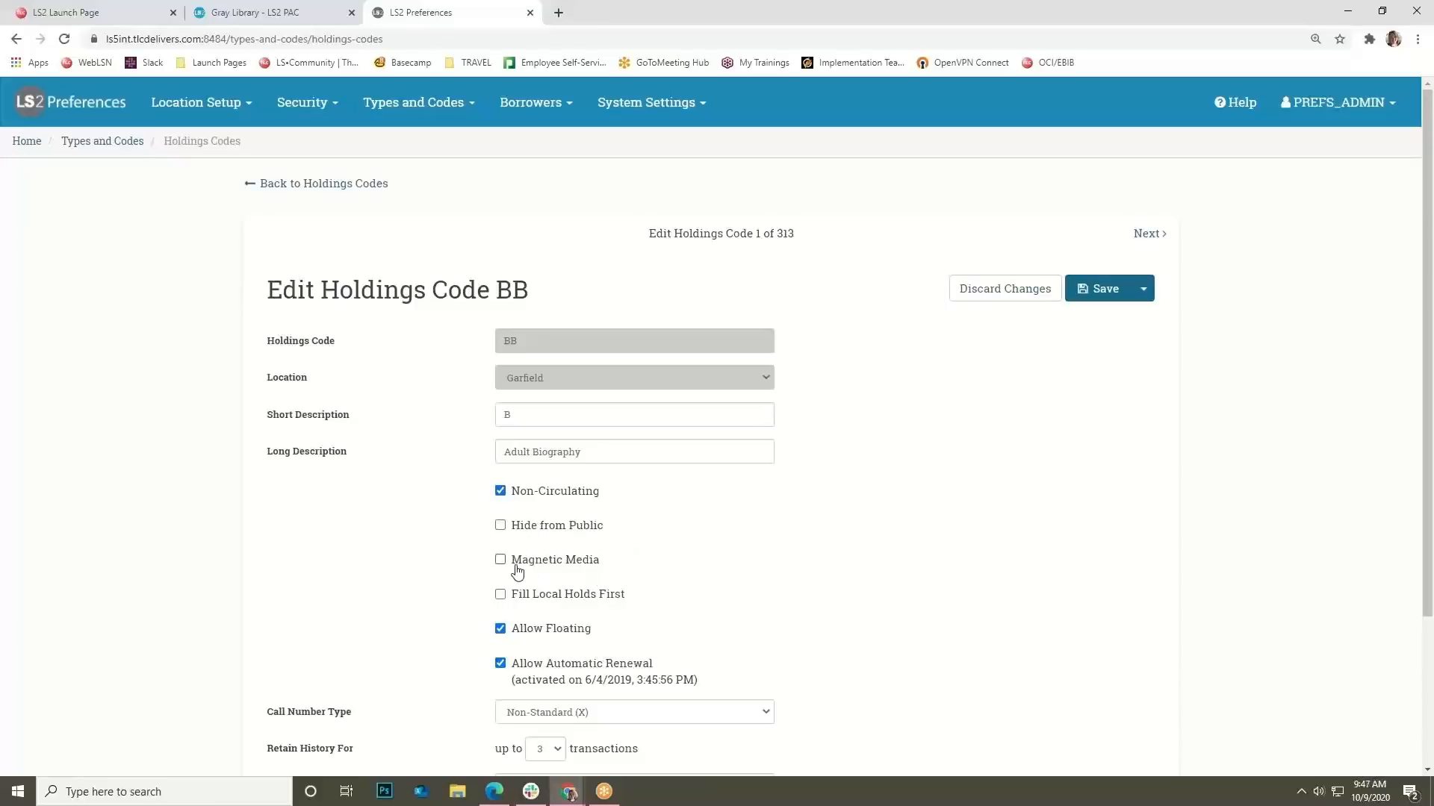
scroll(515, 567, down, 1)
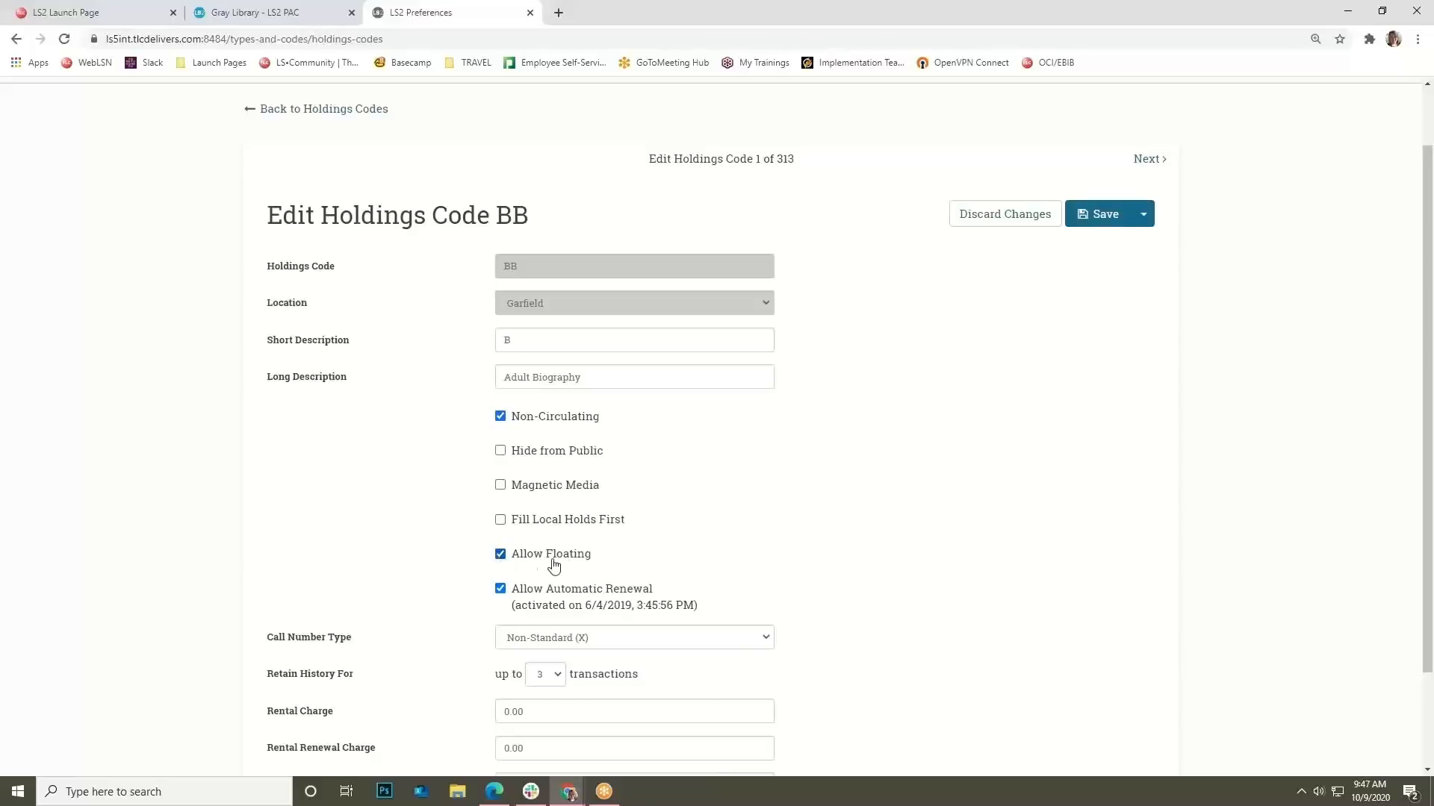
scroll(597, 560, down, 1)
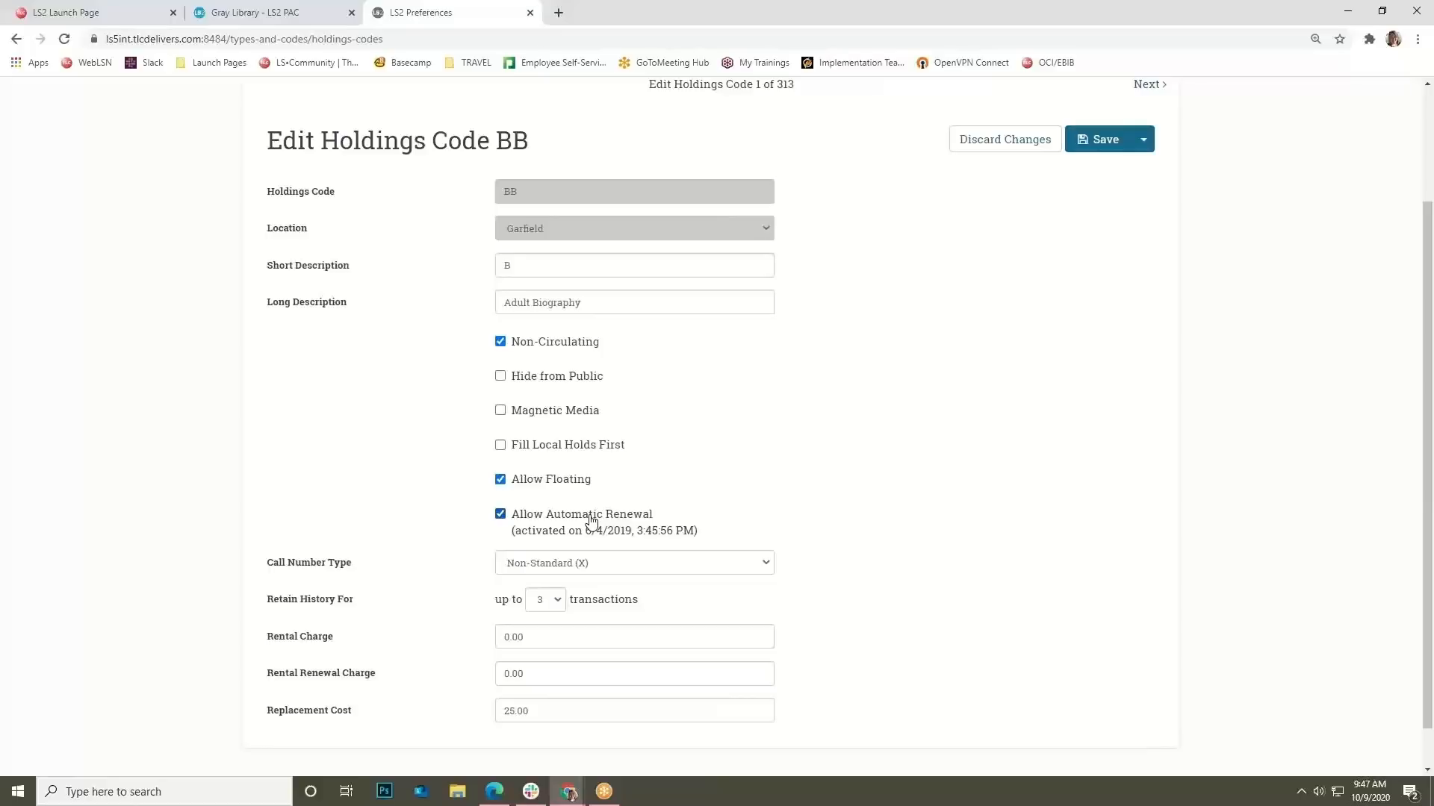
scroll(592, 520, down, 1)
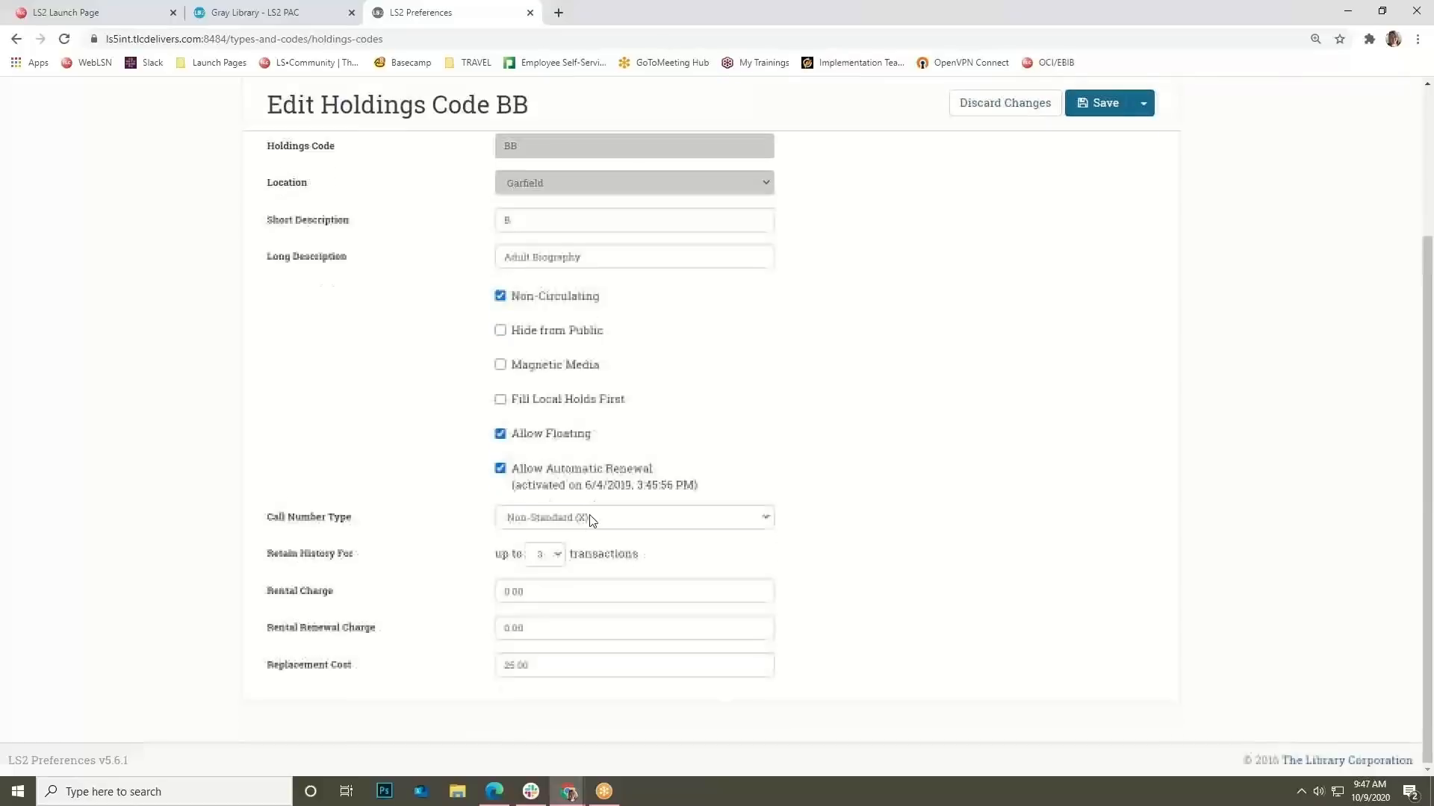
click(544, 516)
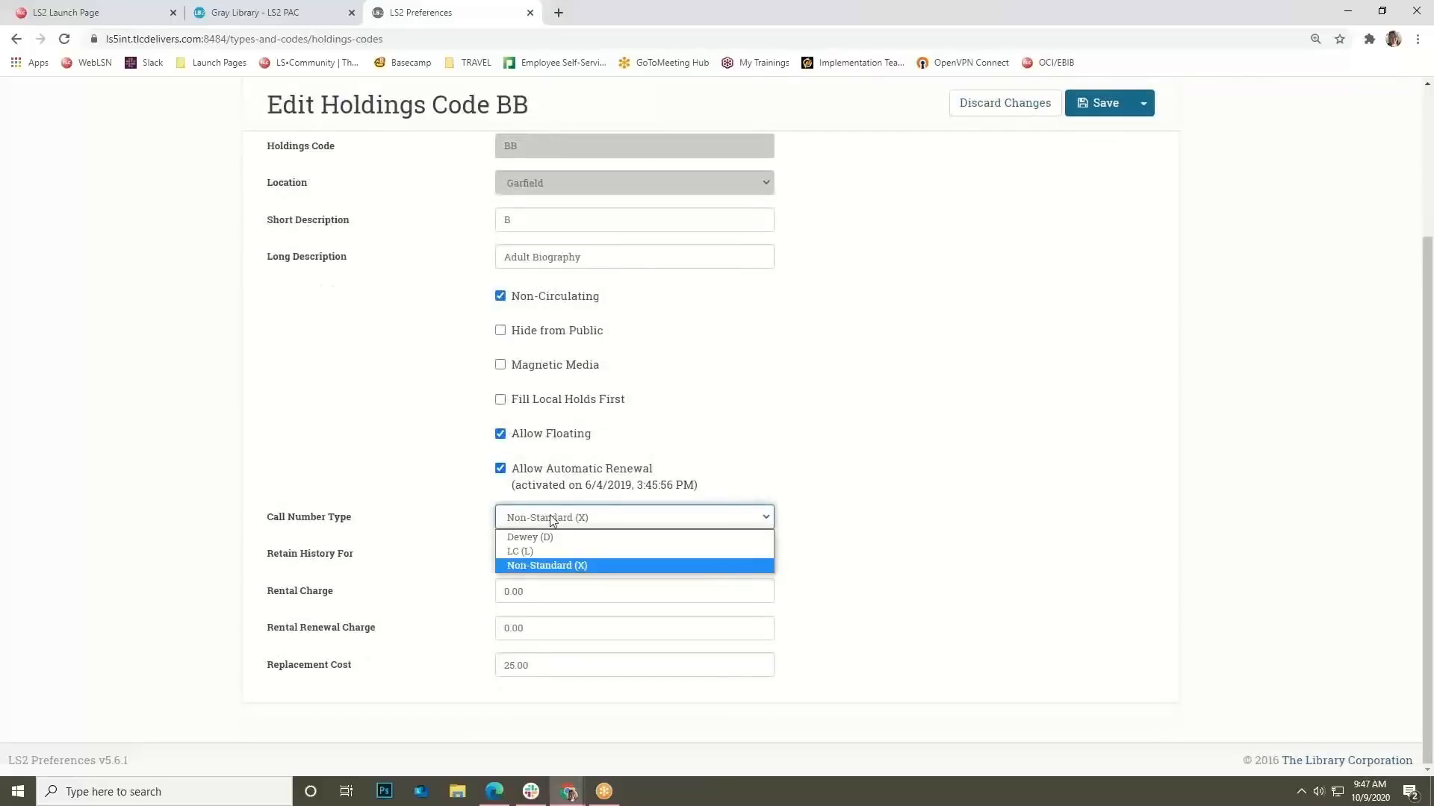
click(556, 518)
click(565, 520)
click(565, 520)
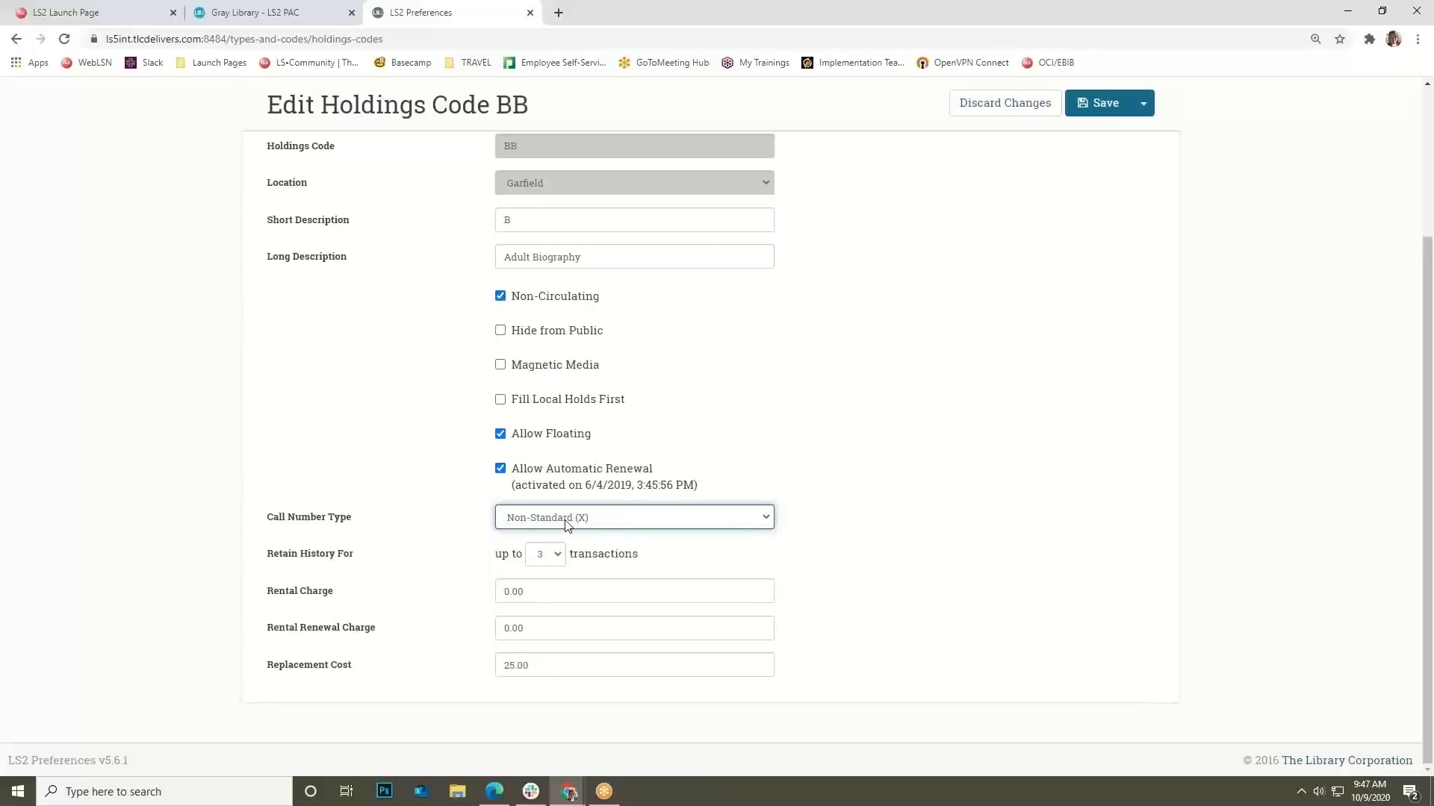
click(565, 521)
click(450, 533)
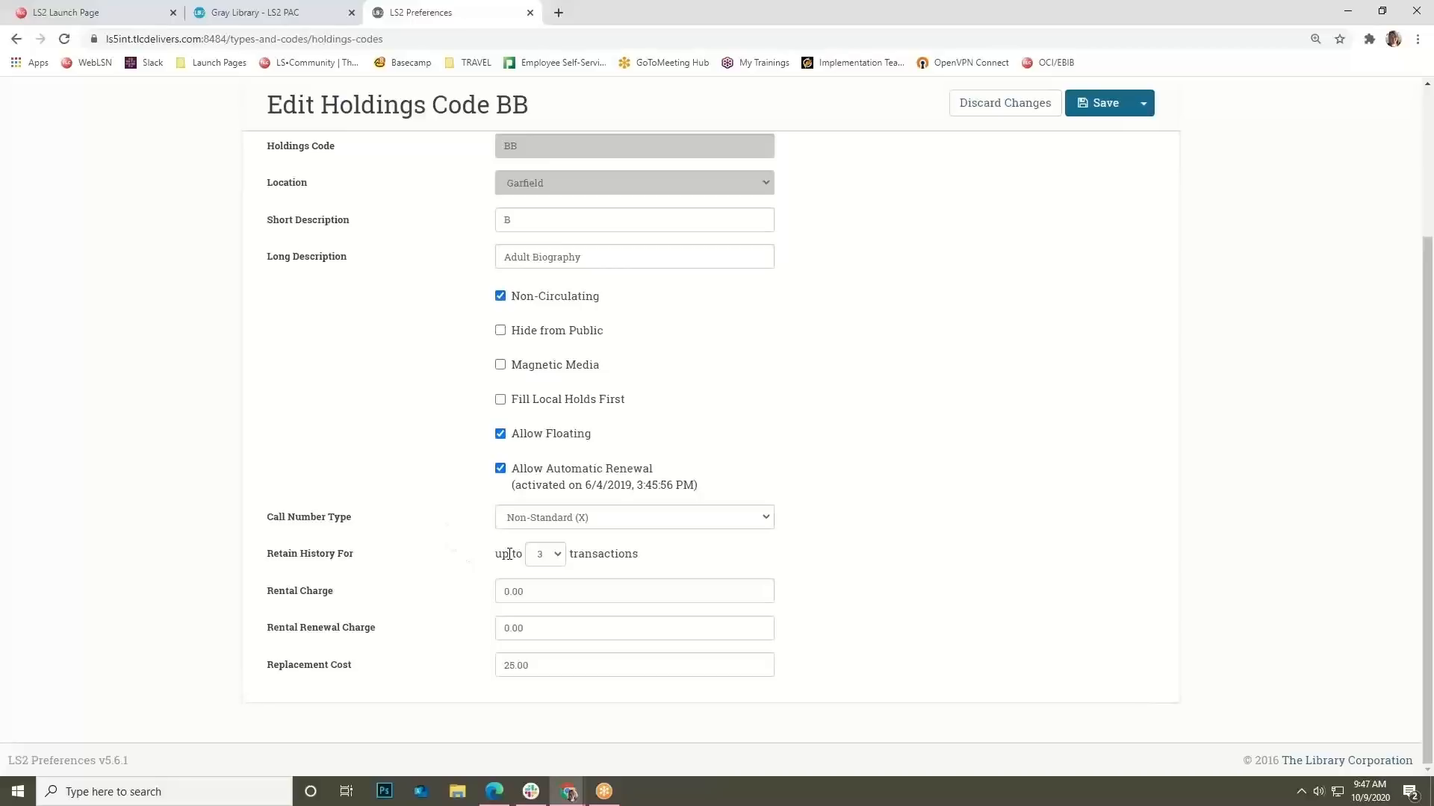
Check the history options, leaving history at 3 transactions, and return to the page top.
click(552, 555)
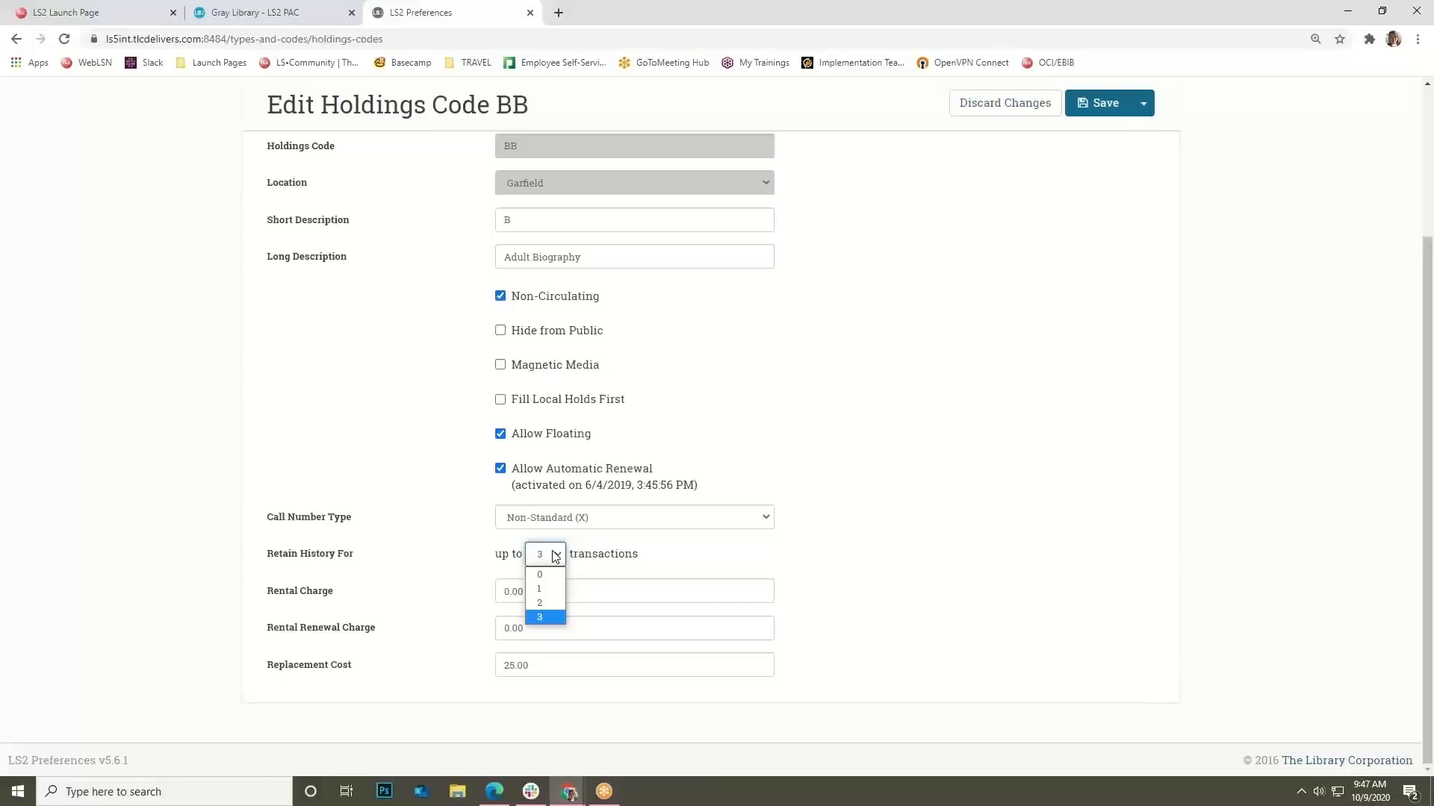
click(470, 607)
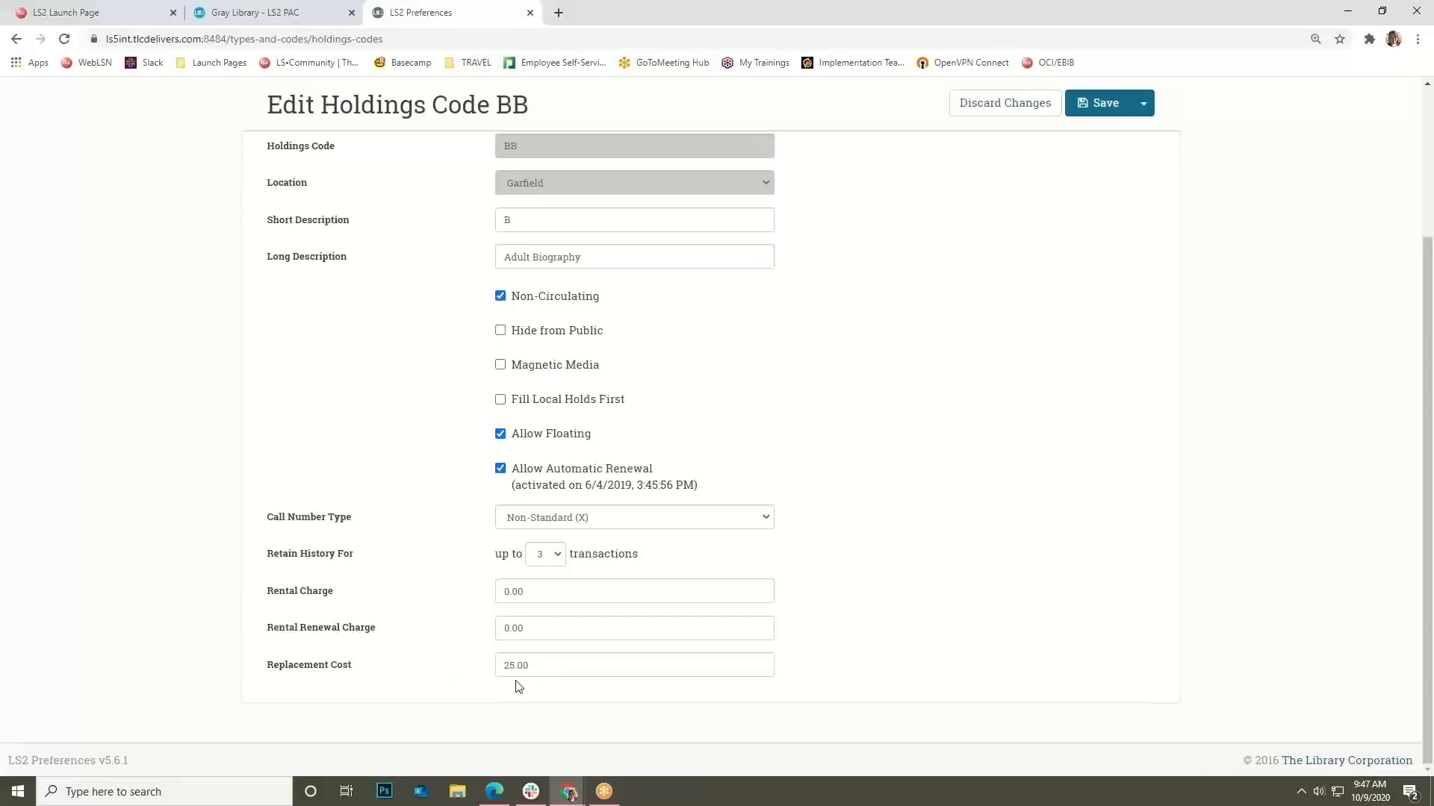
scroll(519, 687, up, 3)
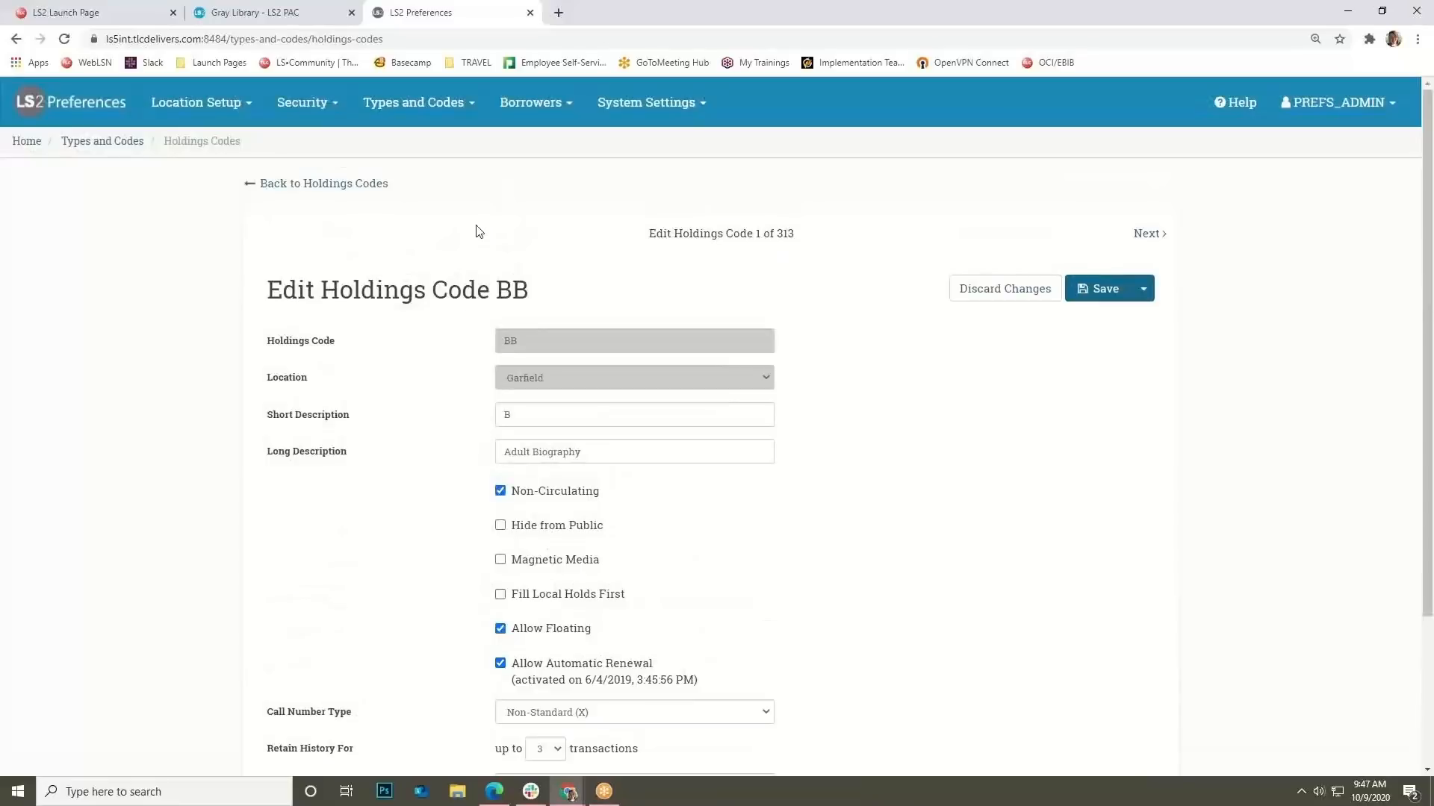
Open borrower type 1 (Adult) from the Borrower Types page for editing.
click(549, 112)
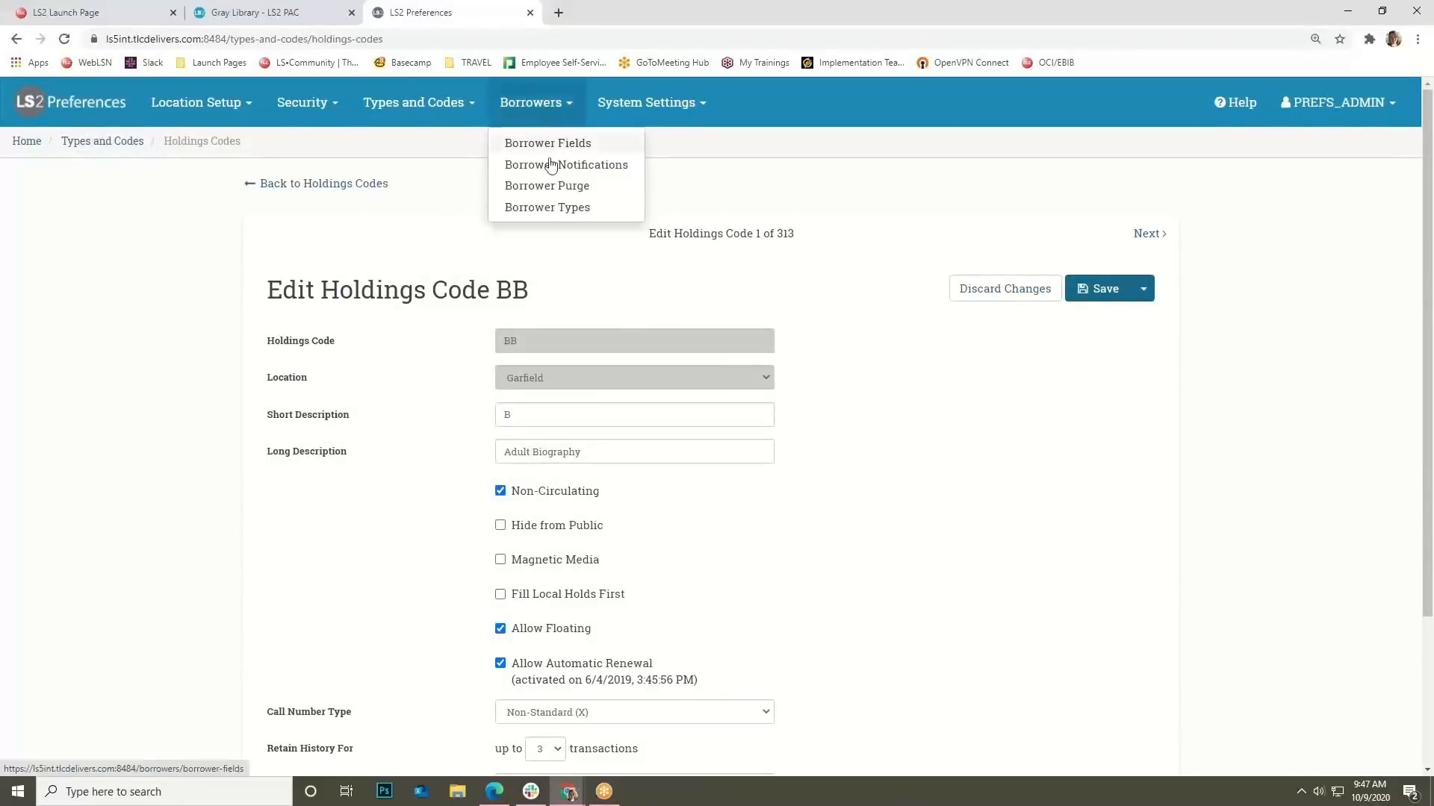
click(553, 209)
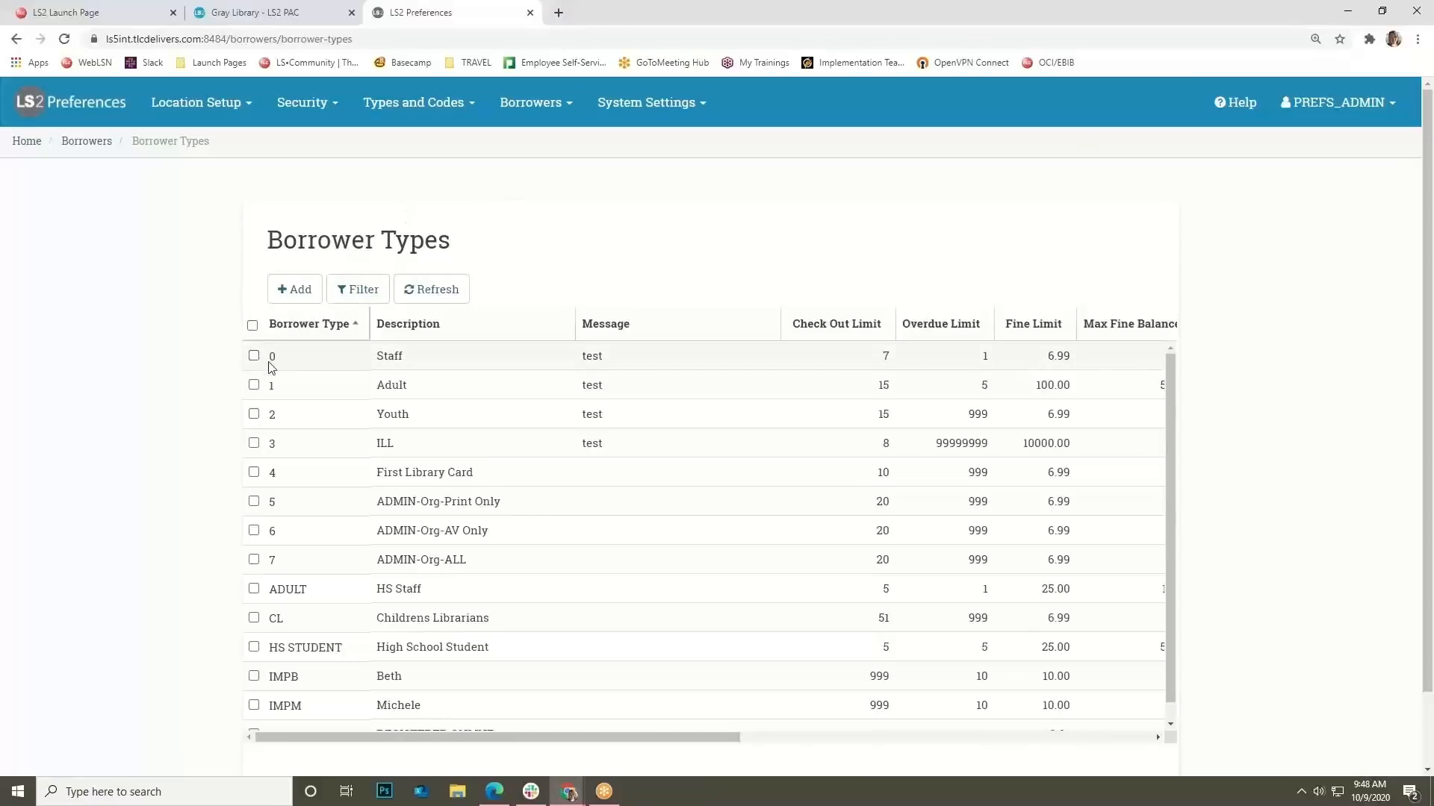
click(254, 384)
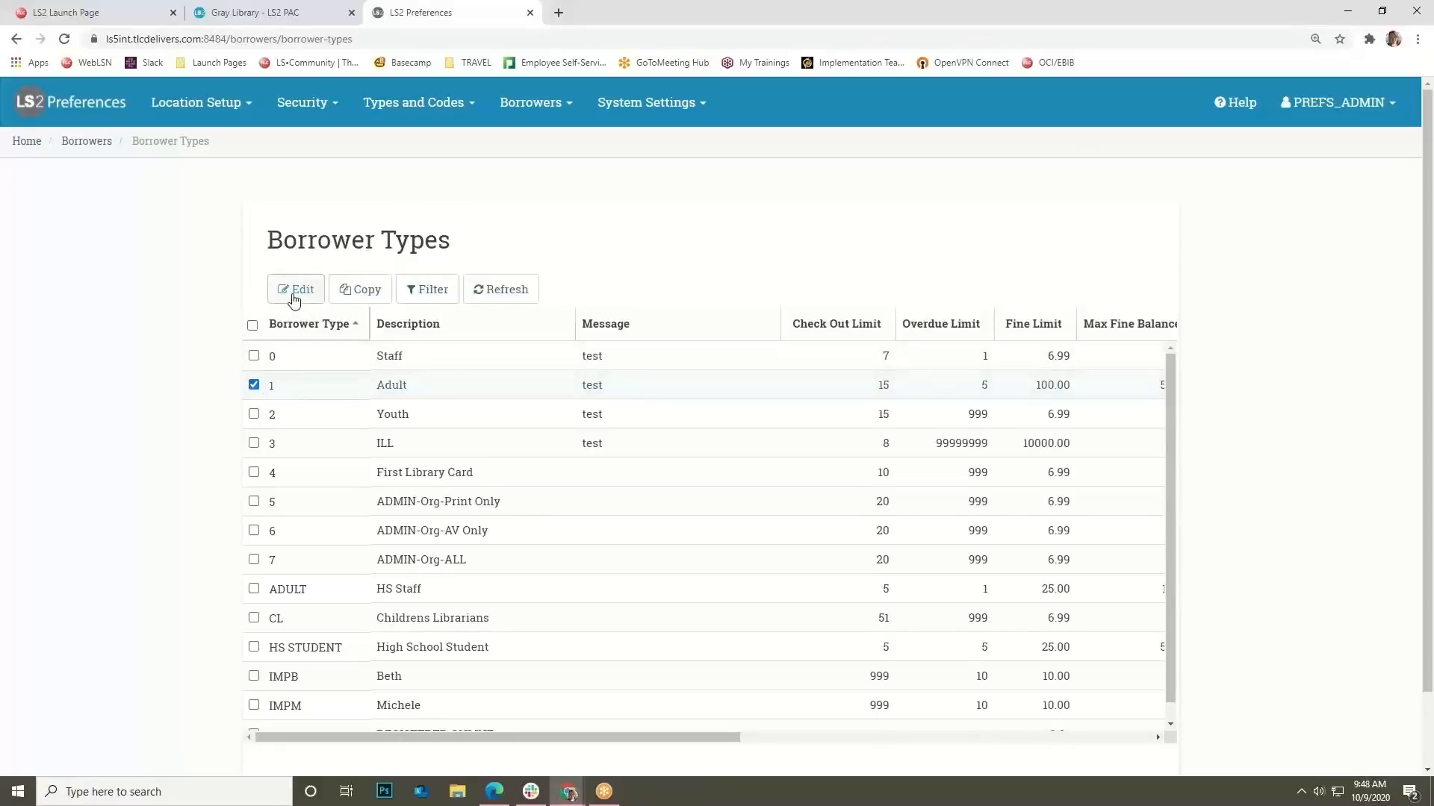
click(295, 290)
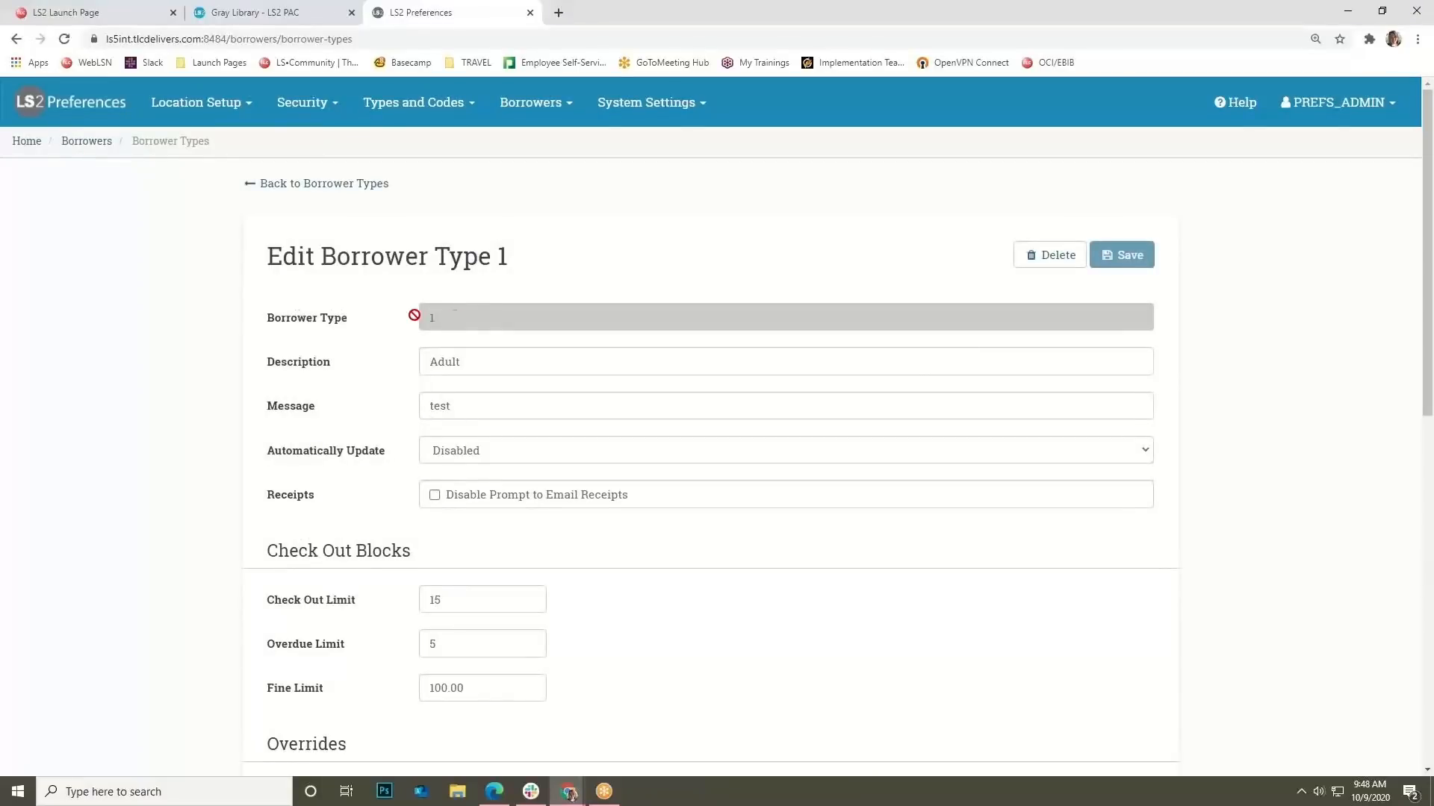
Try the age-based Automatically Update option, then set it back to Disabled.
scroll(469, 398, down, 1)
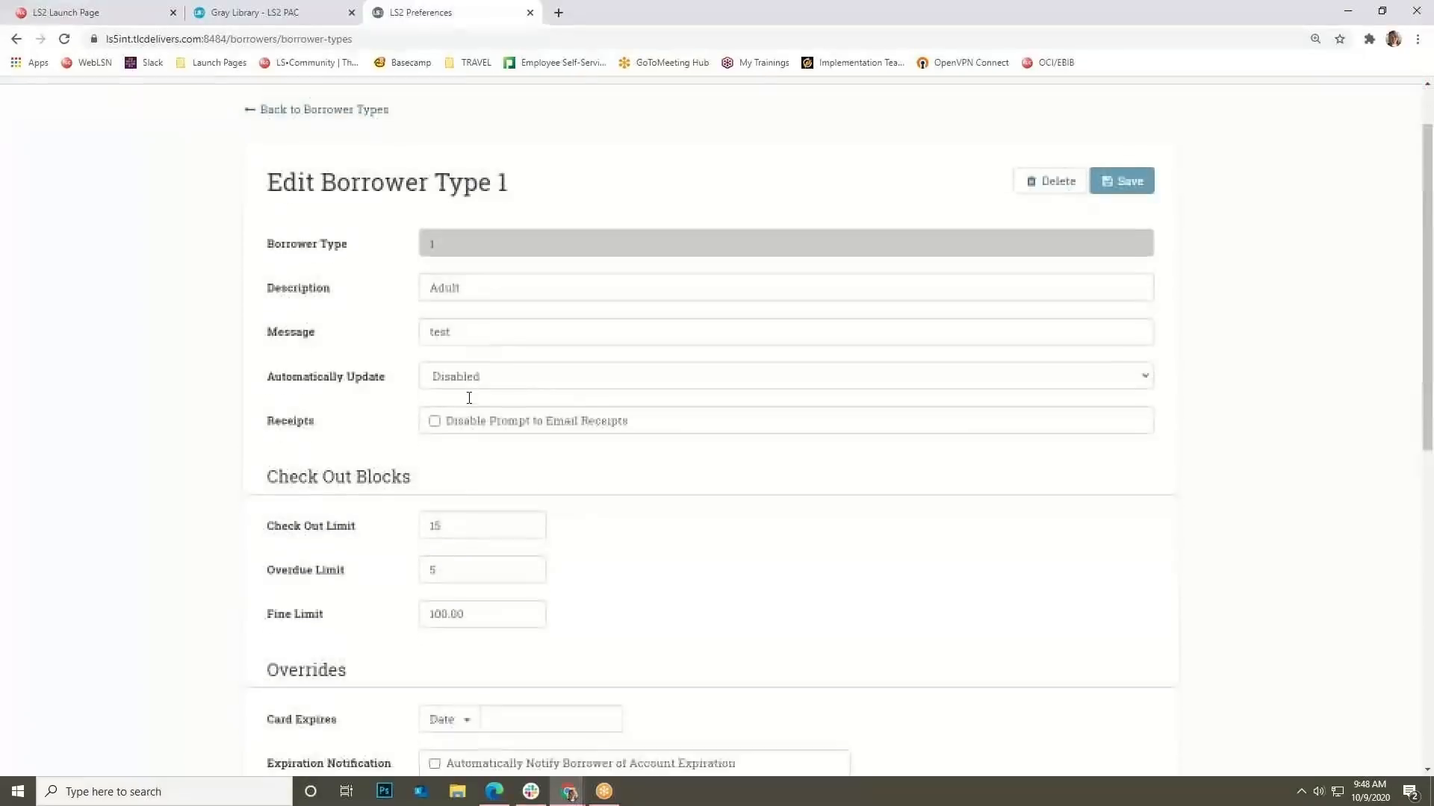
click(472, 377)
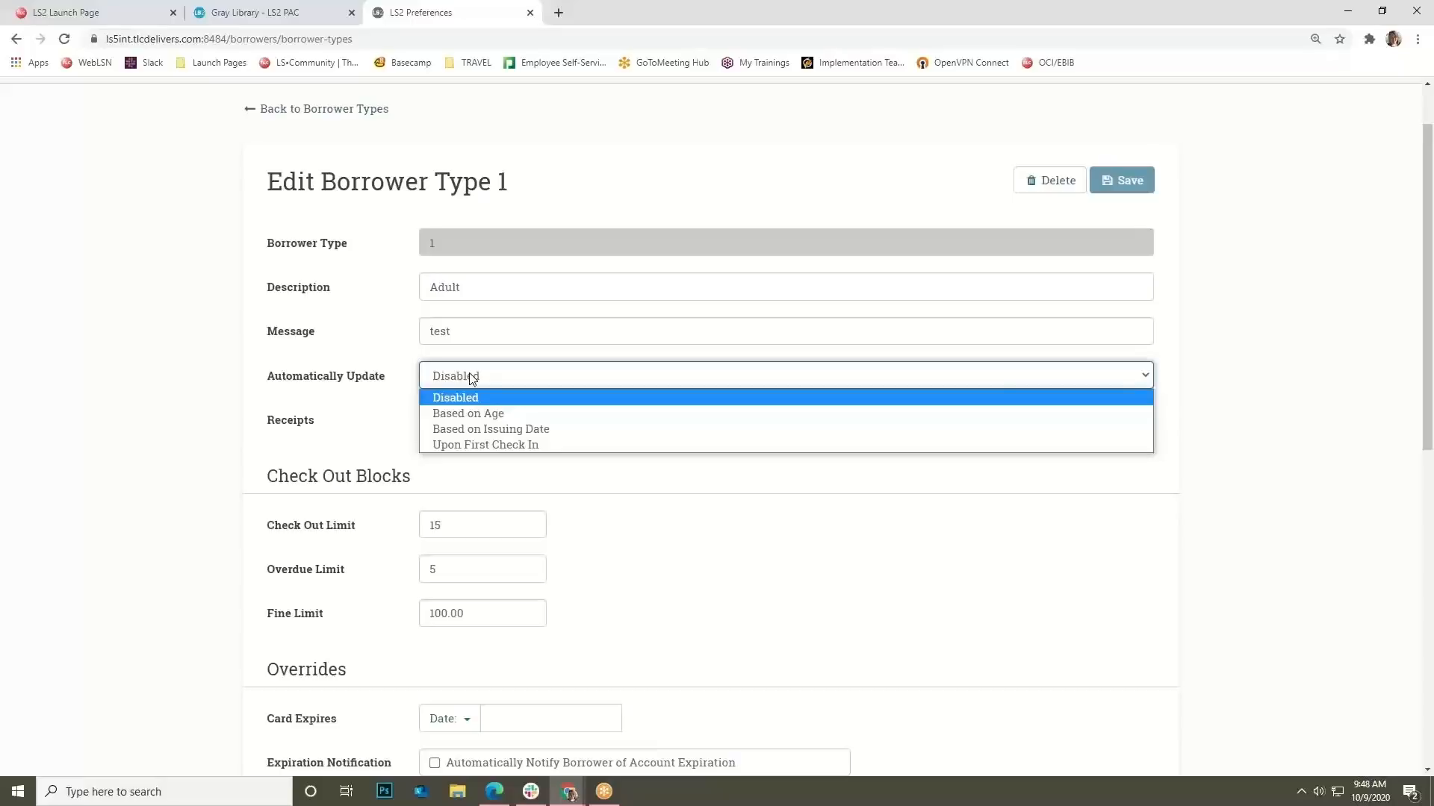
click(485, 415)
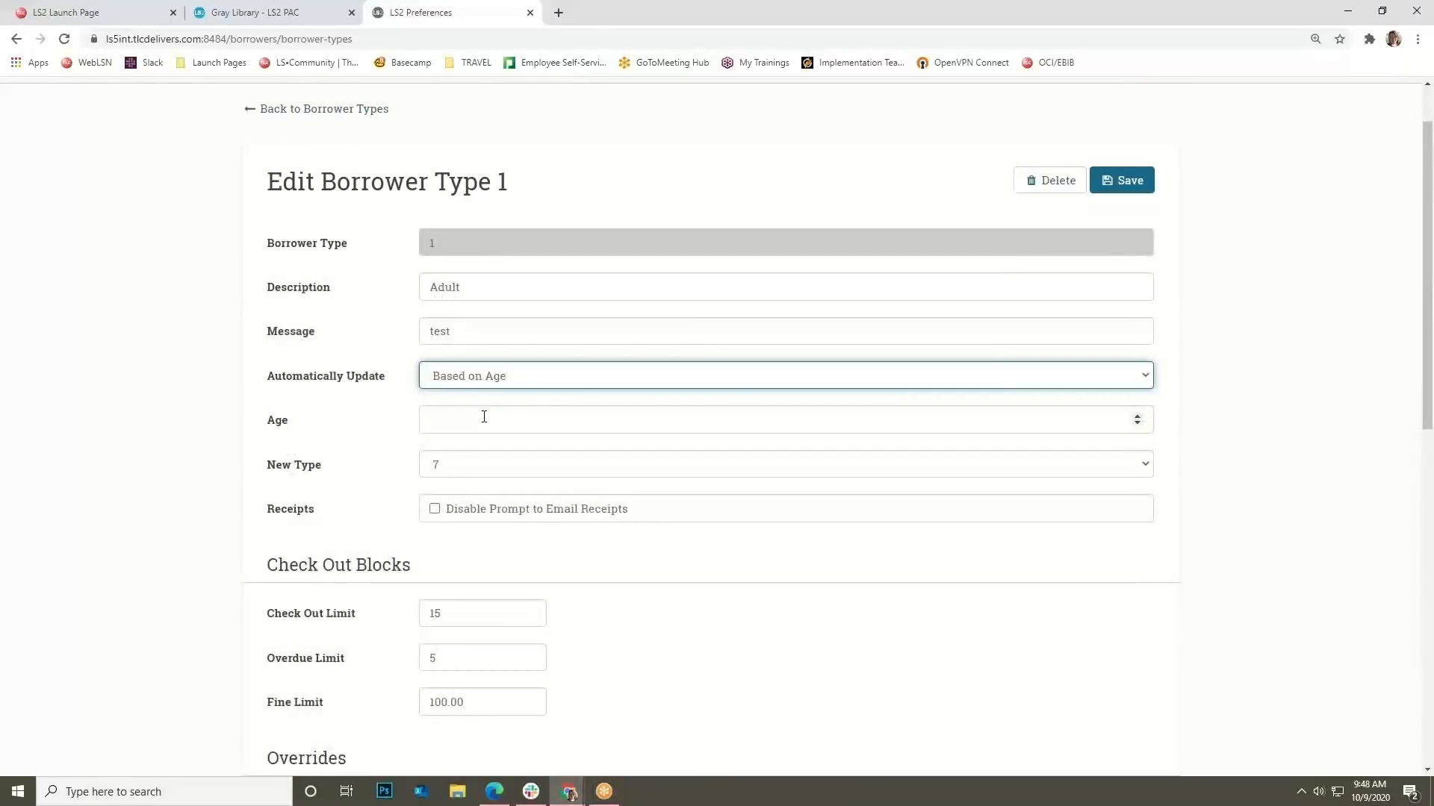
click(479, 375)
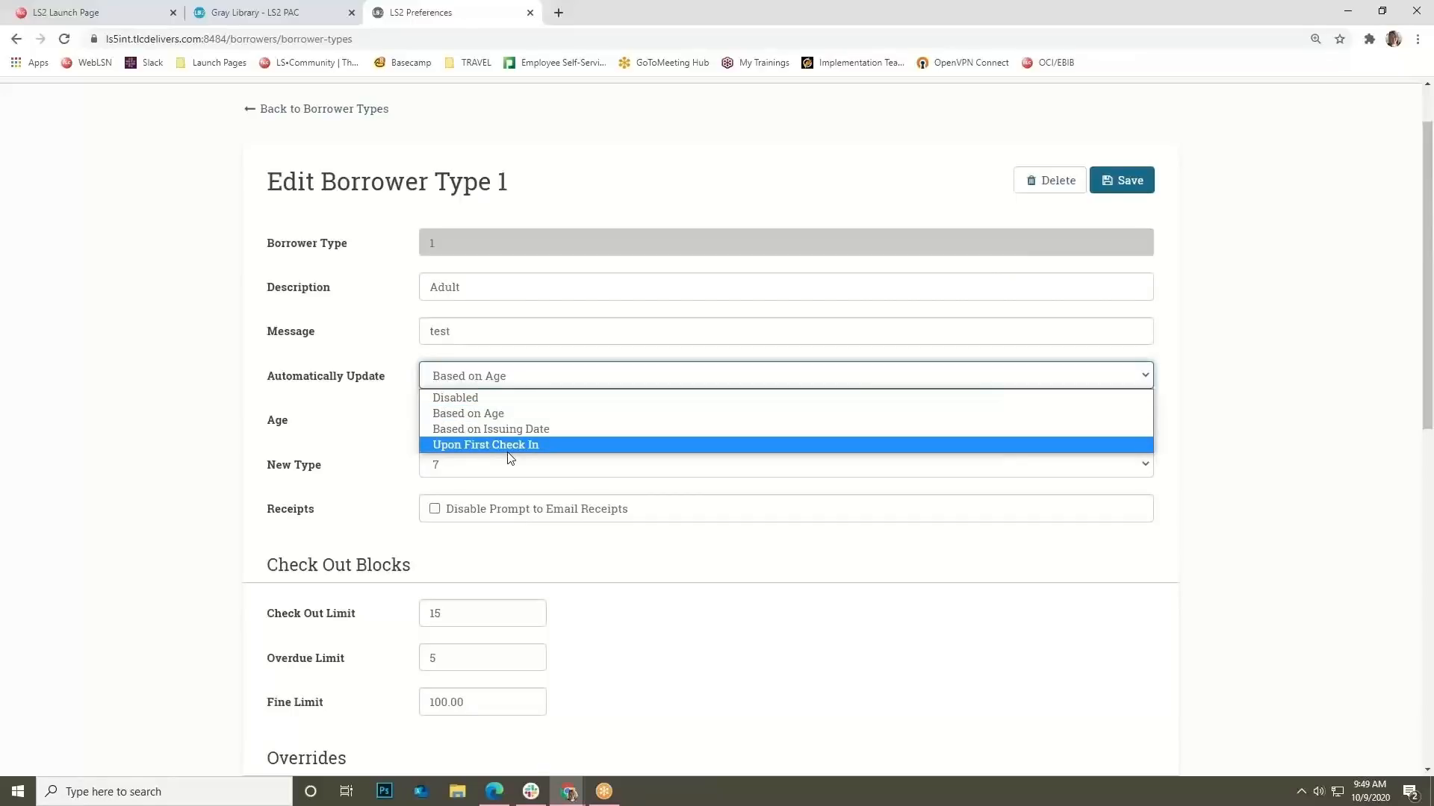
click(508, 397)
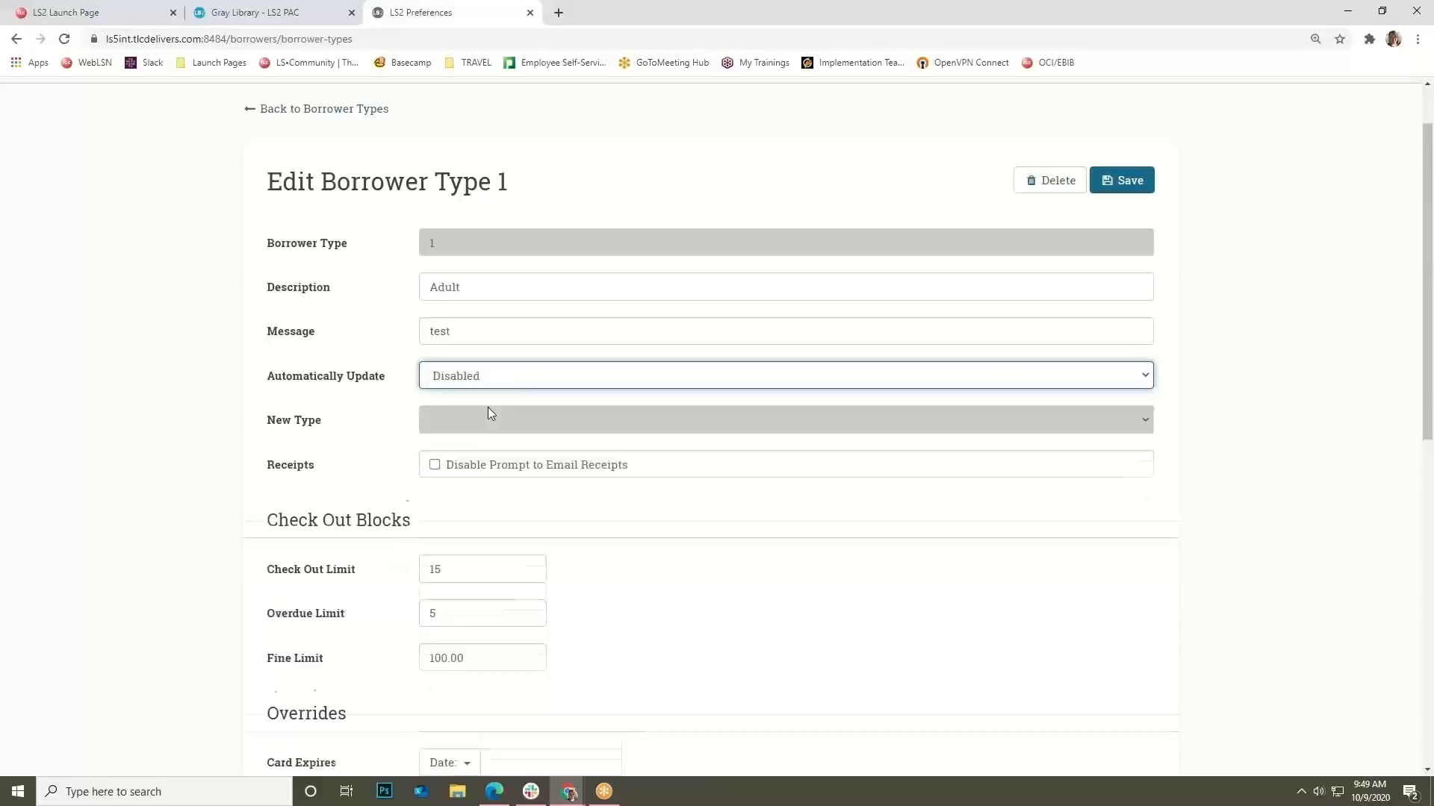
Pick May 7, 2020 in the calendar for borrower type 1's Due no later than date.
scroll(396, 405, down, 2)
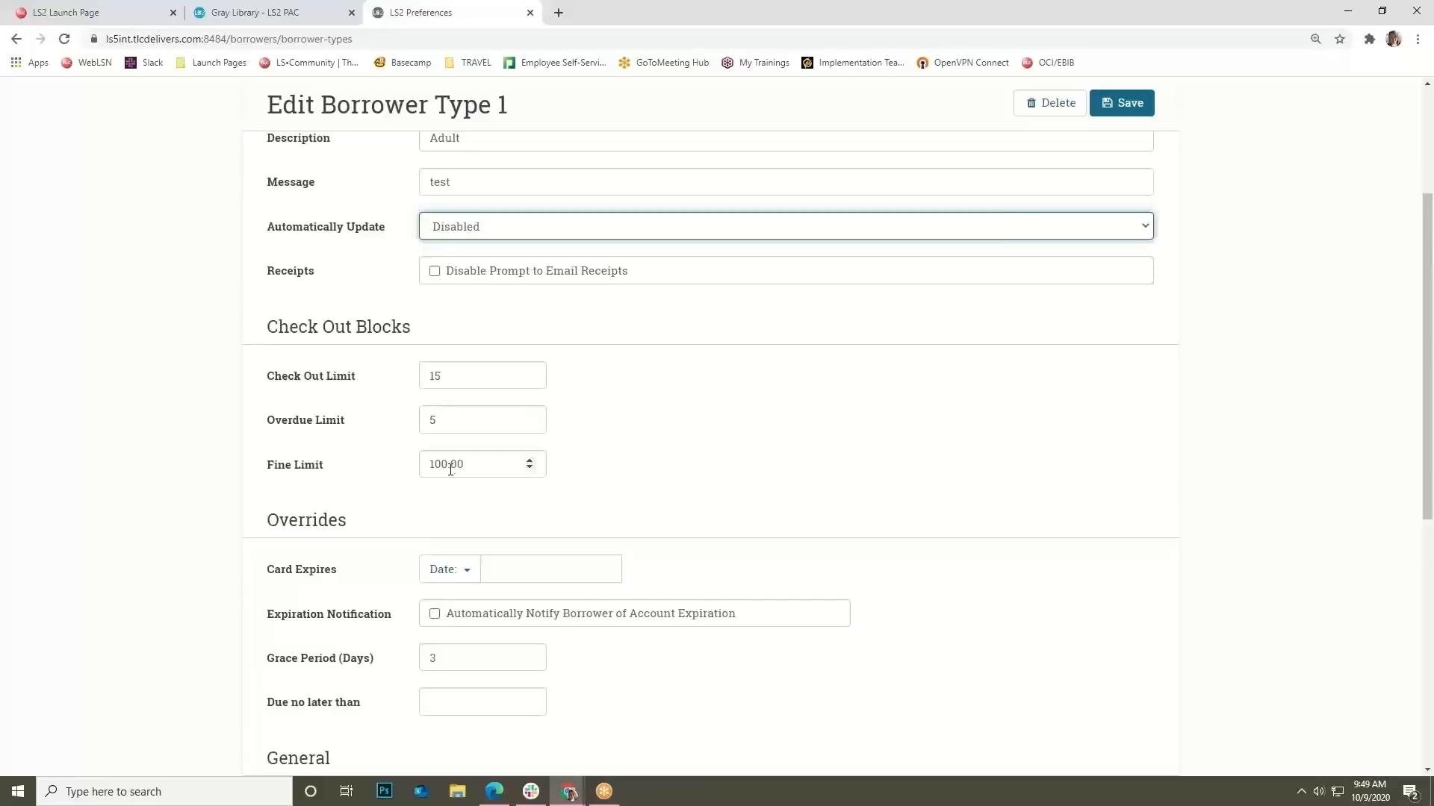
scroll(370, 486, down, 1)
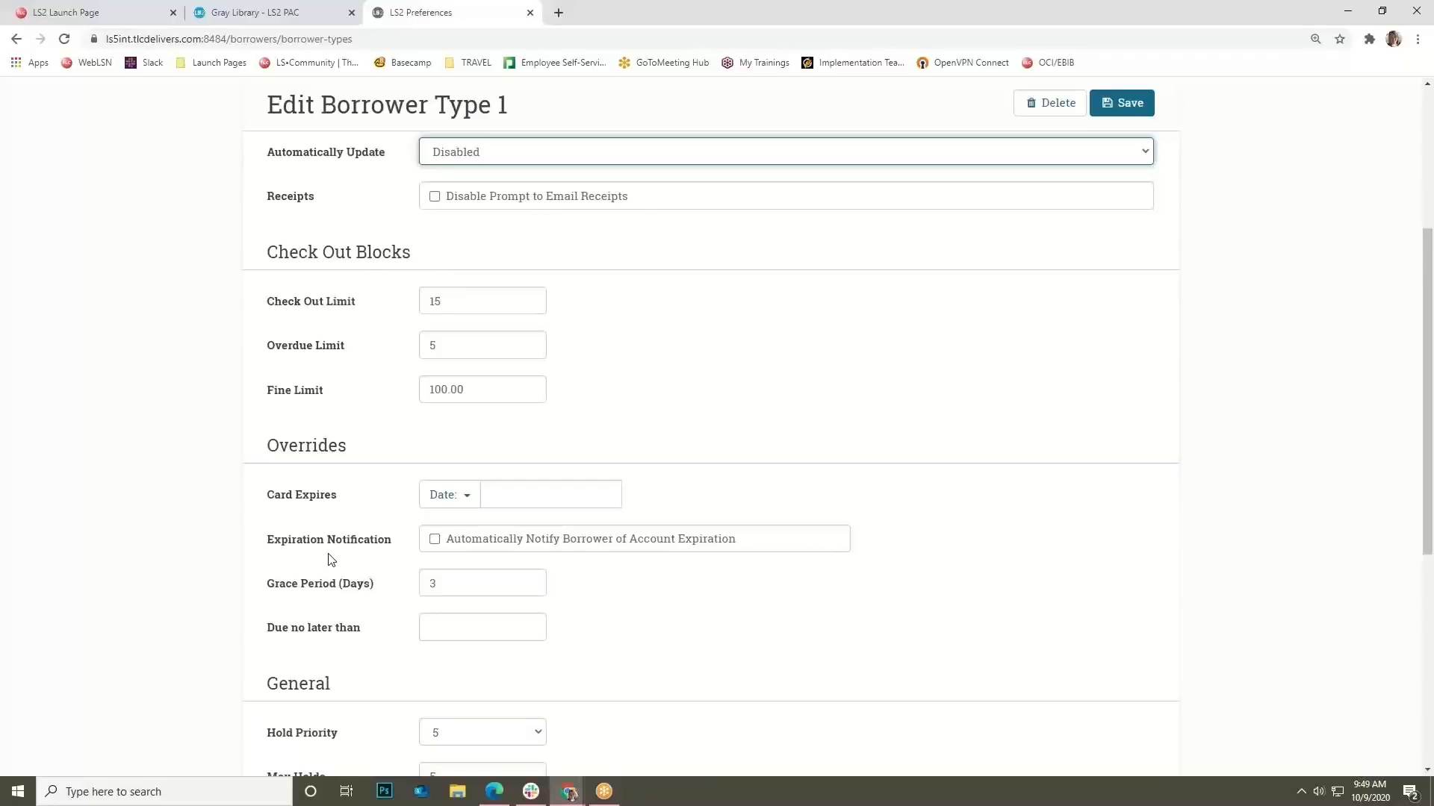
scroll(331, 560, down, 1)
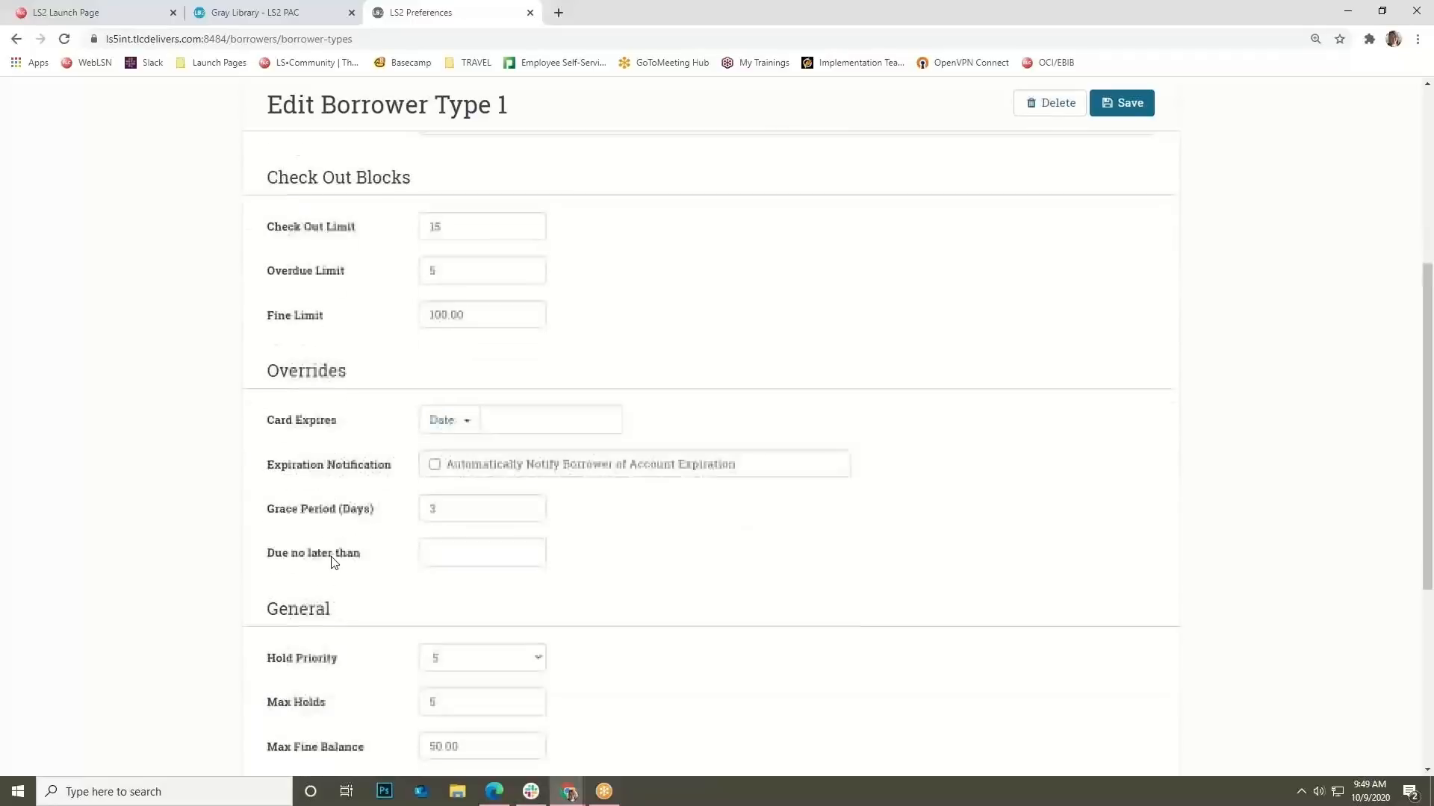
click(450, 556)
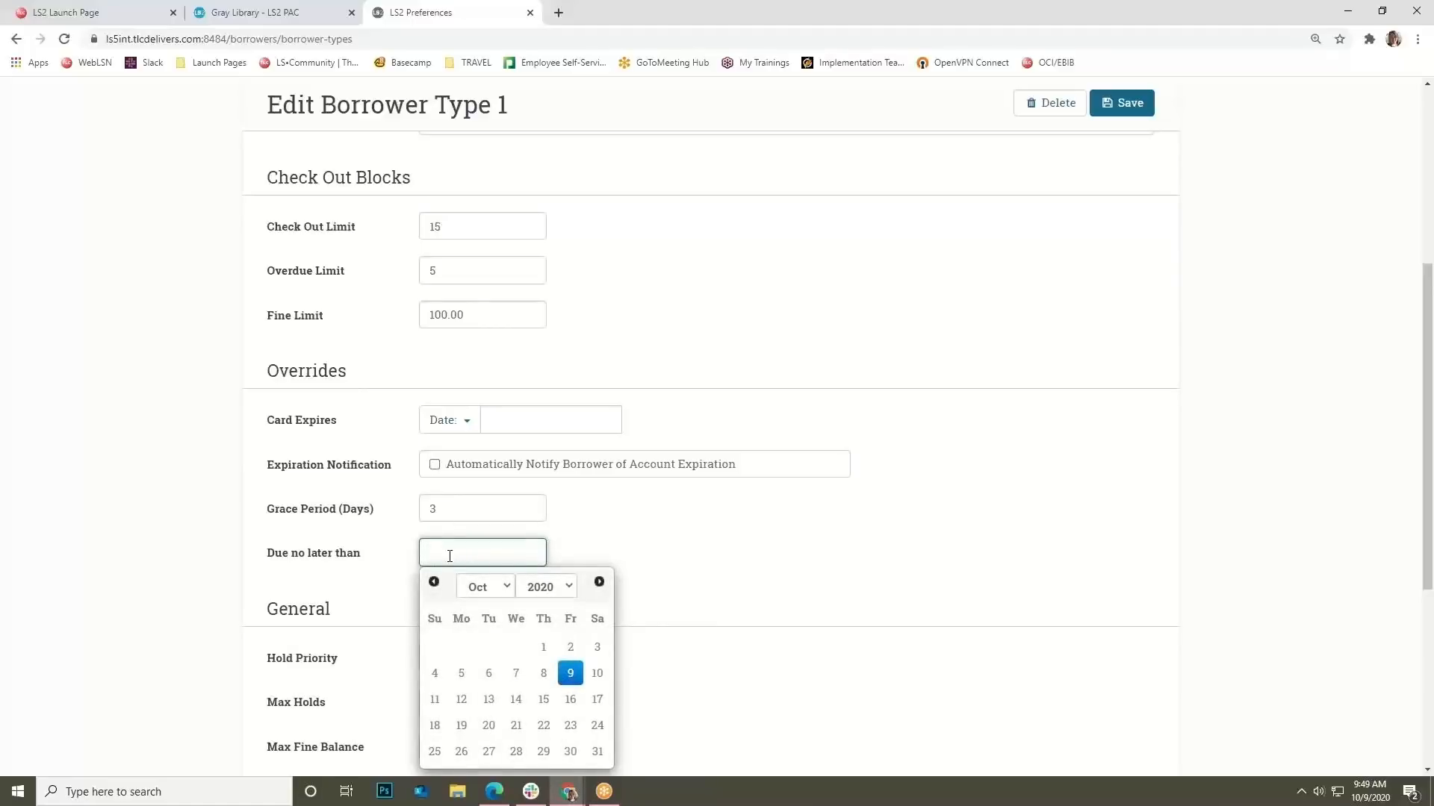
click(486, 587)
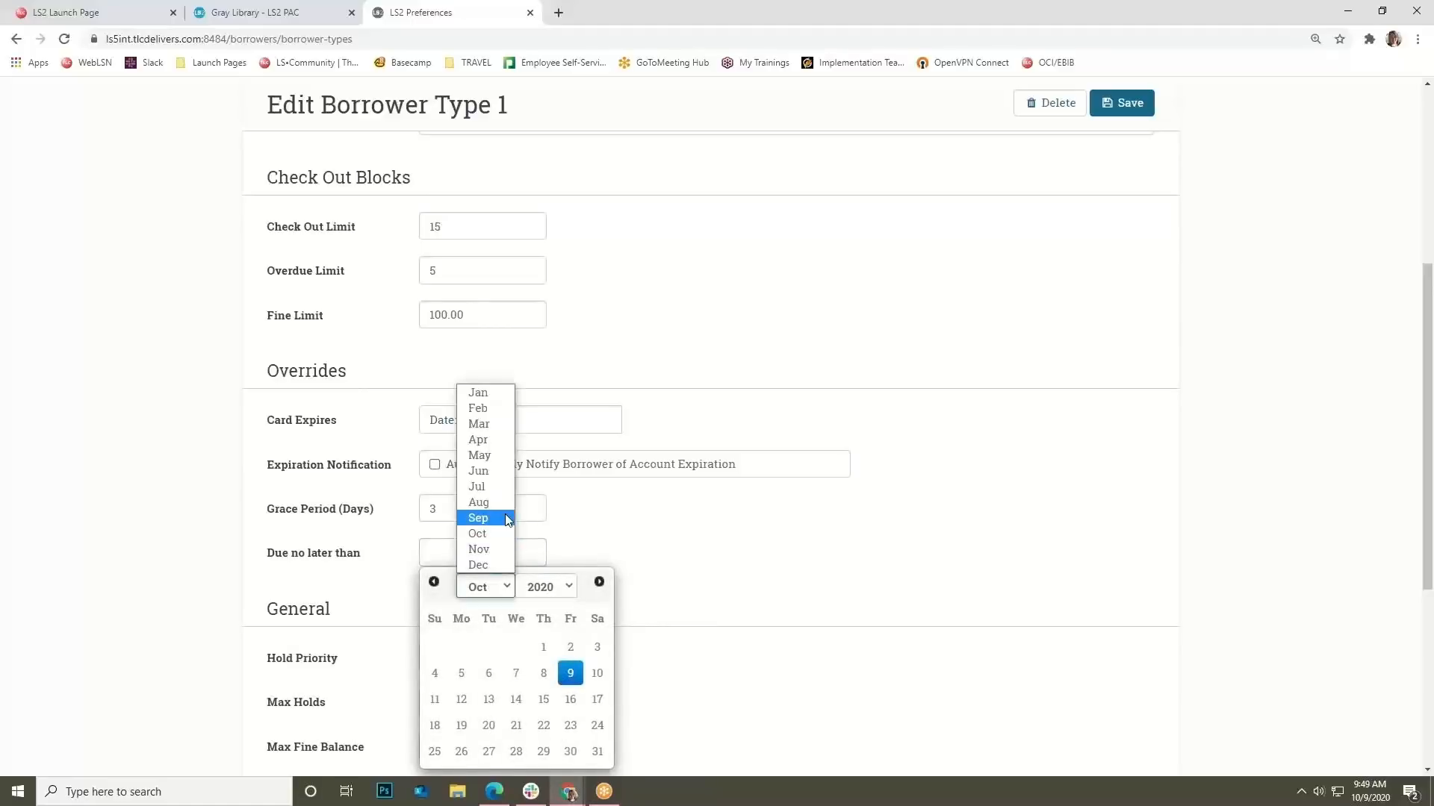
click(479, 455)
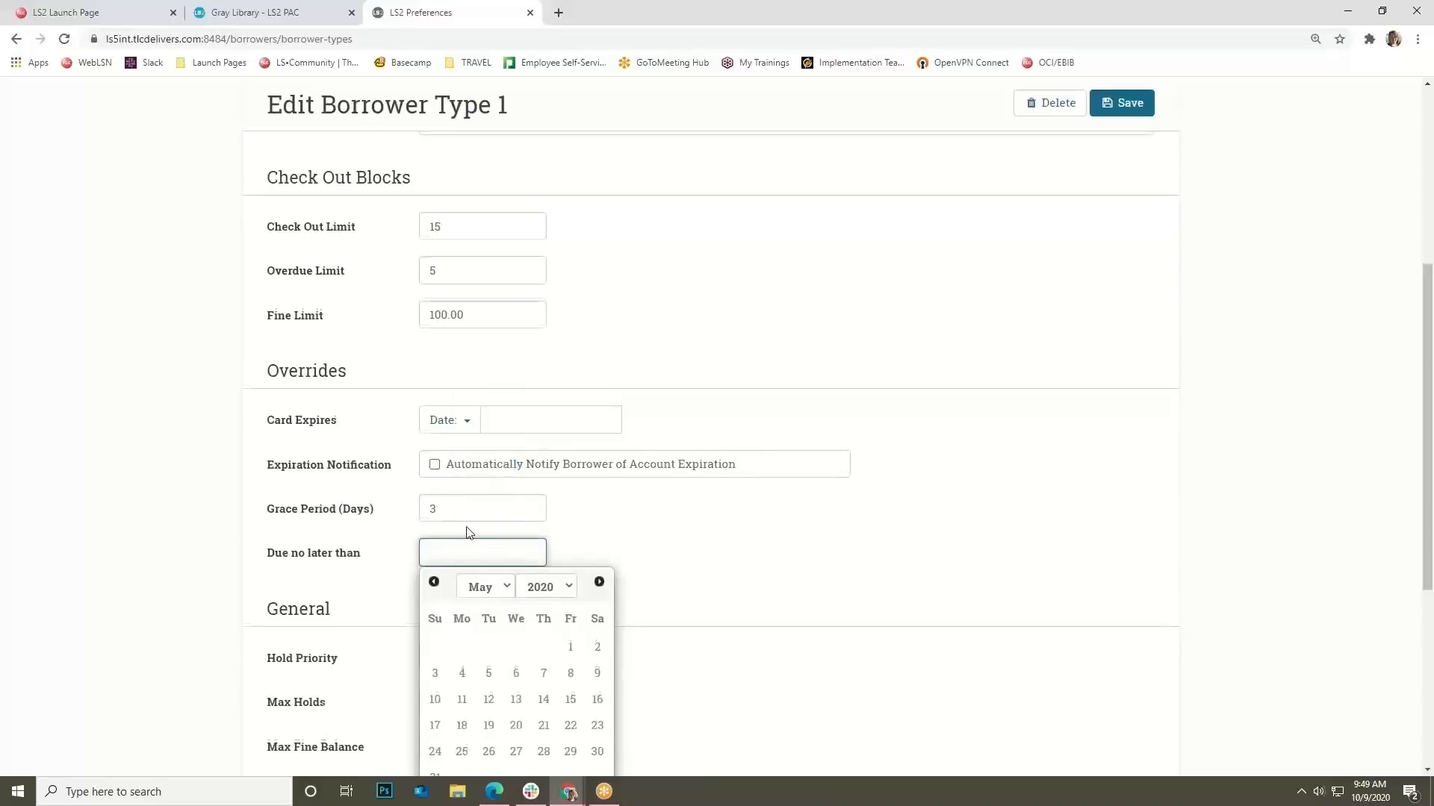
scroll(467, 533, down, 1)
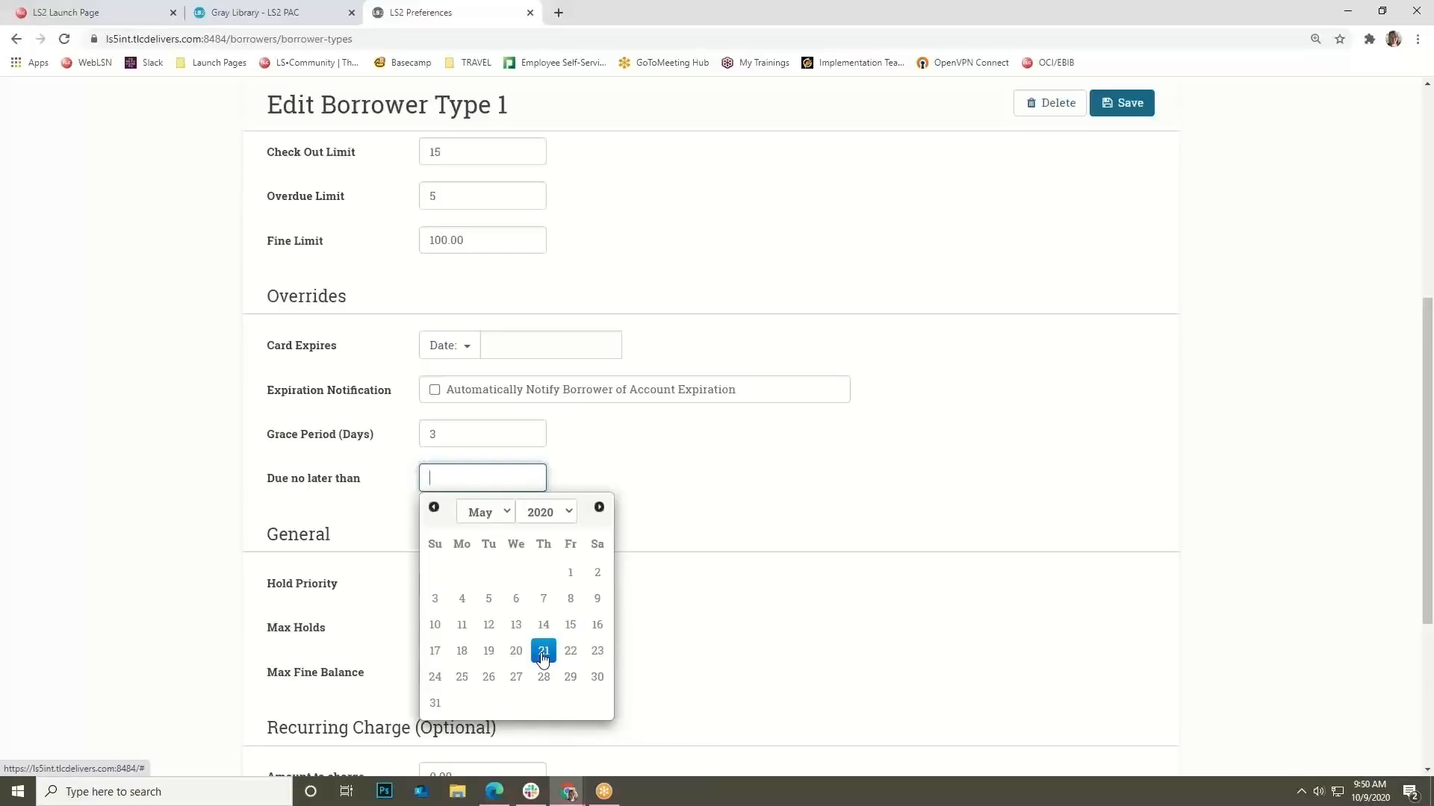
click(545, 601)
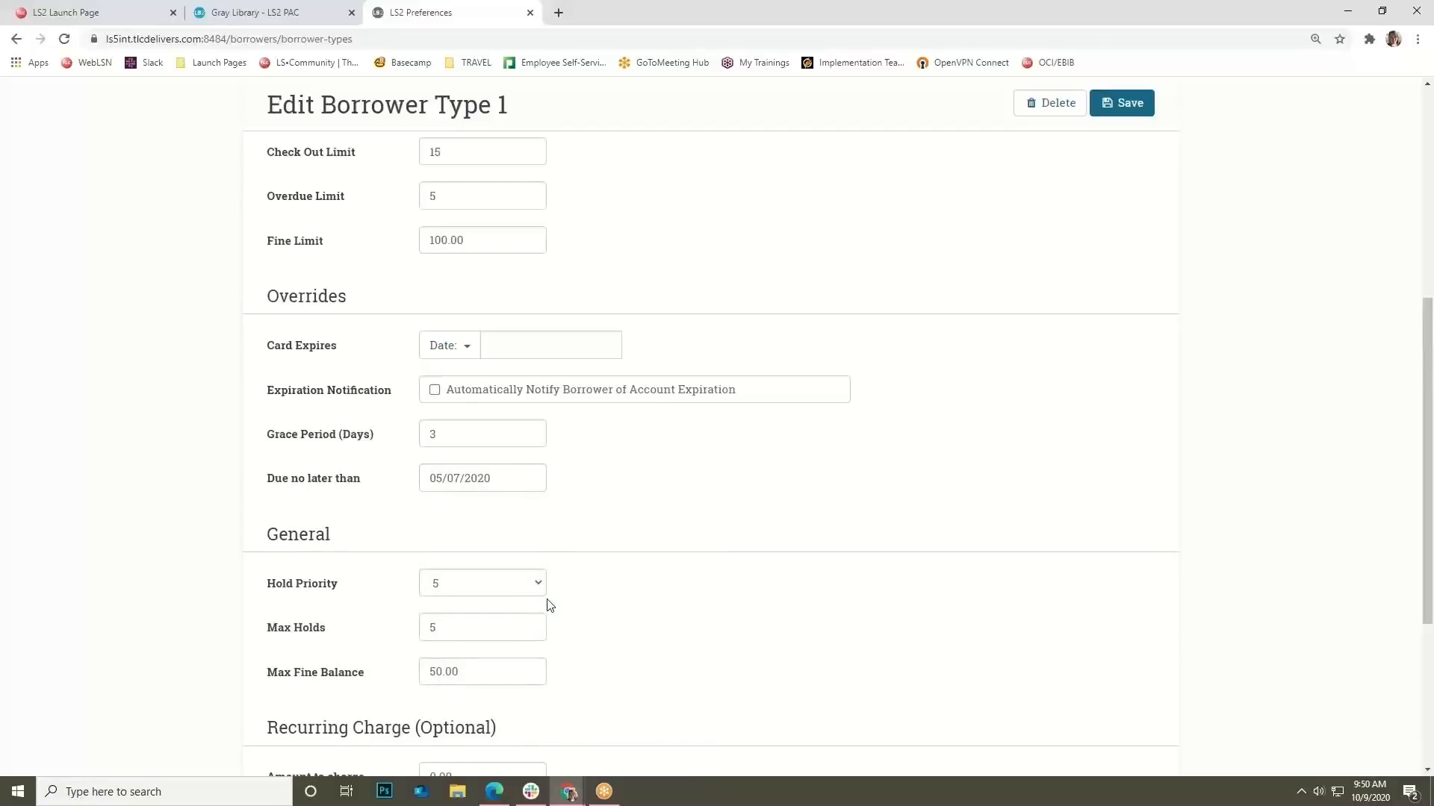
scroll(545, 601, down, 2)
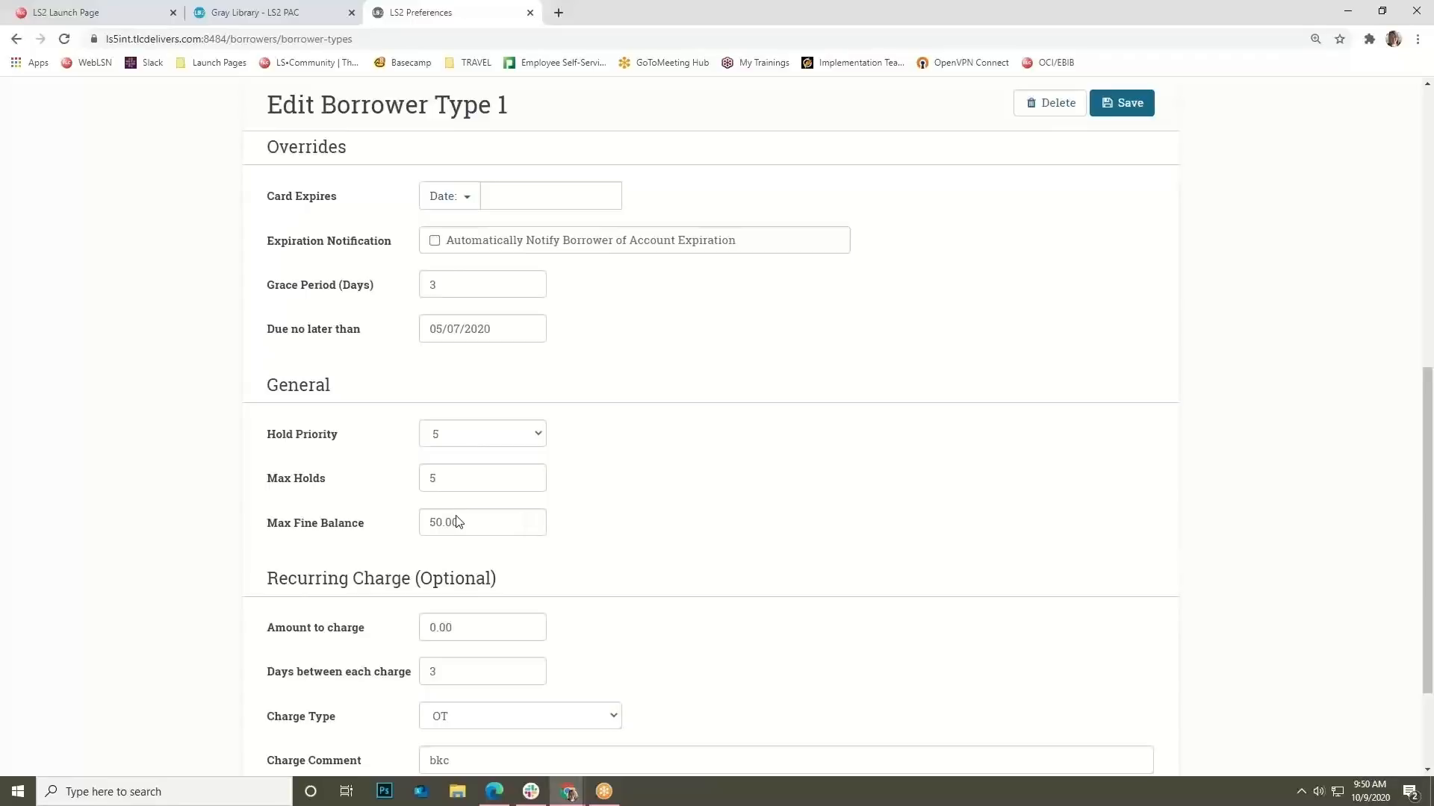
scroll(219, 739, down, 1)
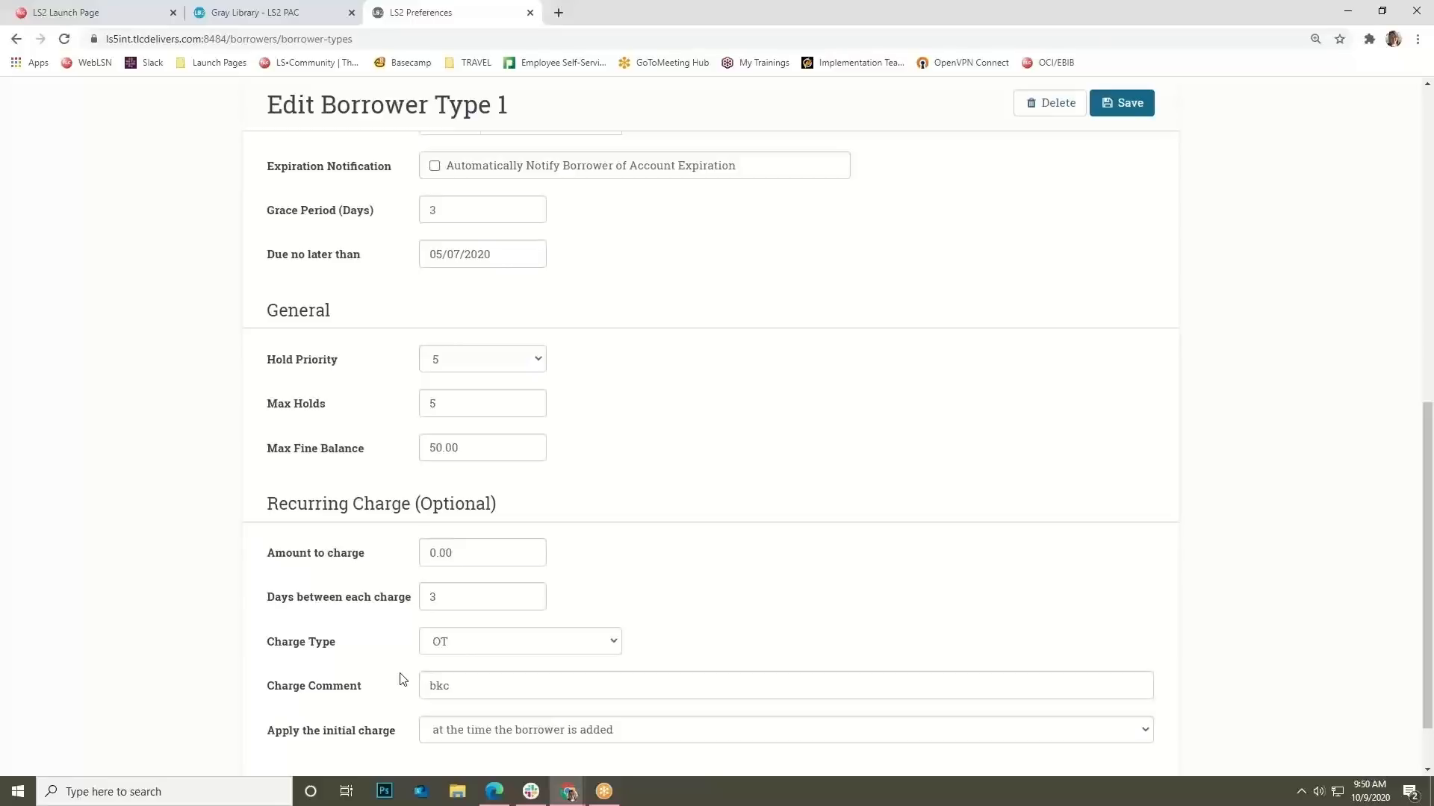
scroll(438, 577, up, 10)
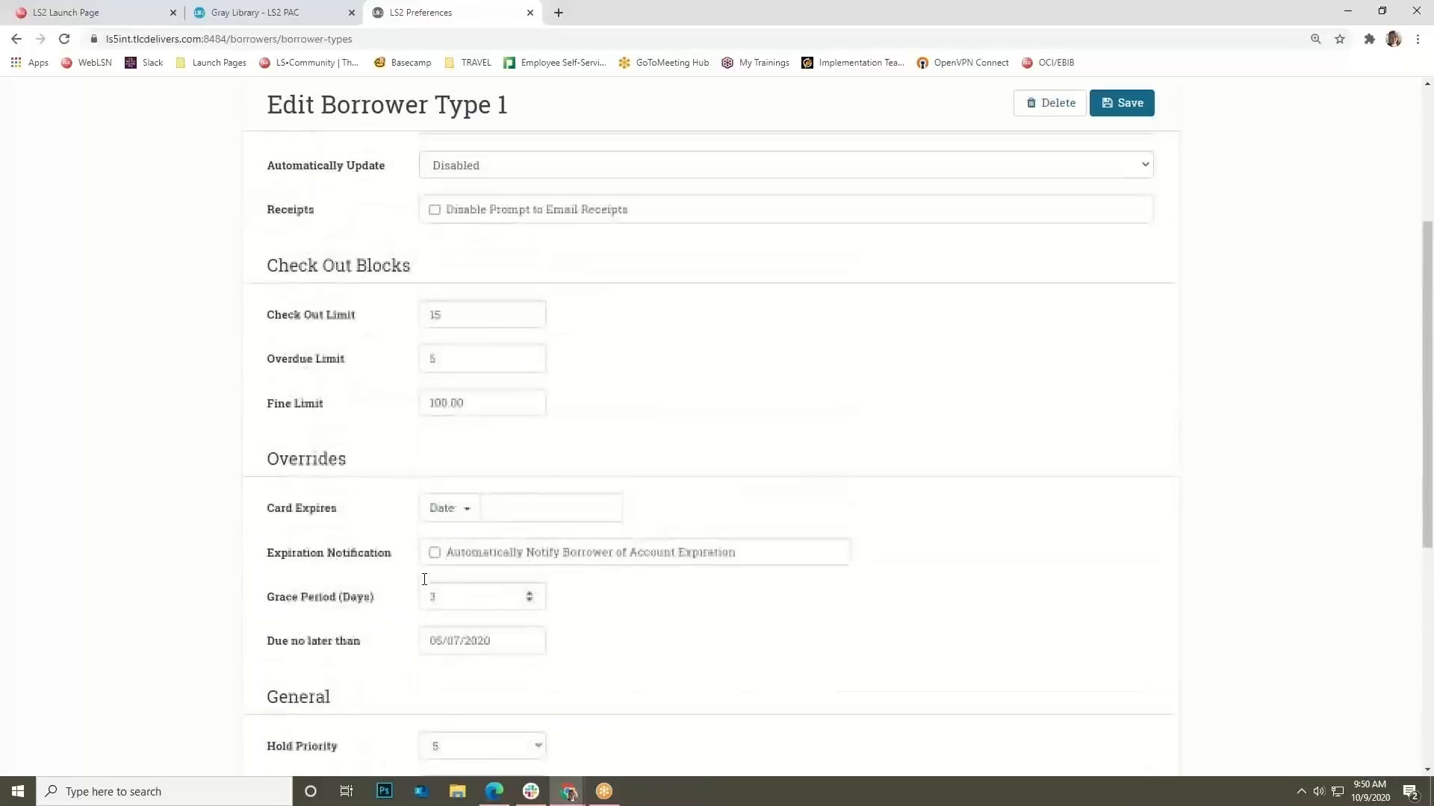
Open Types and Codes > Rules > Rules Profiles and scroll through the 41 profiles.
click(448, 98)
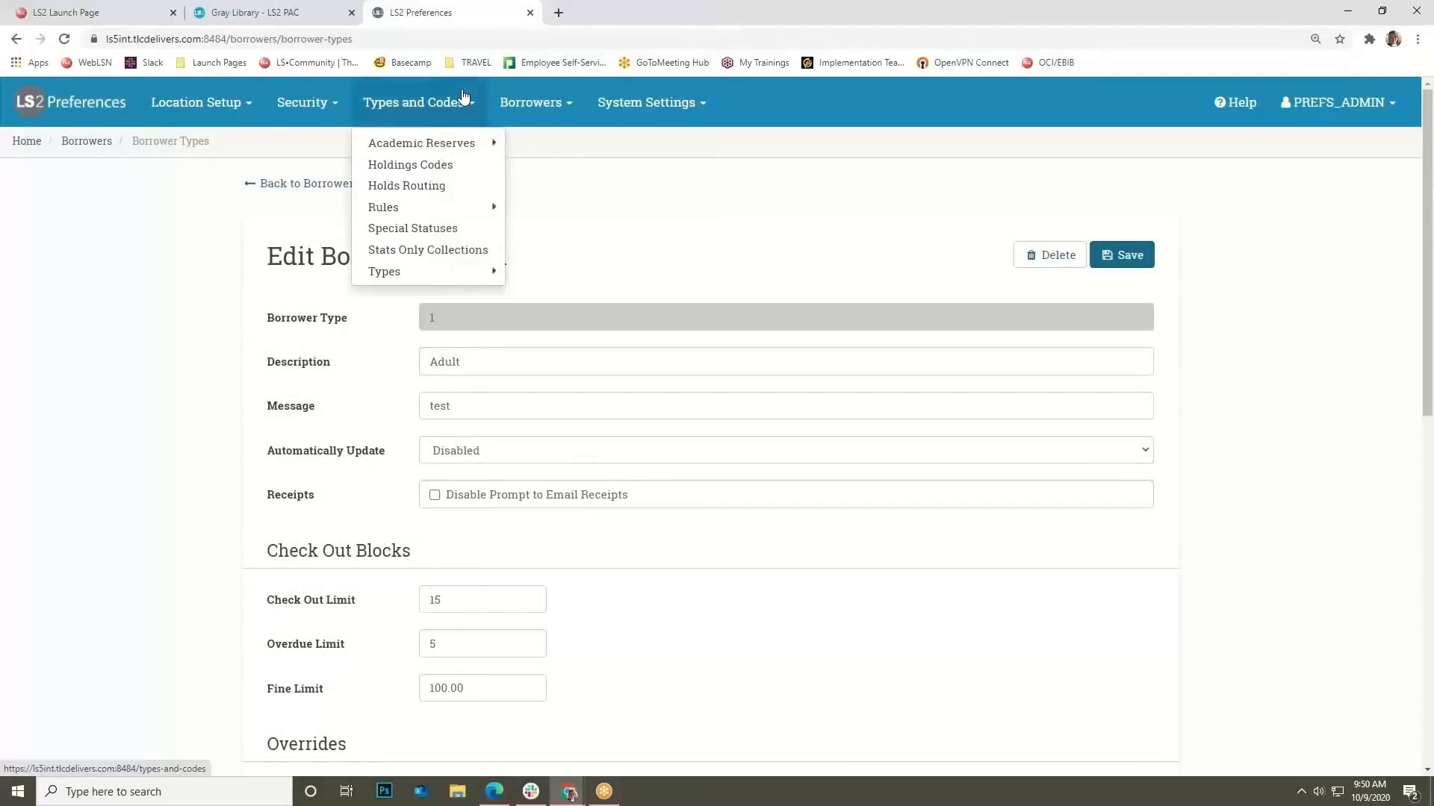
mouse_move(440, 210)
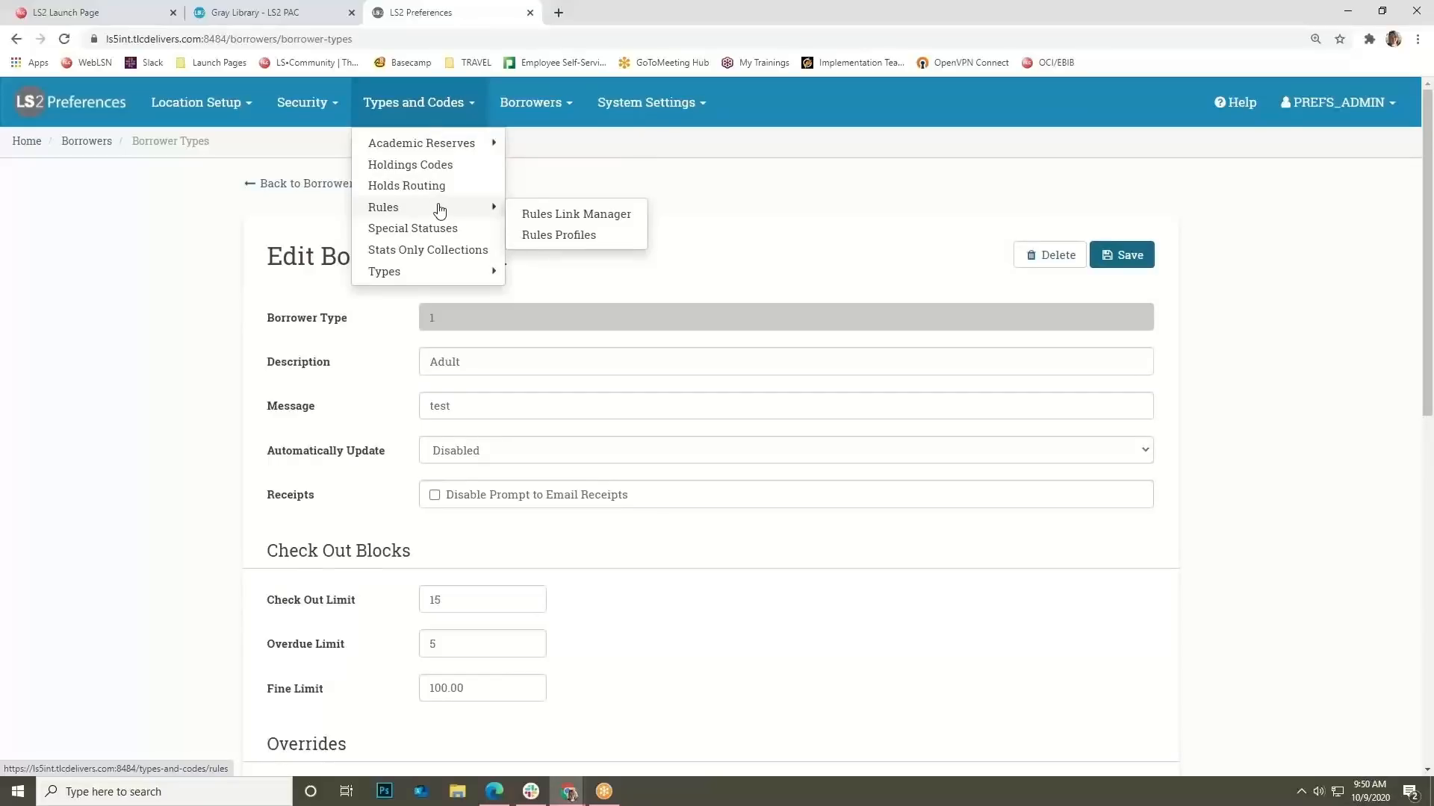
click(547, 236)
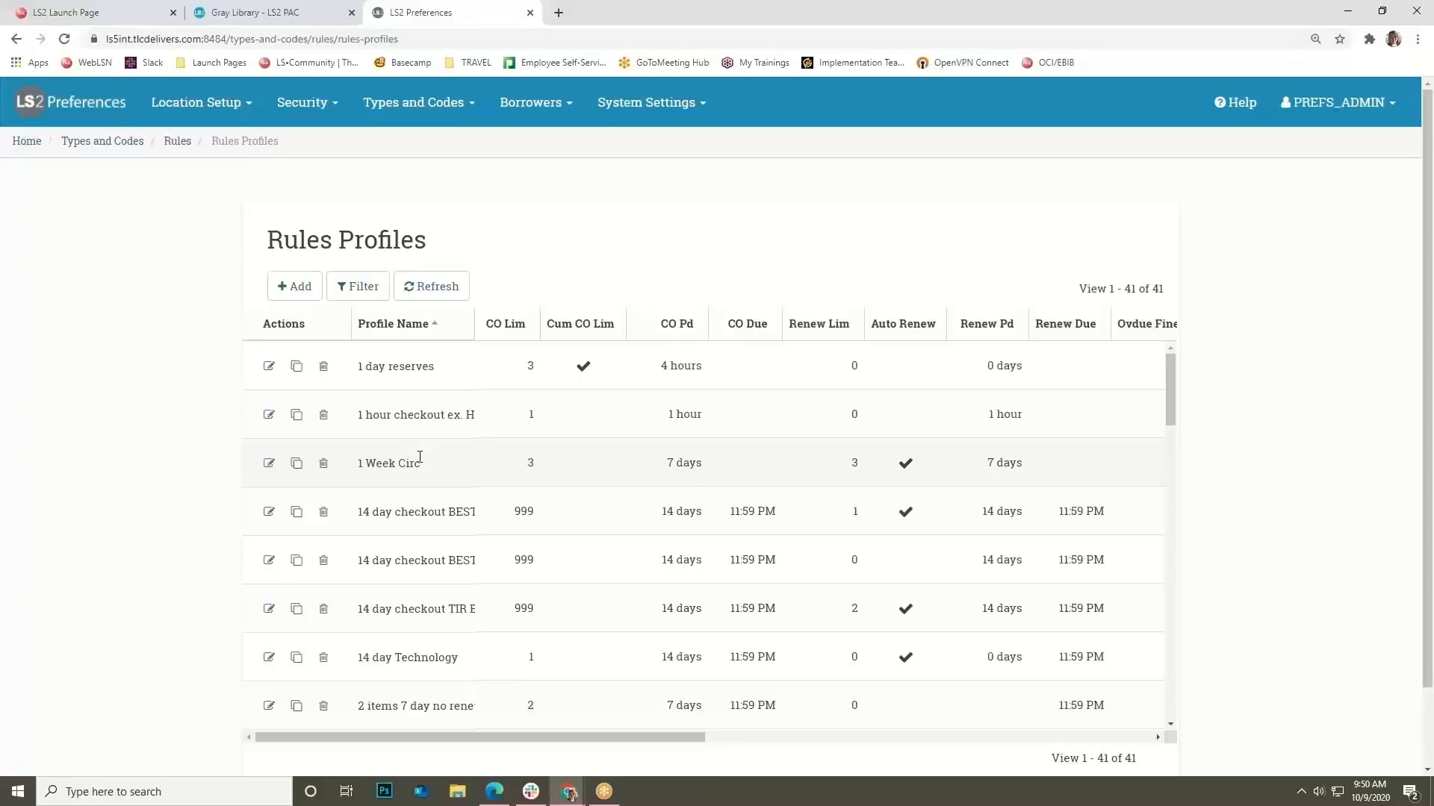
scroll(1107, 353, down, 3)
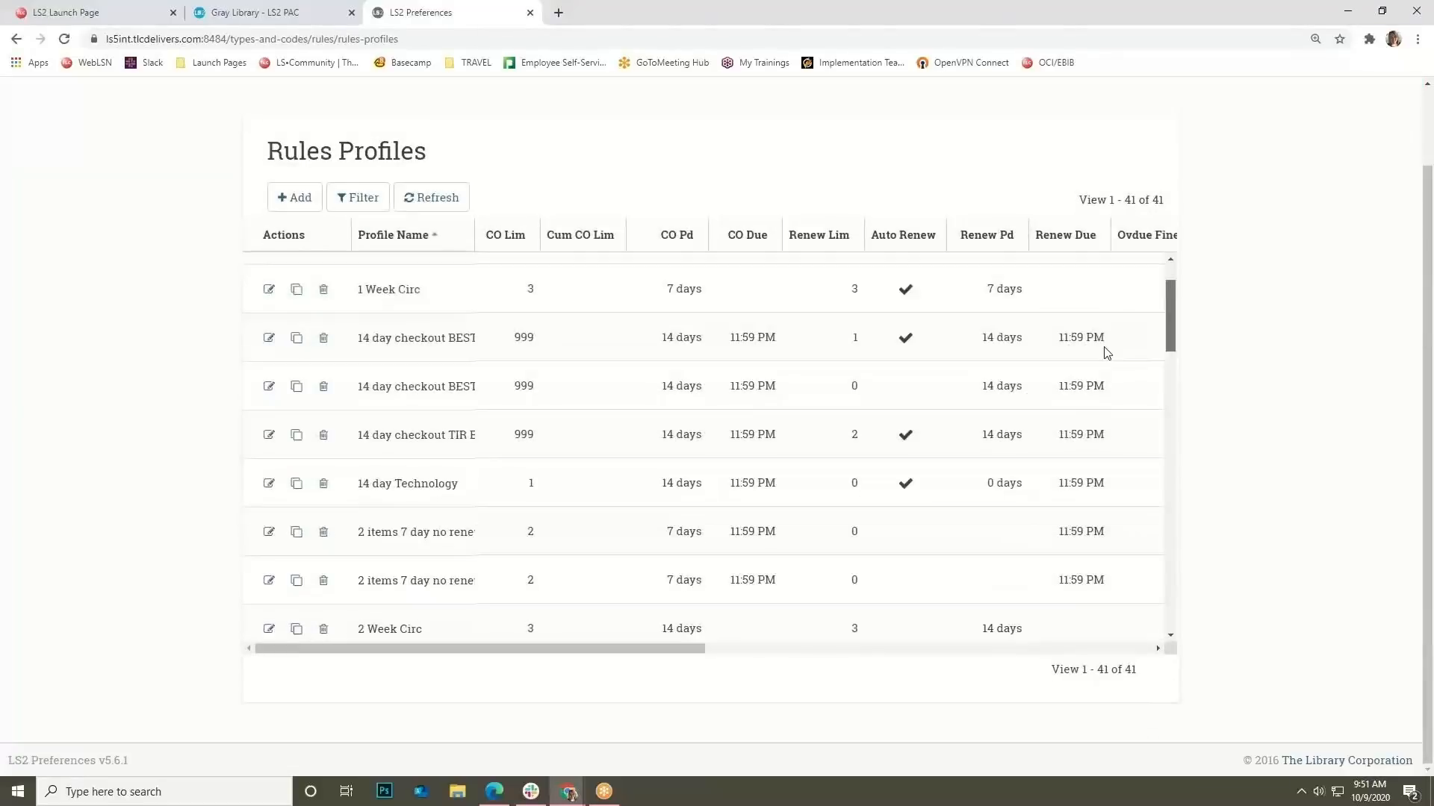
scroll(1106, 353, up, 2)
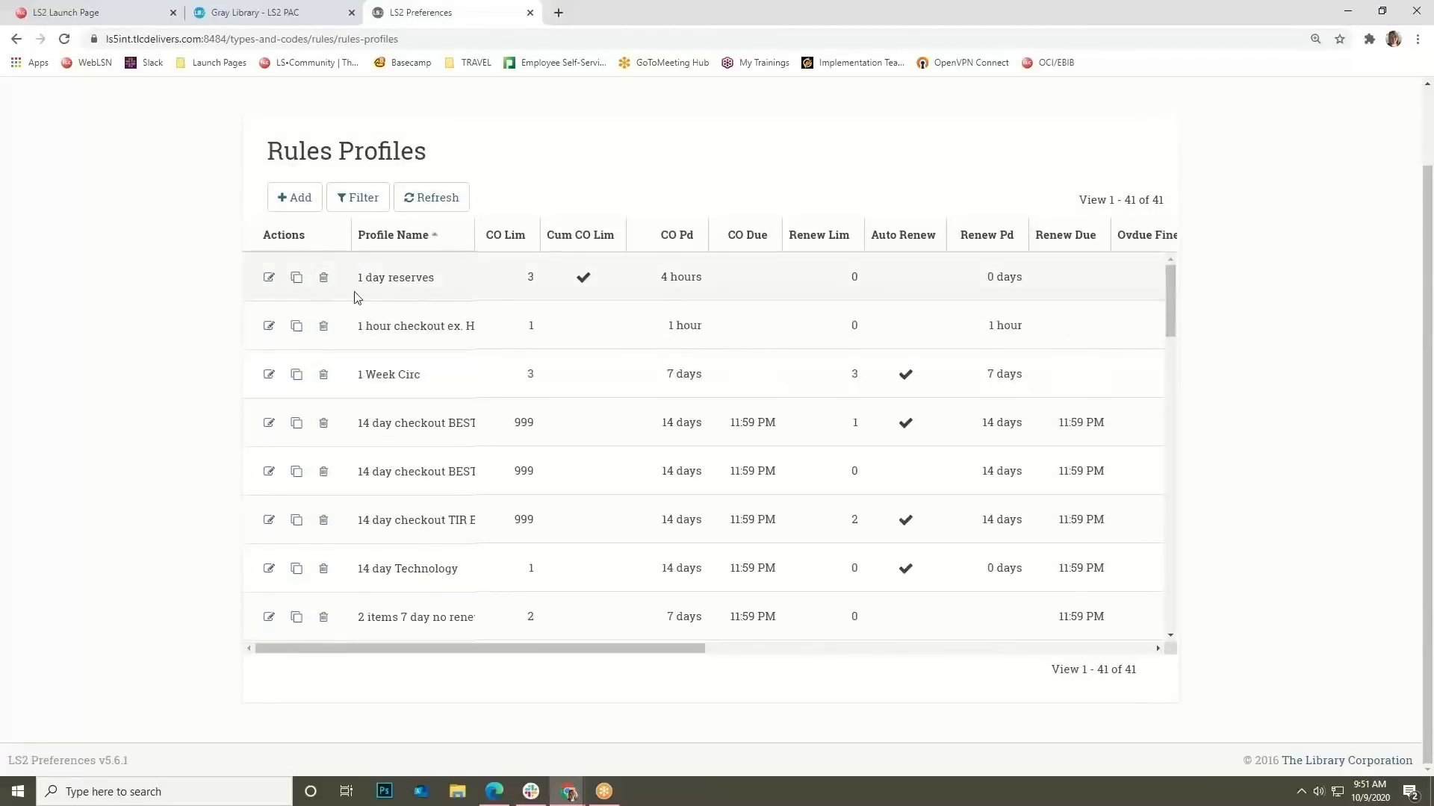
scroll(1163, 314, down, 1)
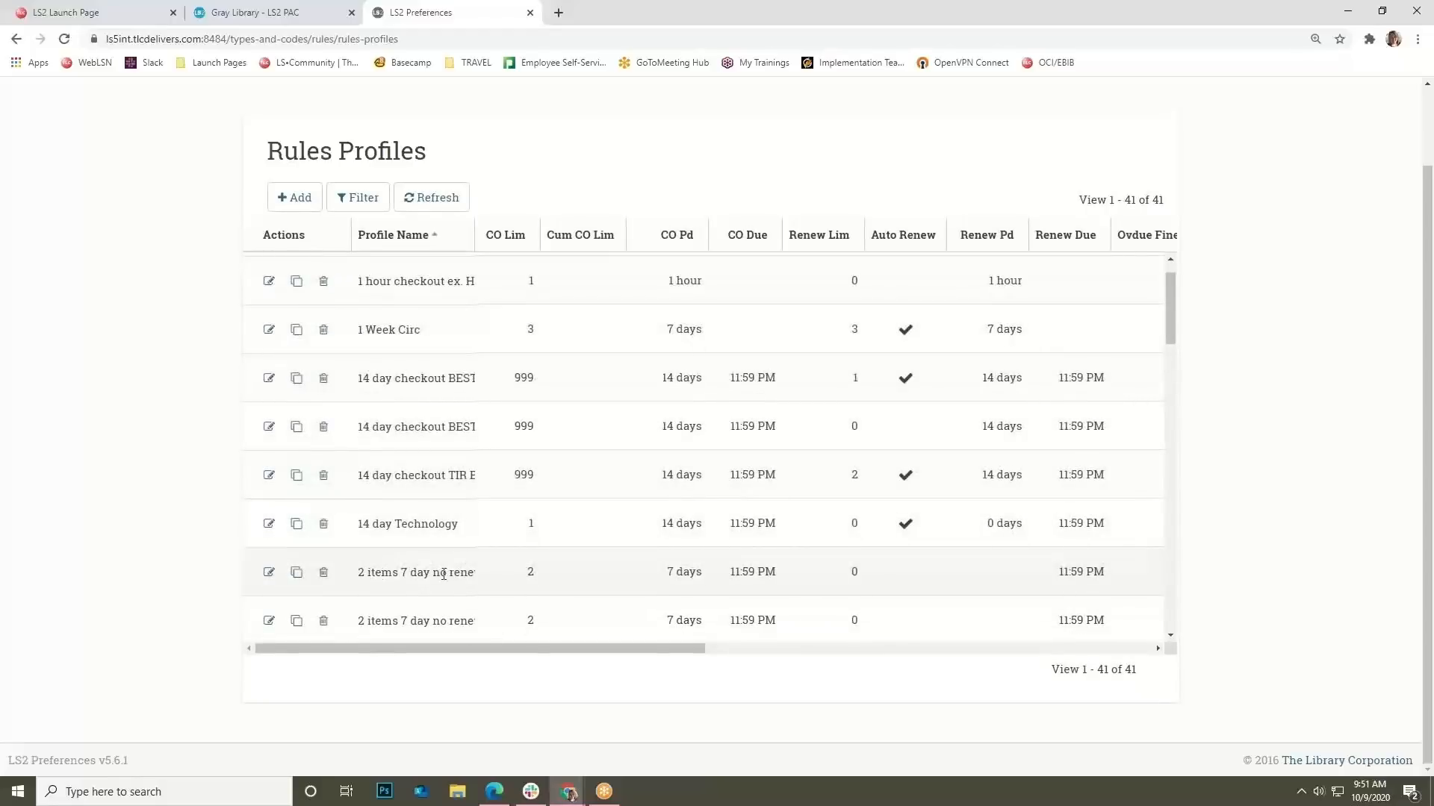
Open the '2 items 7 day no renewal' profile and leave Cumulative CO Limit unchecked.
click(270, 573)
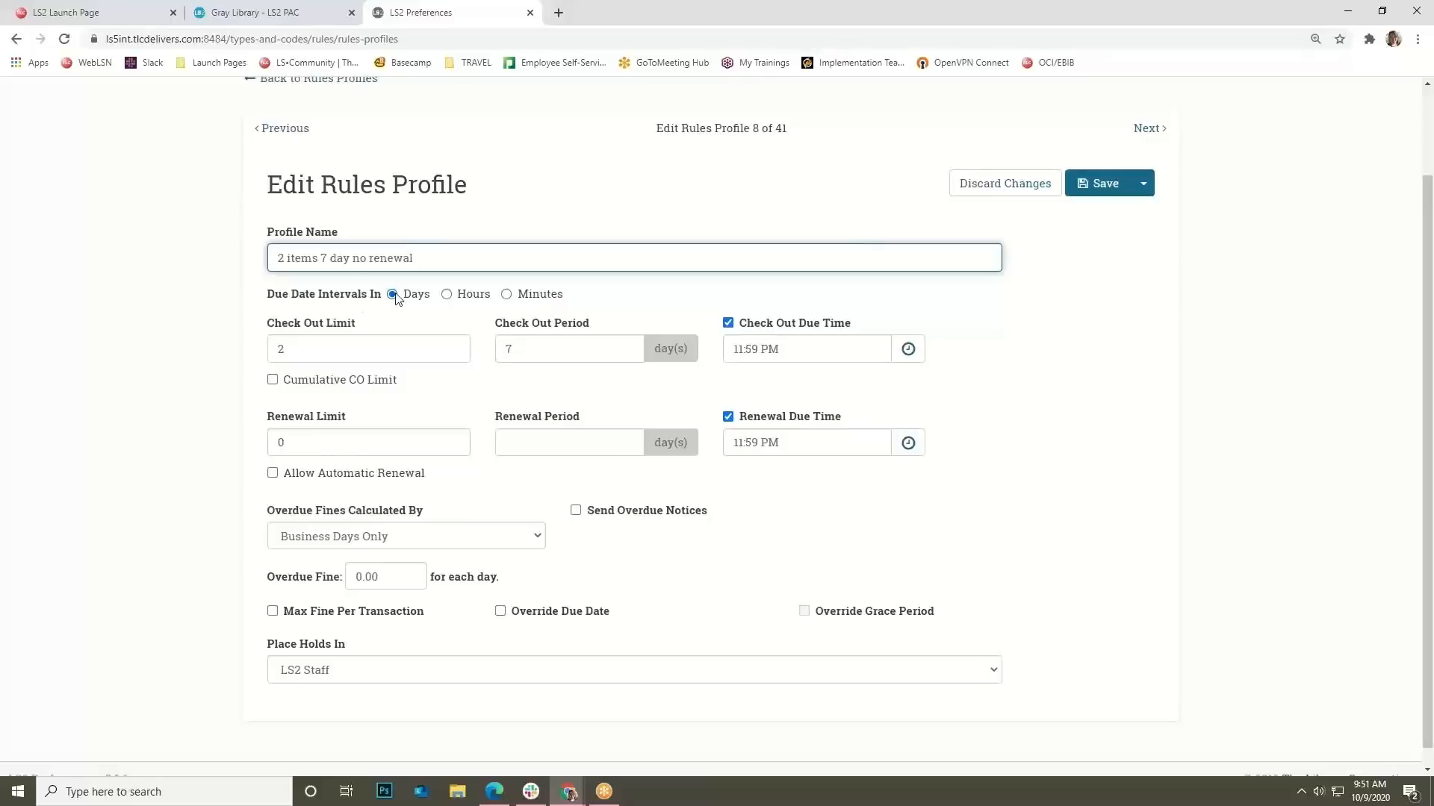
click(364, 349)
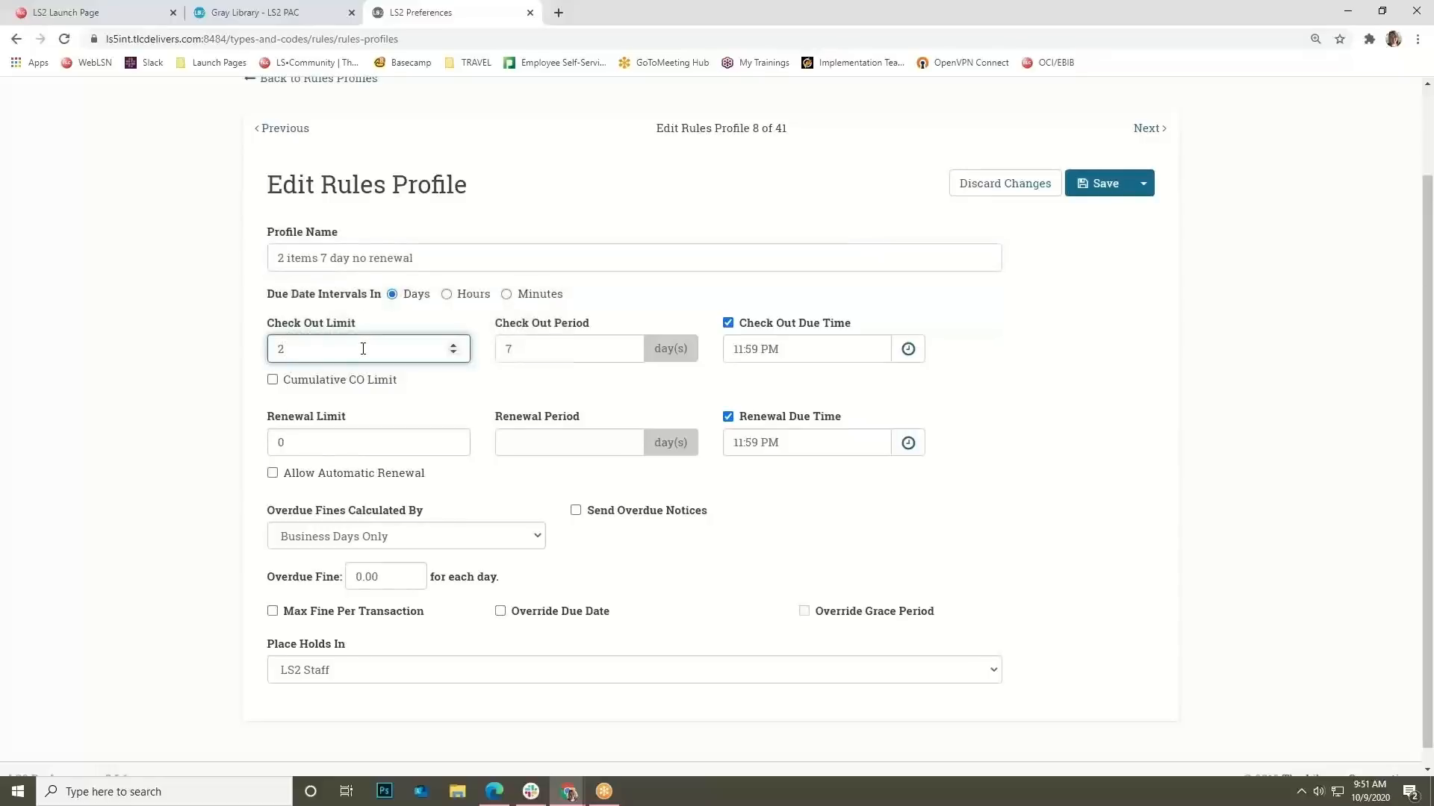
click(370, 389)
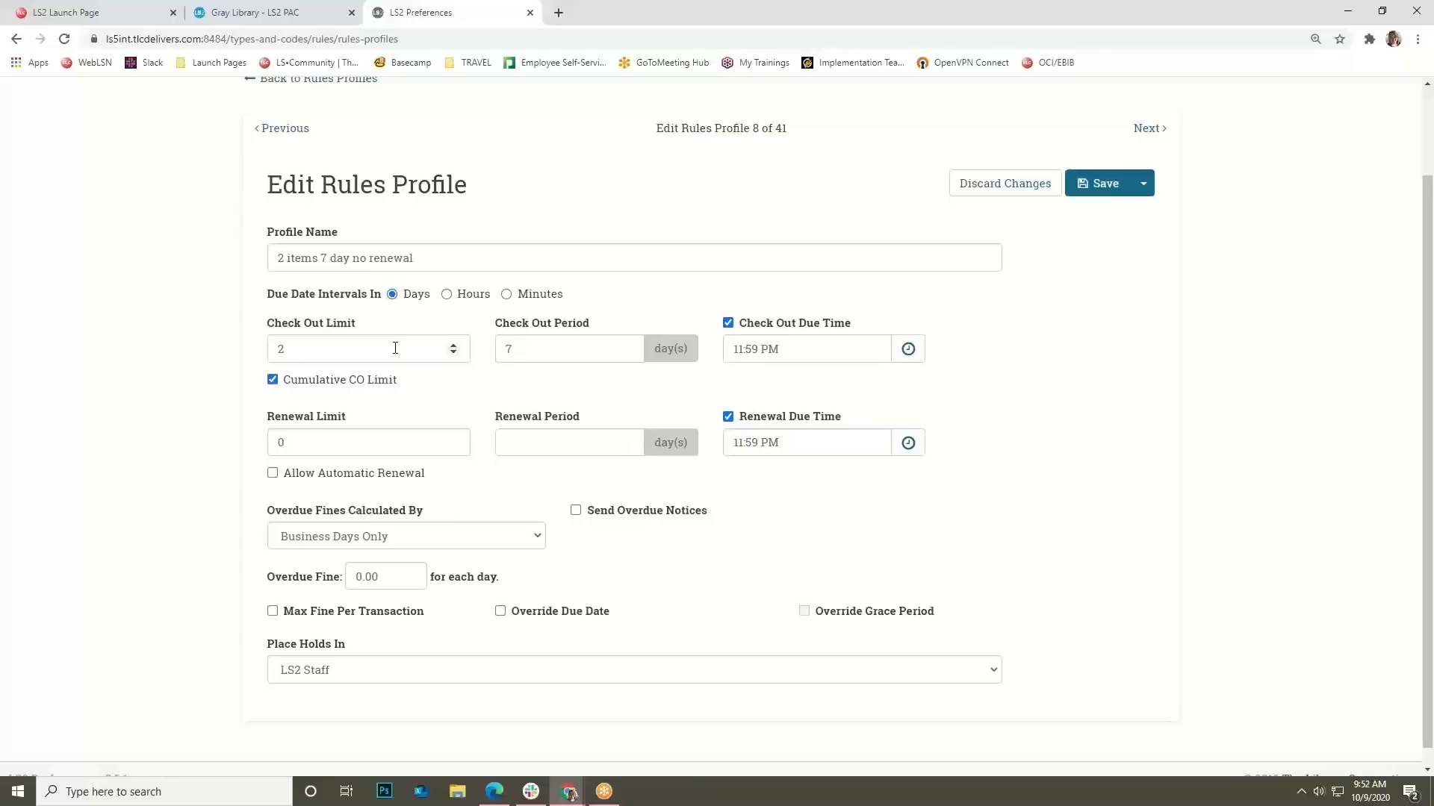
click(386, 381)
scroll(457, 513, down, 1)
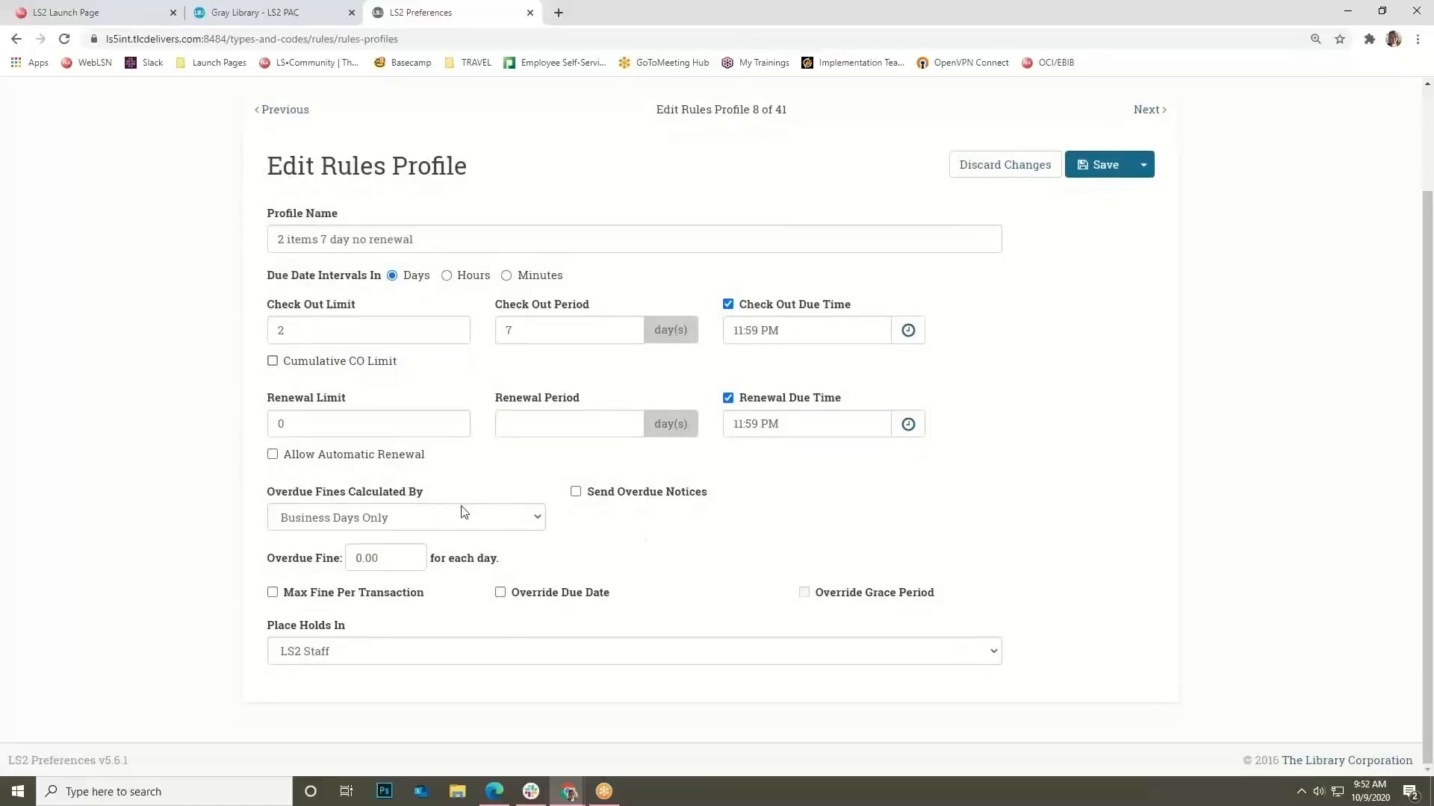
Keep overdue fines on Business Days Only and enable Max Fine Per Transaction.
click(538, 521)
click(538, 521)
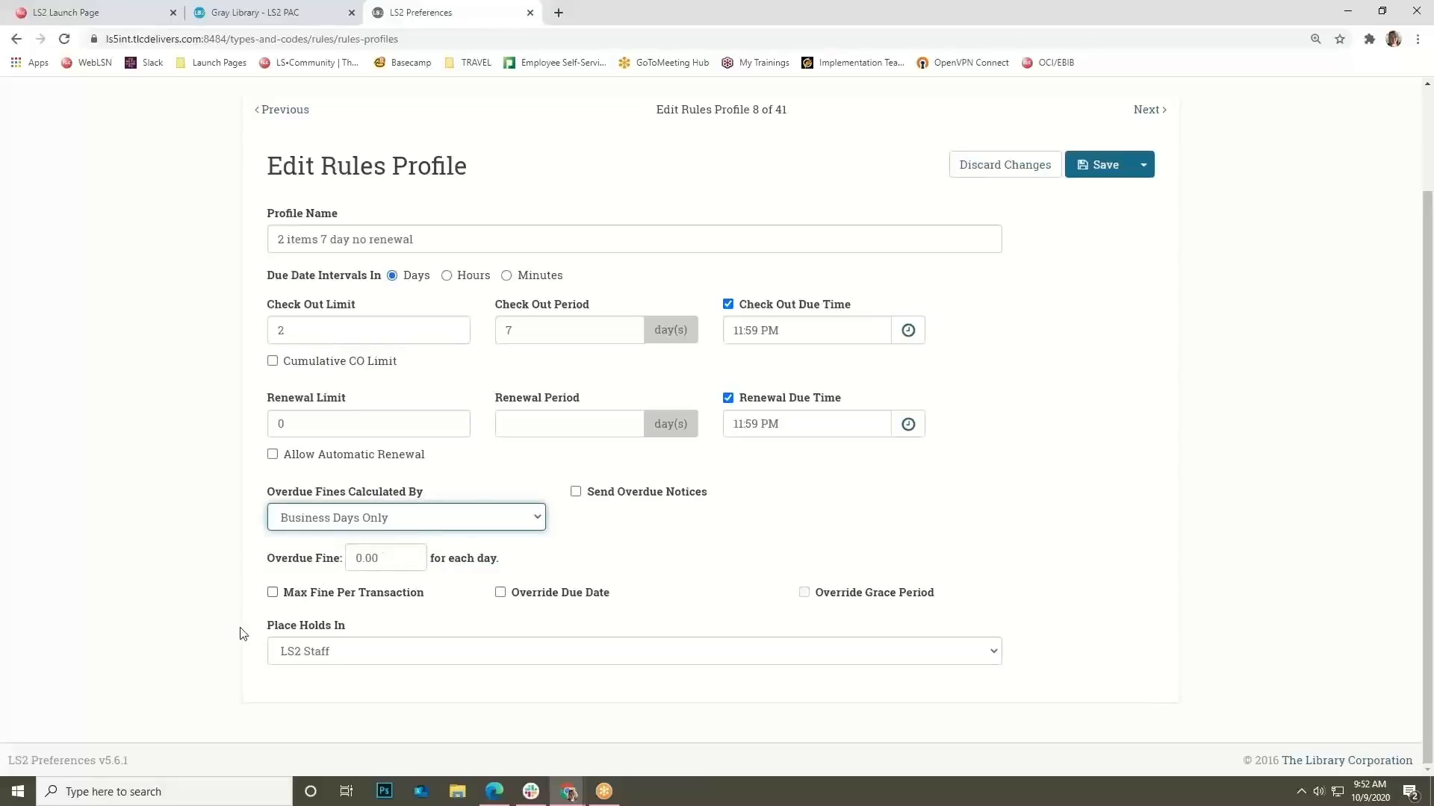
click(325, 596)
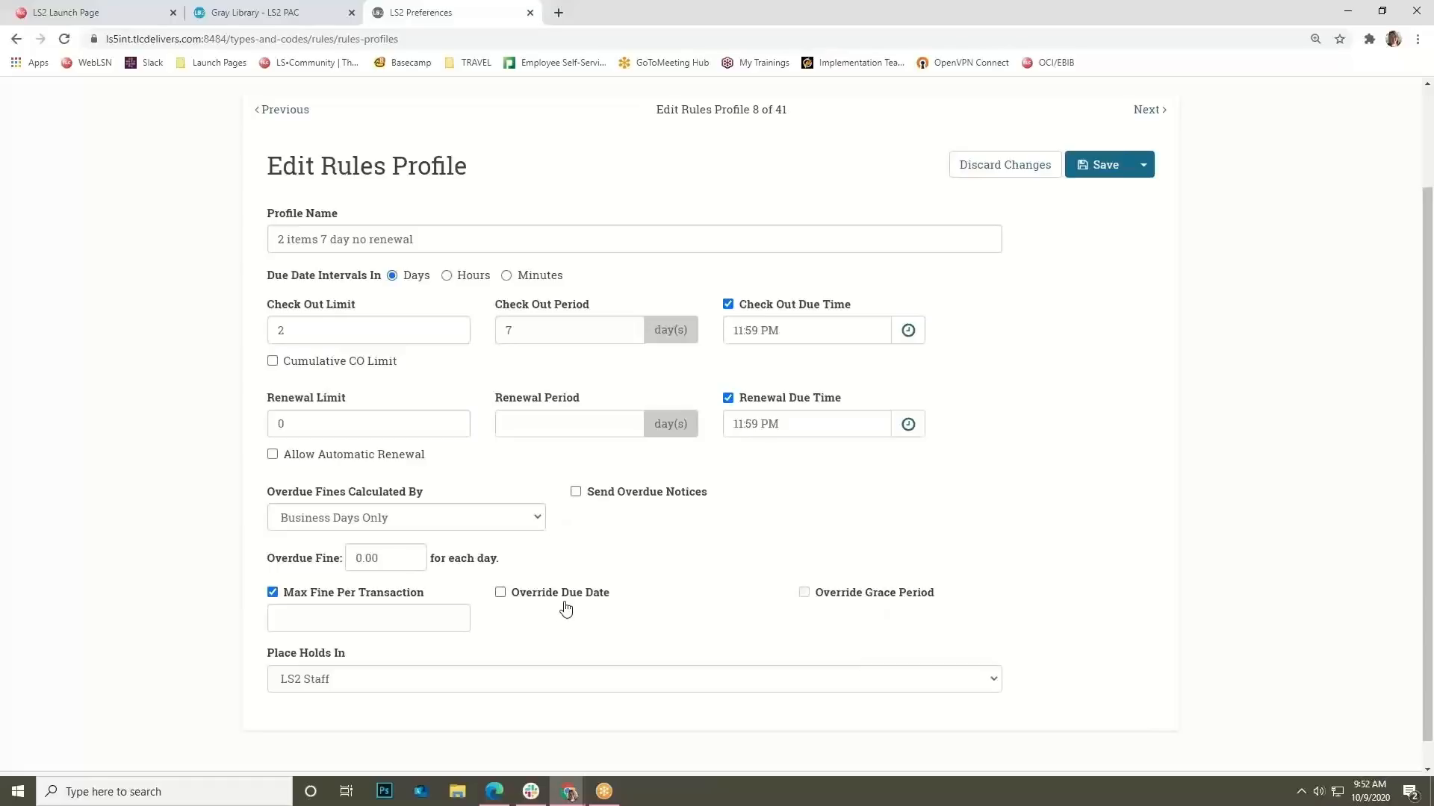
Turn on Override Due Date and set it to 10/31/2020.
click(587, 595)
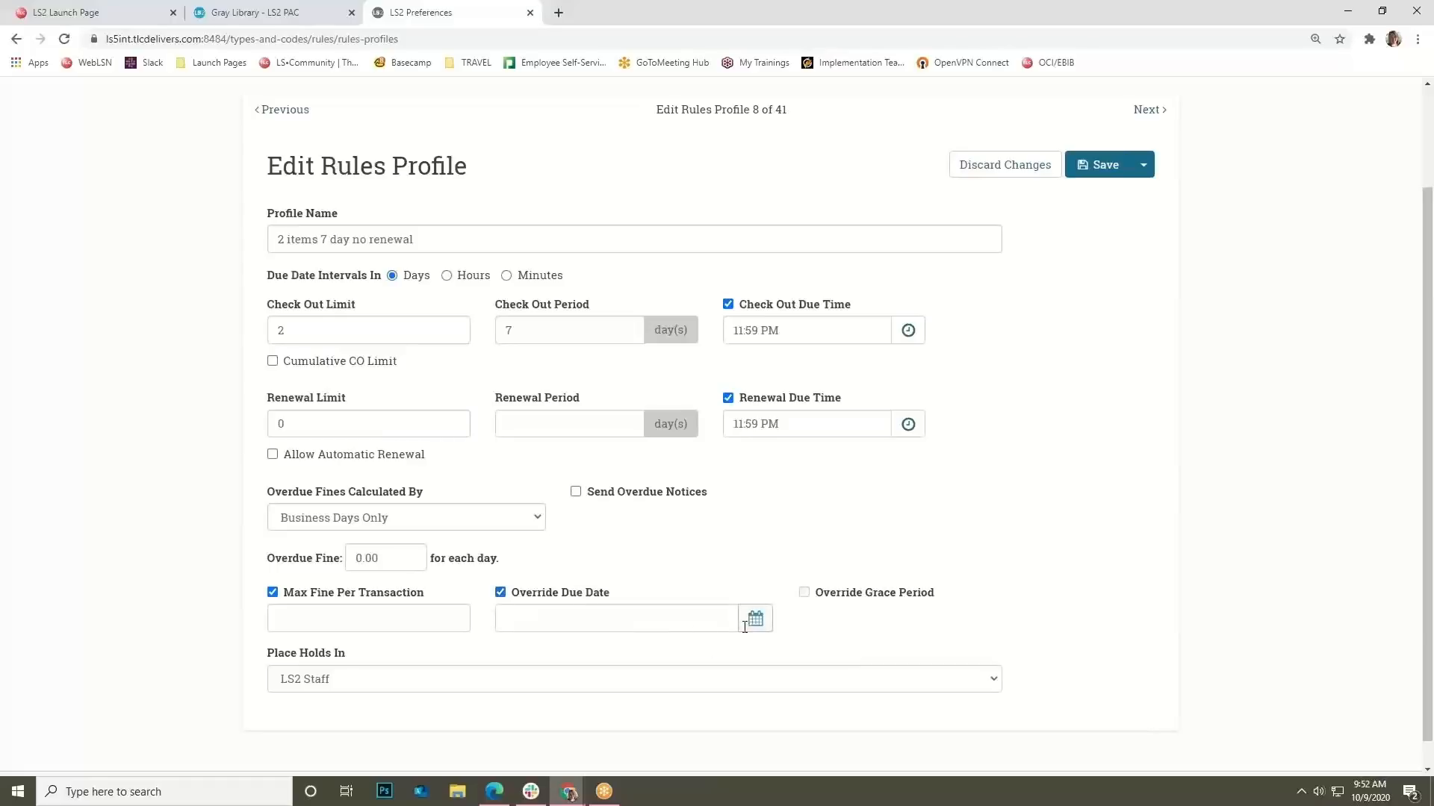
click(692, 621)
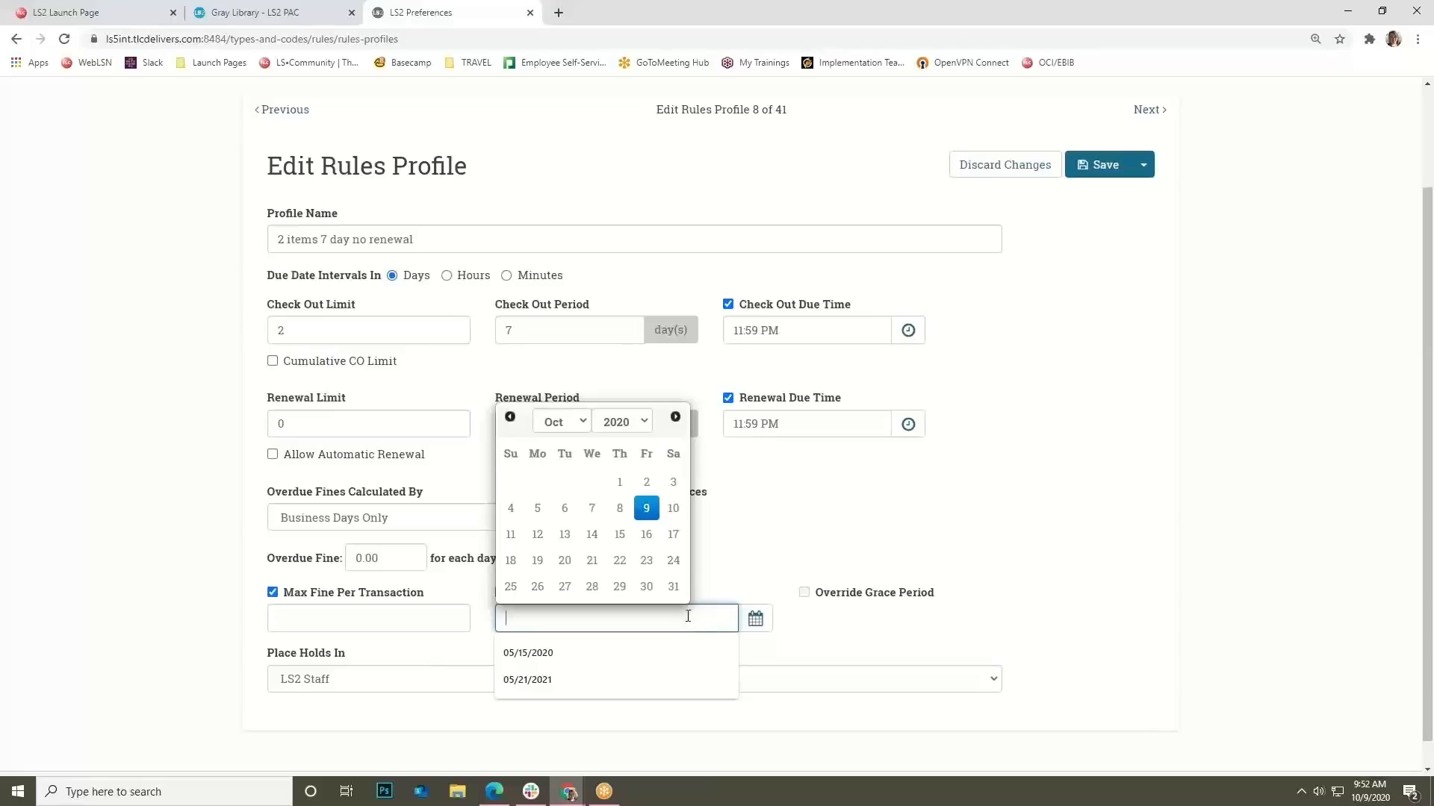
click(672, 587)
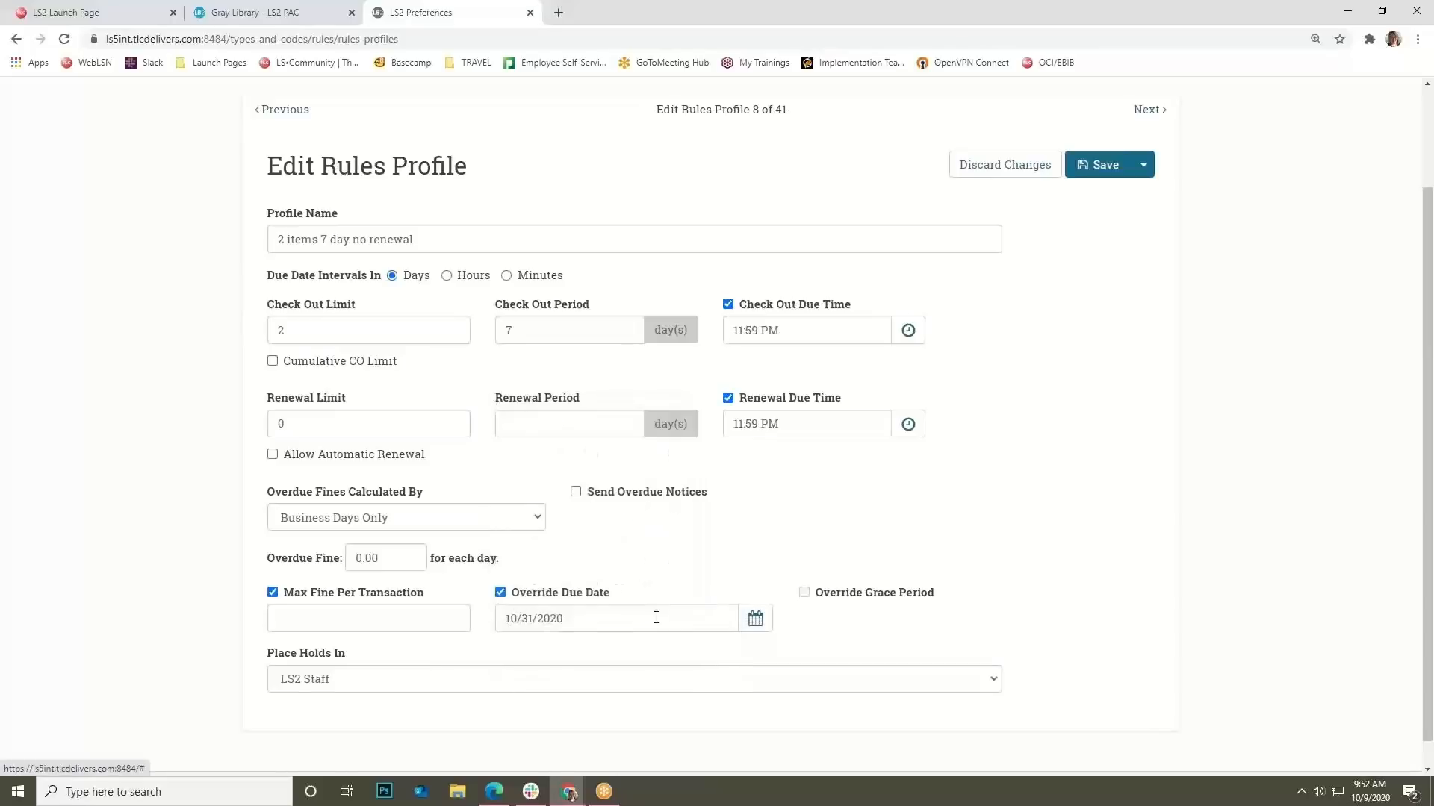
click(531, 646)
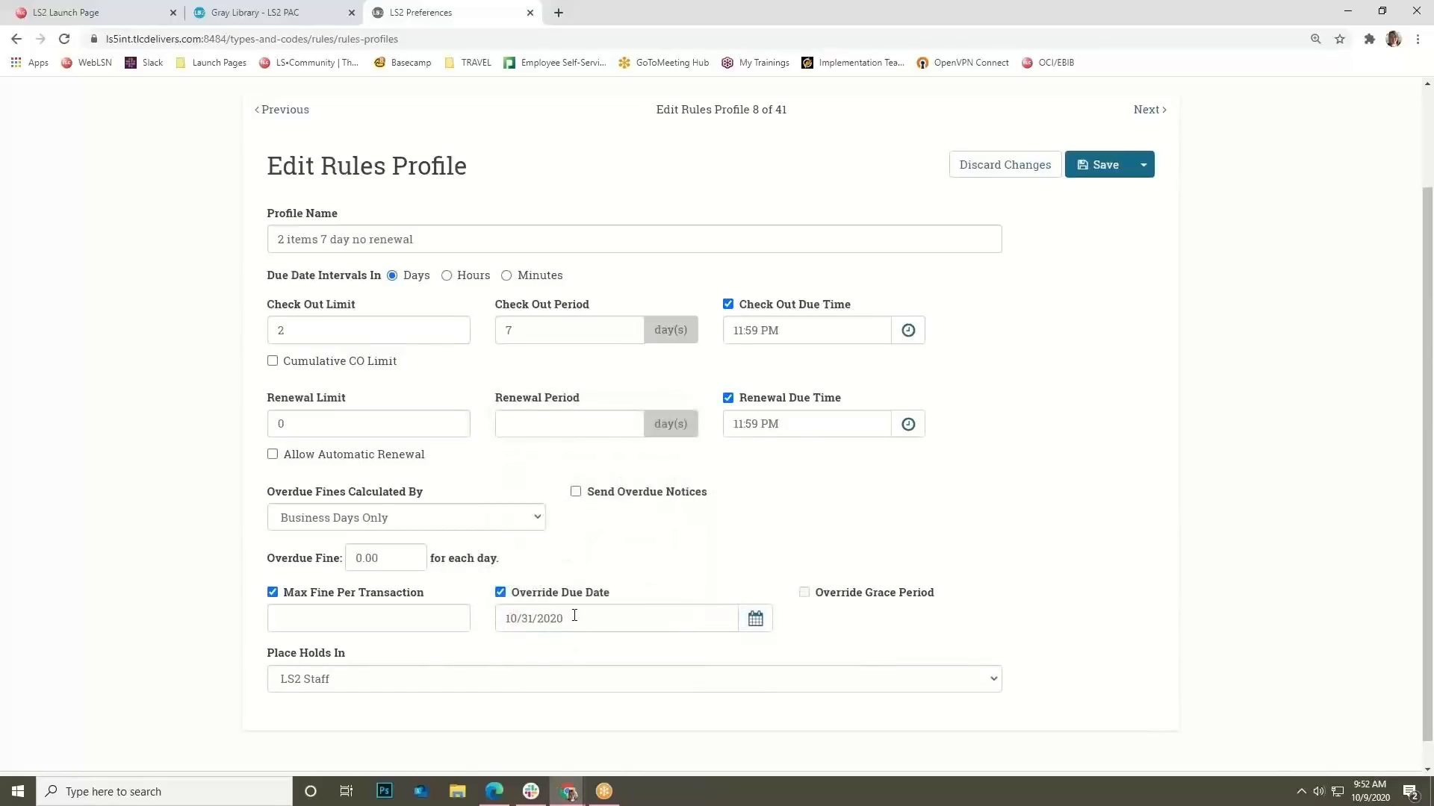
drag(565, 615, 557, 616)
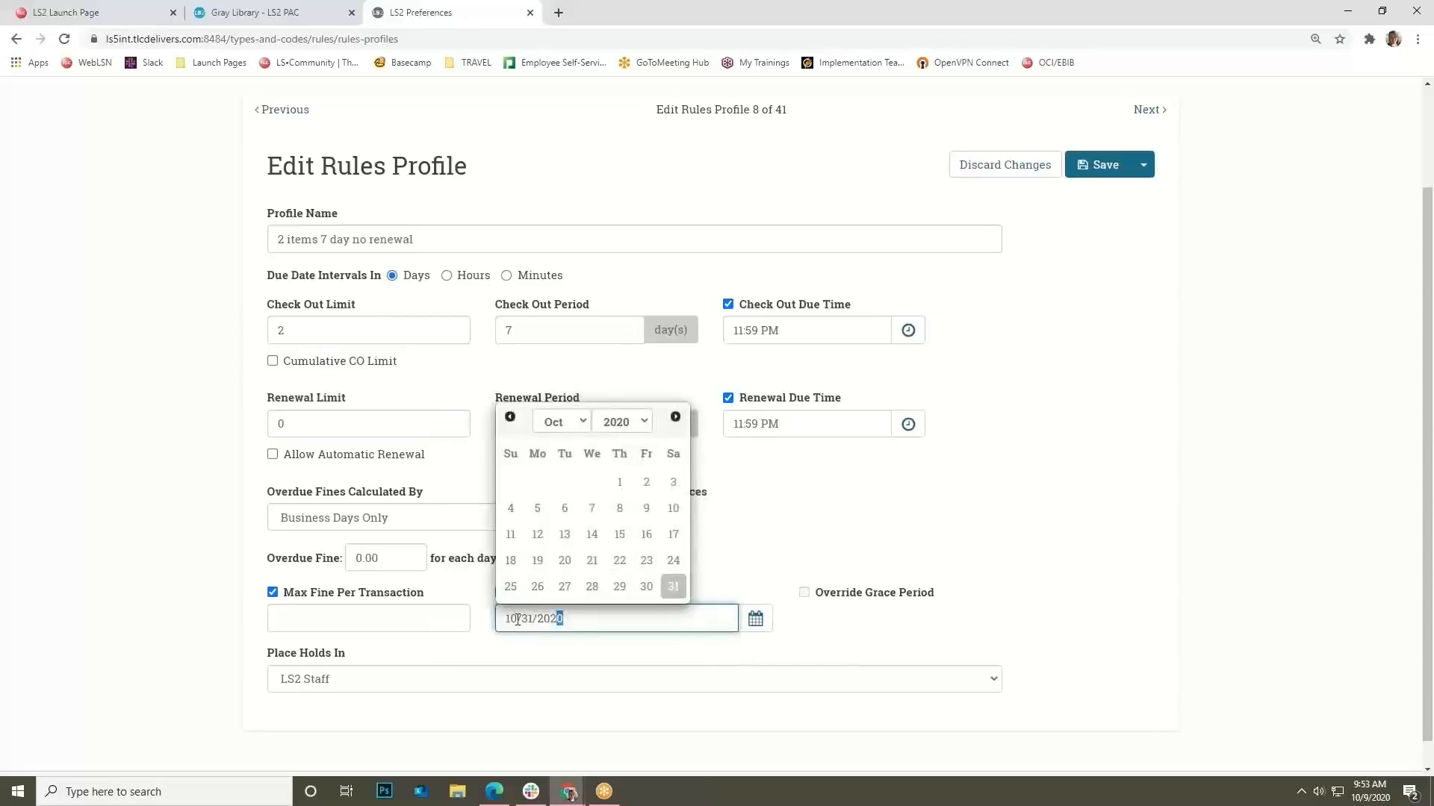
click(544, 663)
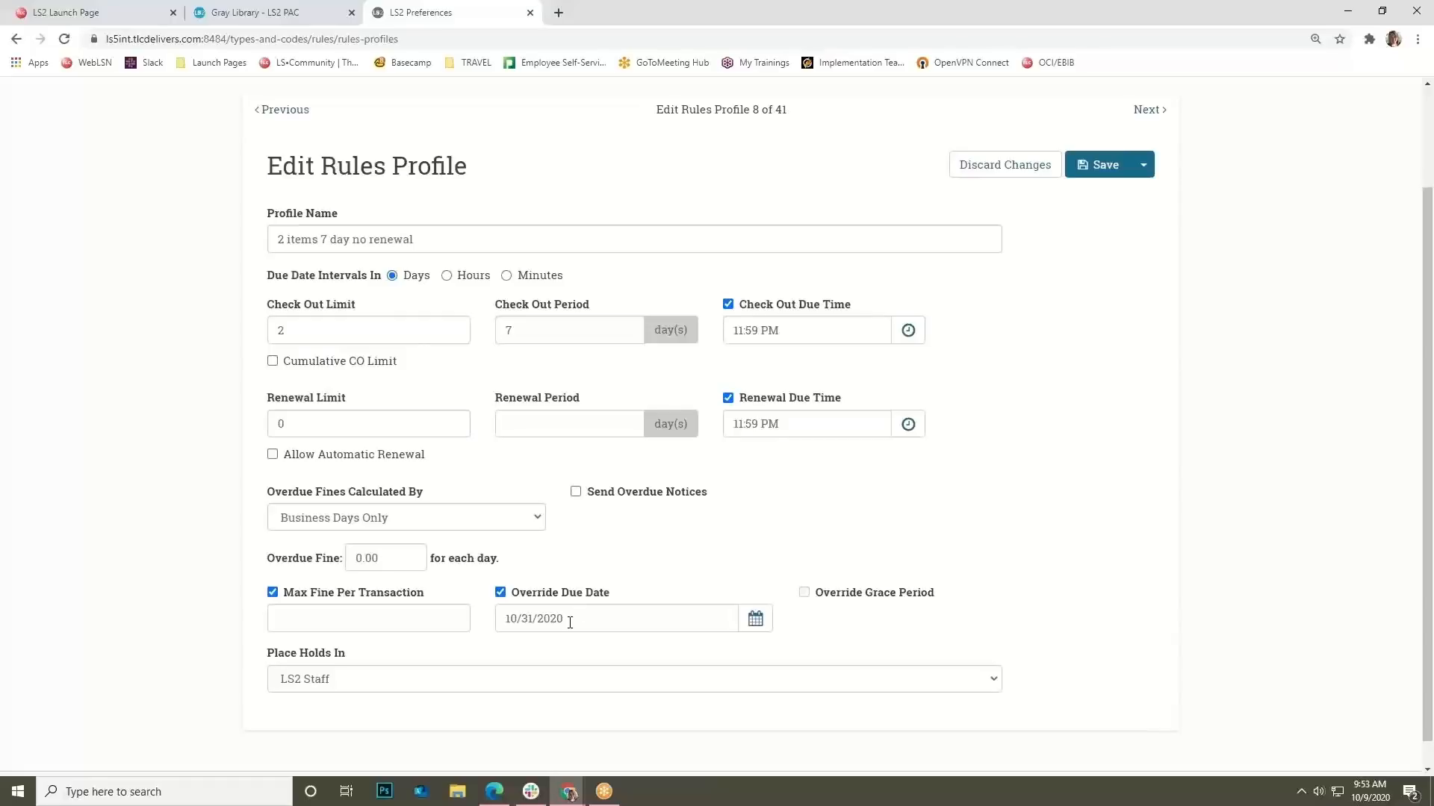
Review the Place Holds In options, leaving LS2 Staff selected.
scroll(552, 657, down, 1)
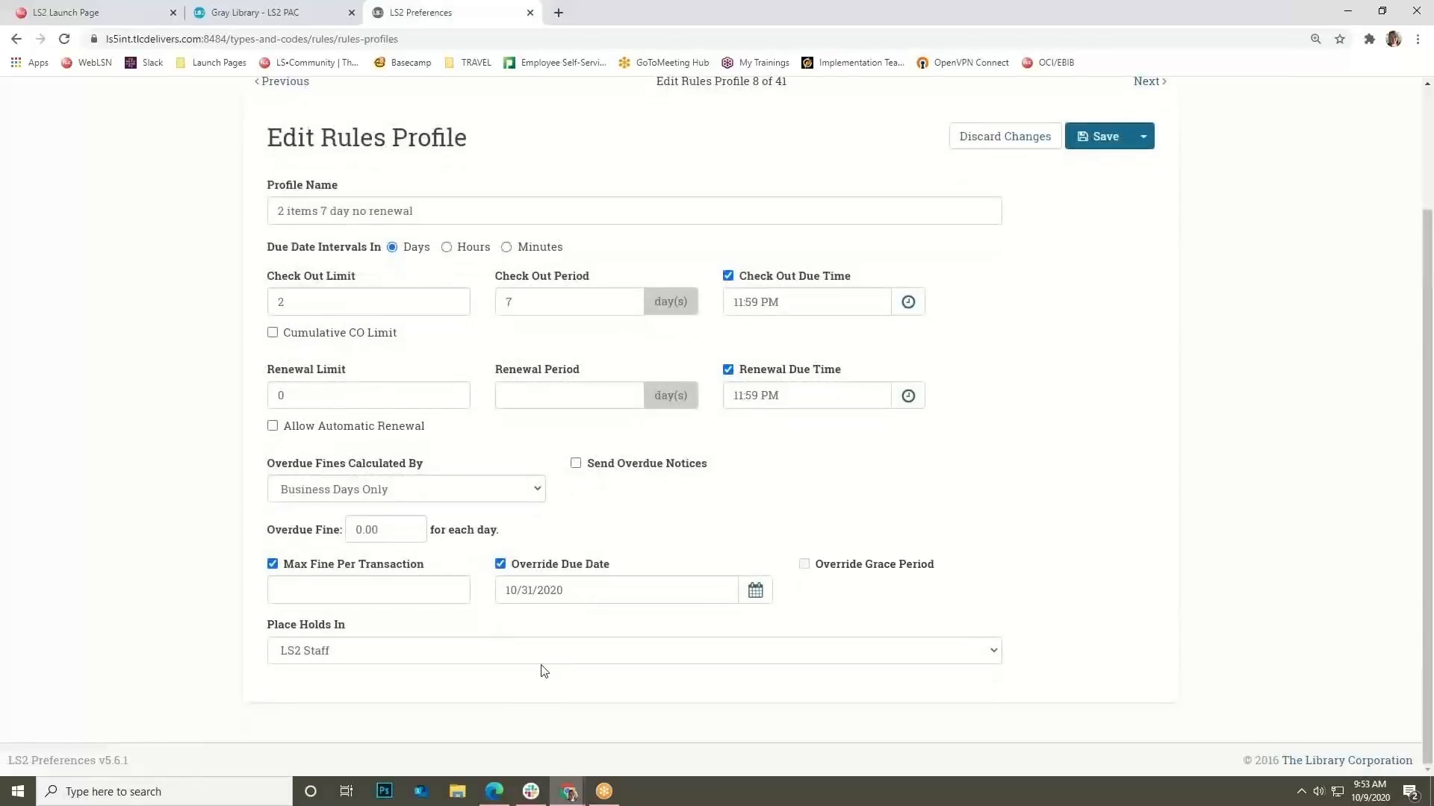
click(528, 647)
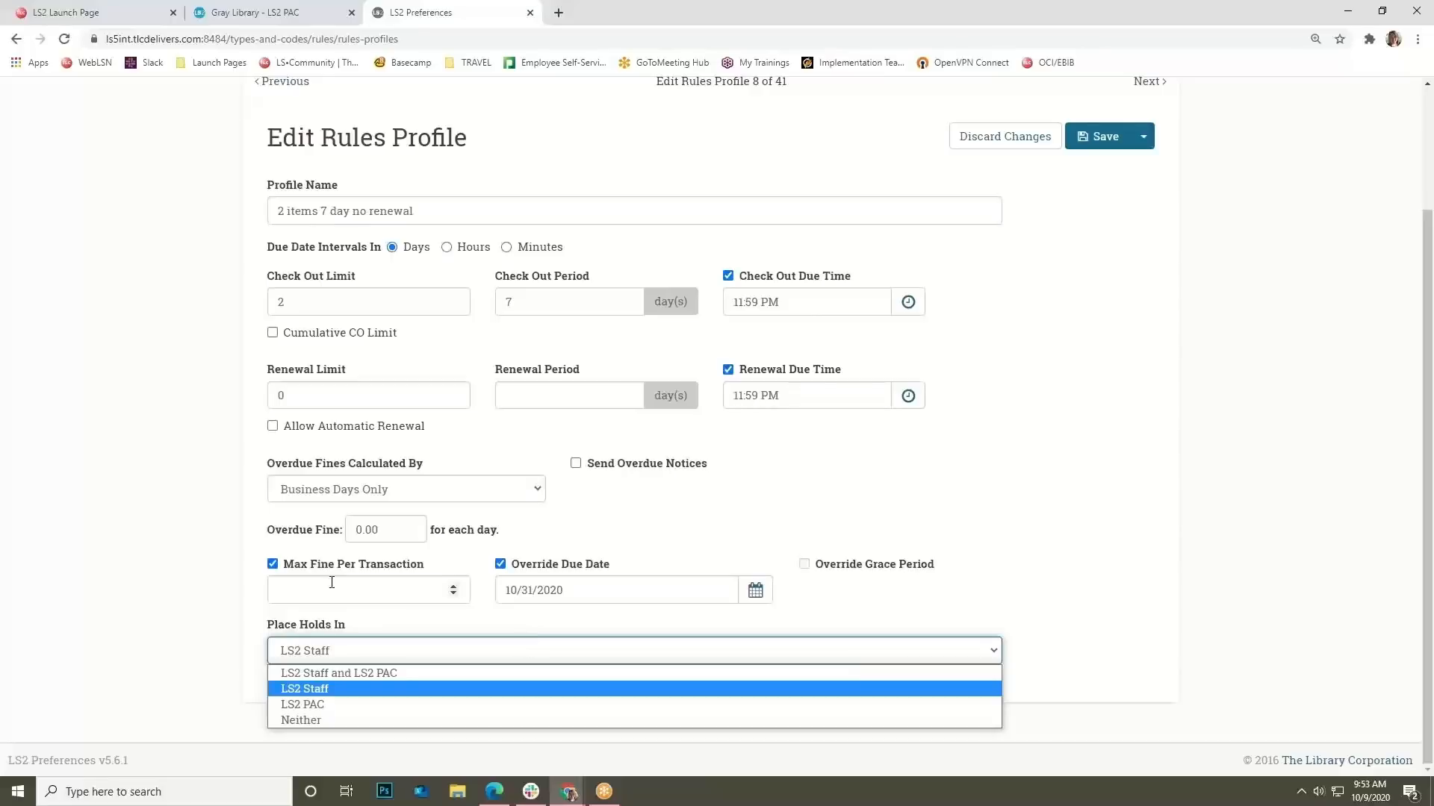
click(167, 659)
scroll(178, 611, up, 2)
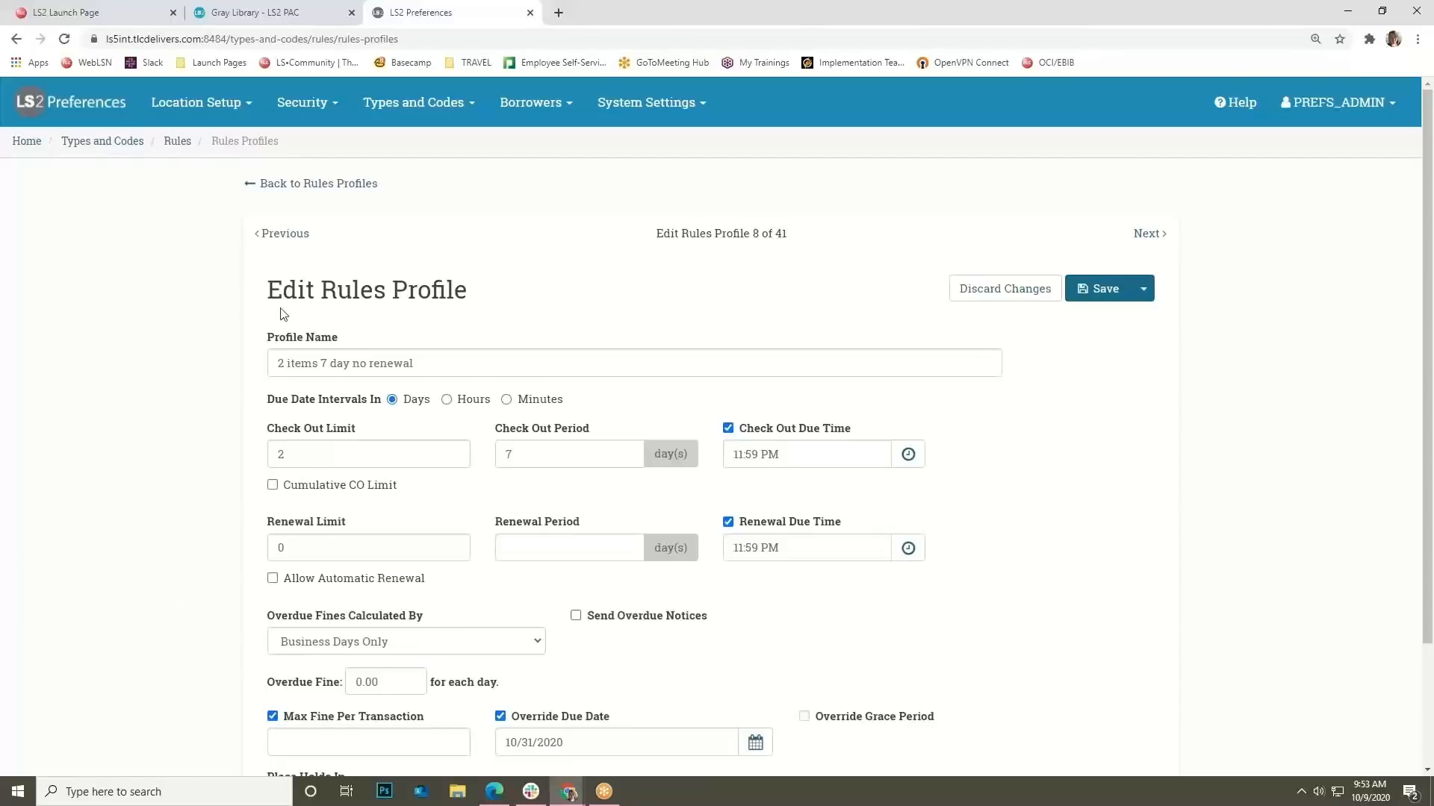
Show the Rules Link Manager links for the '2 items 7 day no renewal' profile.
mouse_move(411, 112)
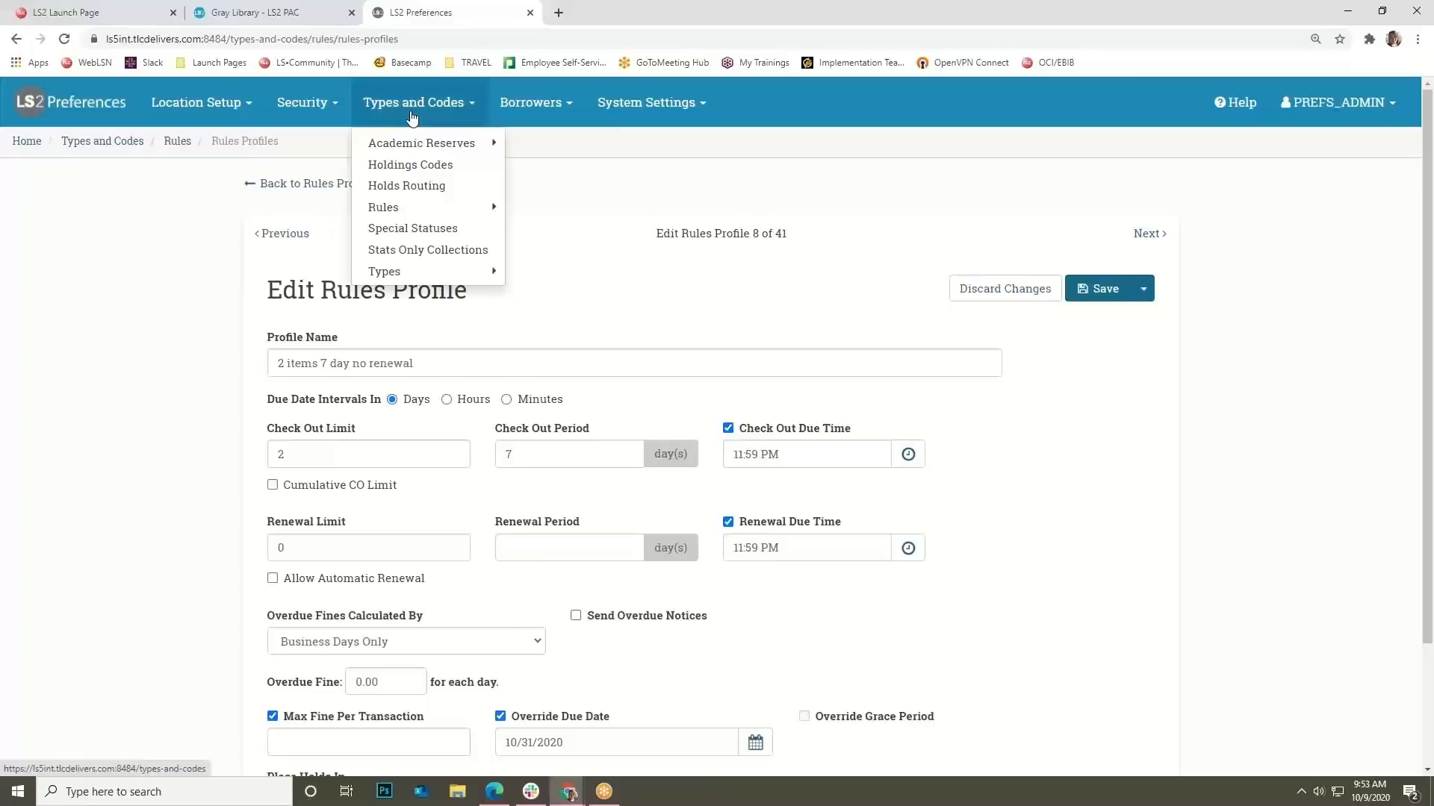
mouse_move(407, 212)
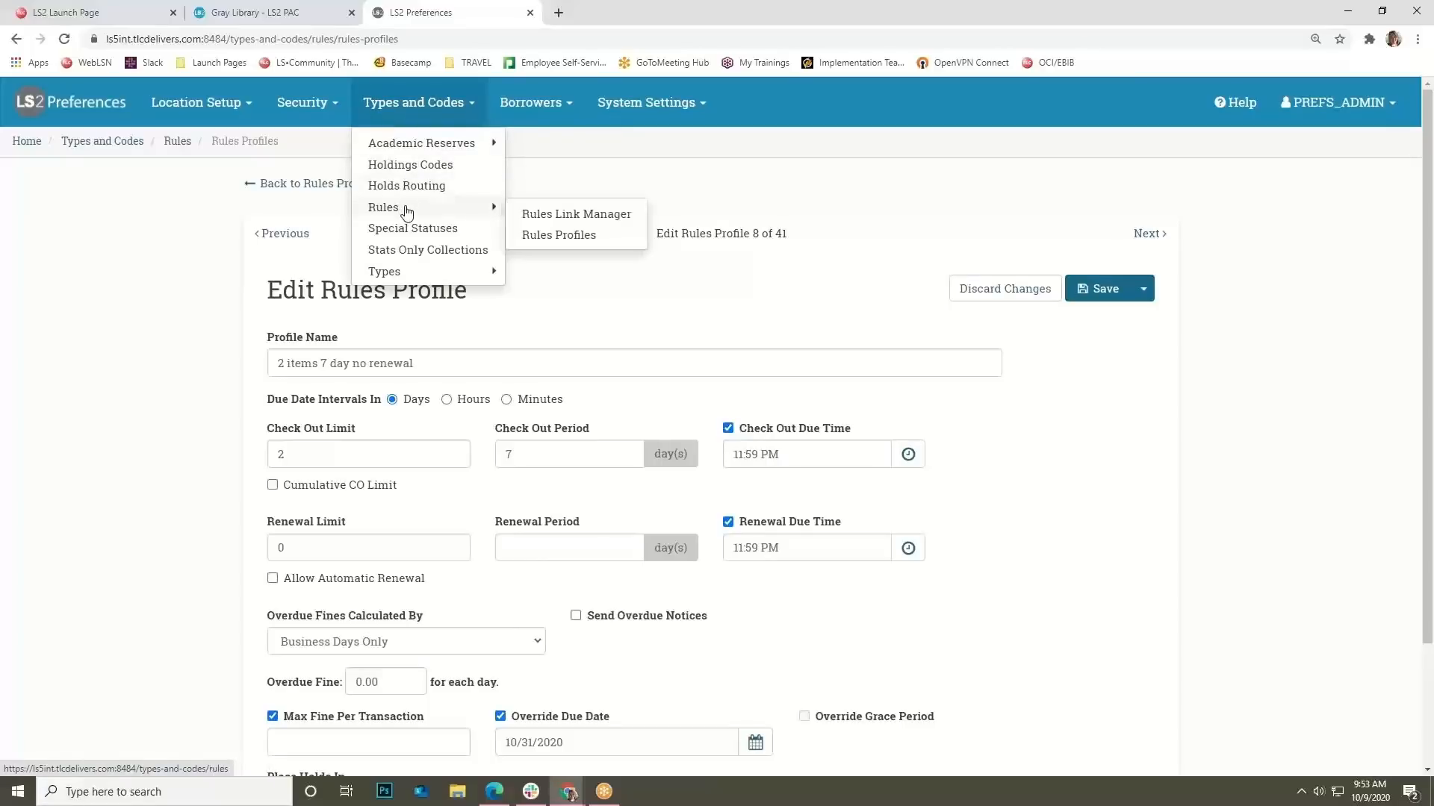
click(534, 218)
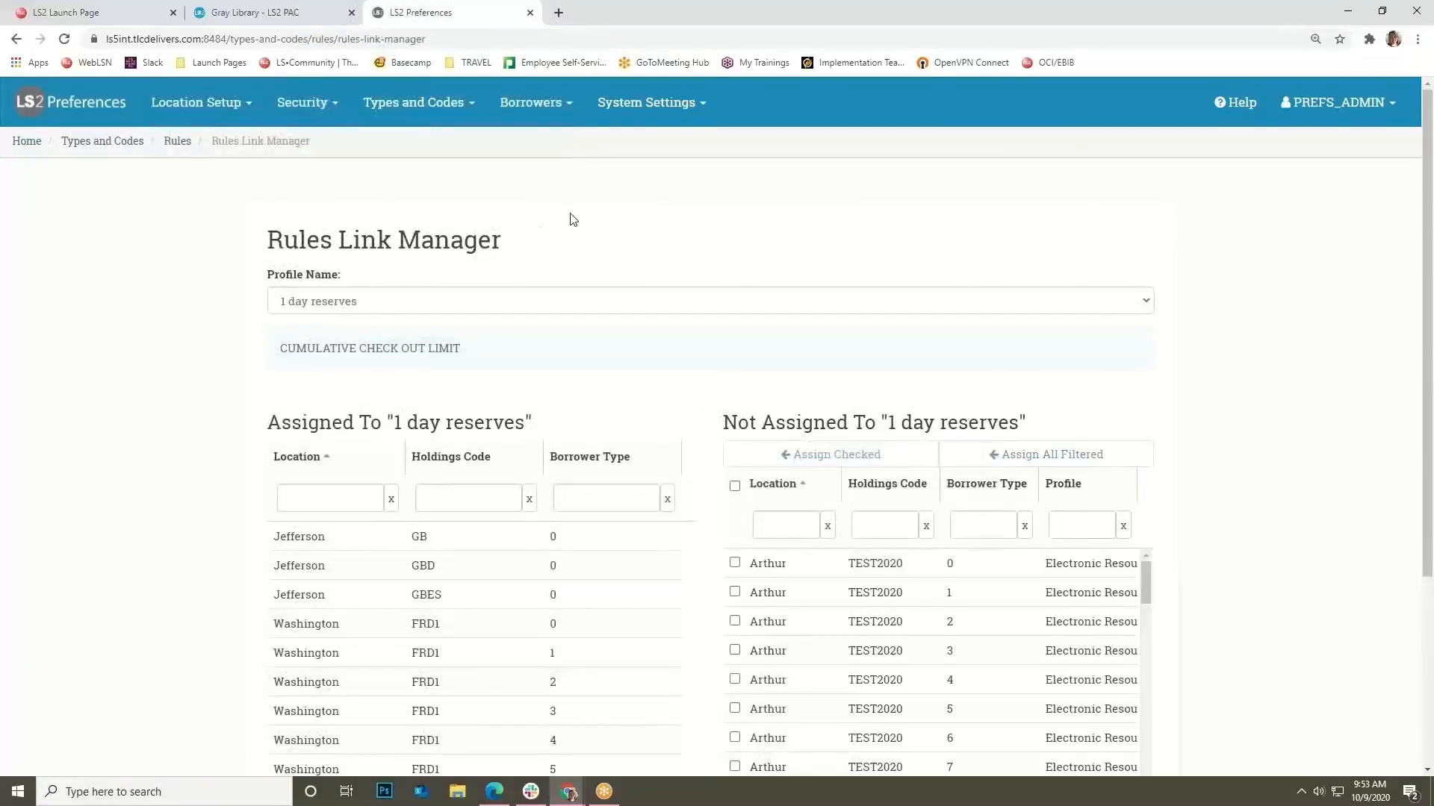
scroll(567, 220, down, 1)
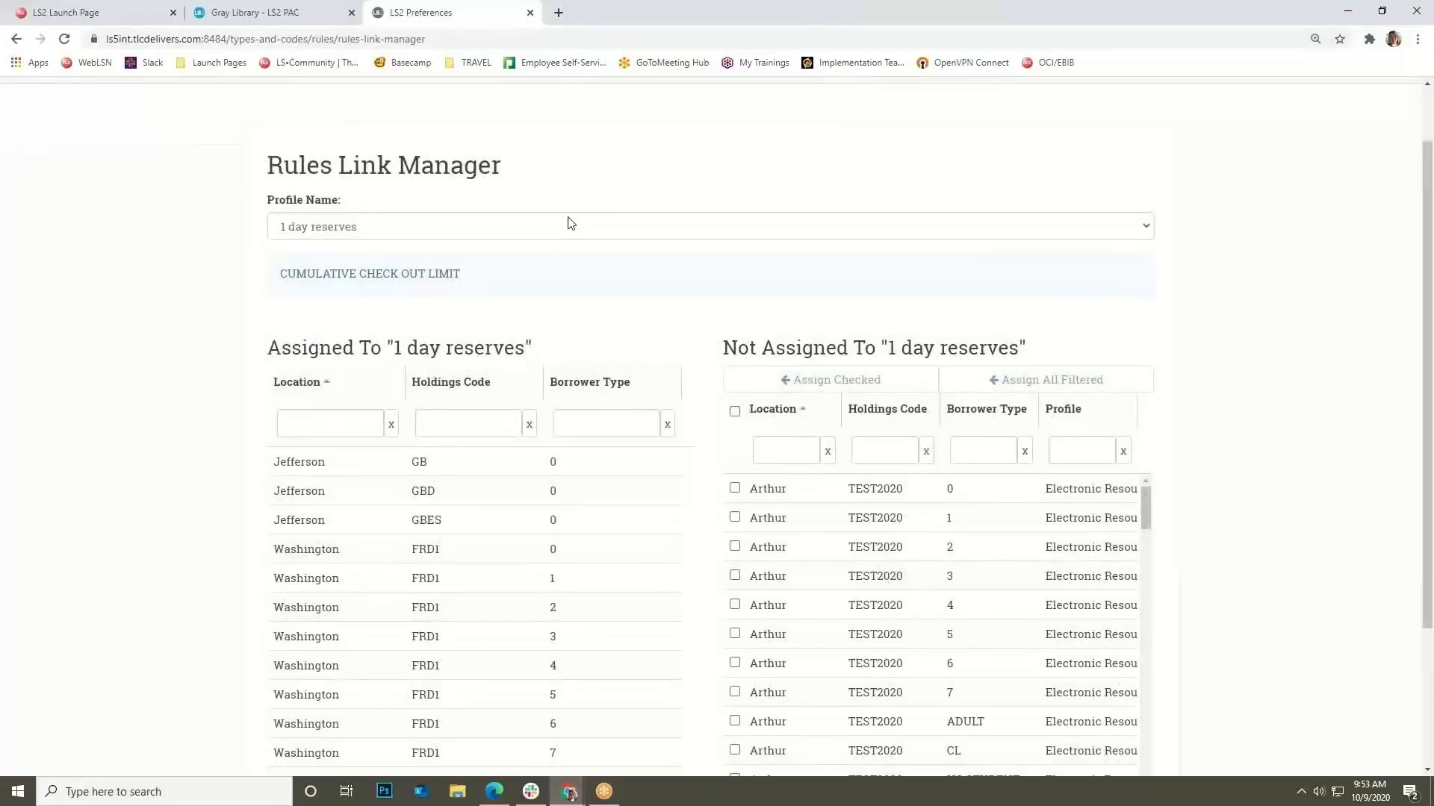
click(695, 227)
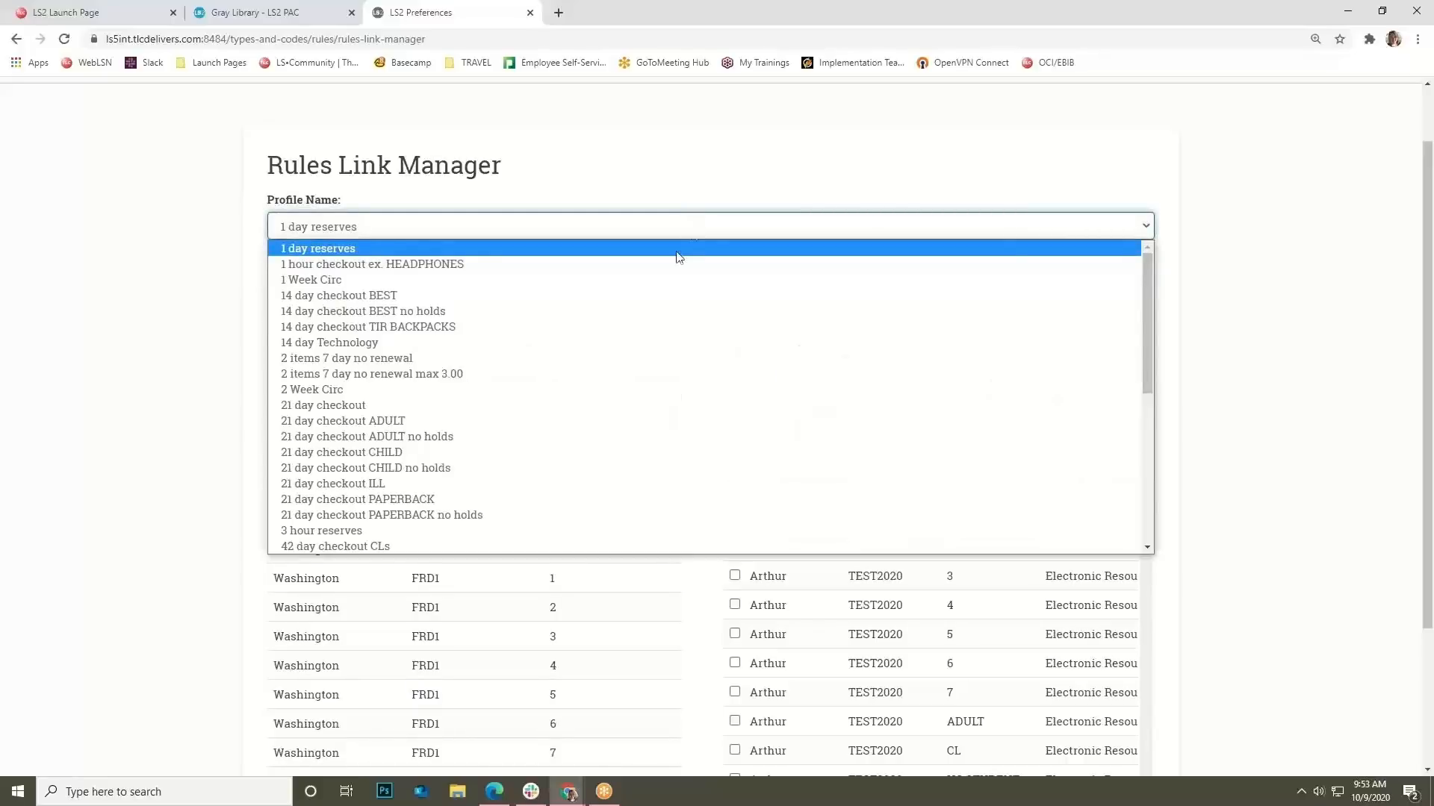
click(652, 358)
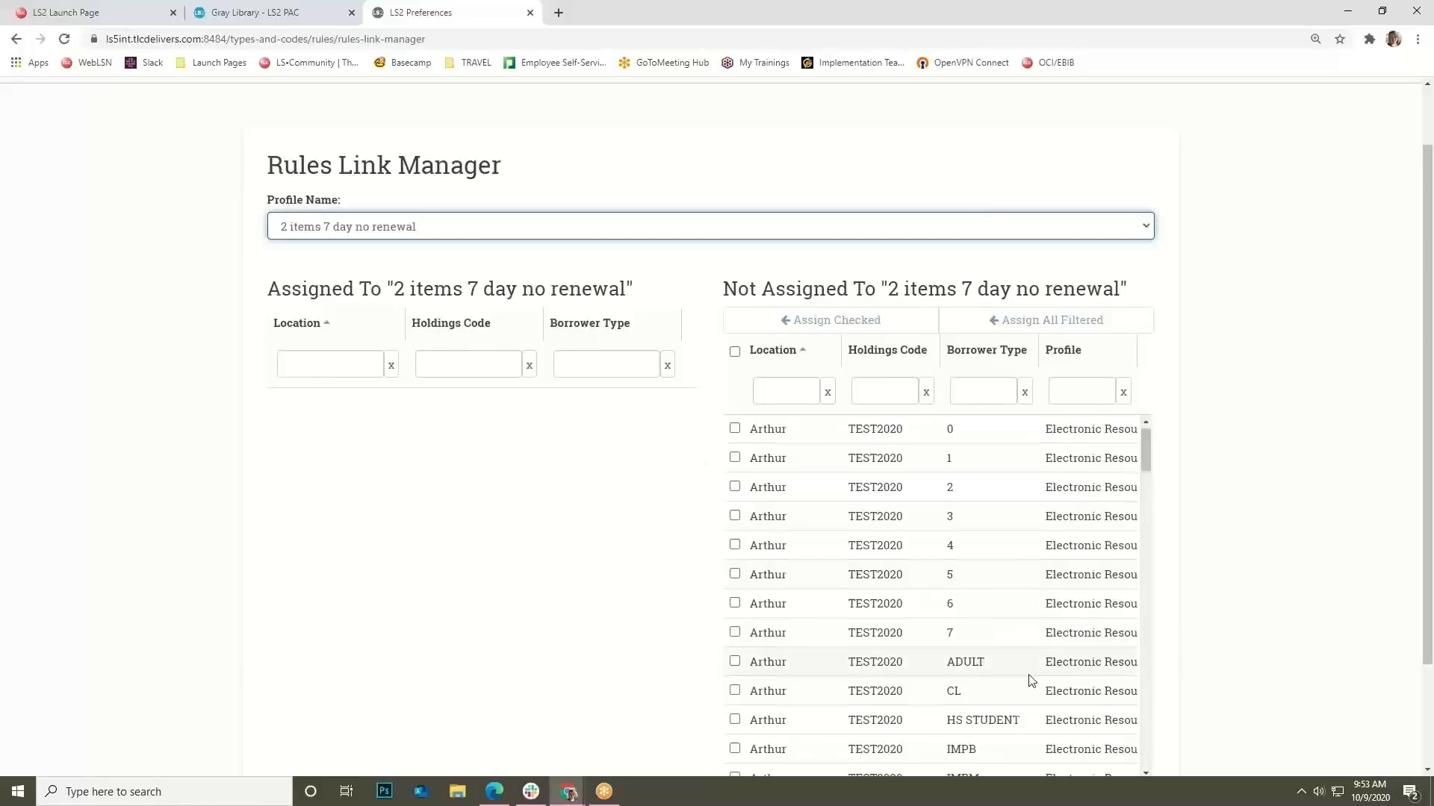
Link Washington FB borrower types 4, 6 and CL to '2 items 7 day no renewal'.
scroll(1008, 568, down, 2)
scroll(978, 537, up, 2)
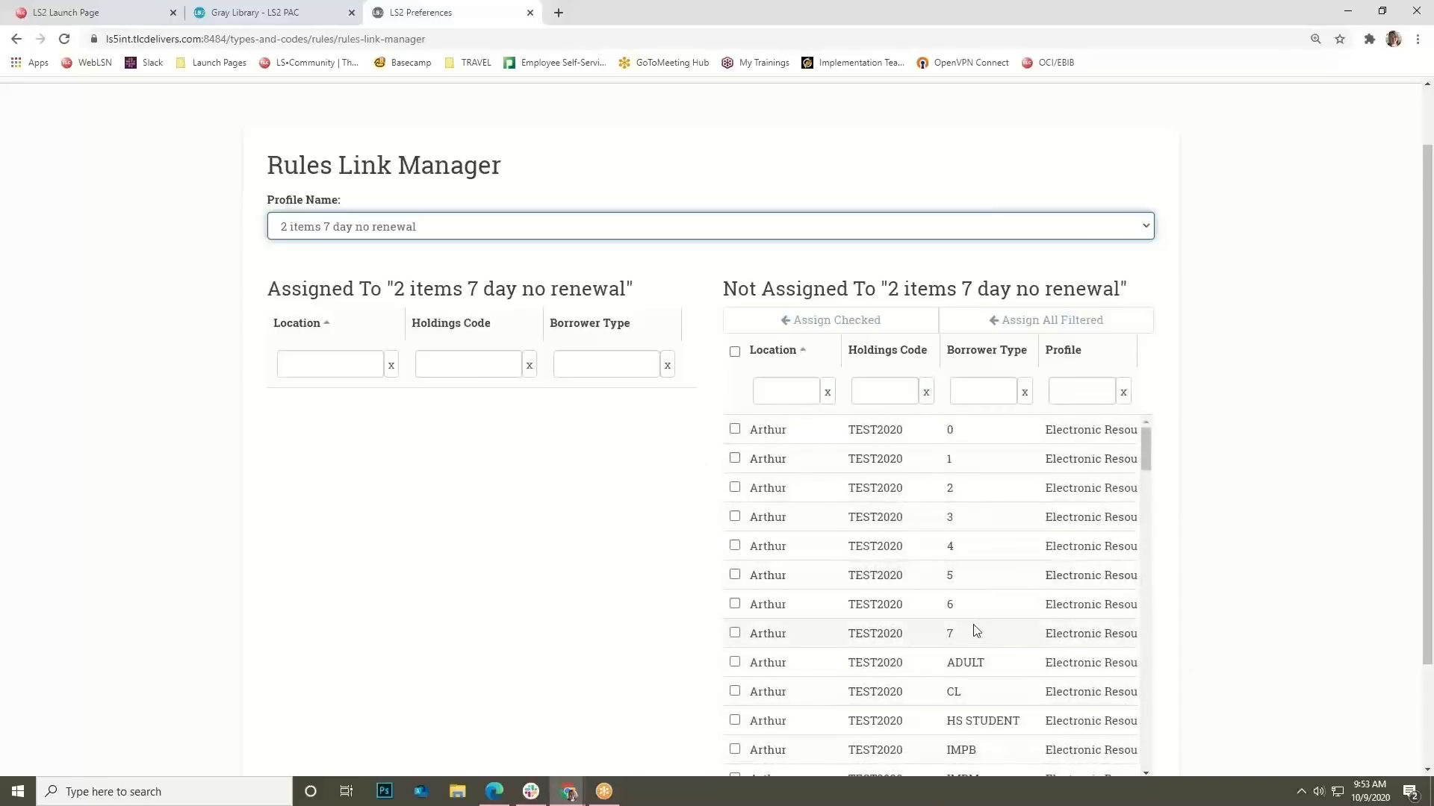
scroll(993, 638, up, 1)
scroll(1304, 590, up, 1)
scroll(1158, 371, down, 3)
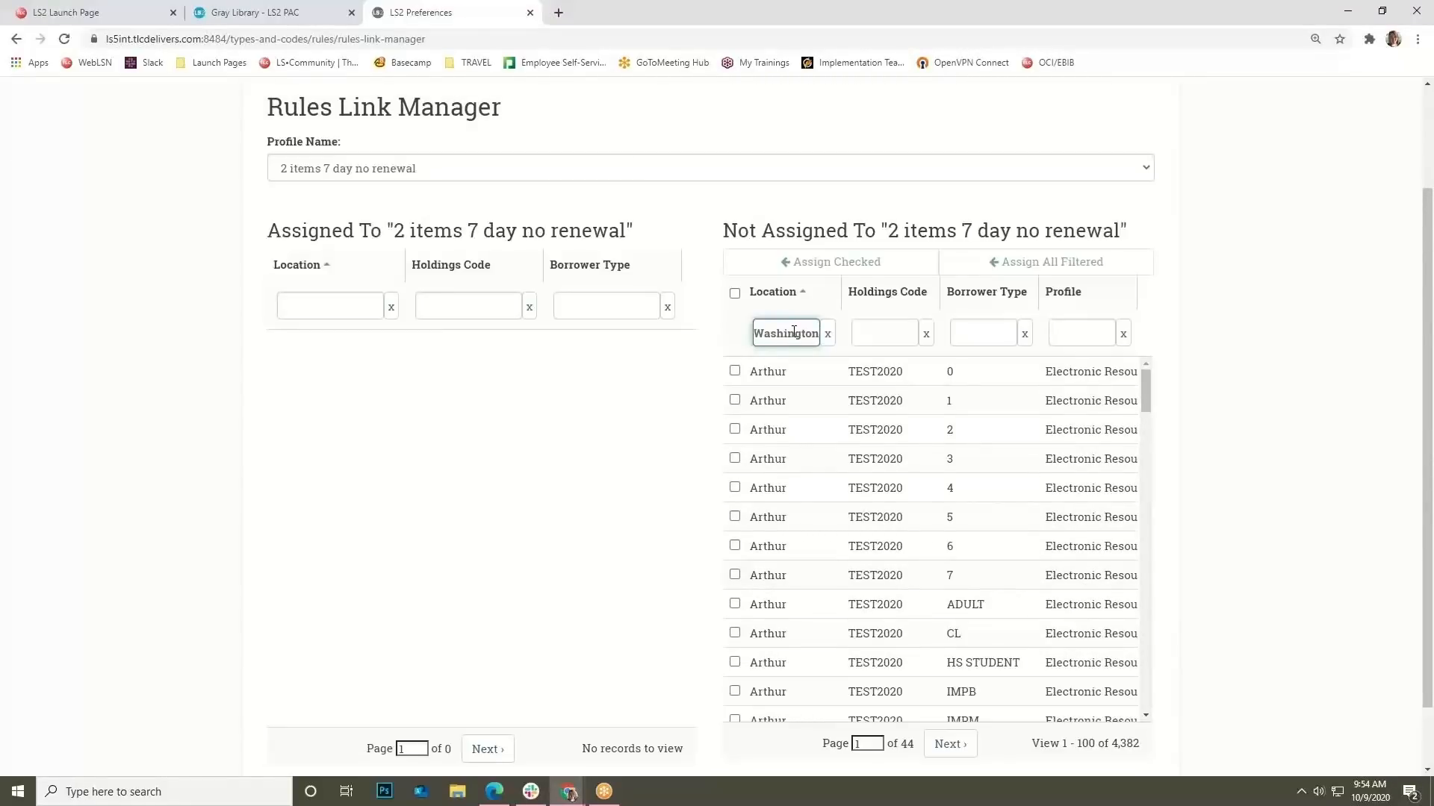
key(Return)
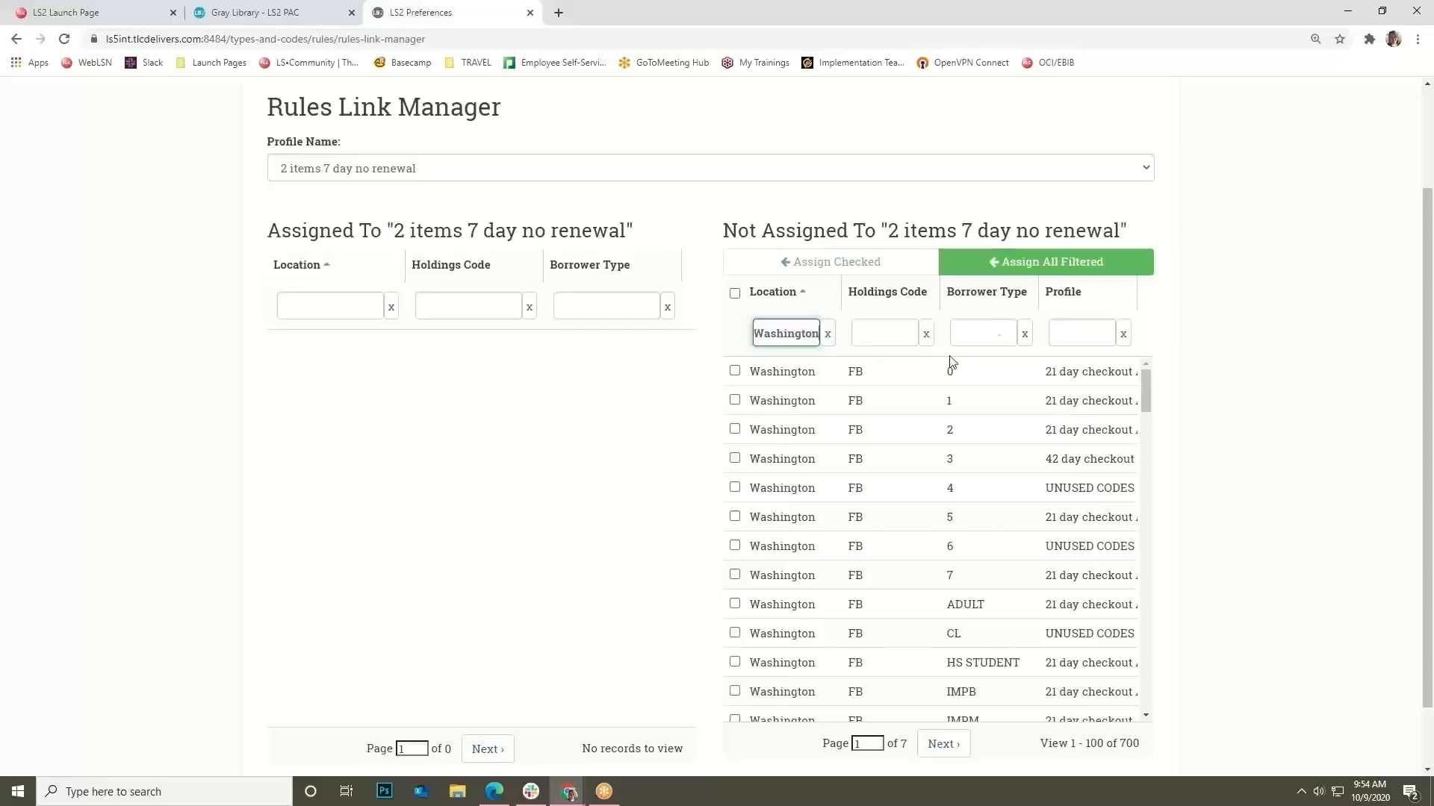
click(735, 489)
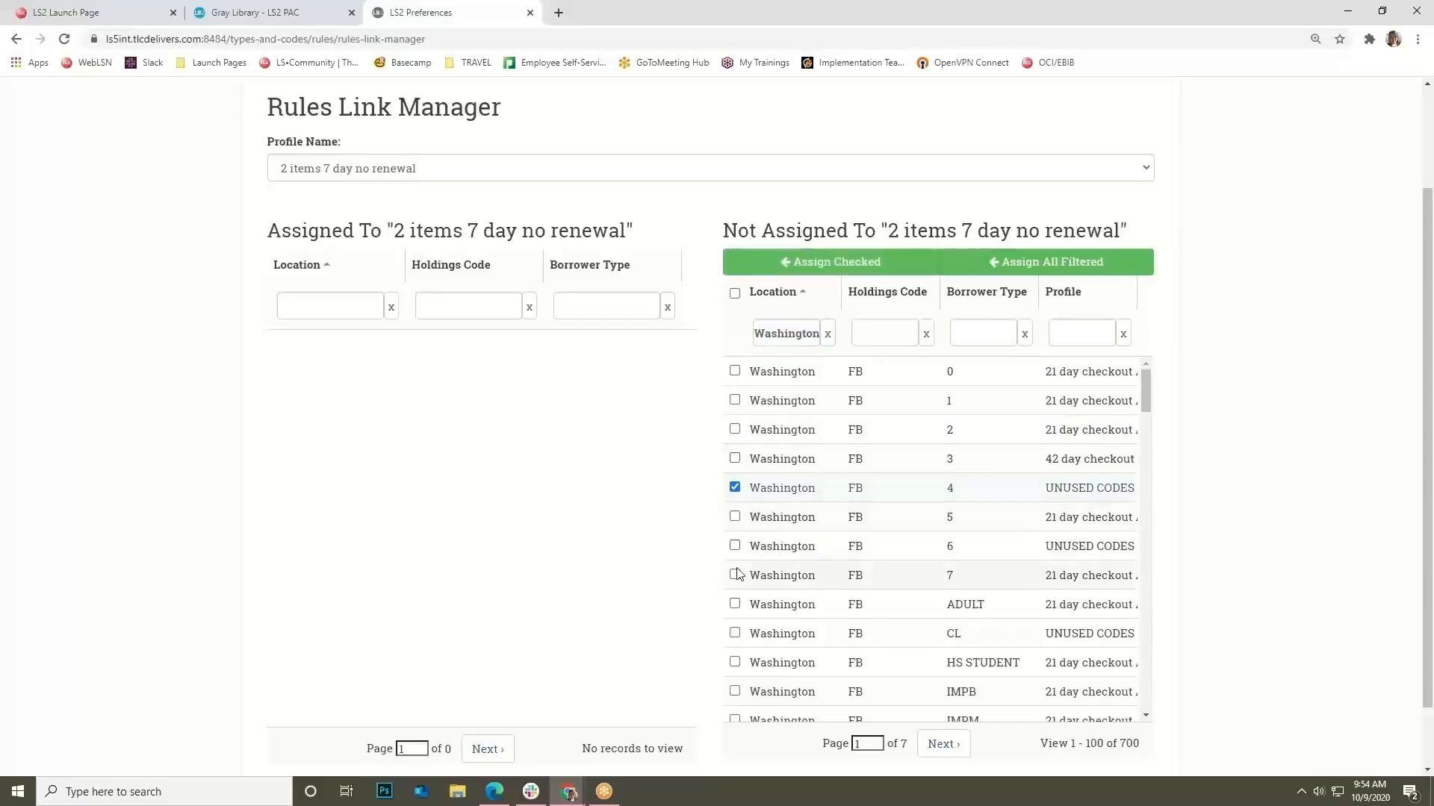
click(735, 546)
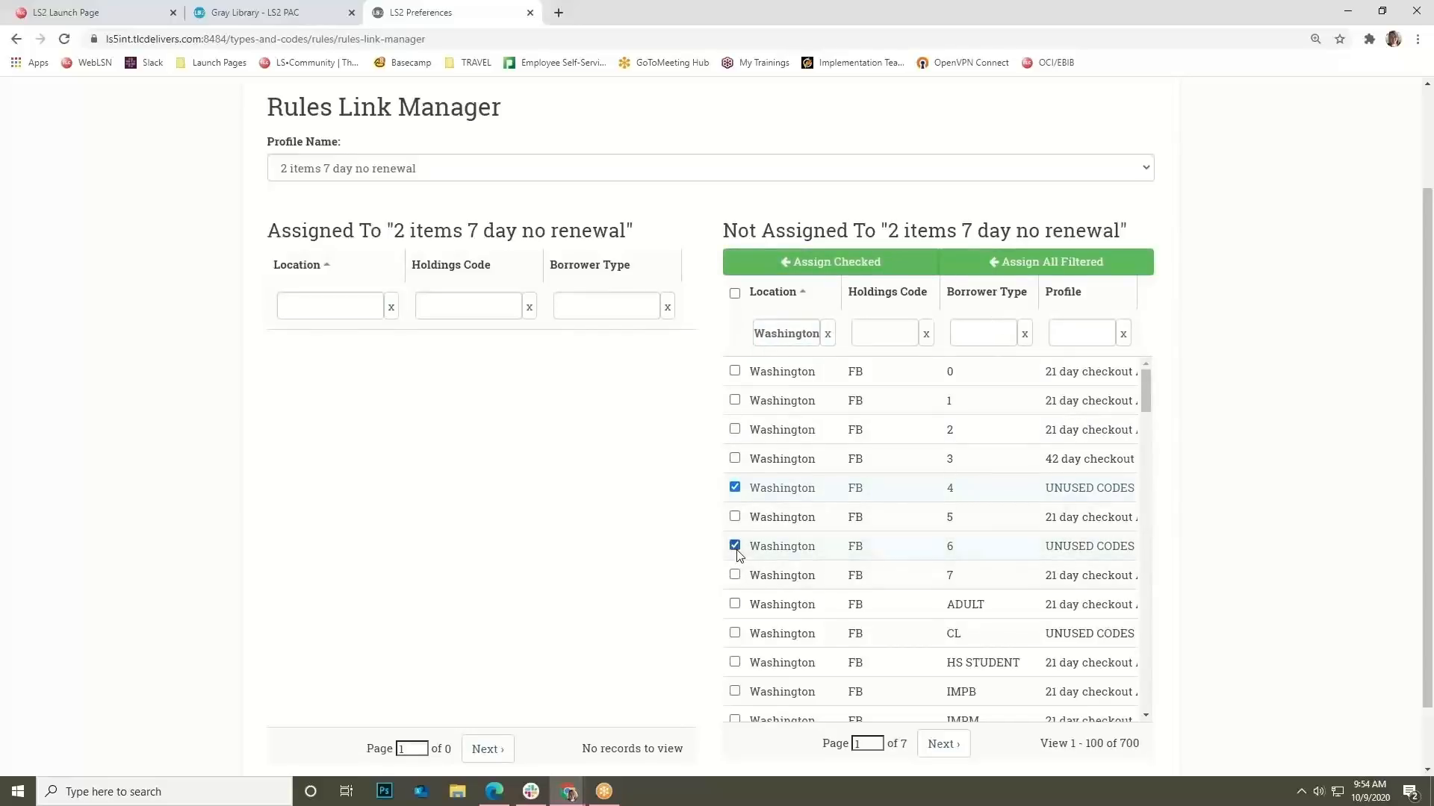
click(734, 634)
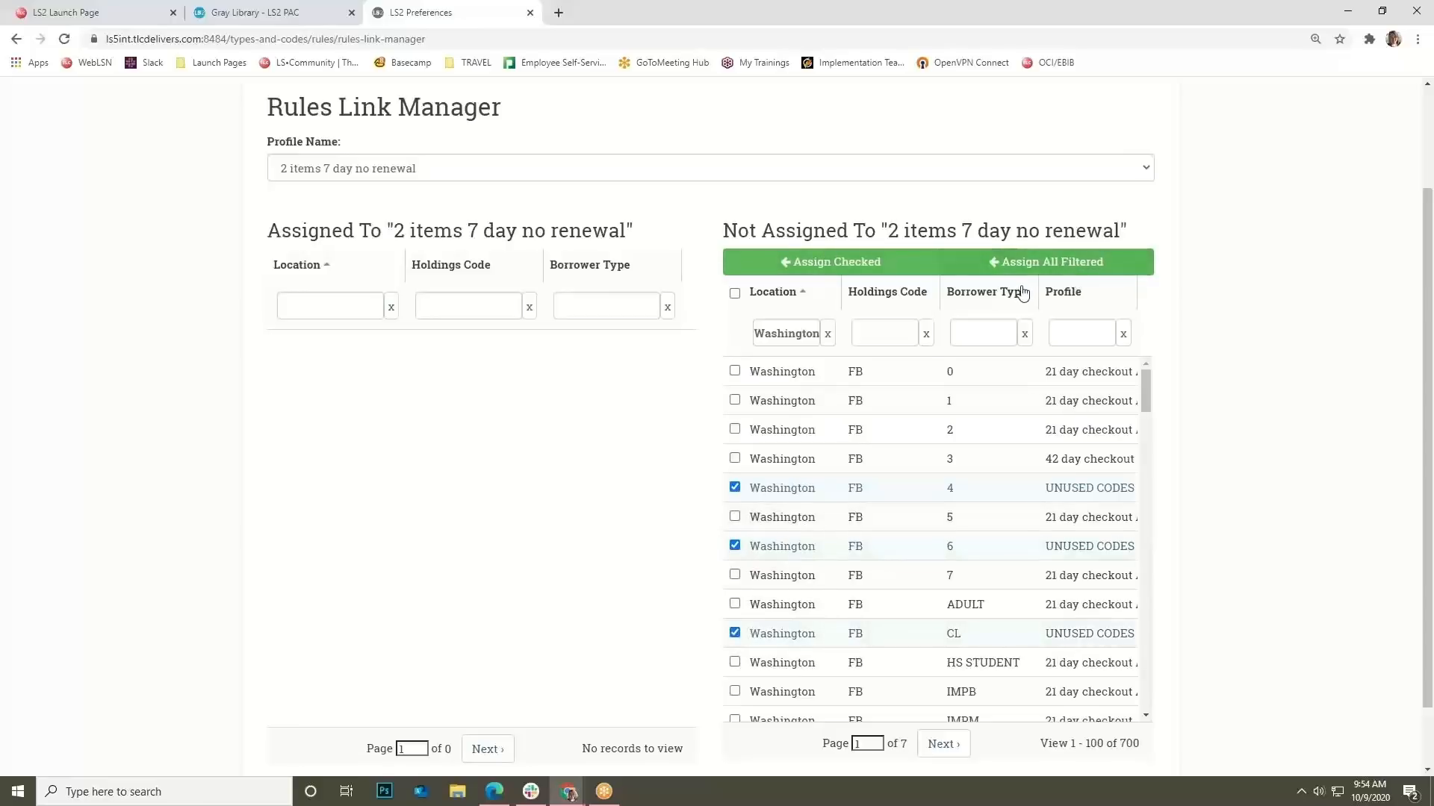
click(882, 274)
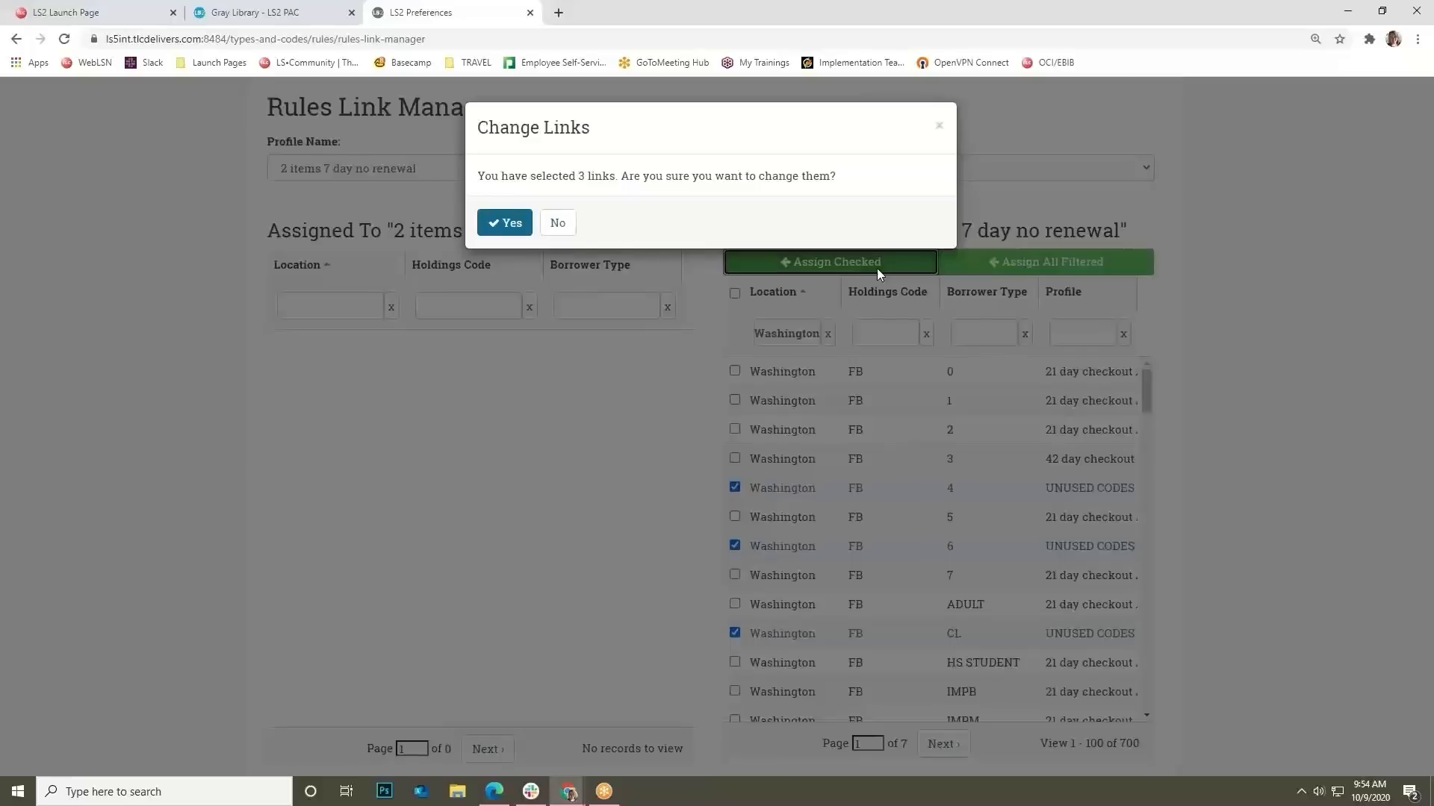
click(507, 237)
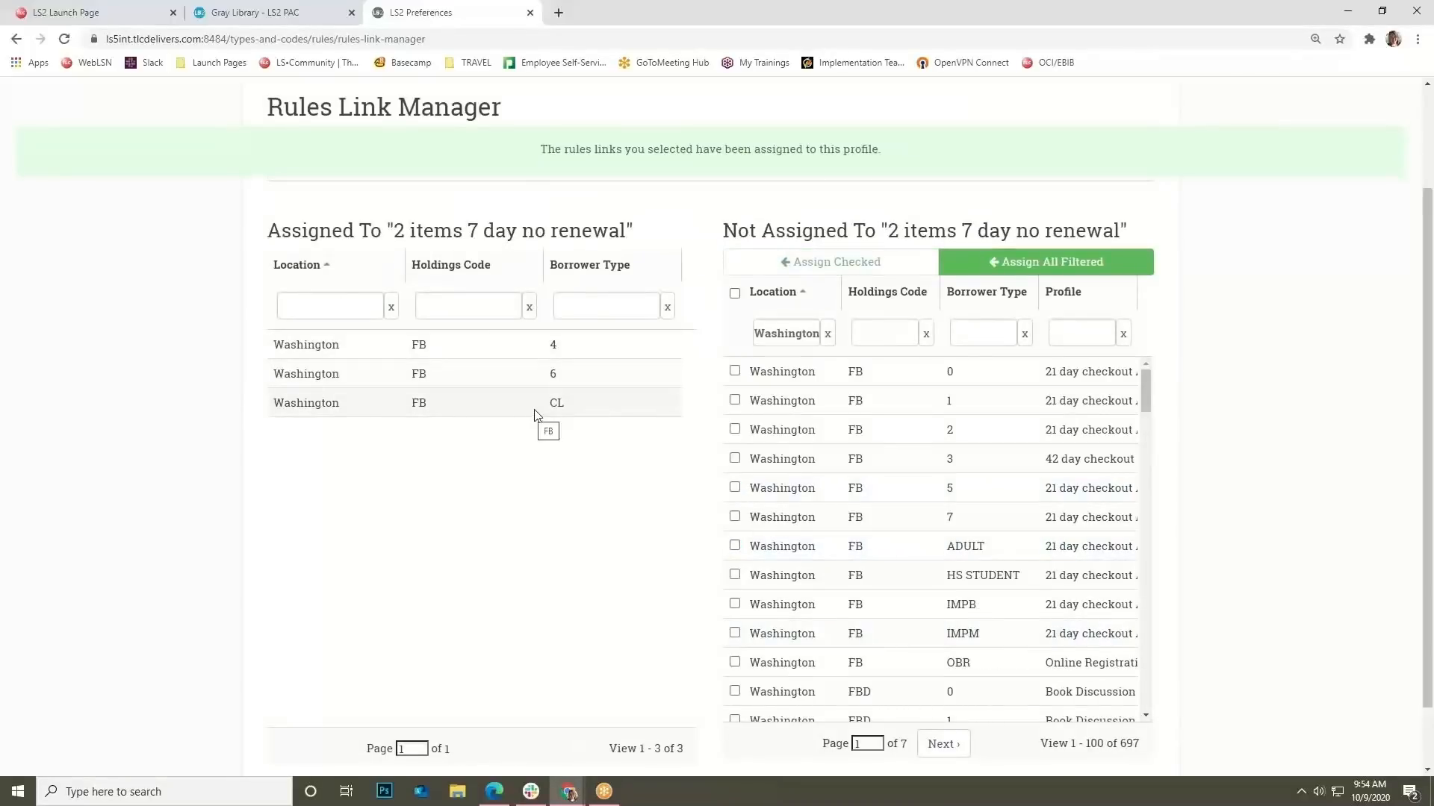
Switch the Profile Name to '21 day checkout ILL' to view its linked locations and types.
scroll(523, 406, up, 1)
drag(393, 310, 644, 306)
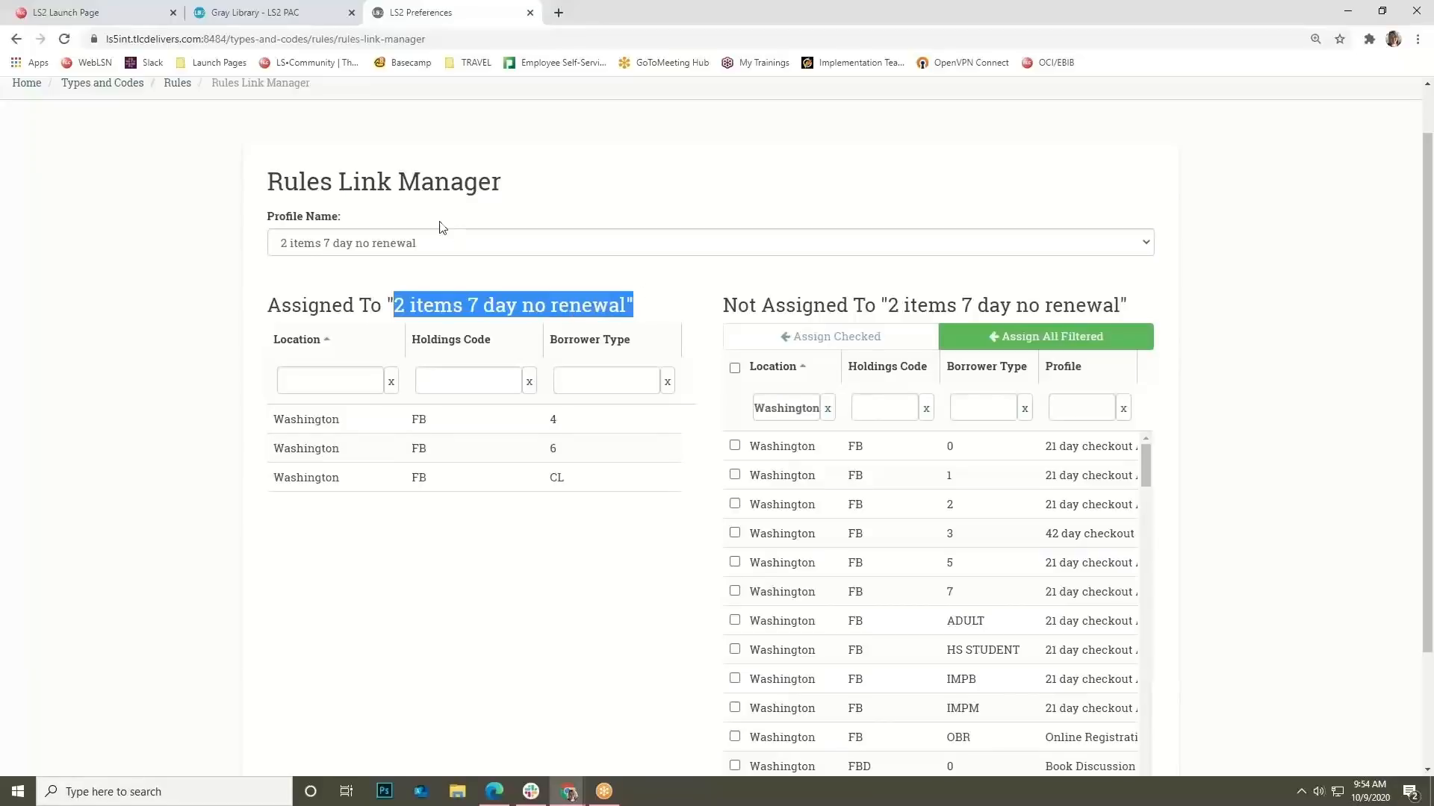
click(440, 240)
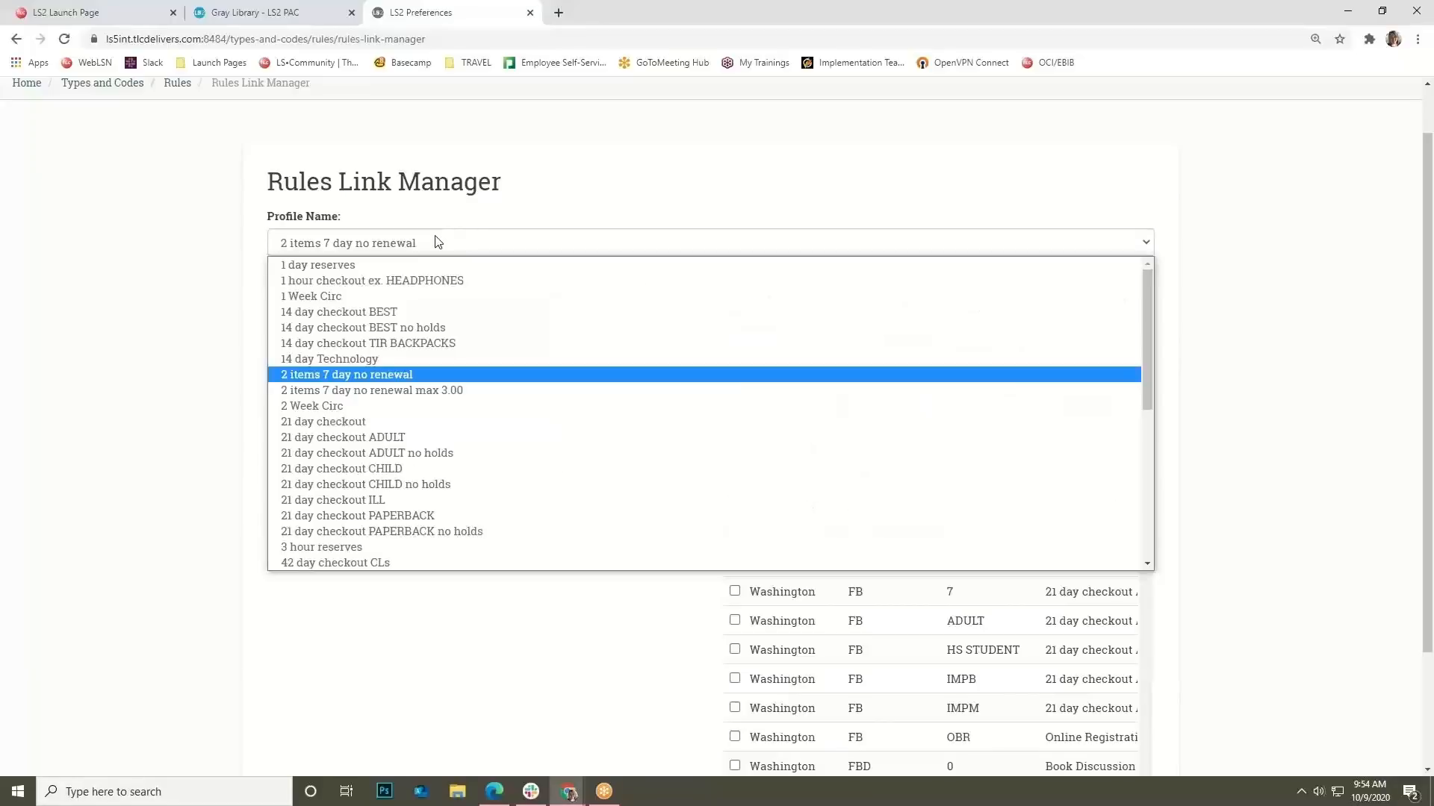
click(463, 506)
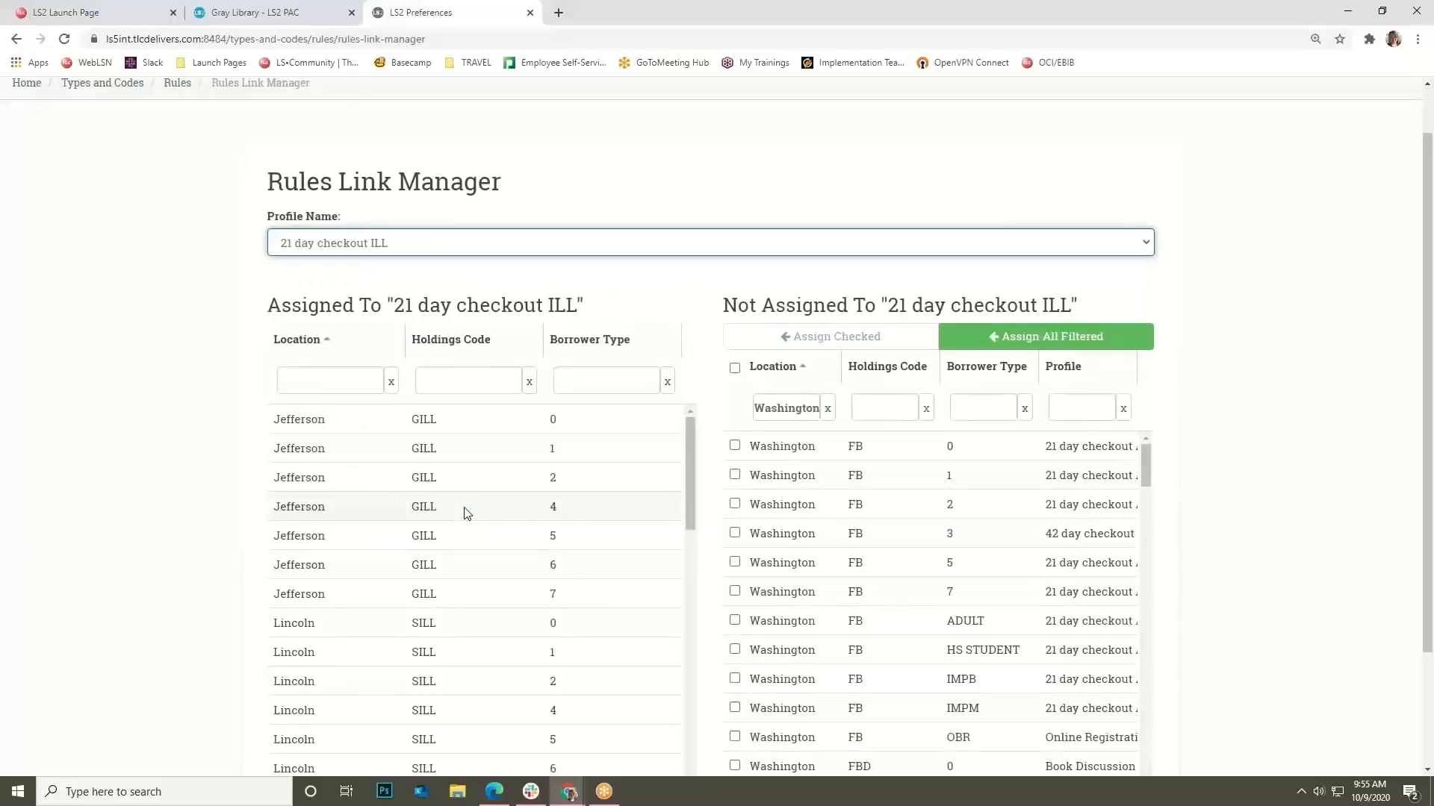
scroll(465, 510, up, 1)
mouse_move(409, 115)
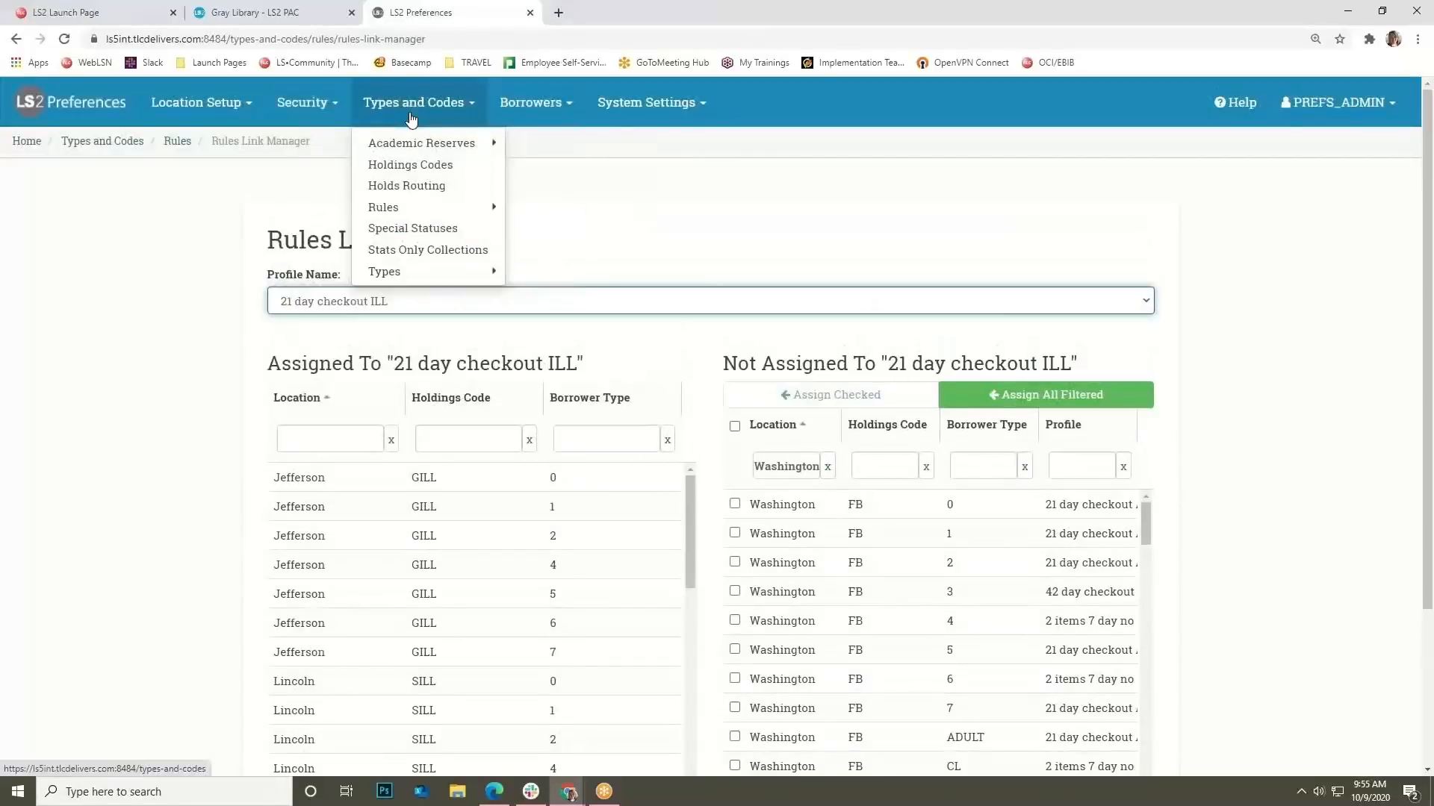
In Holds Routing, uncheck Fill holds from any location and add Cleveland, Garfield, Arthur as supply locations.
click(396, 185)
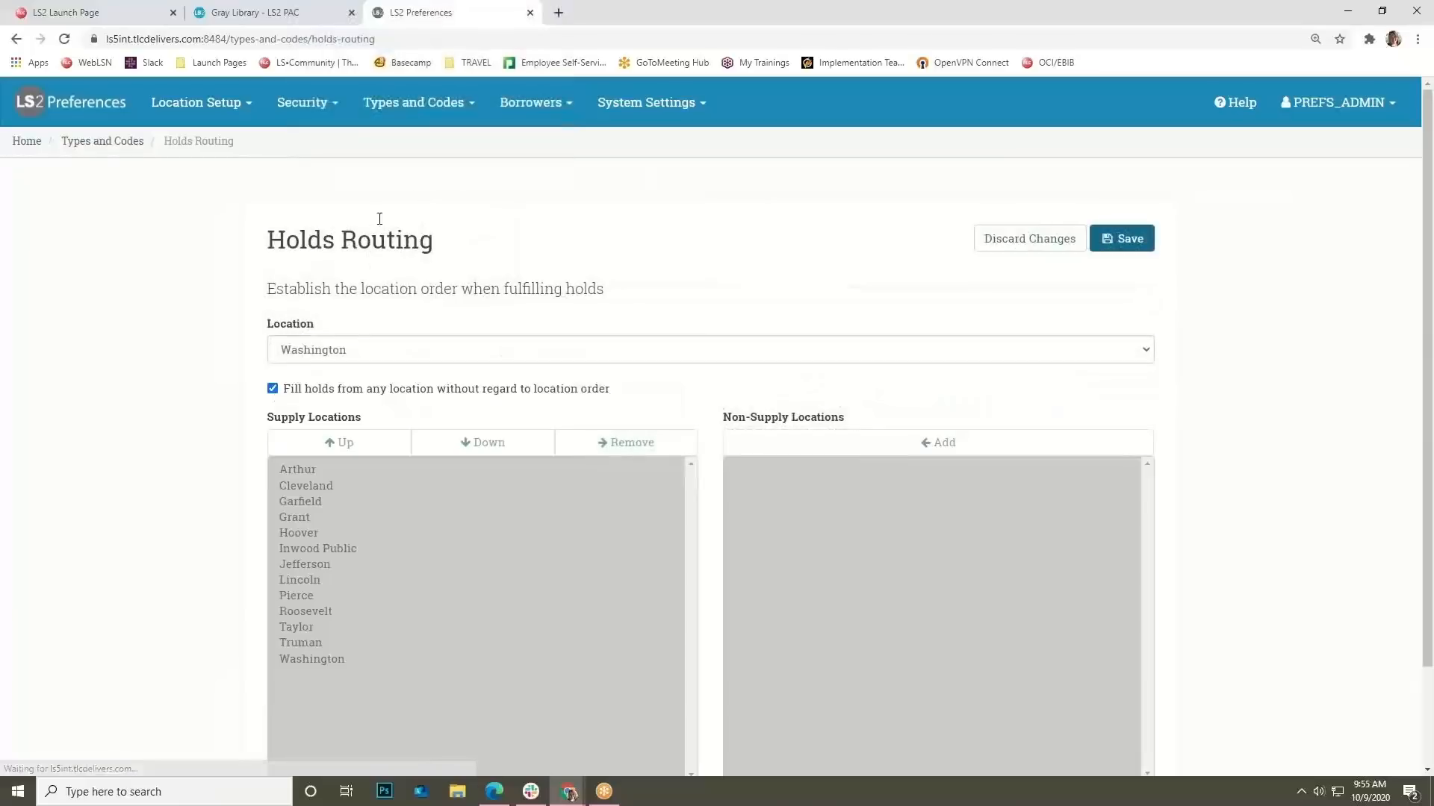
click(456, 396)
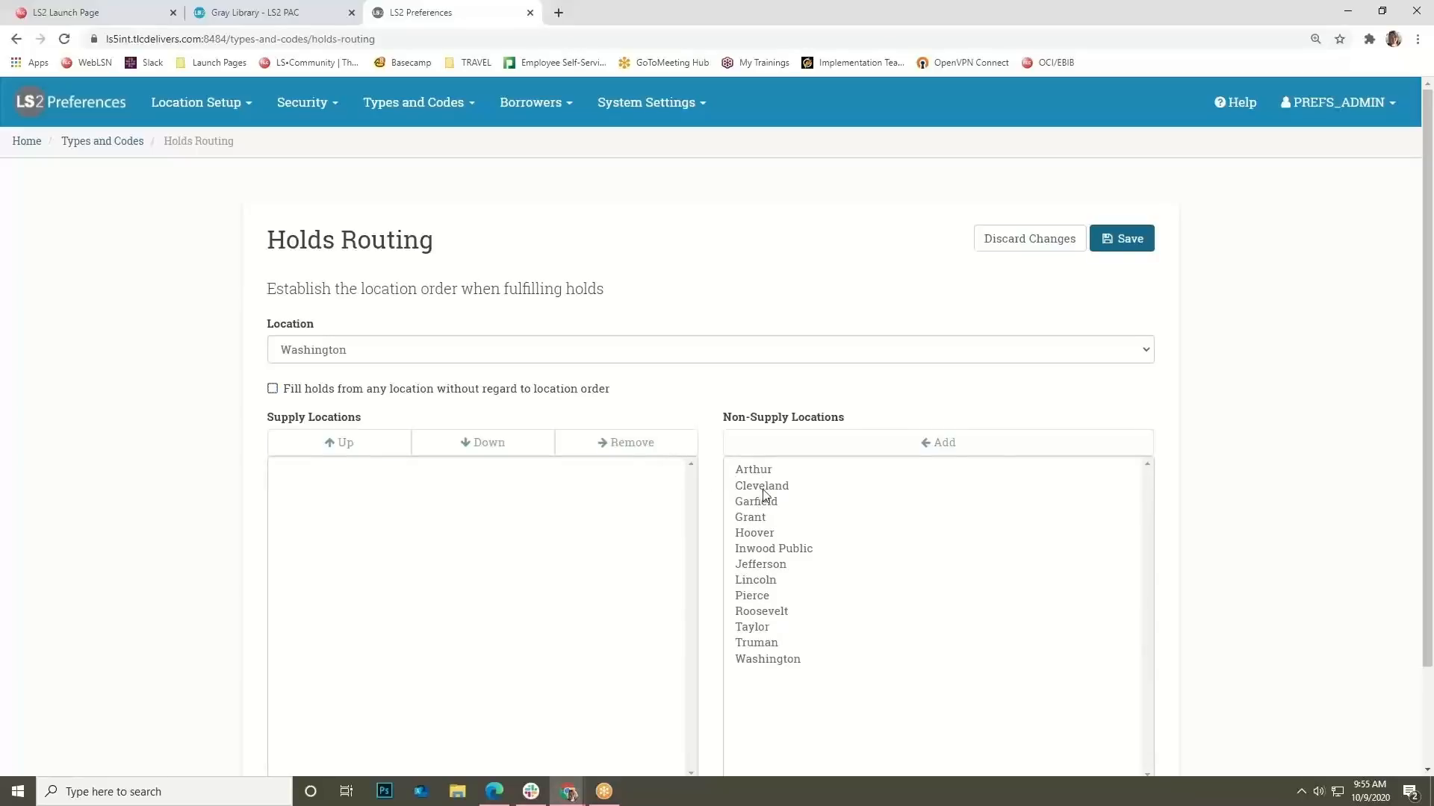
click(763, 487)
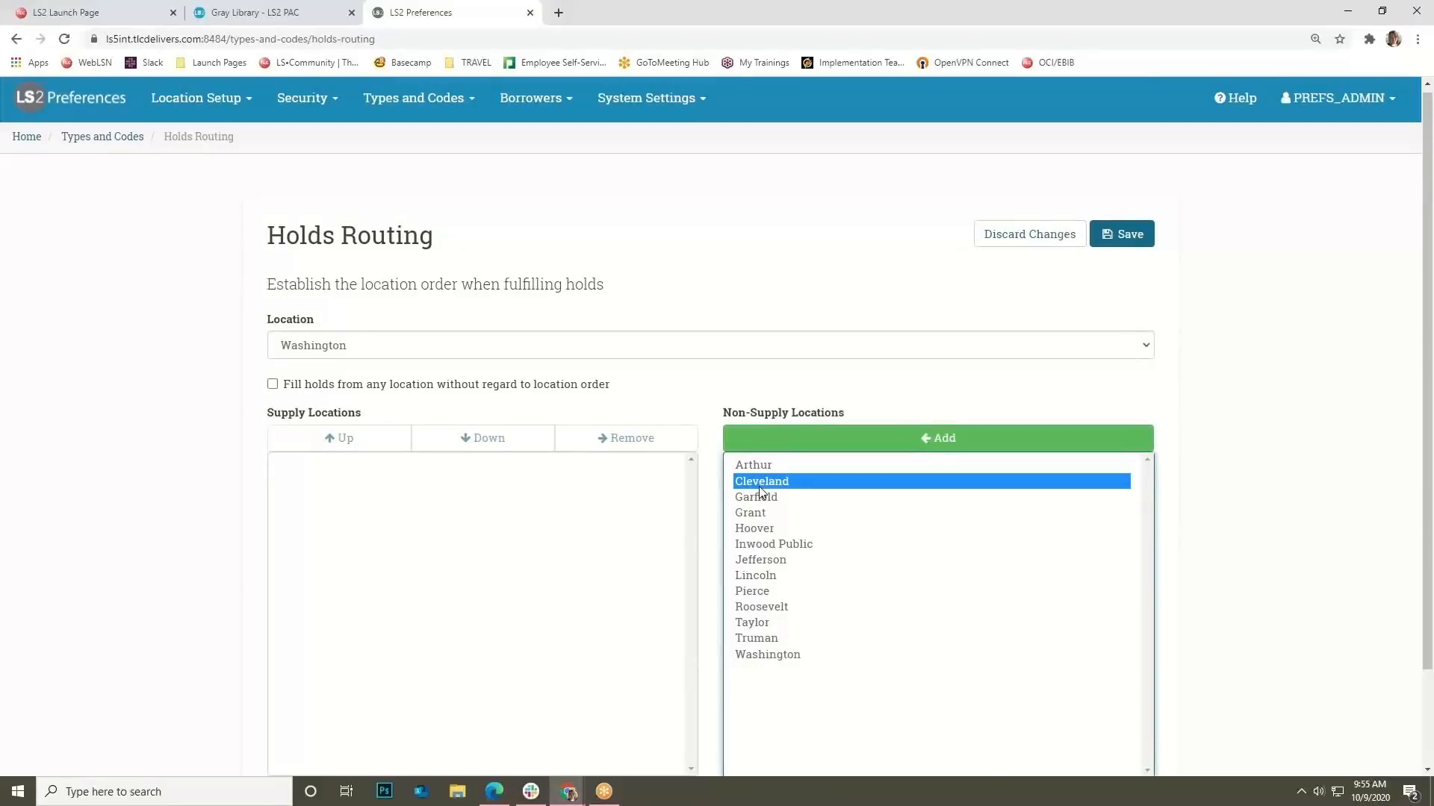
click(826, 438)
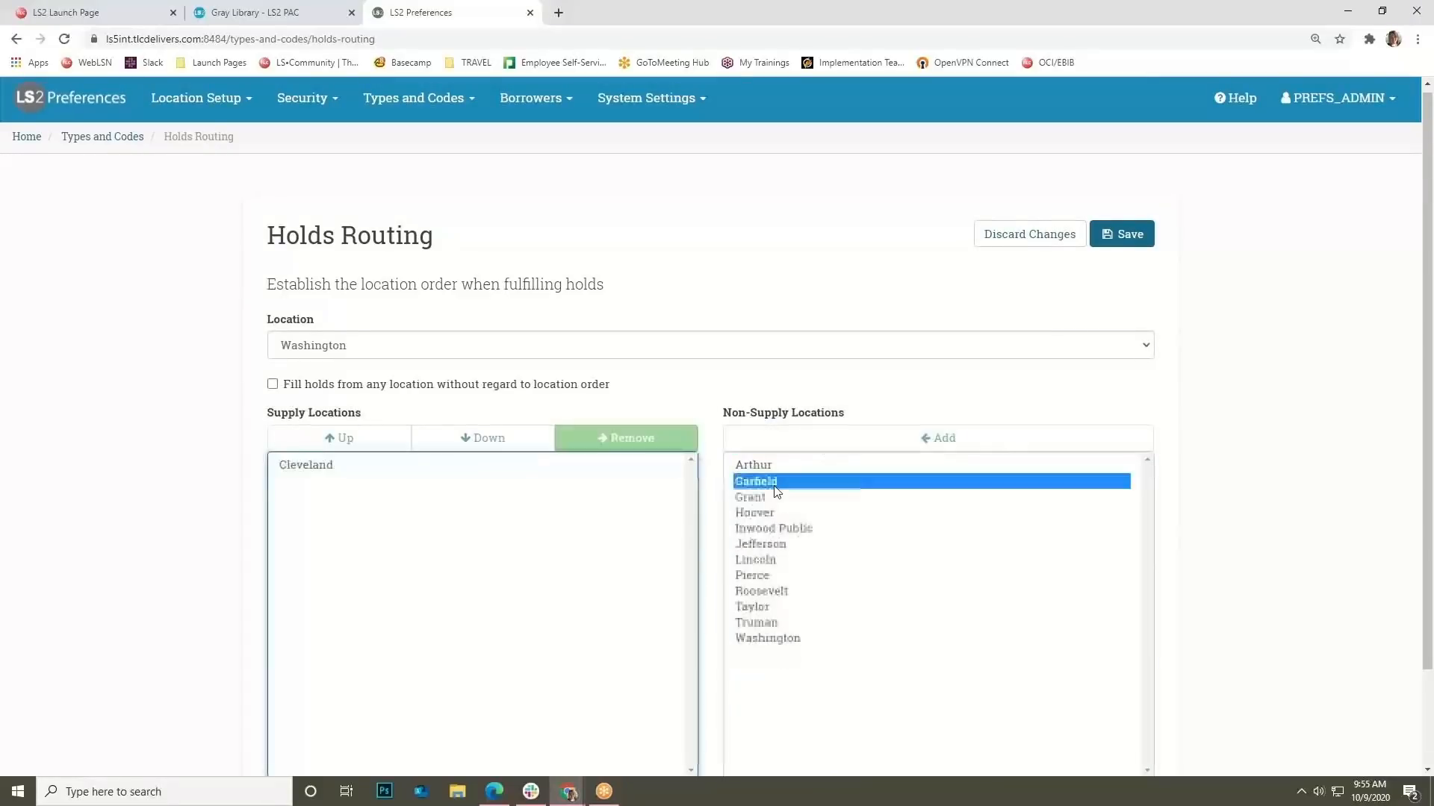
click(851, 442)
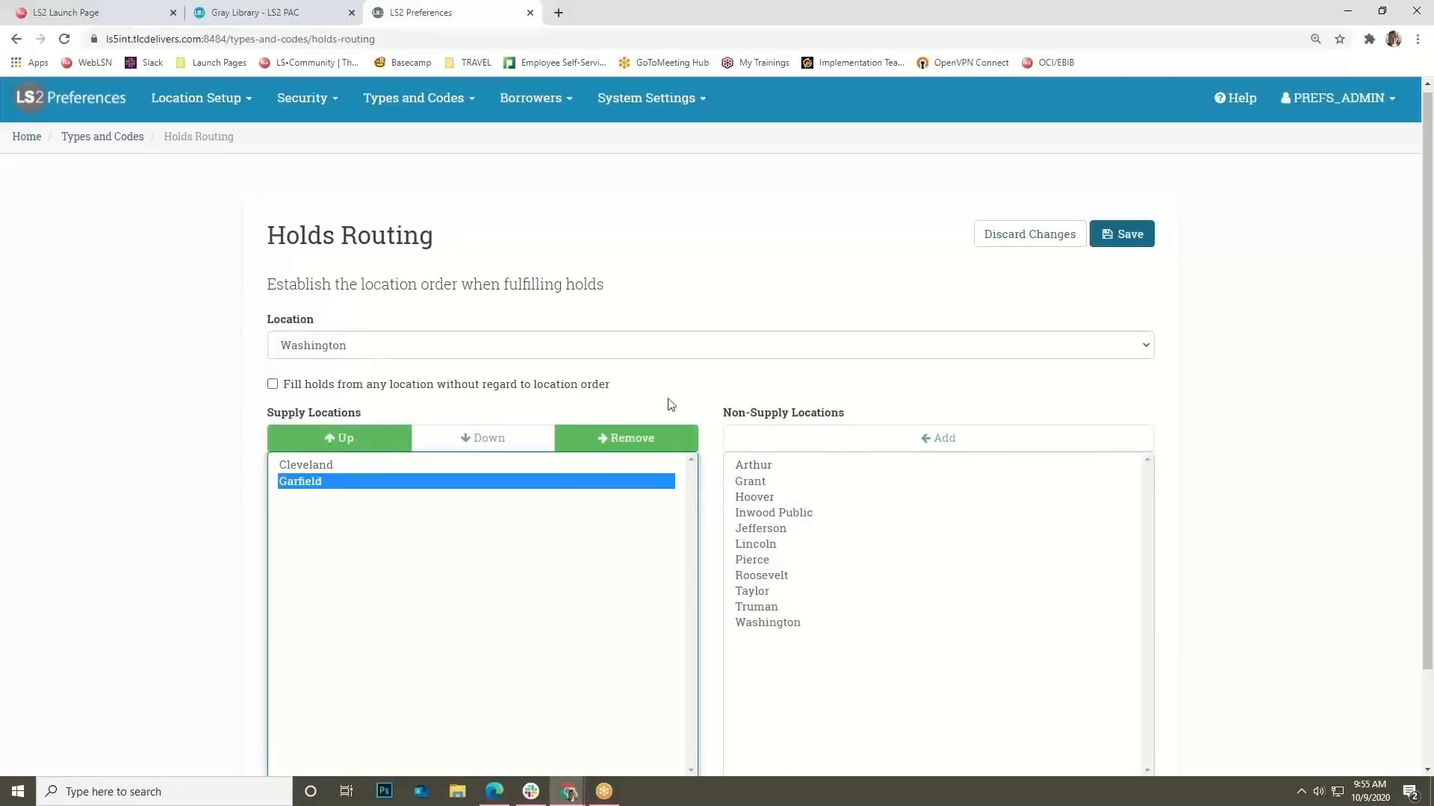
click(755, 465)
click(778, 446)
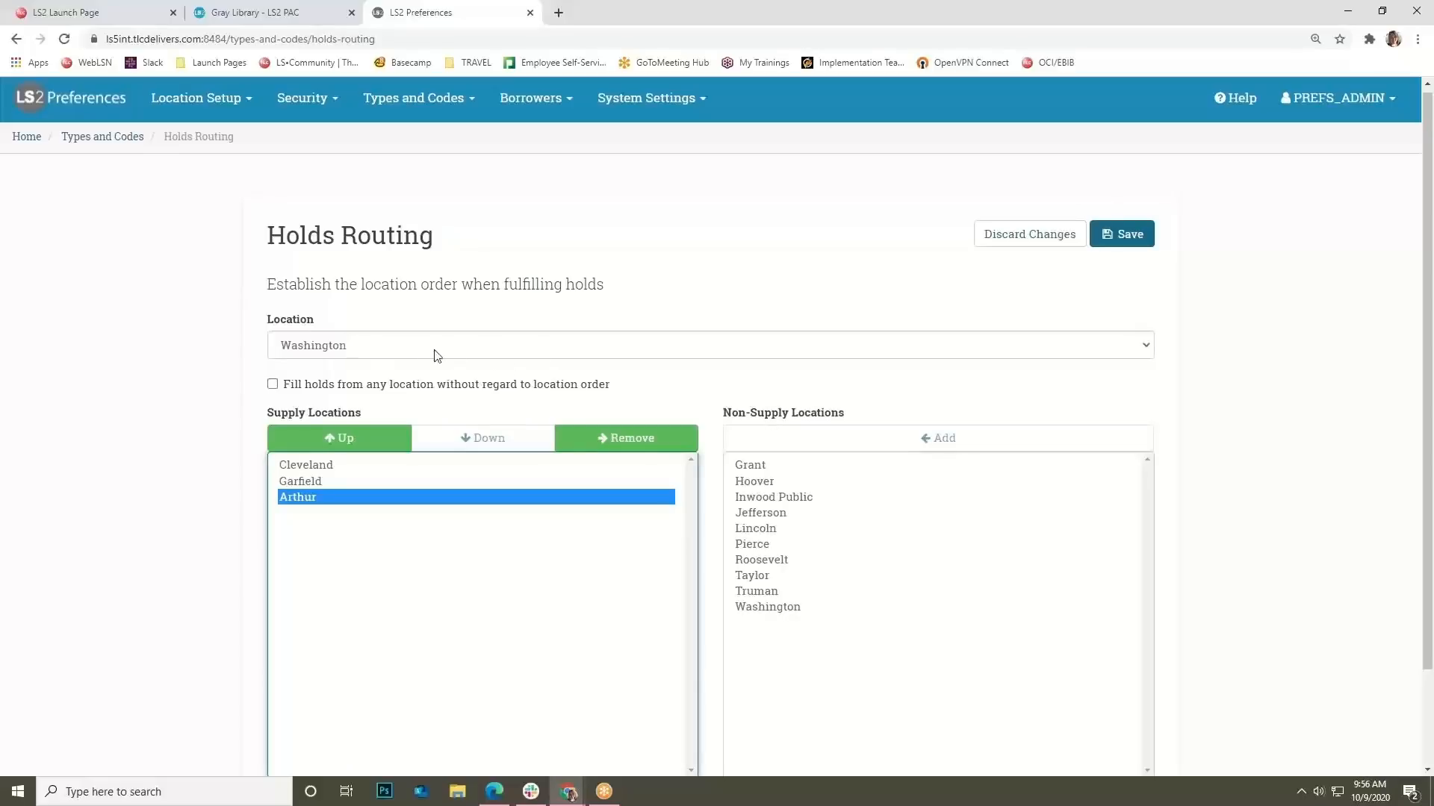
Start a new special status of type L - Lost on the Special Statuses page.
mouse_move(415, 120)
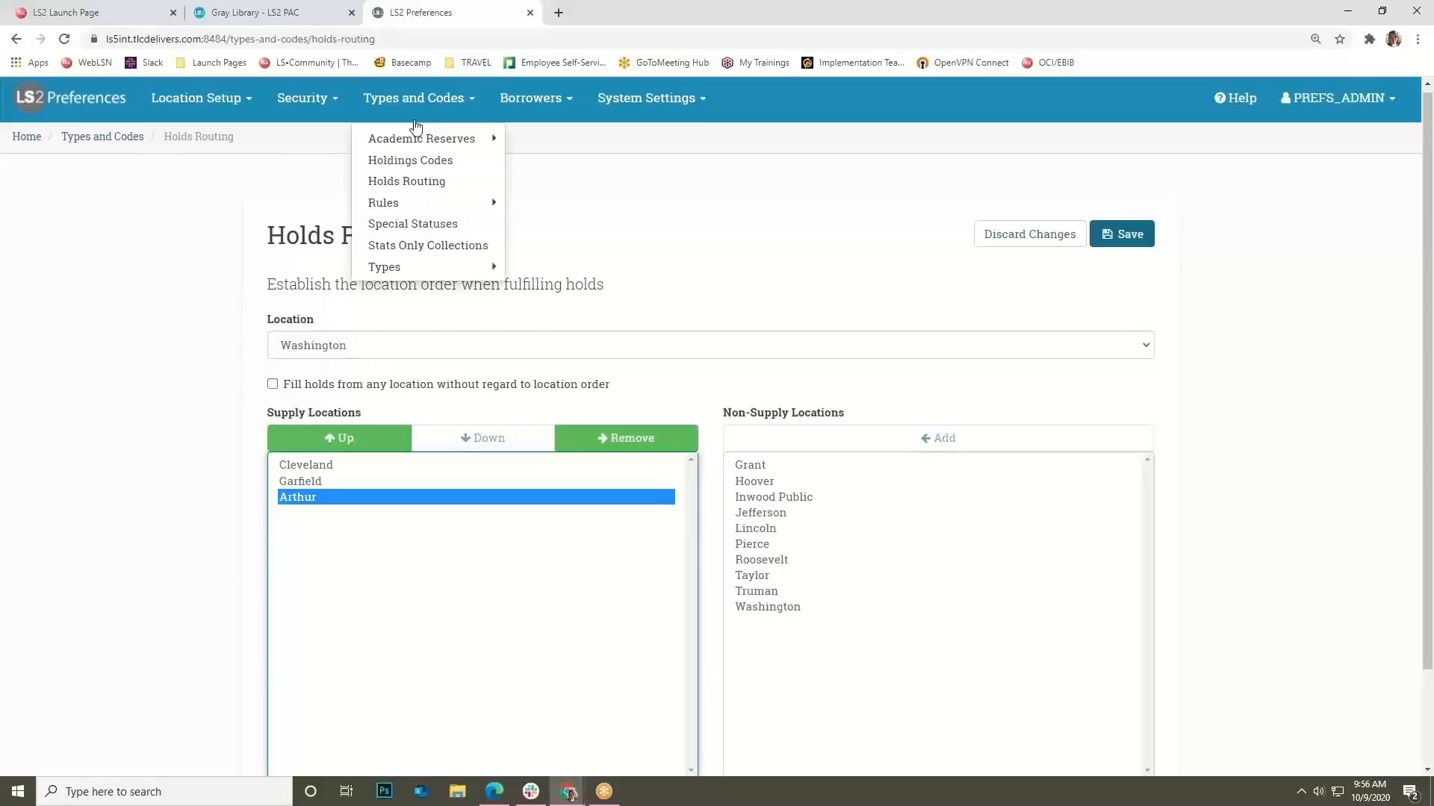
click(415, 227)
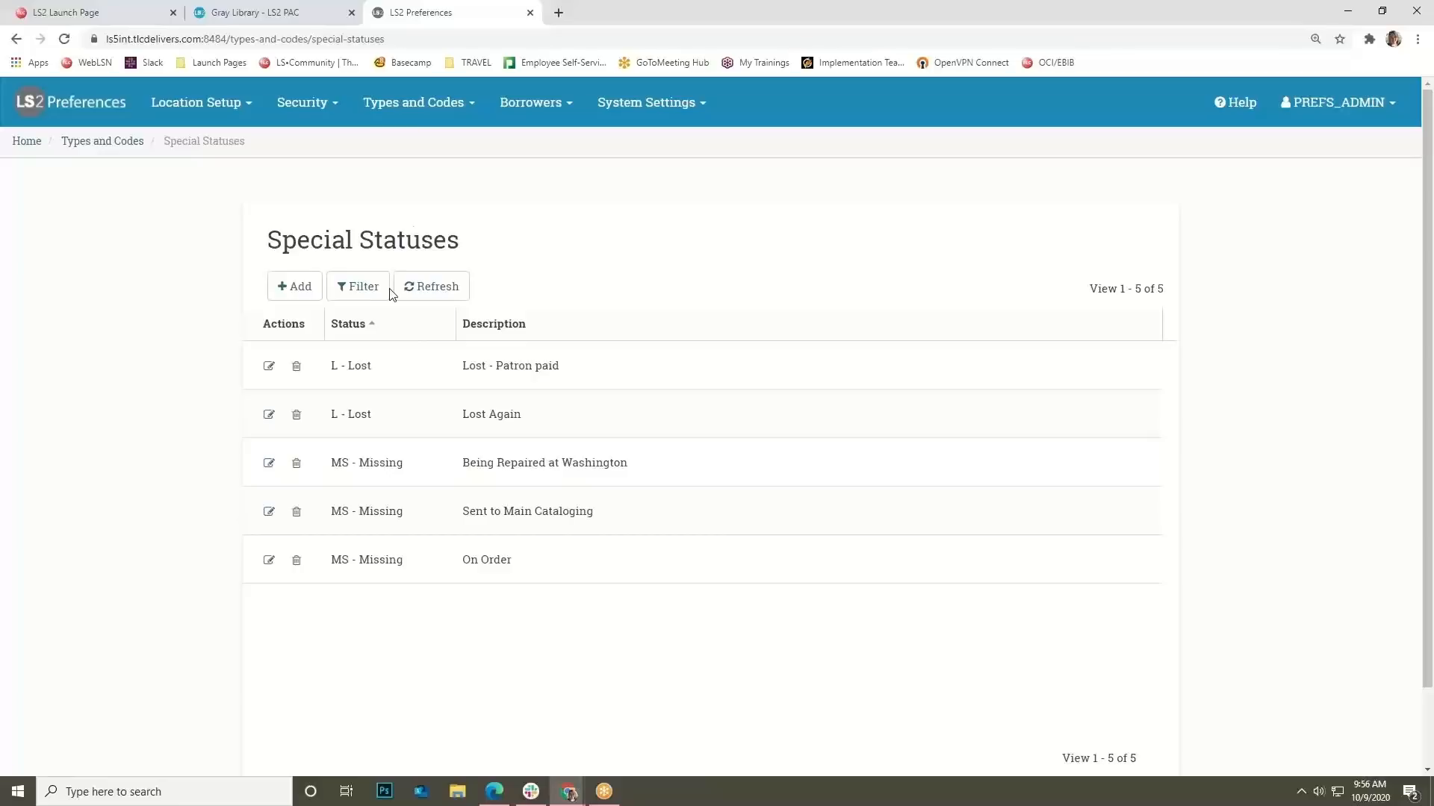
click(312, 290)
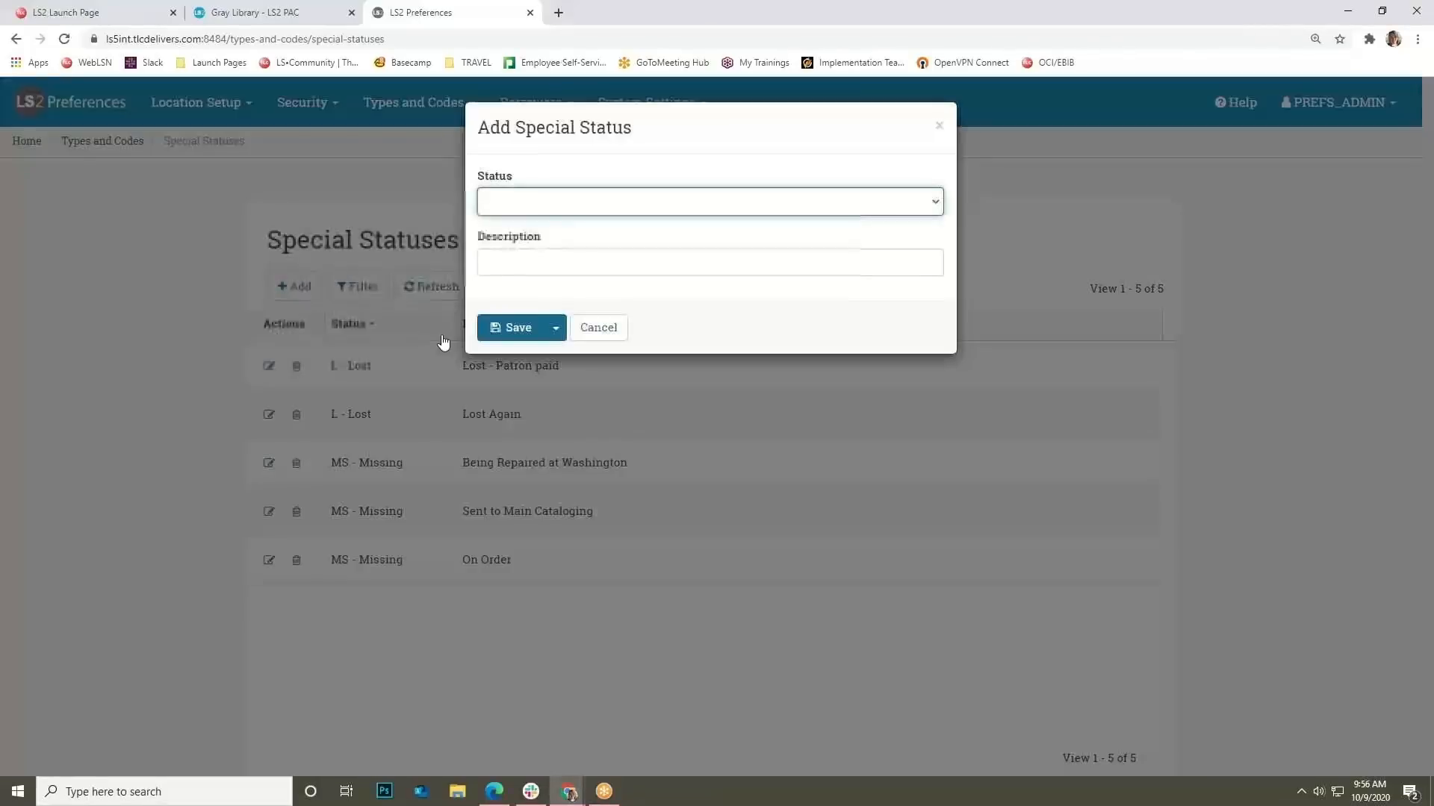
click(586, 209)
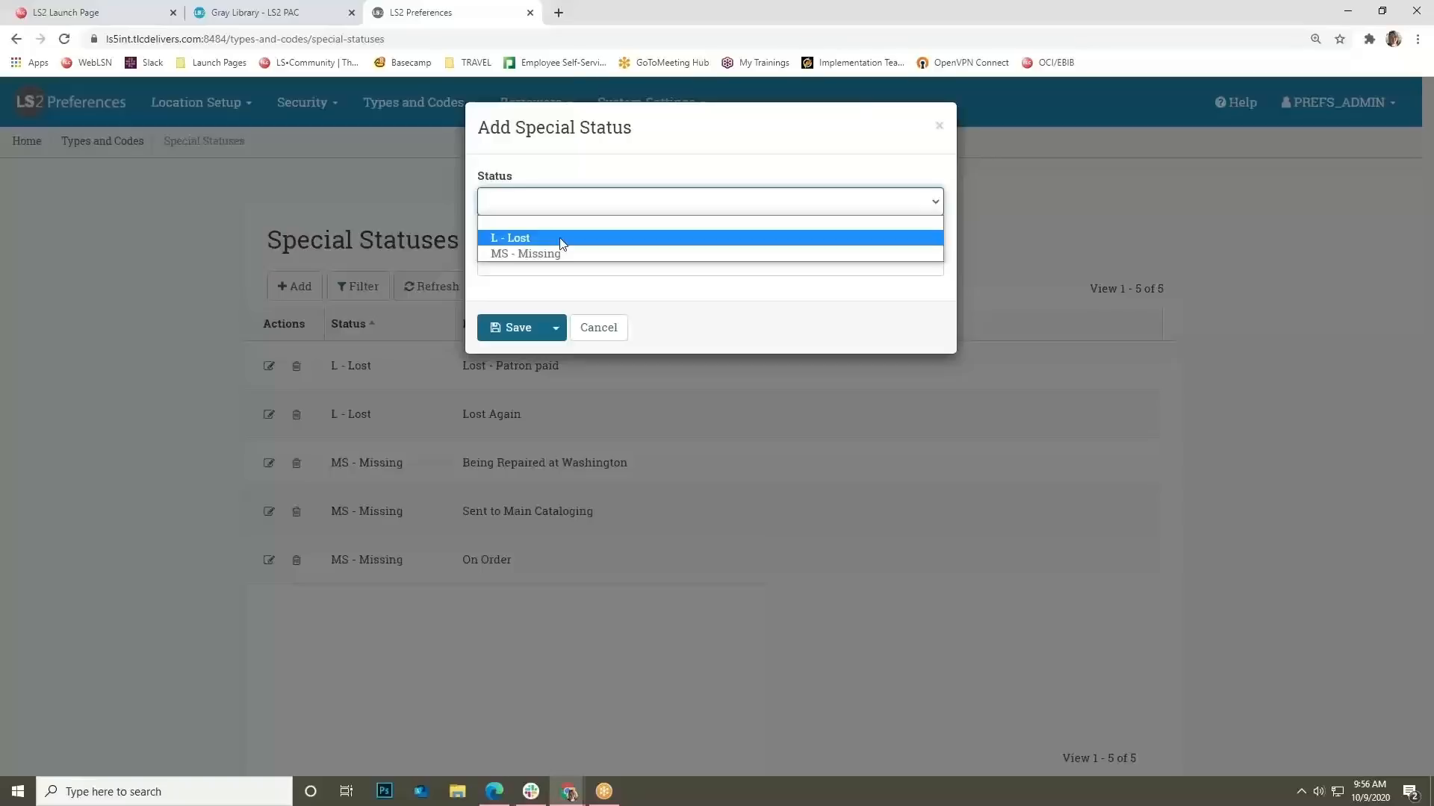
click(561, 239)
Give it the description 'Due to COVID19' and save.
click(545, 262)
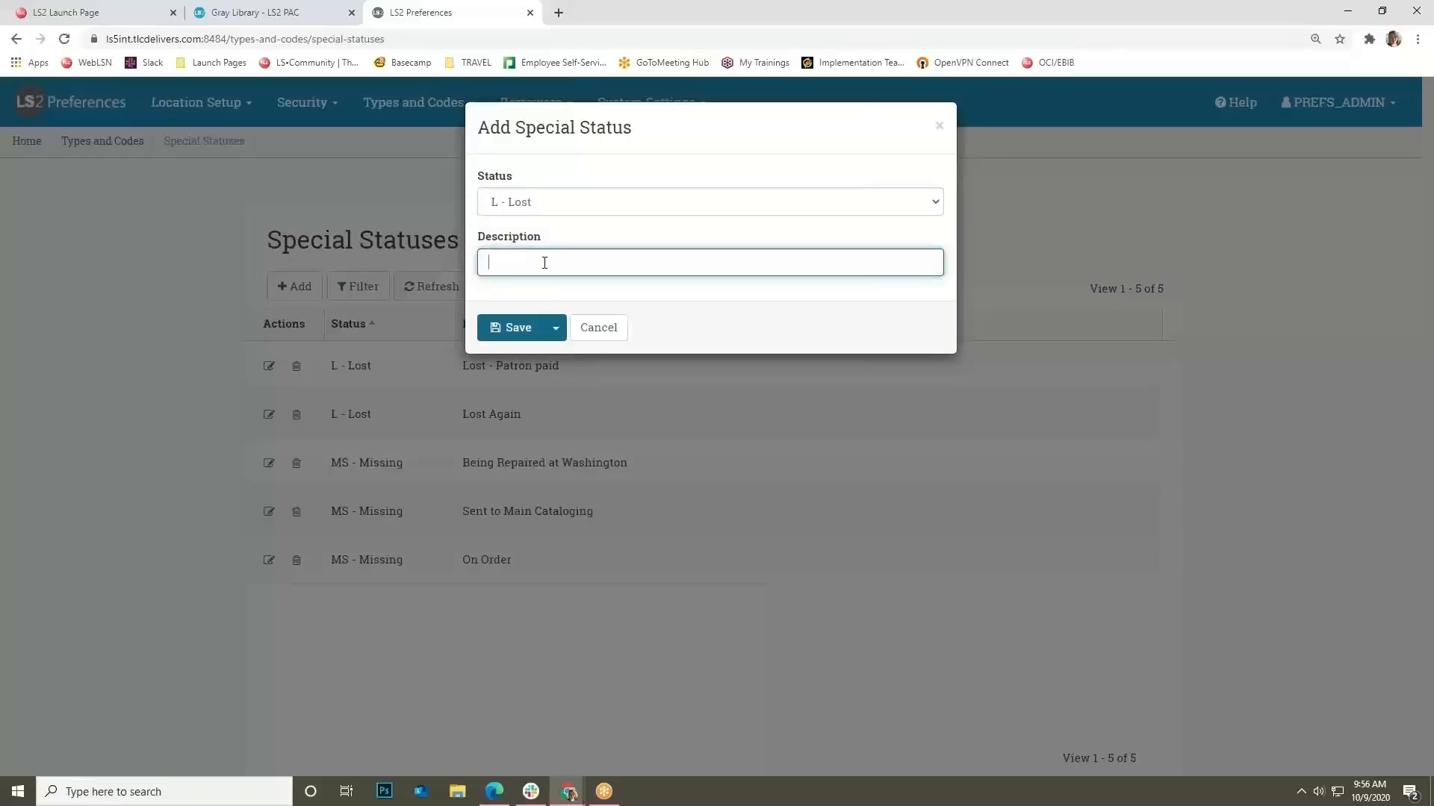
text(Du to)
key(BackSpace)
key(BackSpace)
key(BackSpace)
key(BackSpace)
text(ue to COVID19)
click(504, 329)
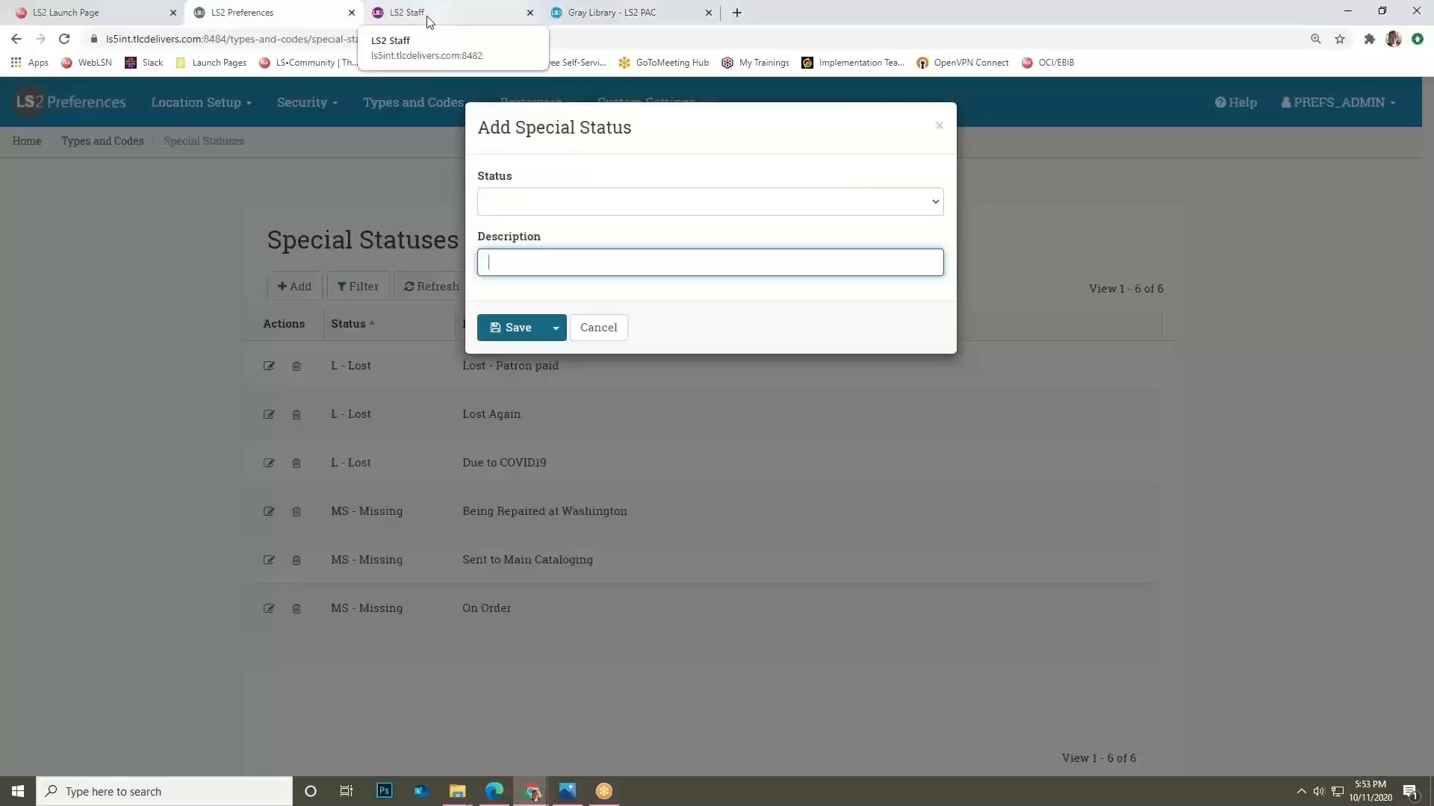
click(429, 21)
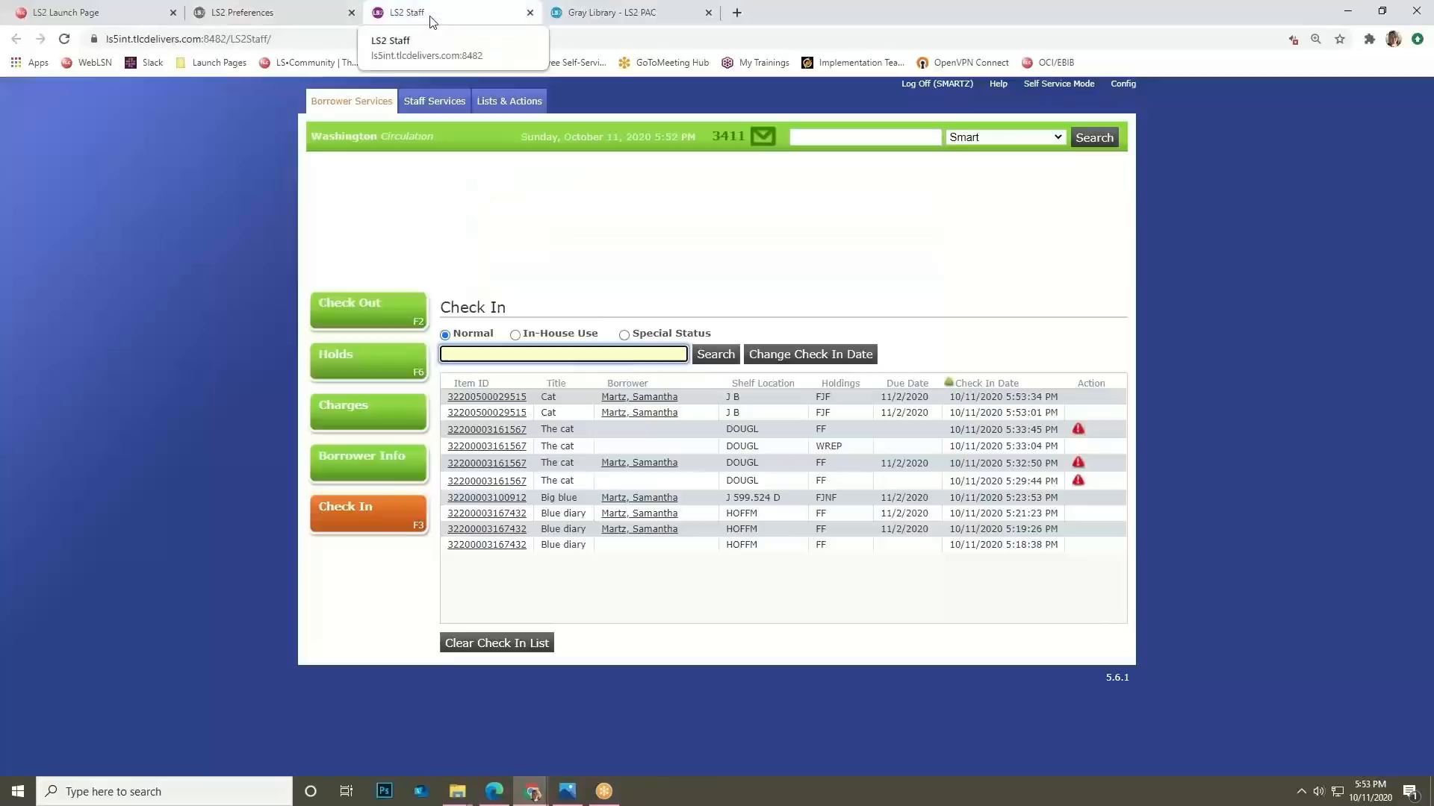
click(624, 335)
text(32200500029515)
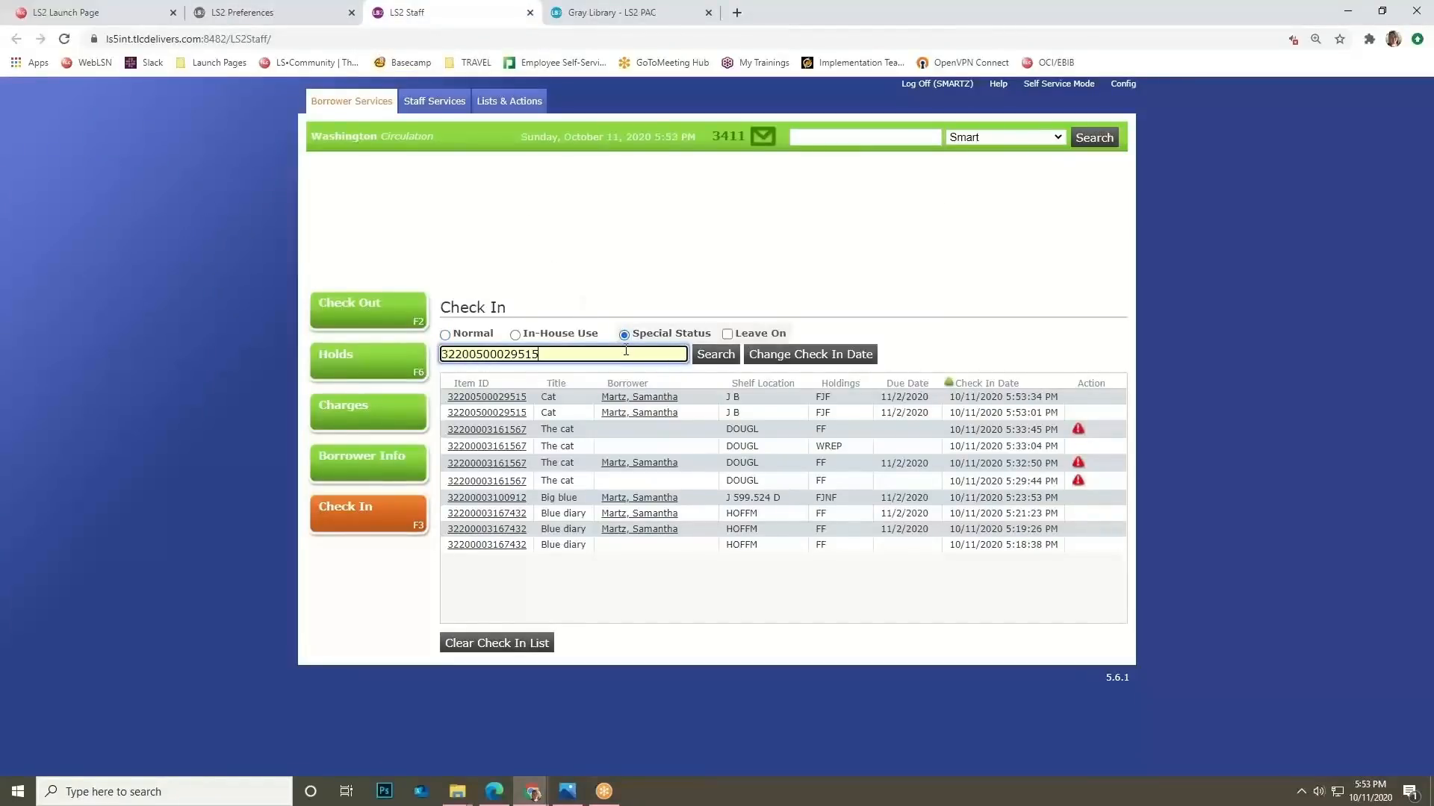
key(Return)
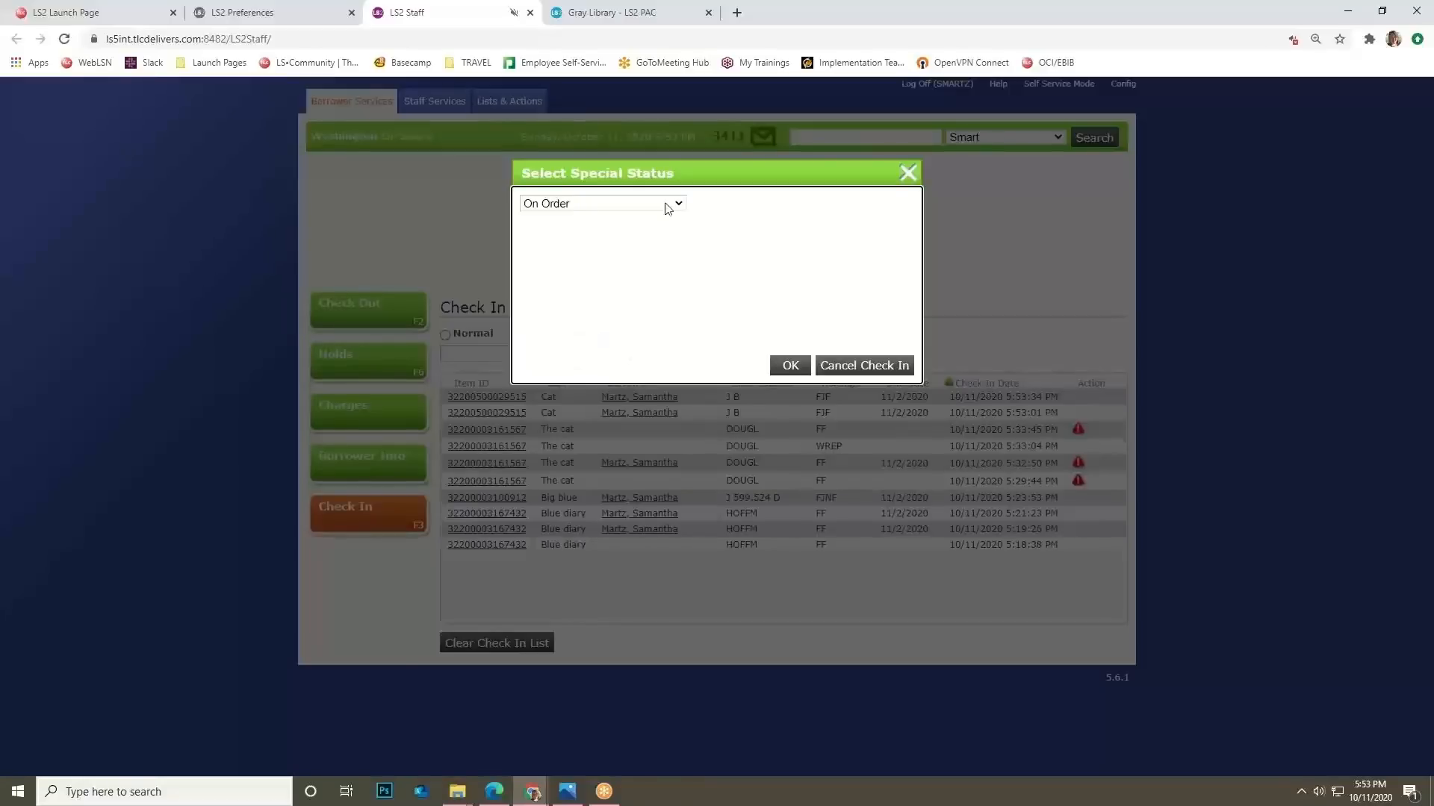
click(669, 209)
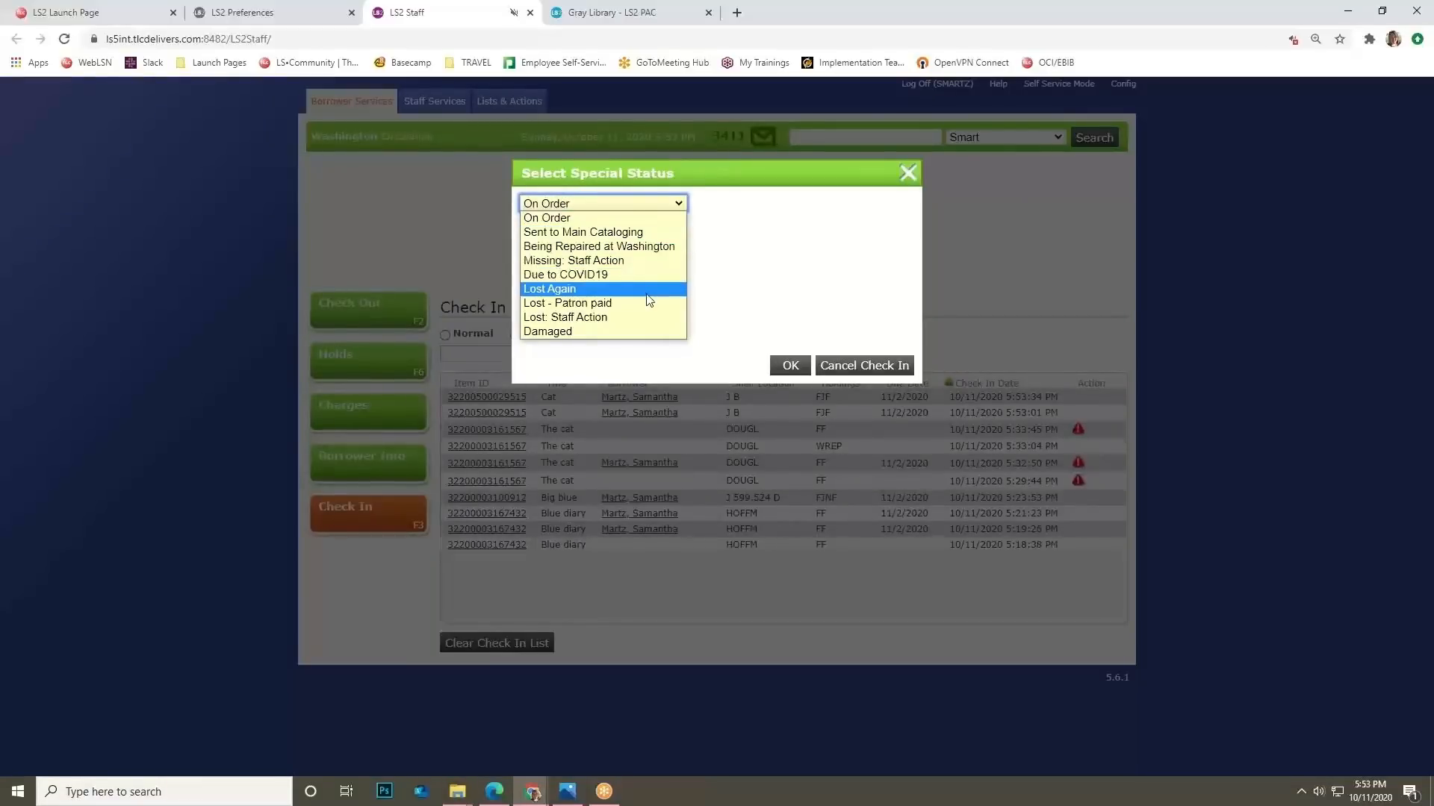
click(635, 274)
click(783, 365)
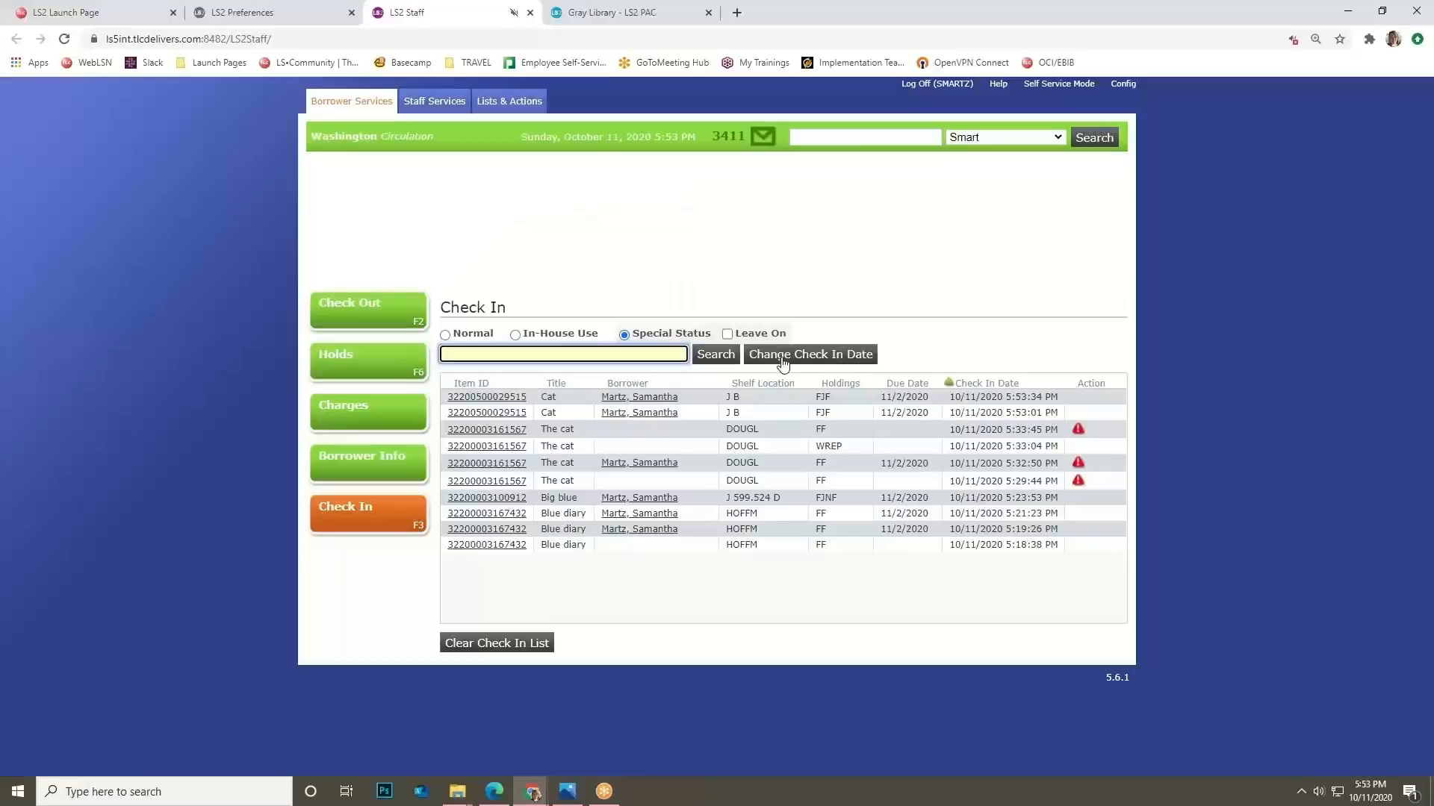
Search items with a Status filter set to L - Due to COVID19.
click(502, 105)
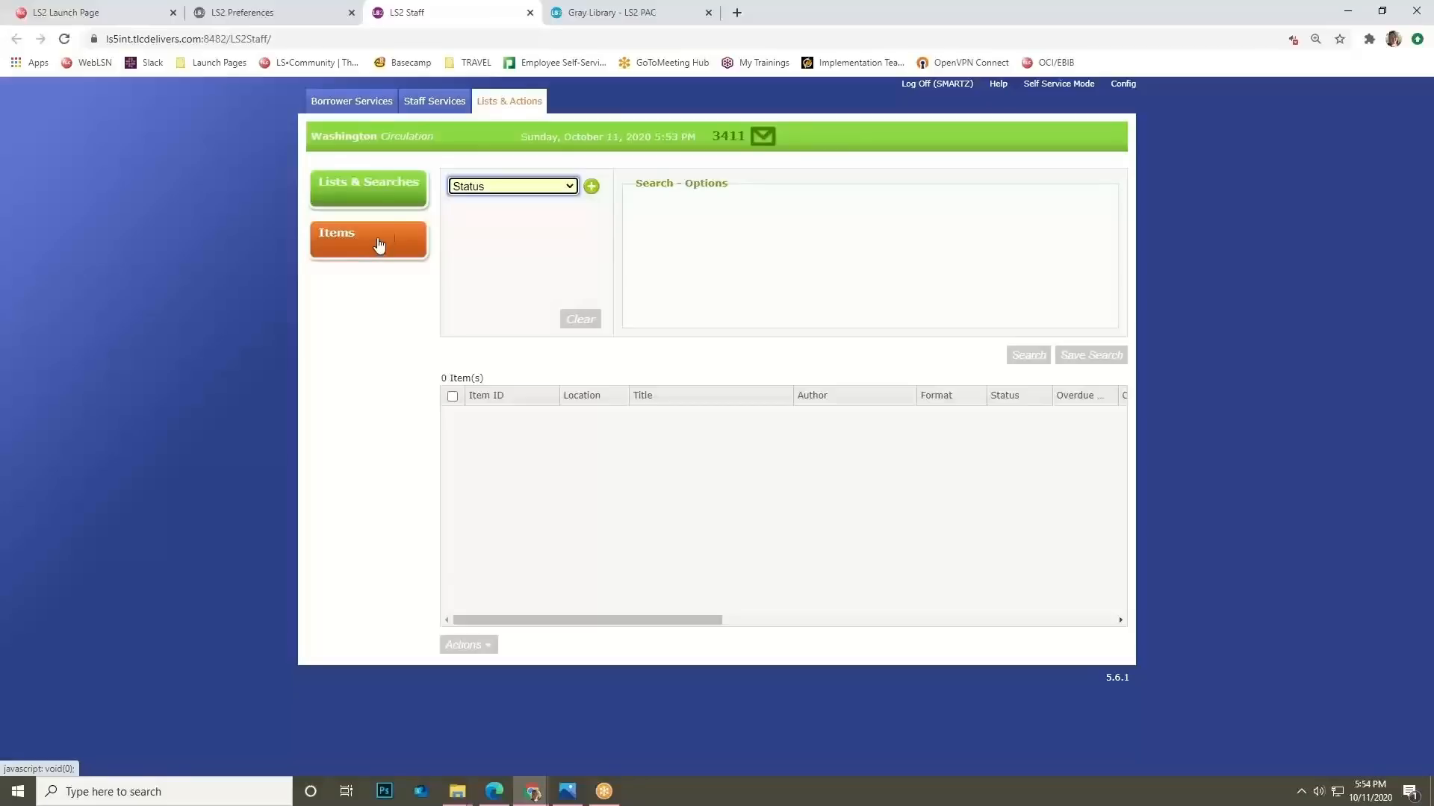
click(550, 192)
click(551, 192)
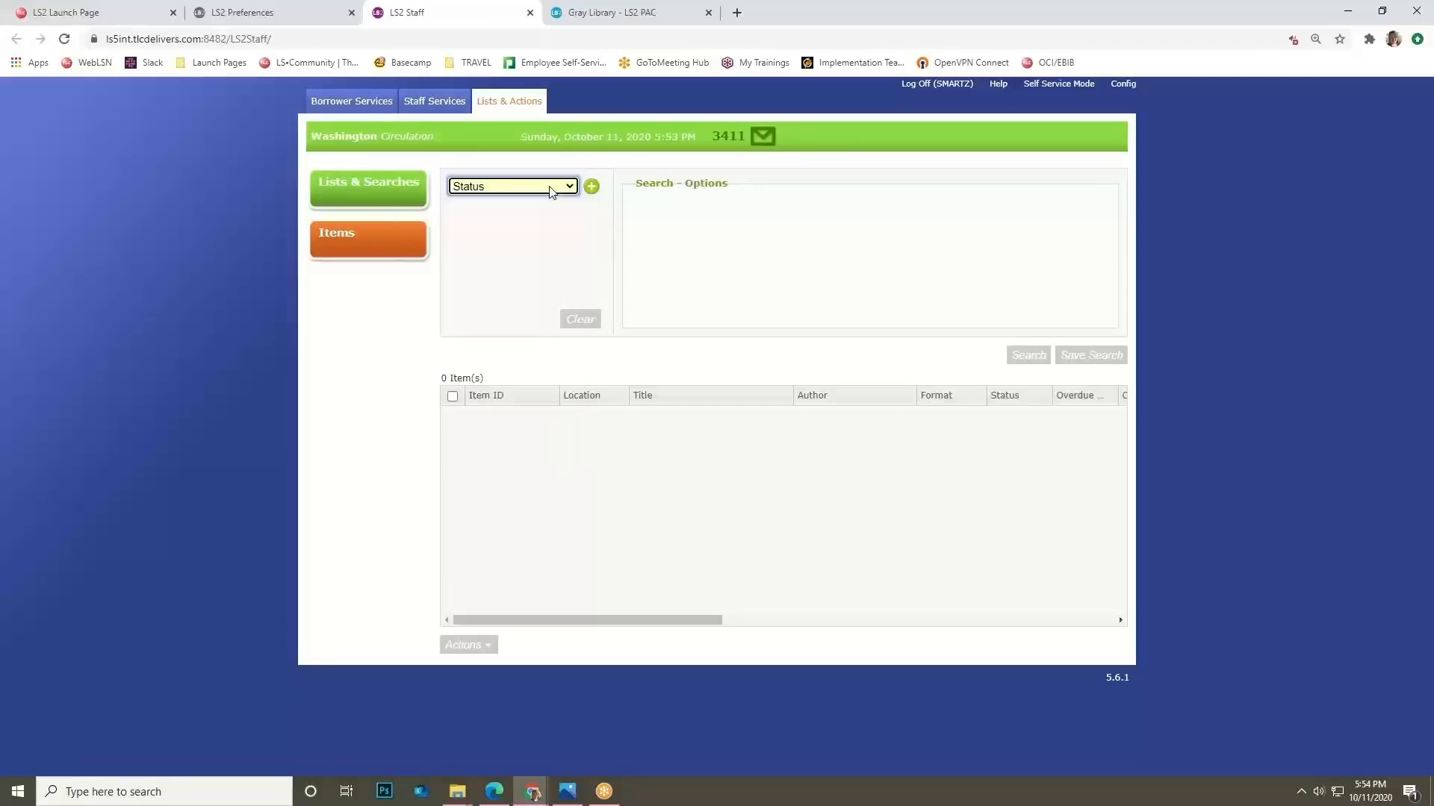
click(591, 186)
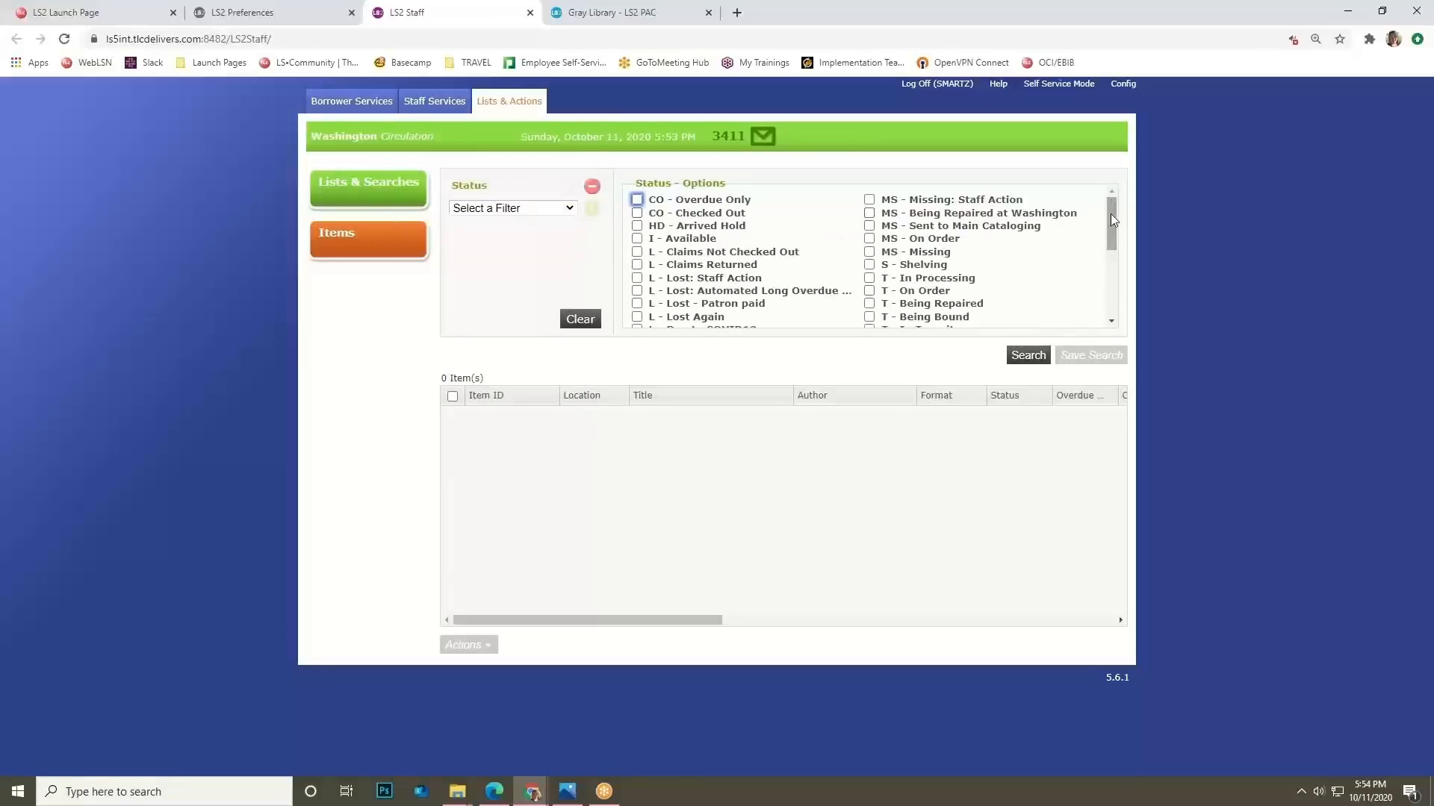
drag(1112, 219, 1112, 228)
drag(644, 307, 634, 307)
click(638, 307)
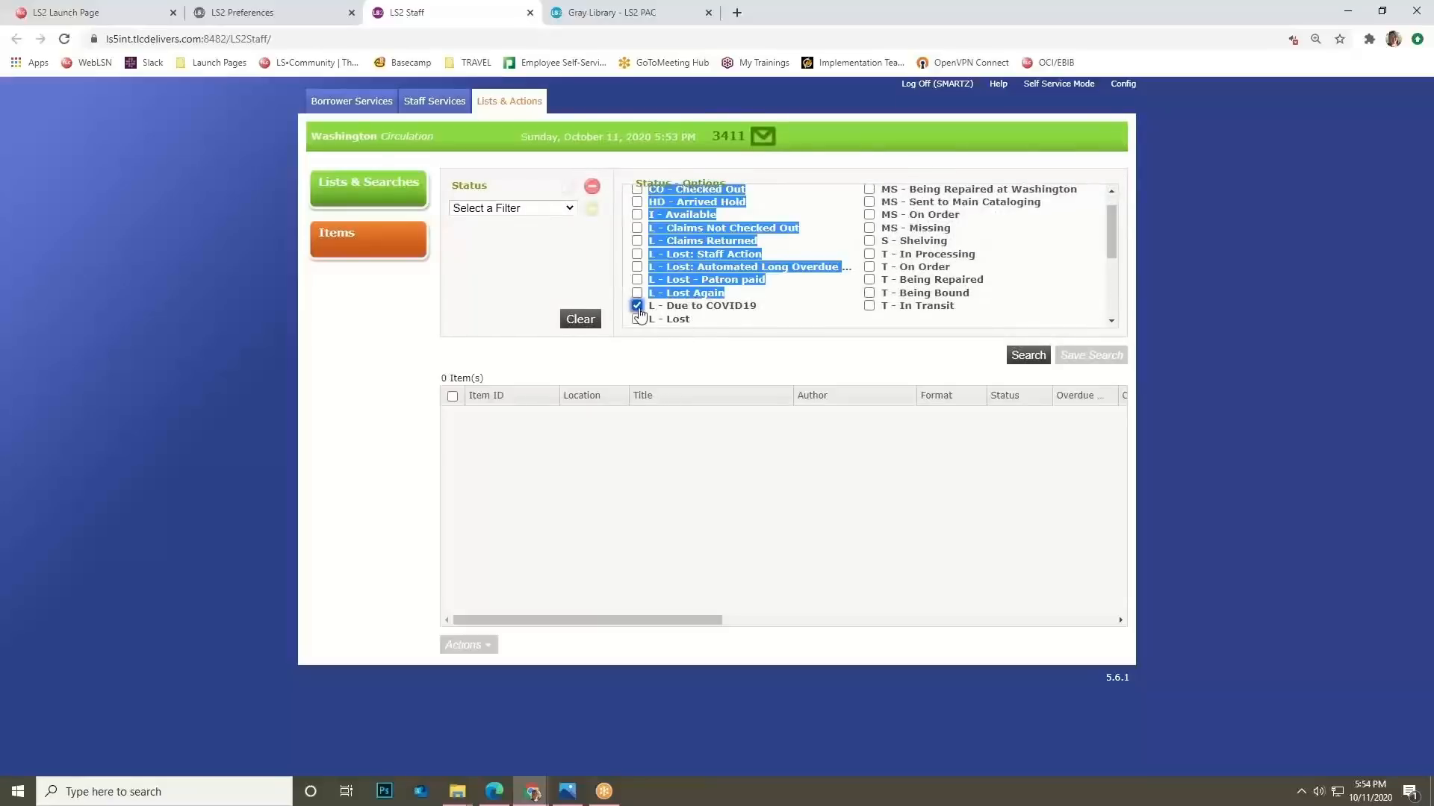
click(1026, 356)
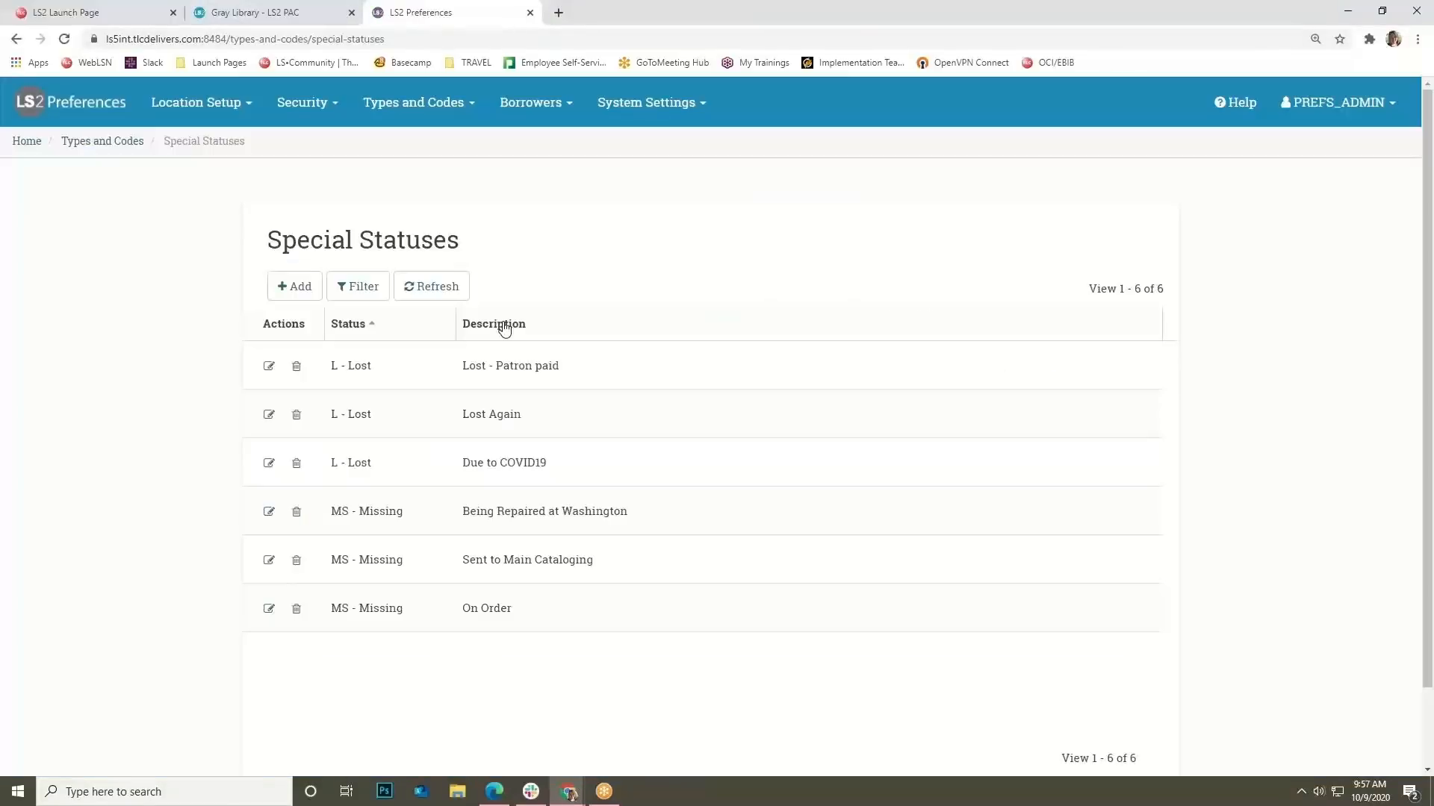
click(416, 102)
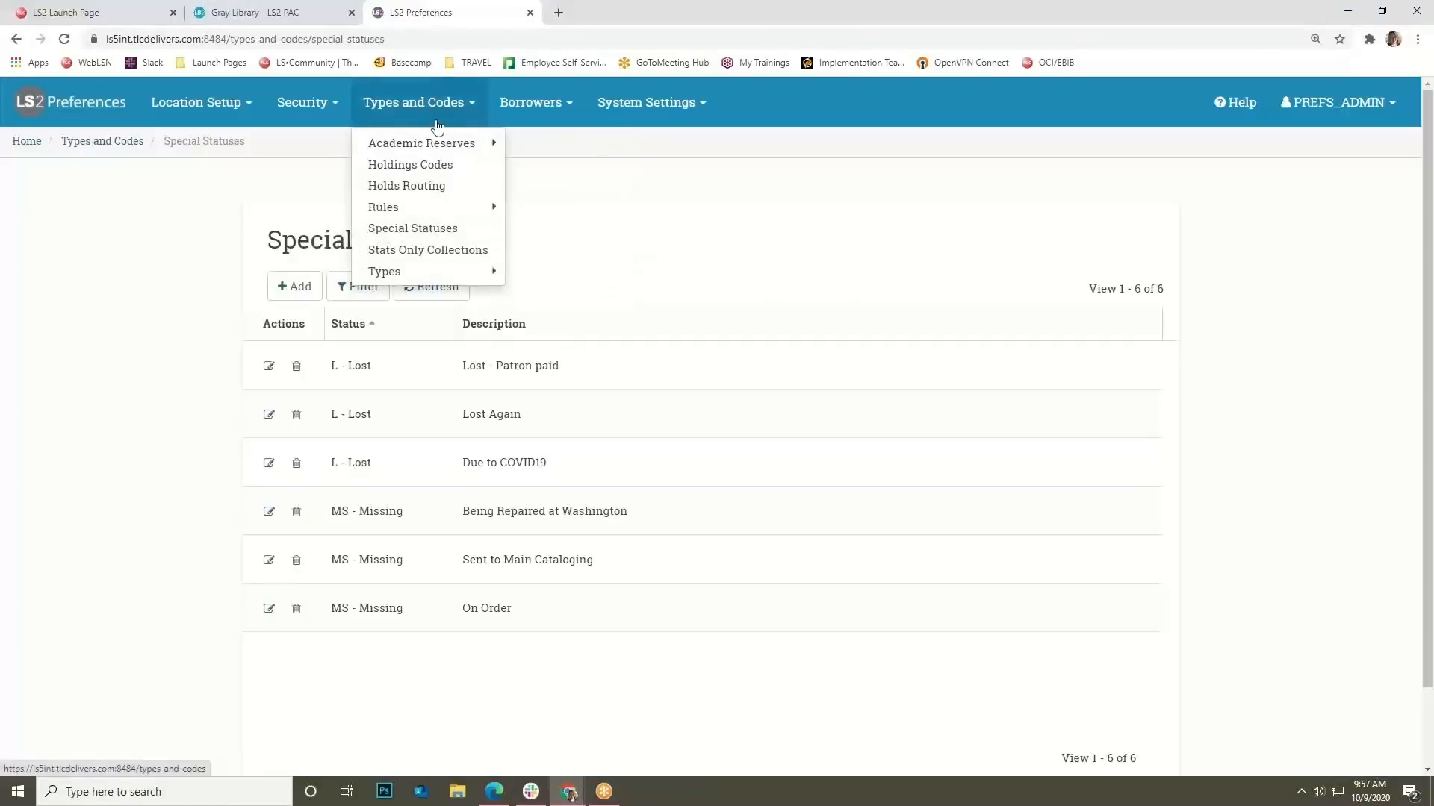
Open the Stats Only Collections list and preview the Add dialog, cancelling without saving.
click(433, 256)
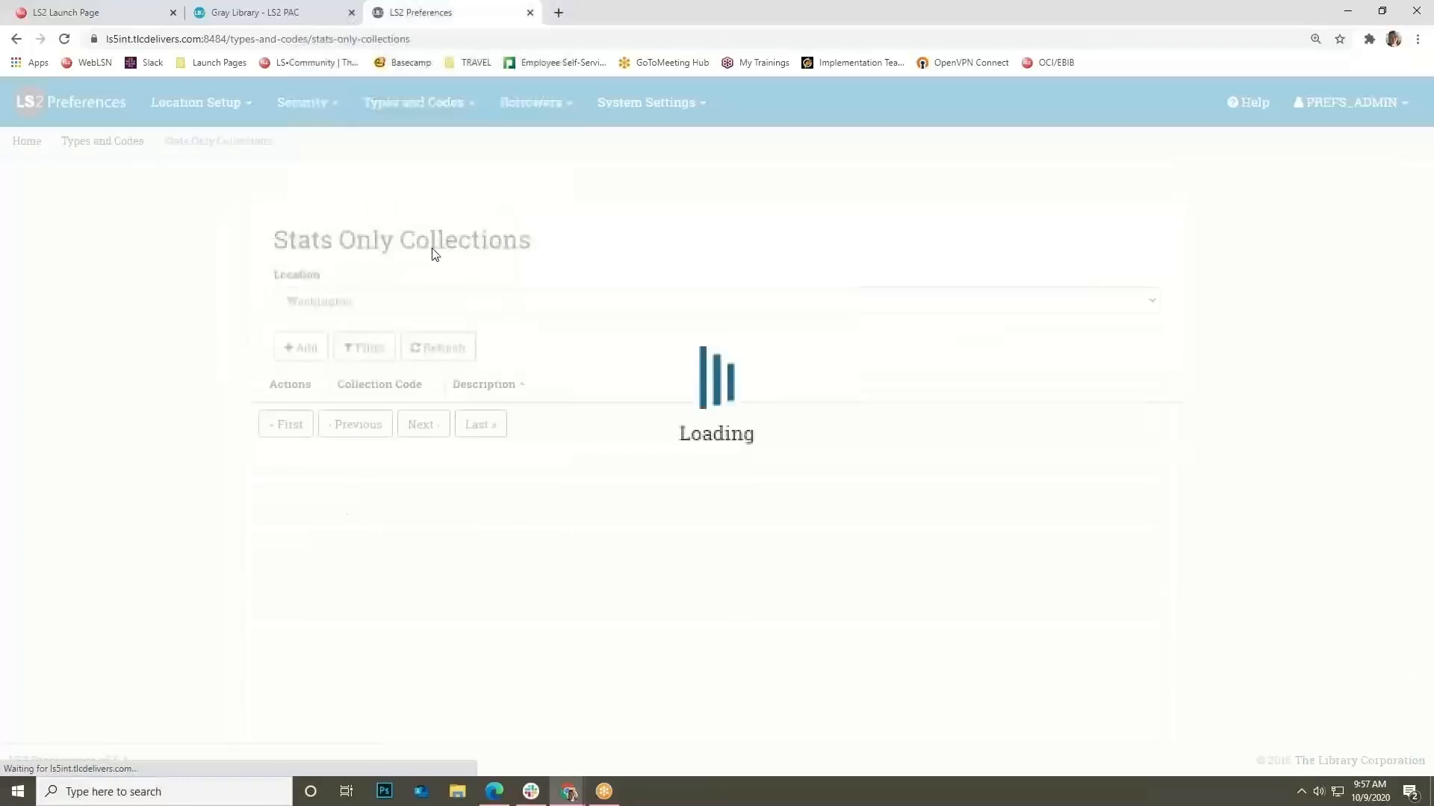
scroll(441, 441, down, 1)
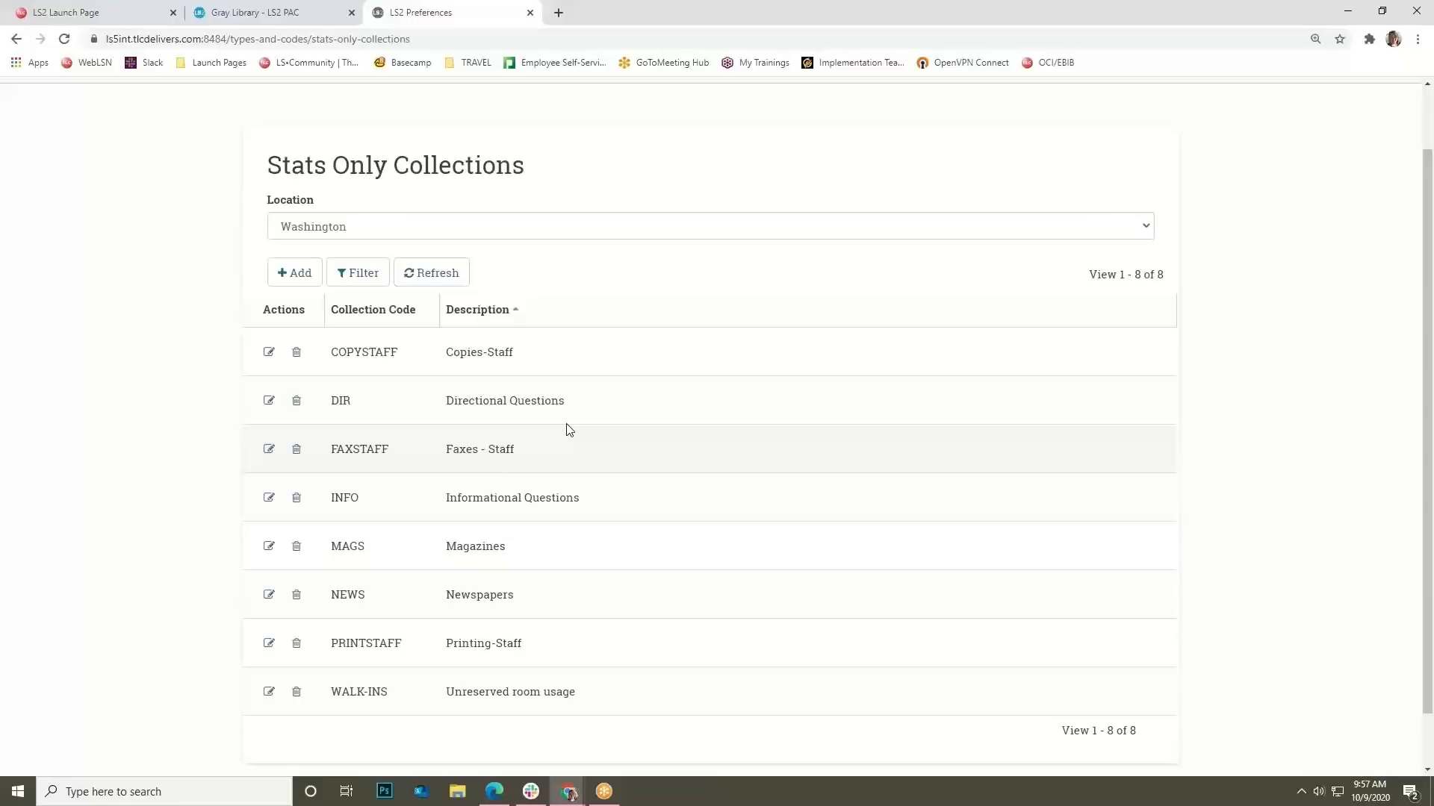
click(293, 272)
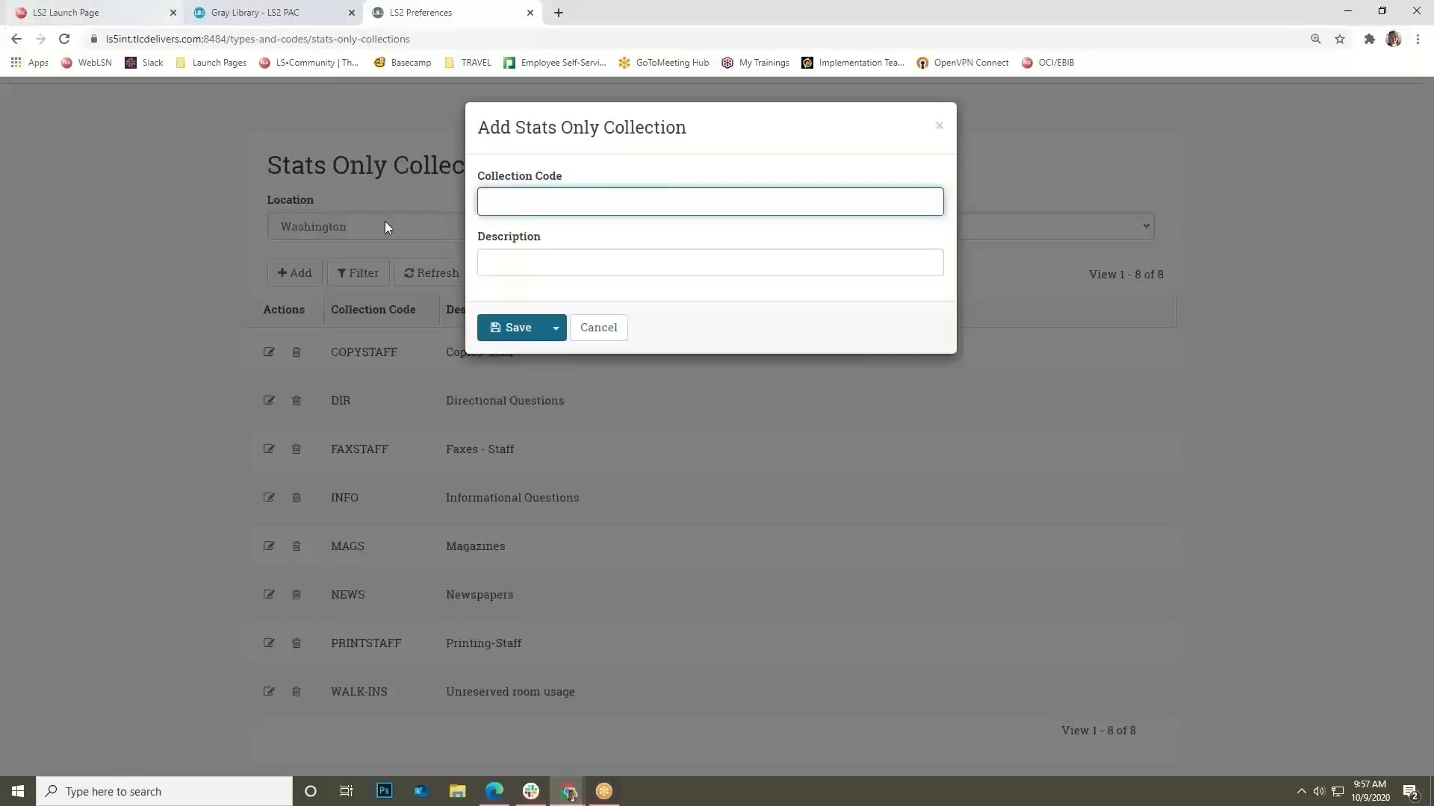
click(605, 329)
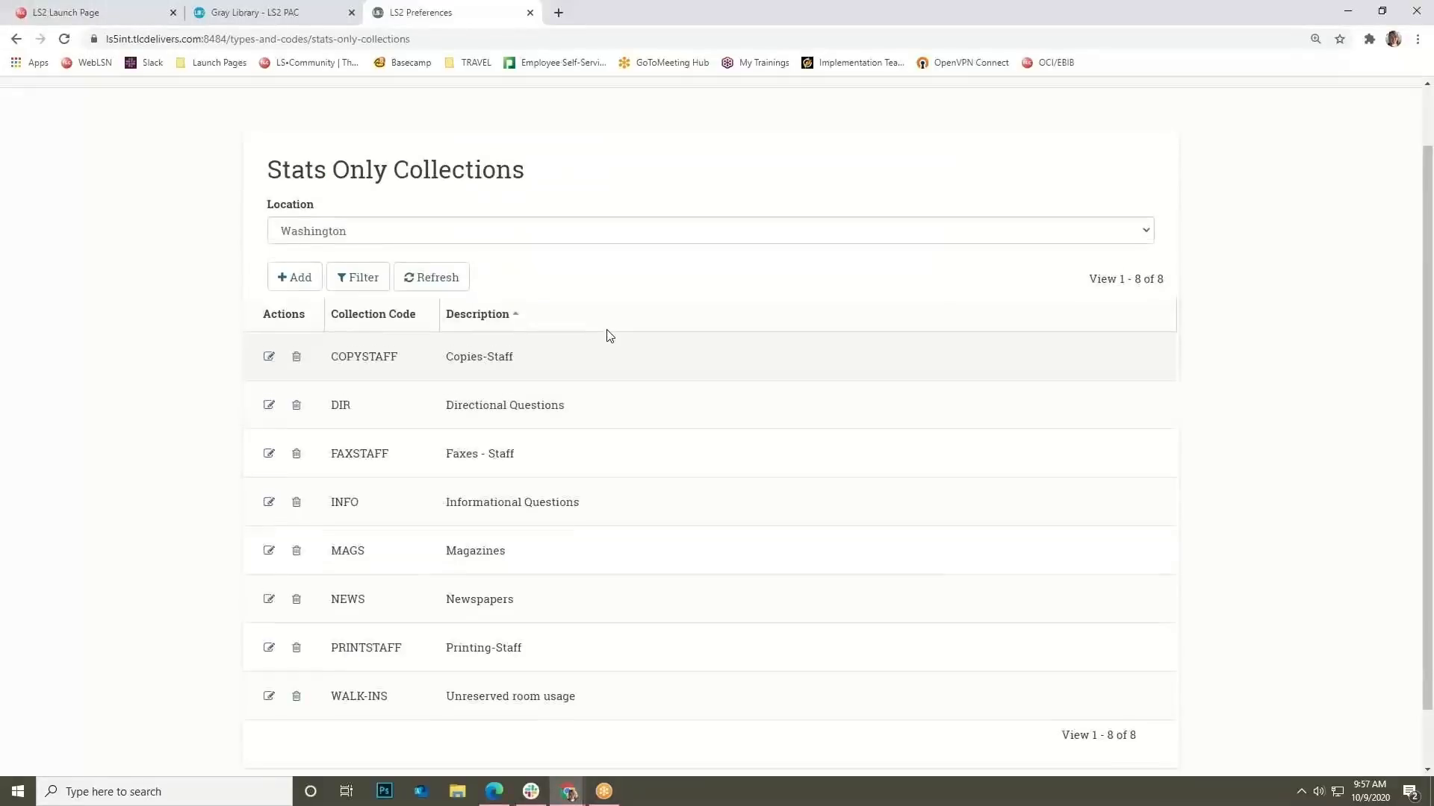
scroll(590, 317, up, 1)
click(453, 105)
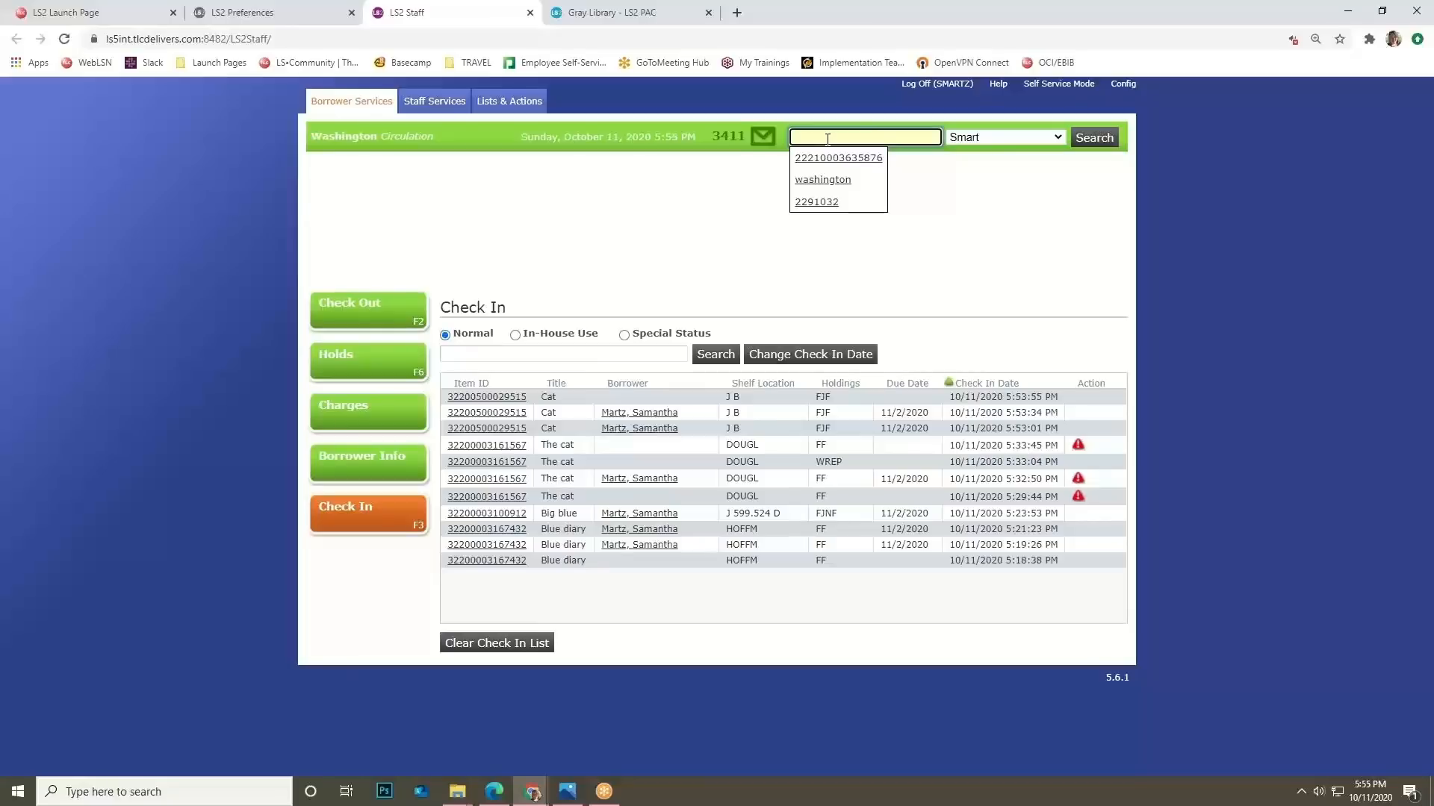
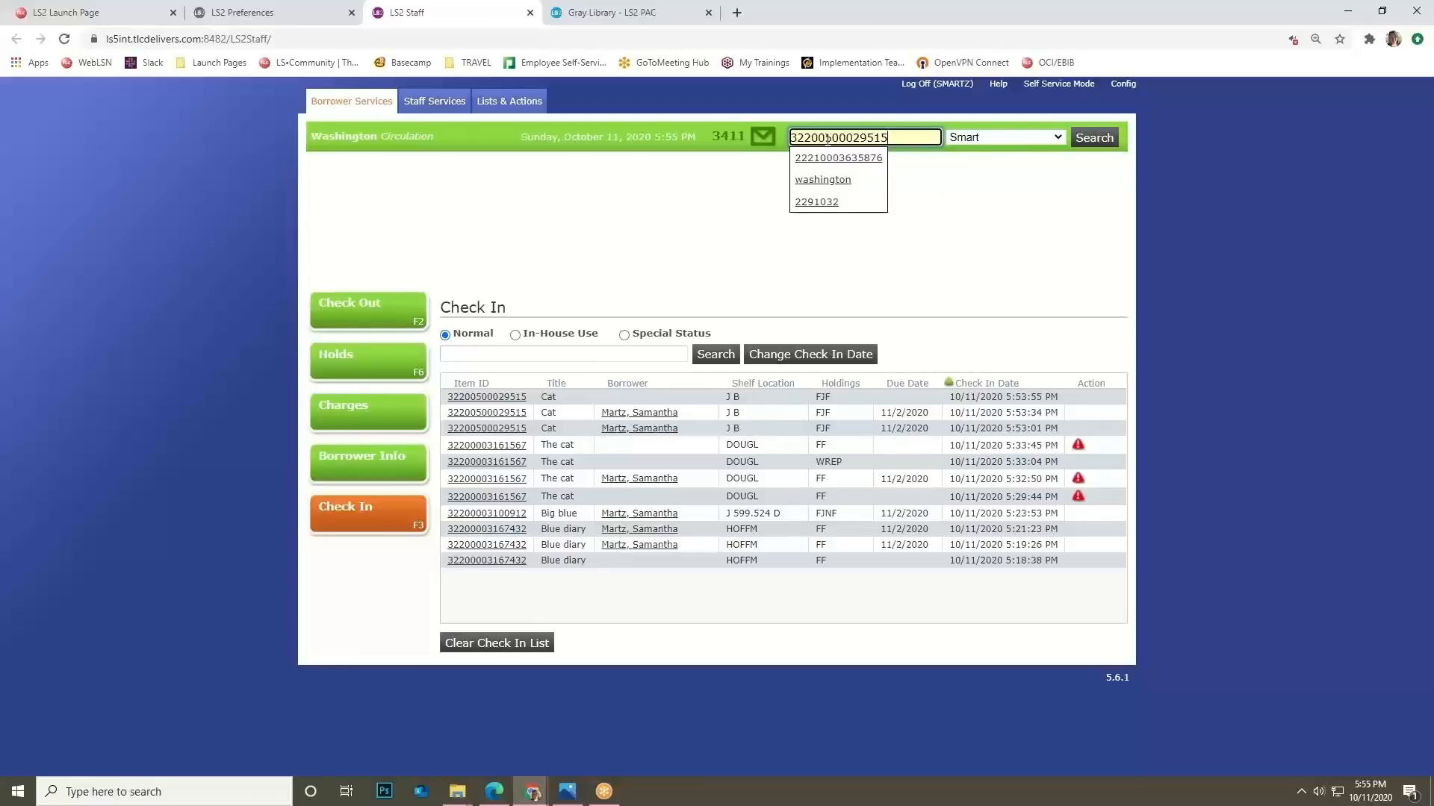
Search for the borrower and open the first matching borrower record.
click(872, 185)
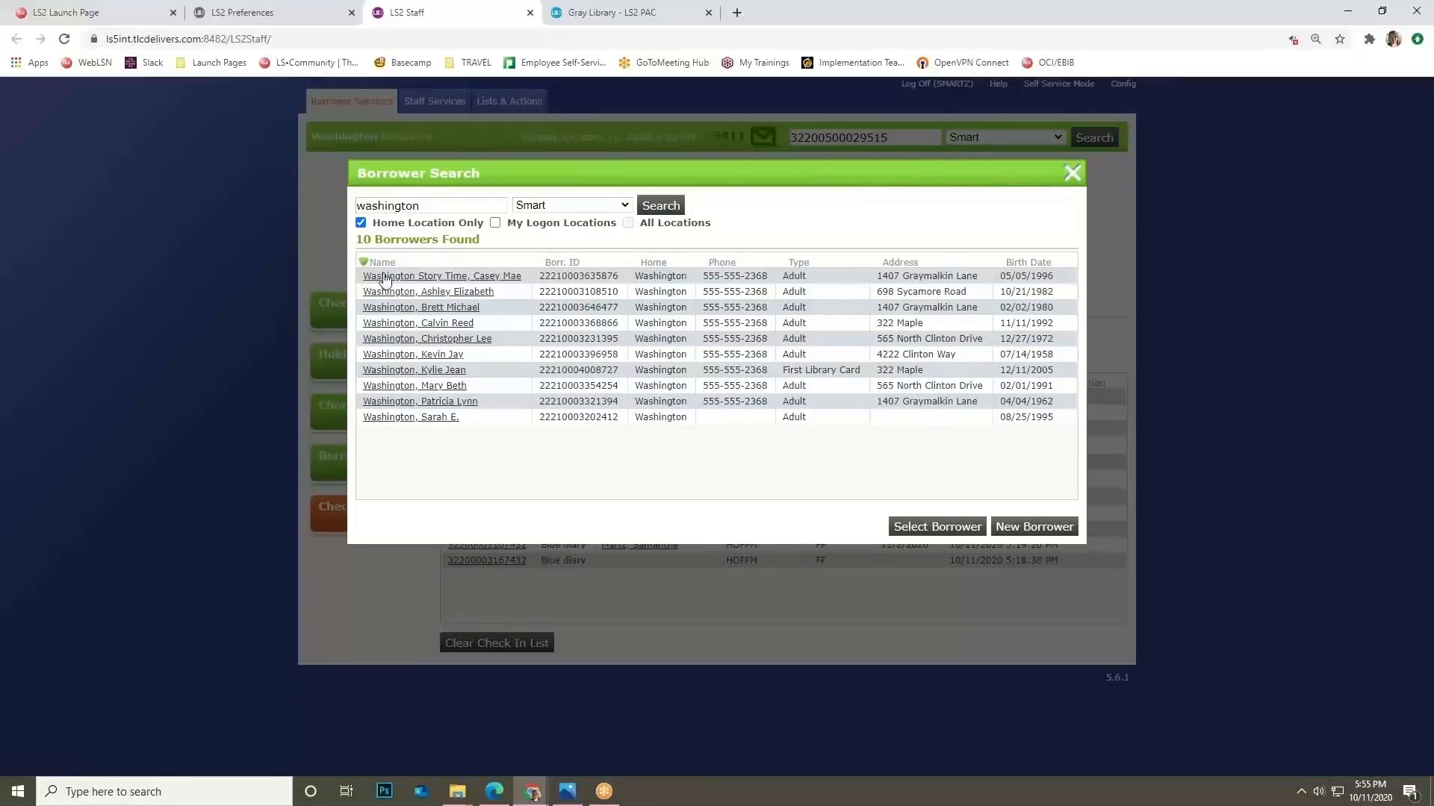
click(451, 278)
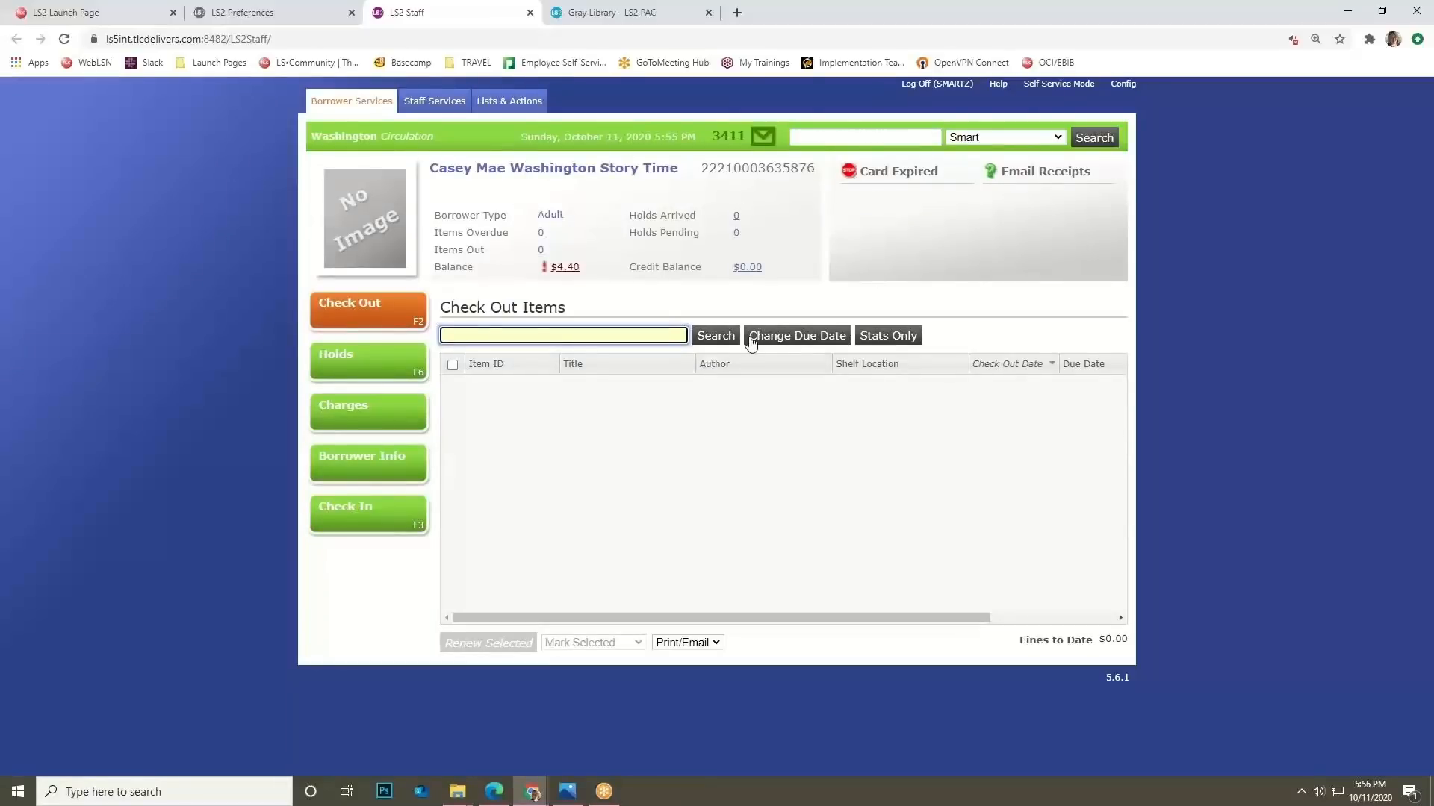
Record a stats-only checkout of quantity 1 under DIR - Directional Questions.
click(907, 339)
click(834, 250)
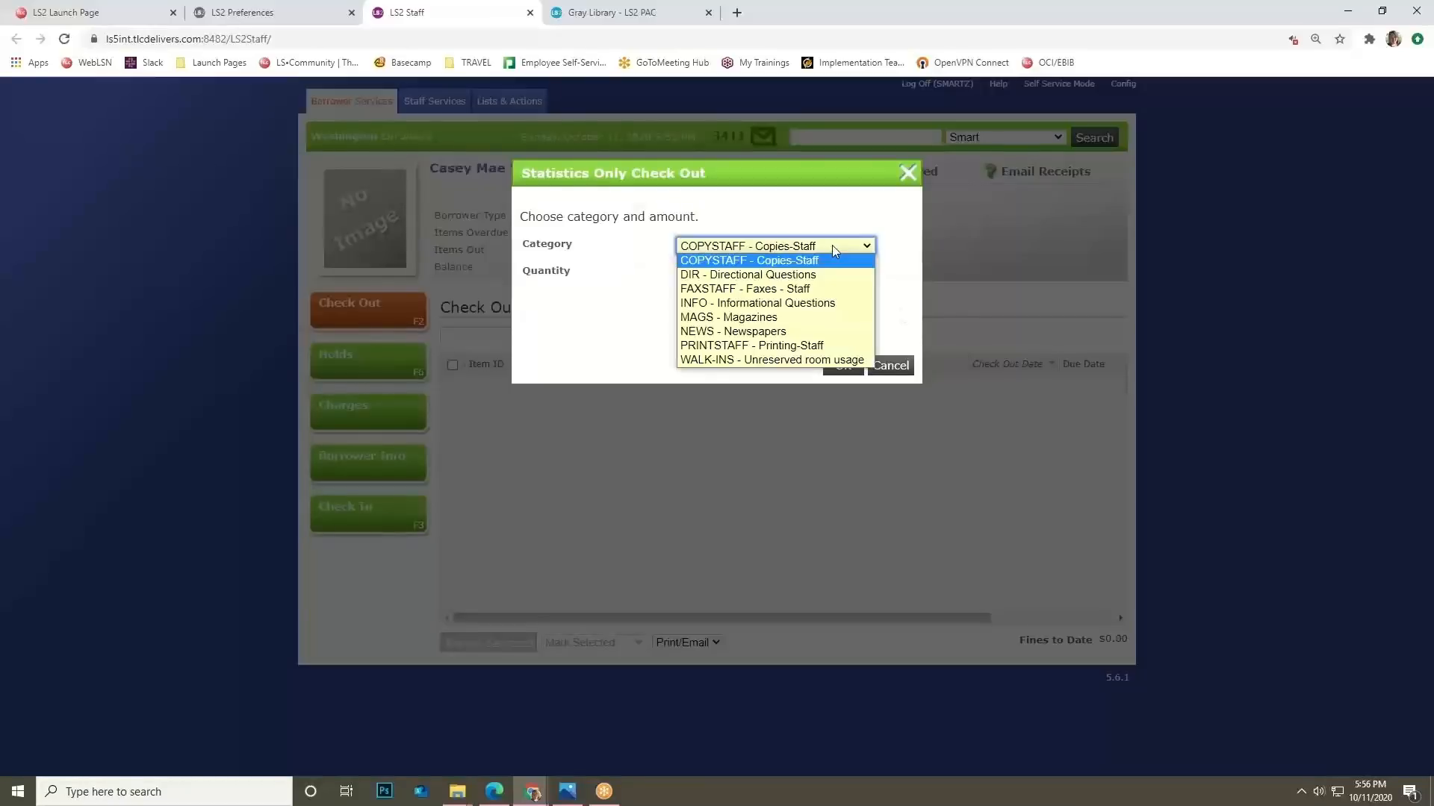
click(770, 277)
text(10)
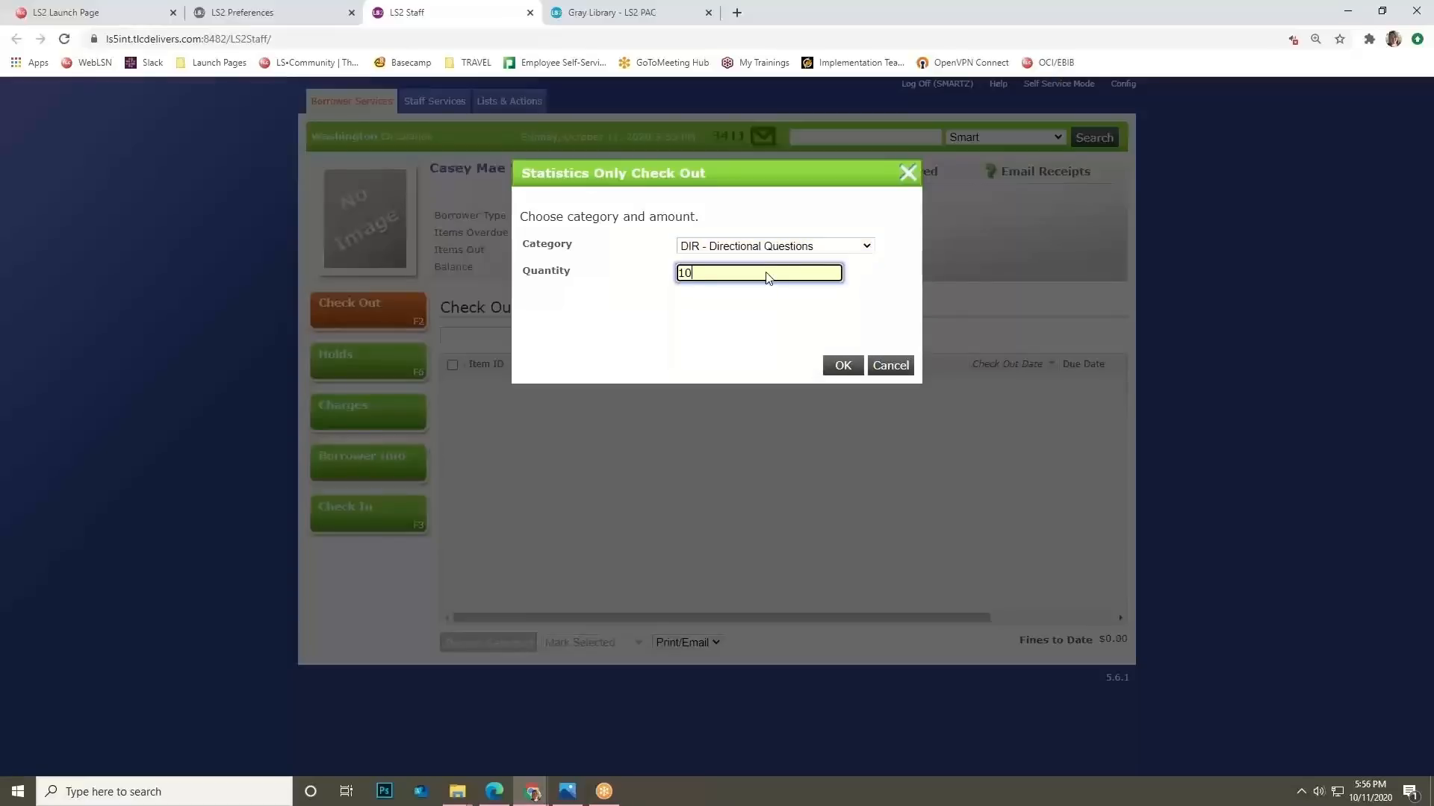
click(859, 365)
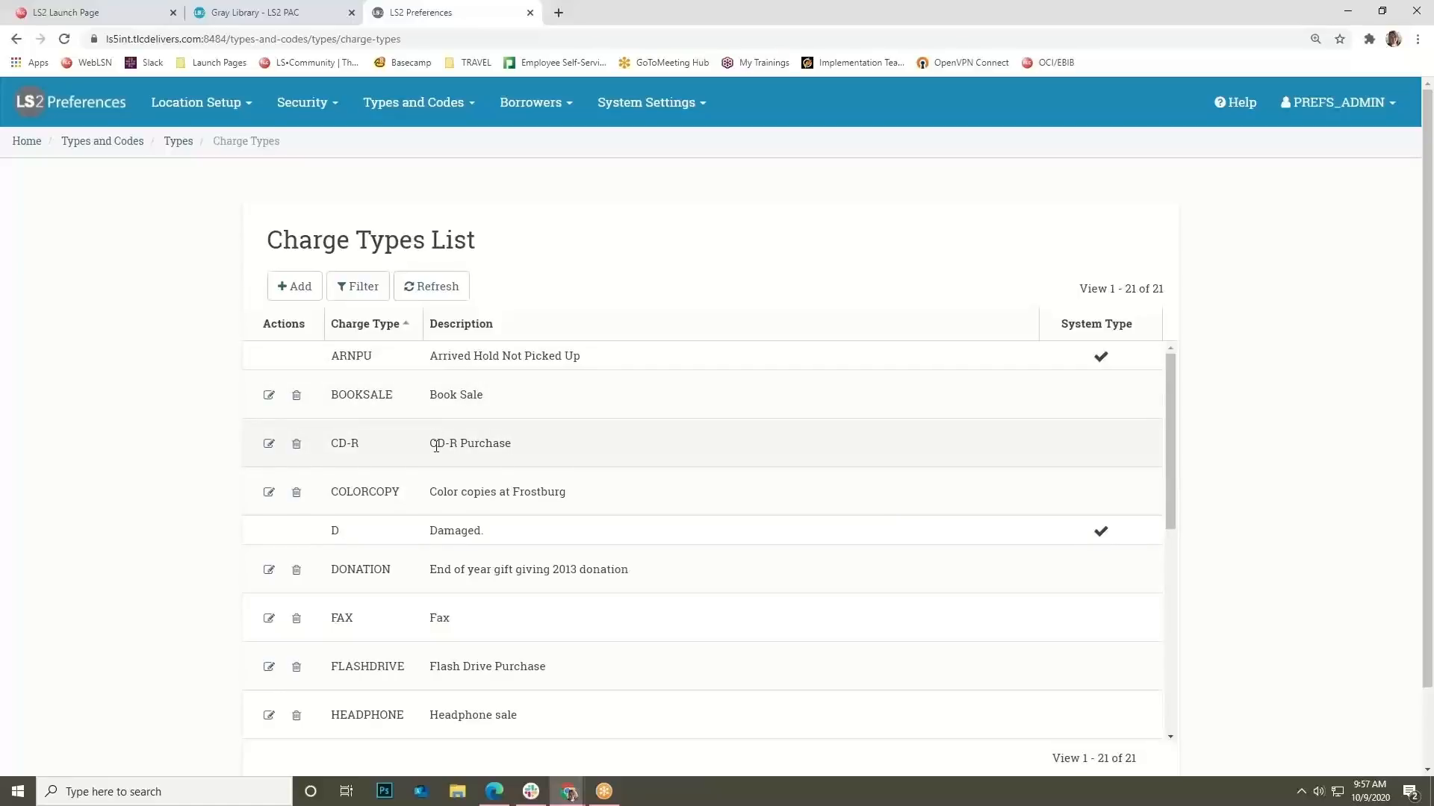
Preview the new charge type form, dismiss it, and go to Borrowers > Borrower Fields.
click(308, 288)
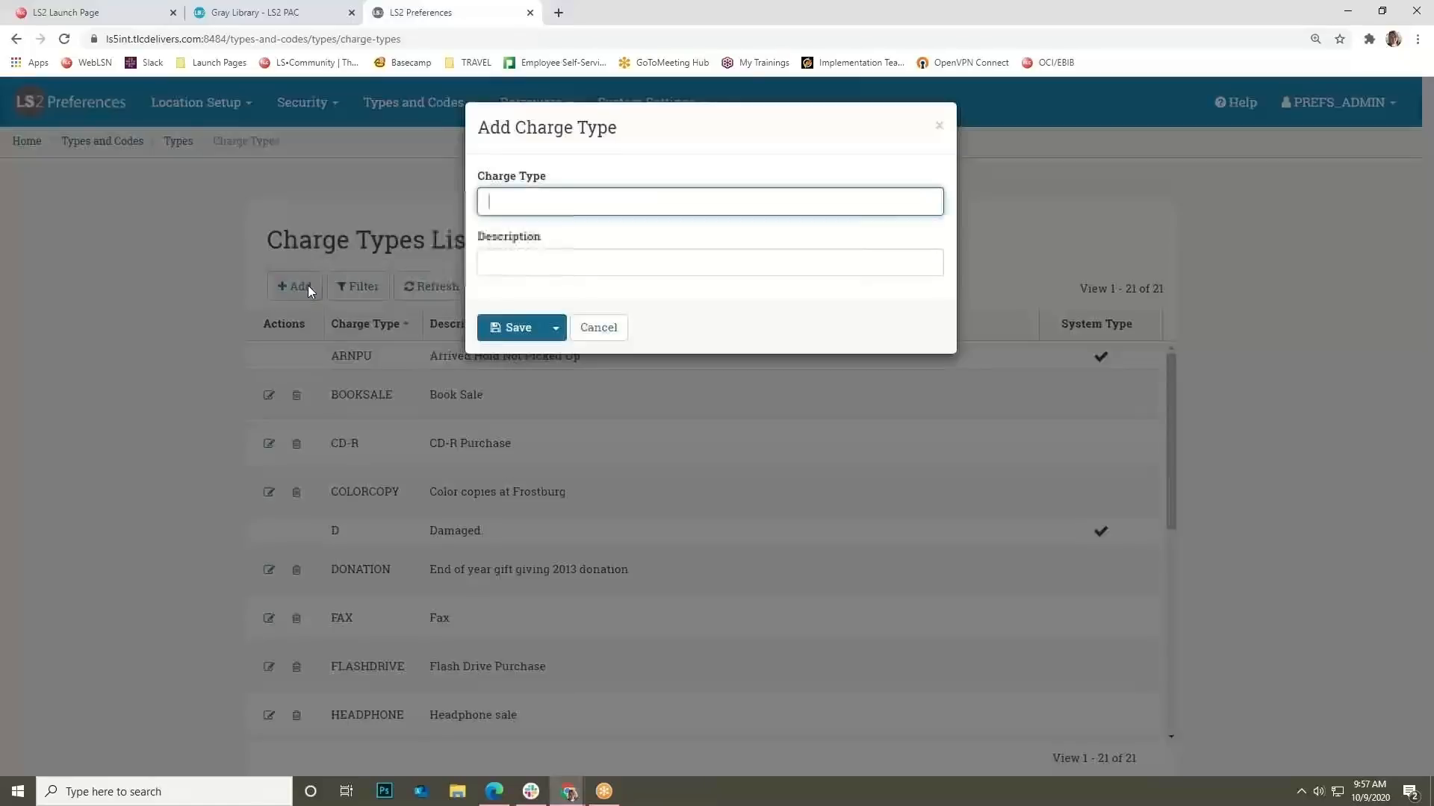
click(224, 493)
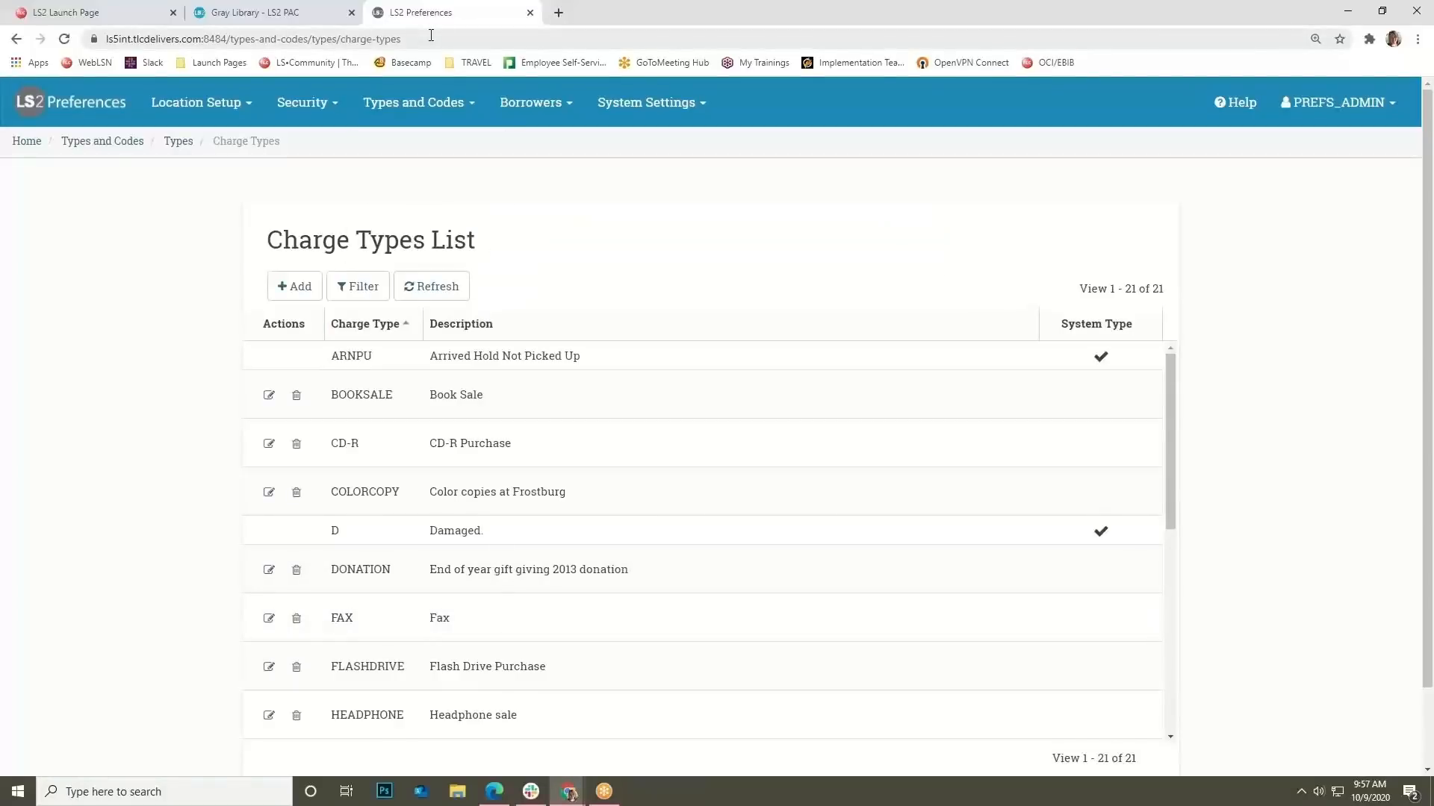
mouse_move(556, 117)
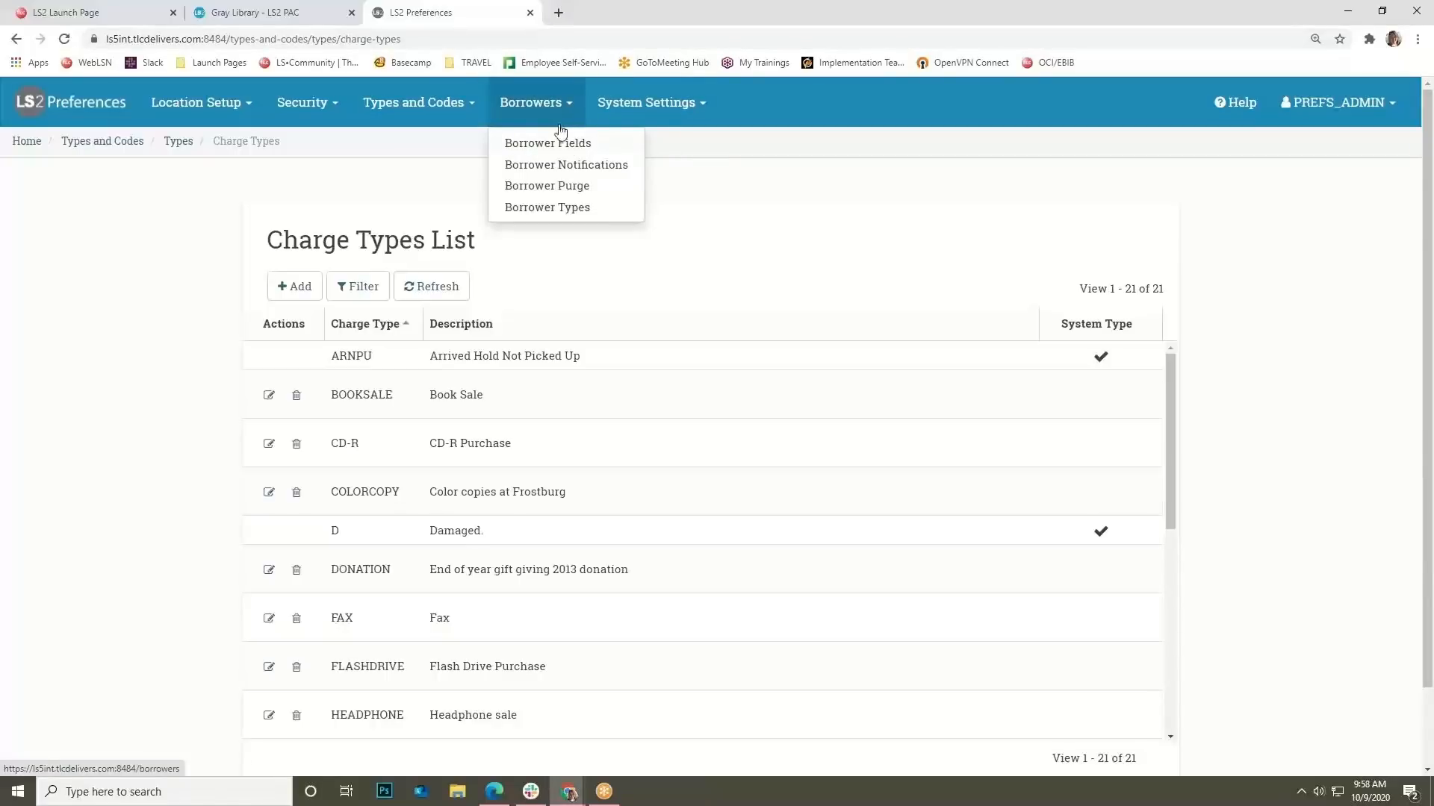
click(571, 145)
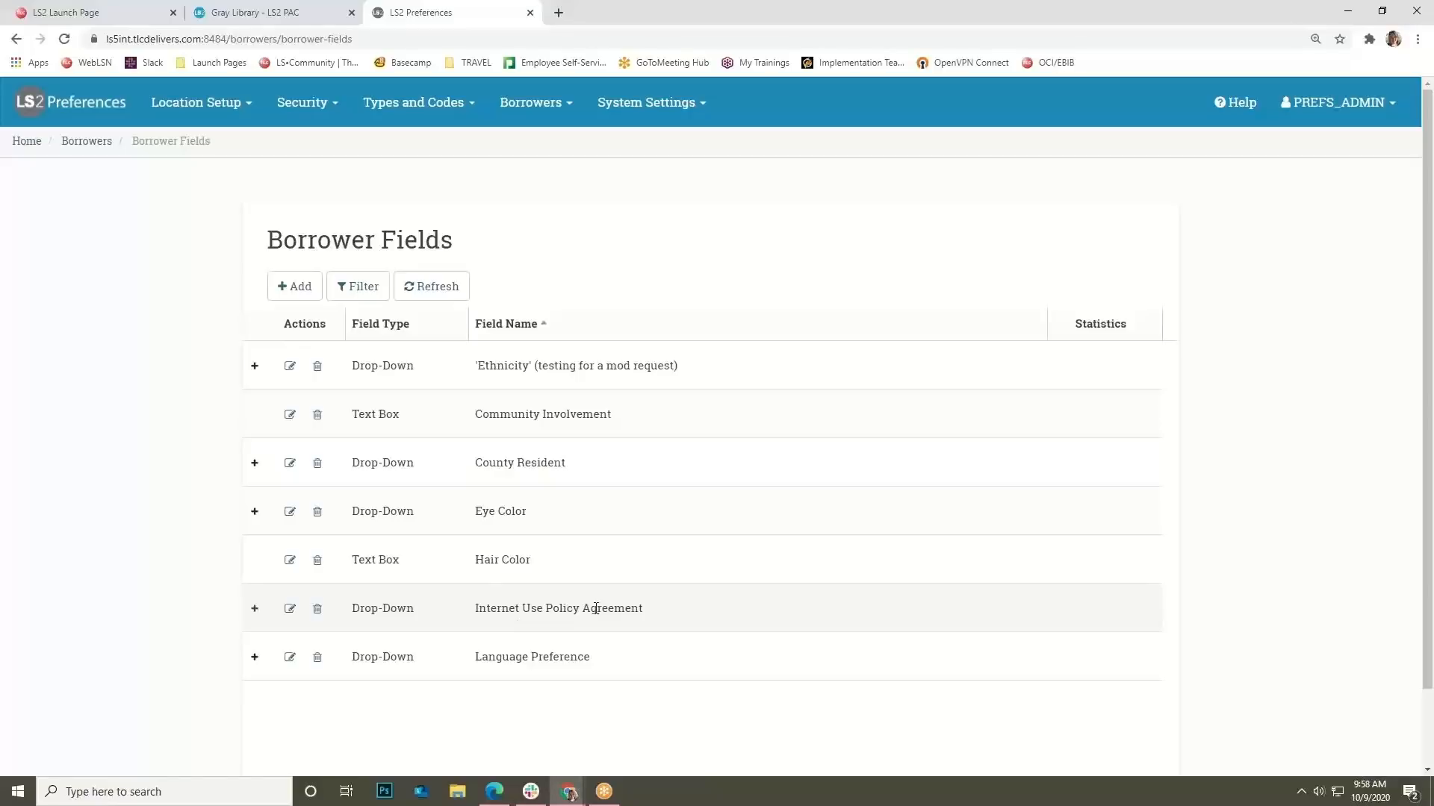
click(303, 291)
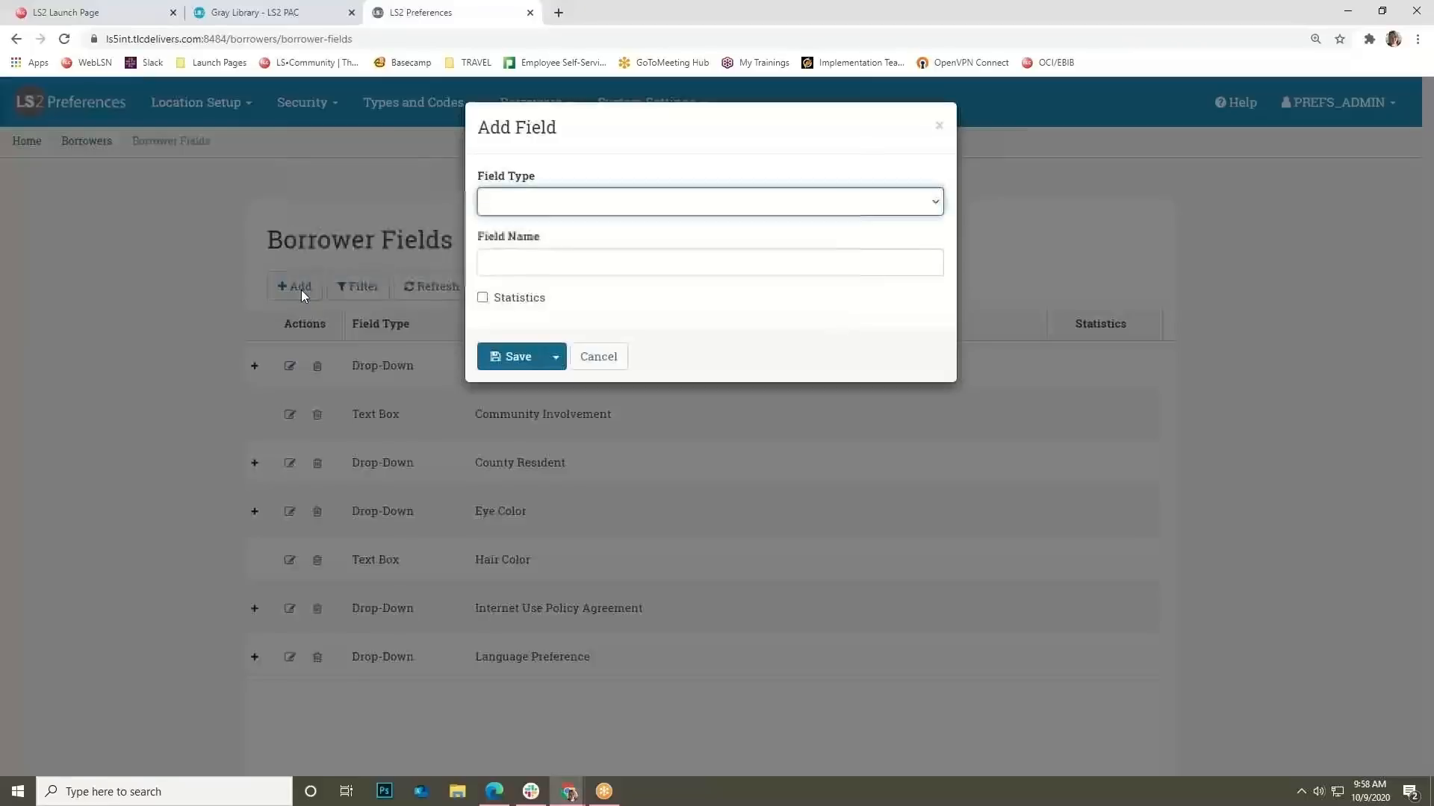
click(535, 206)
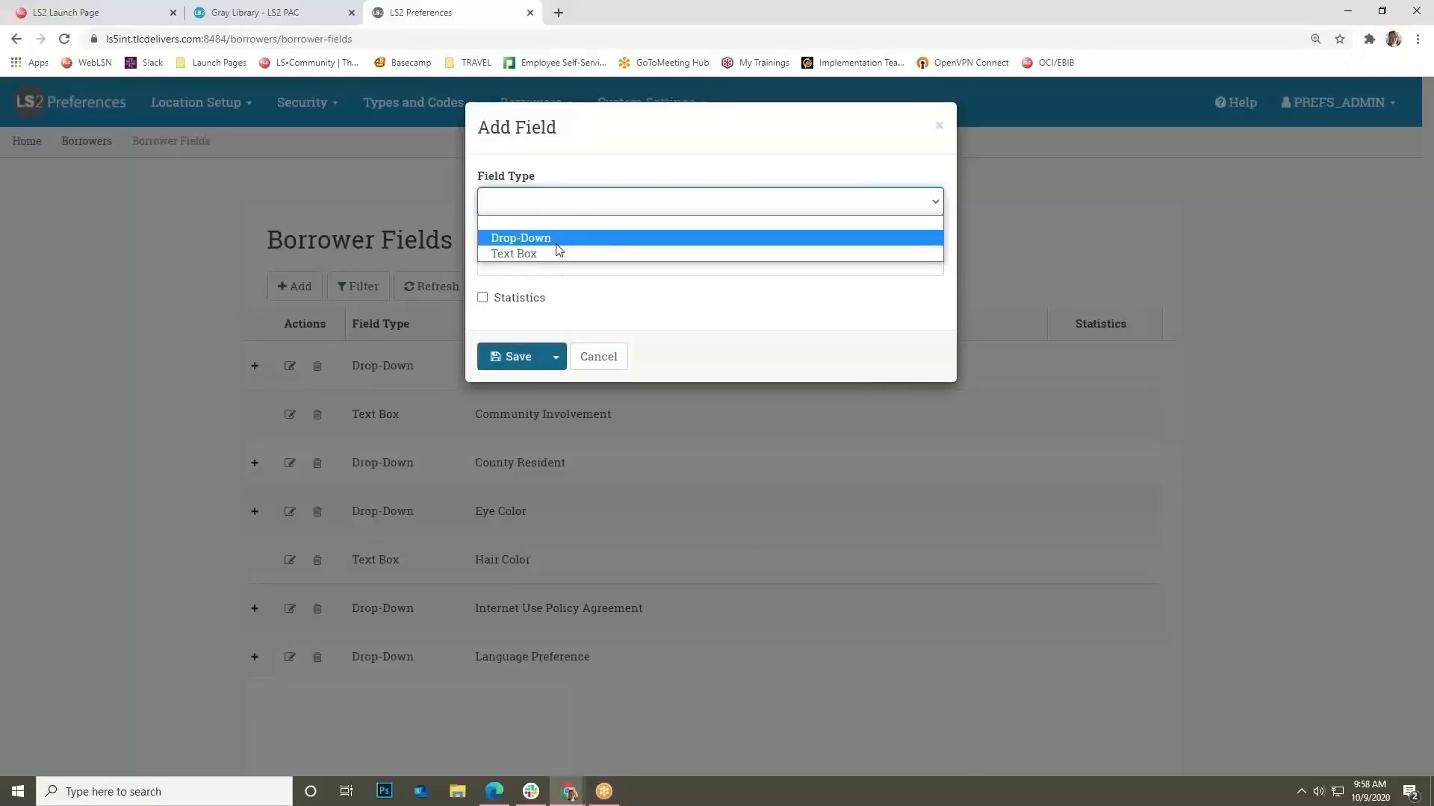
click(557, 293)
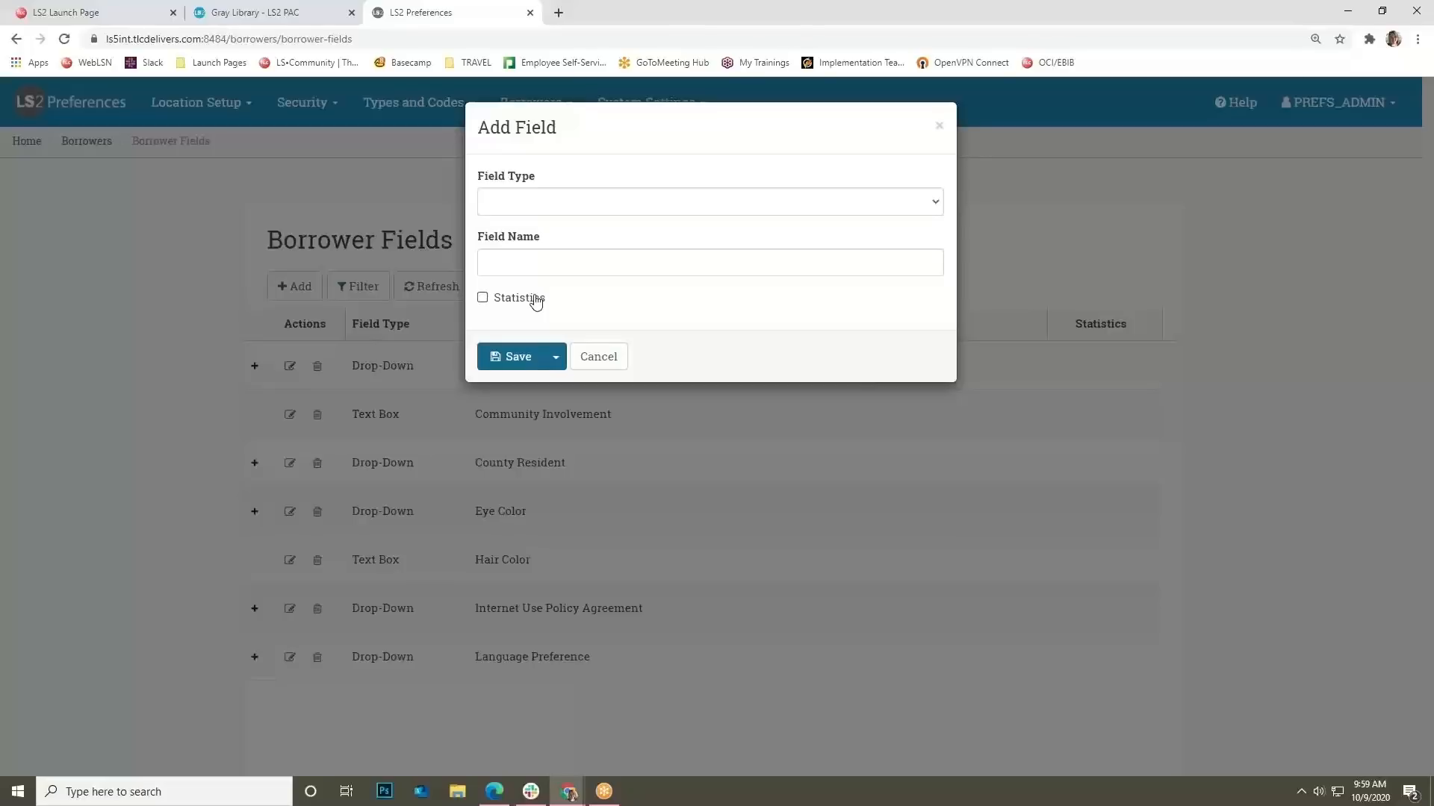
click(534, 299)
click(598, 356)
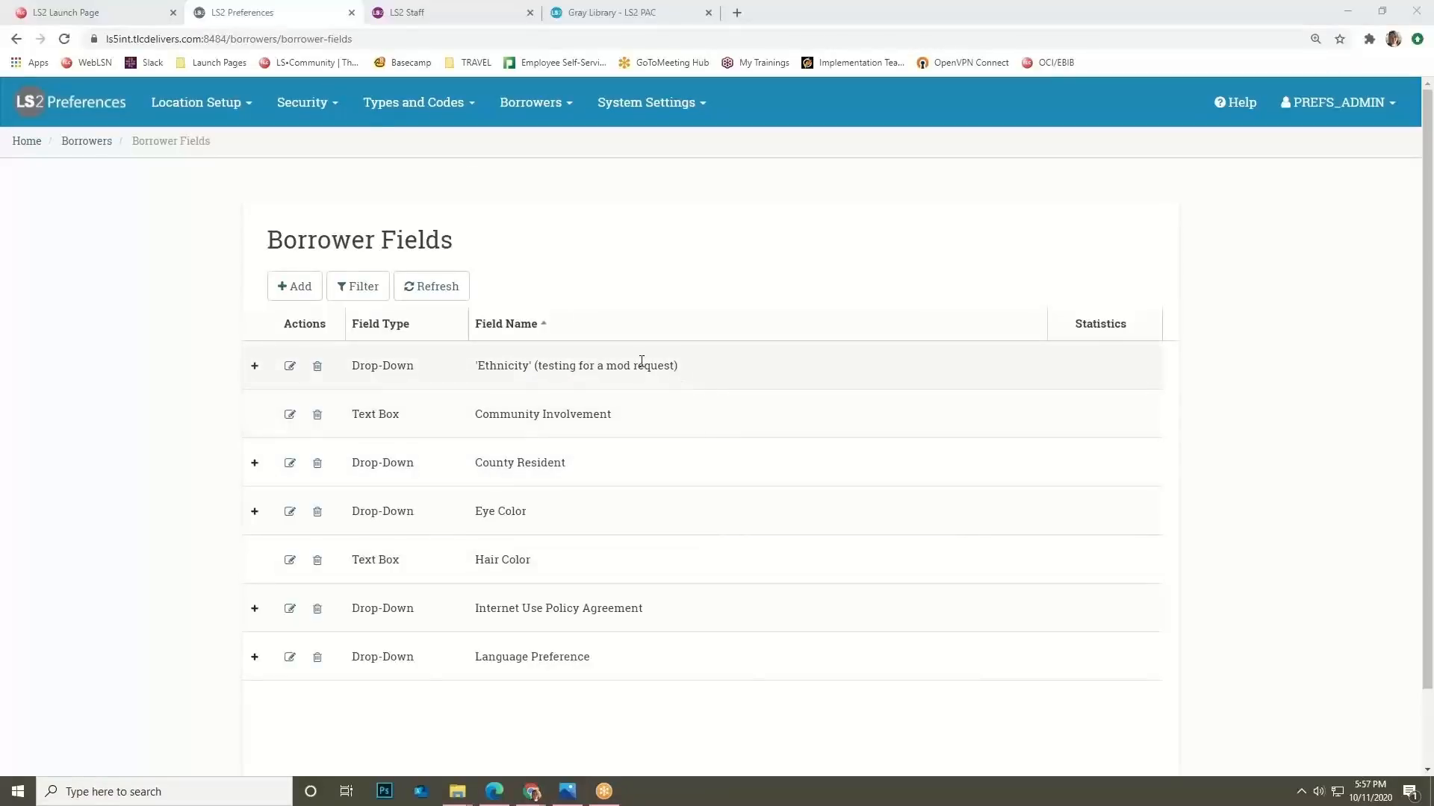
In LS2 Staff, show the borrower's Extra Info fields and check the Ethnicity choices unchanged.
click(471, 21)
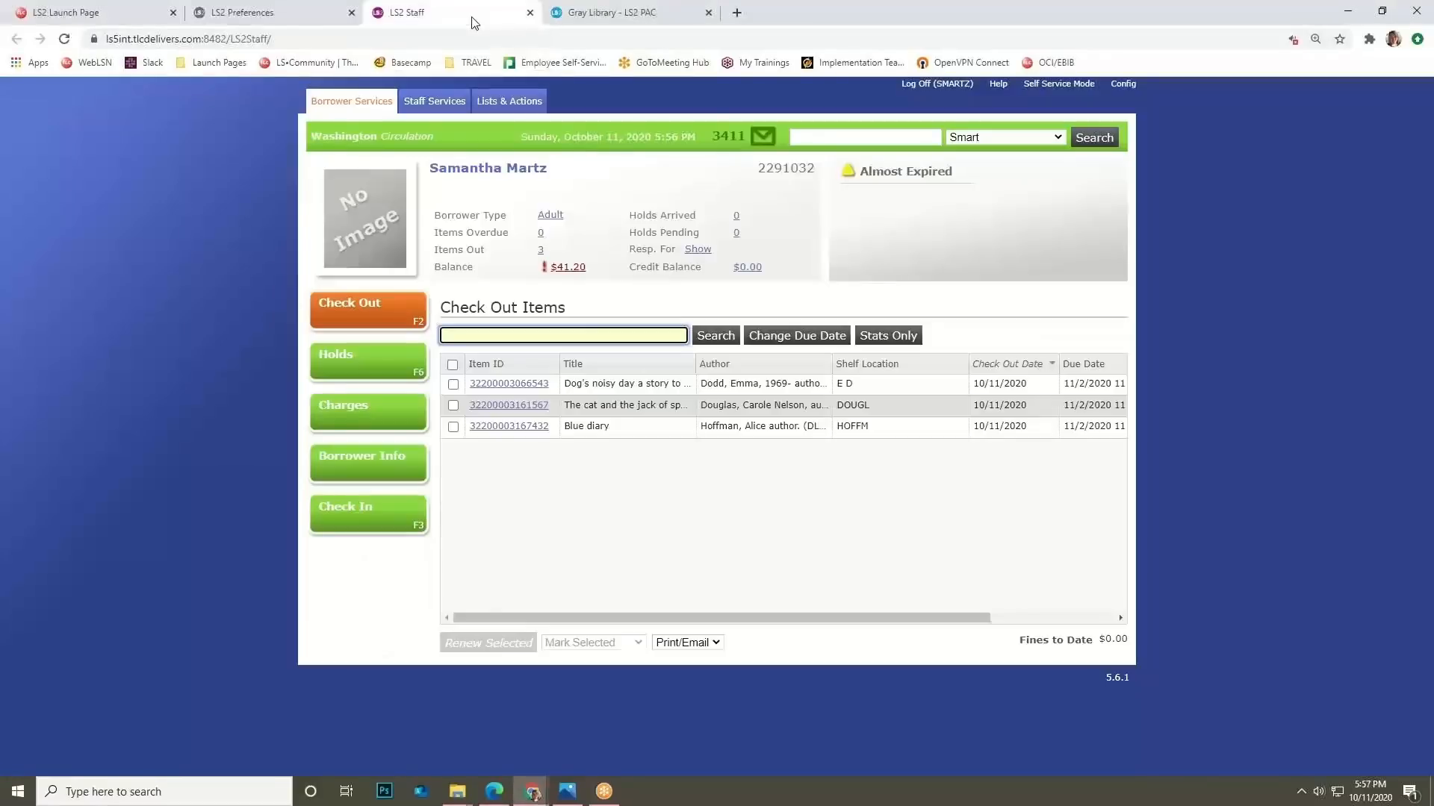
click(364, 458)
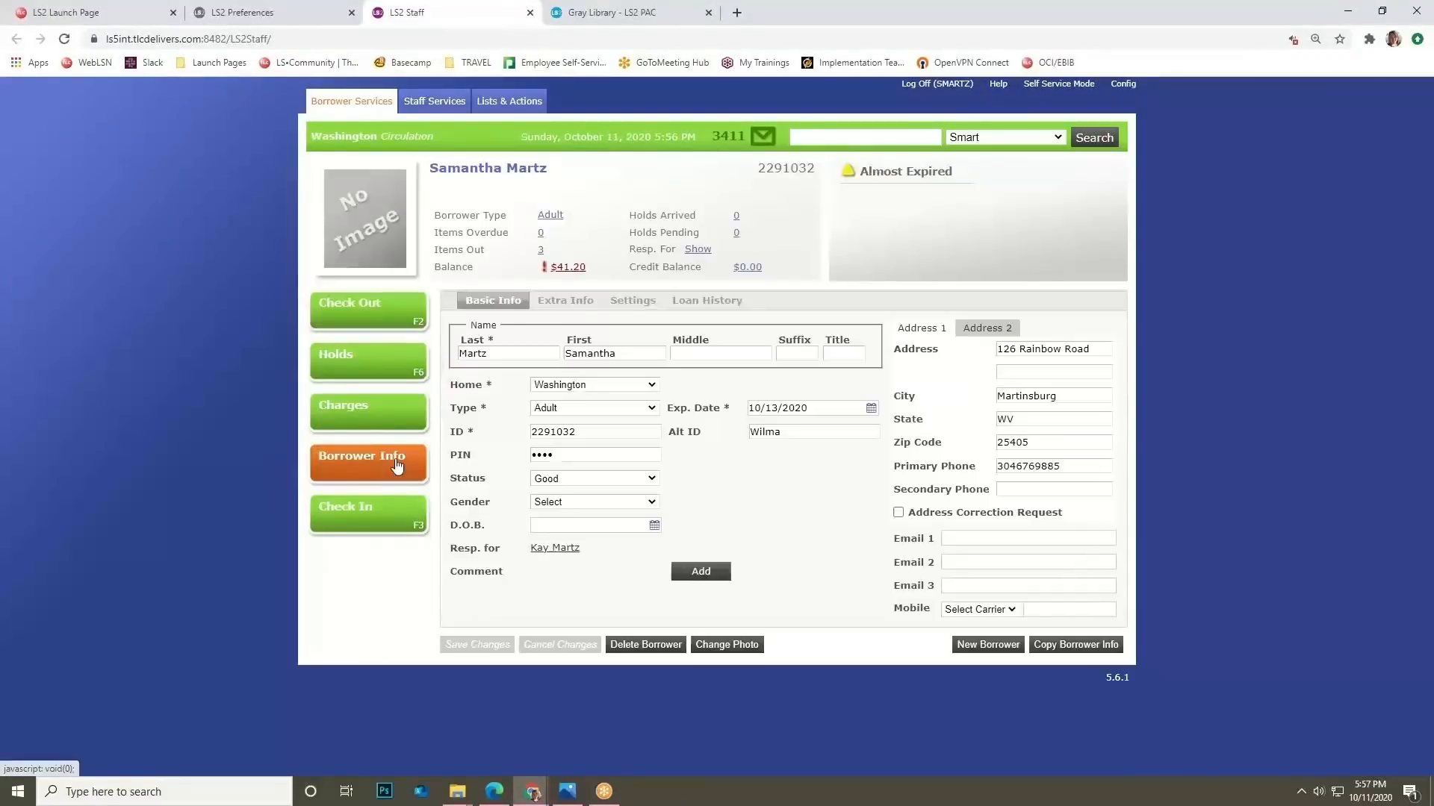
click(565, 303)
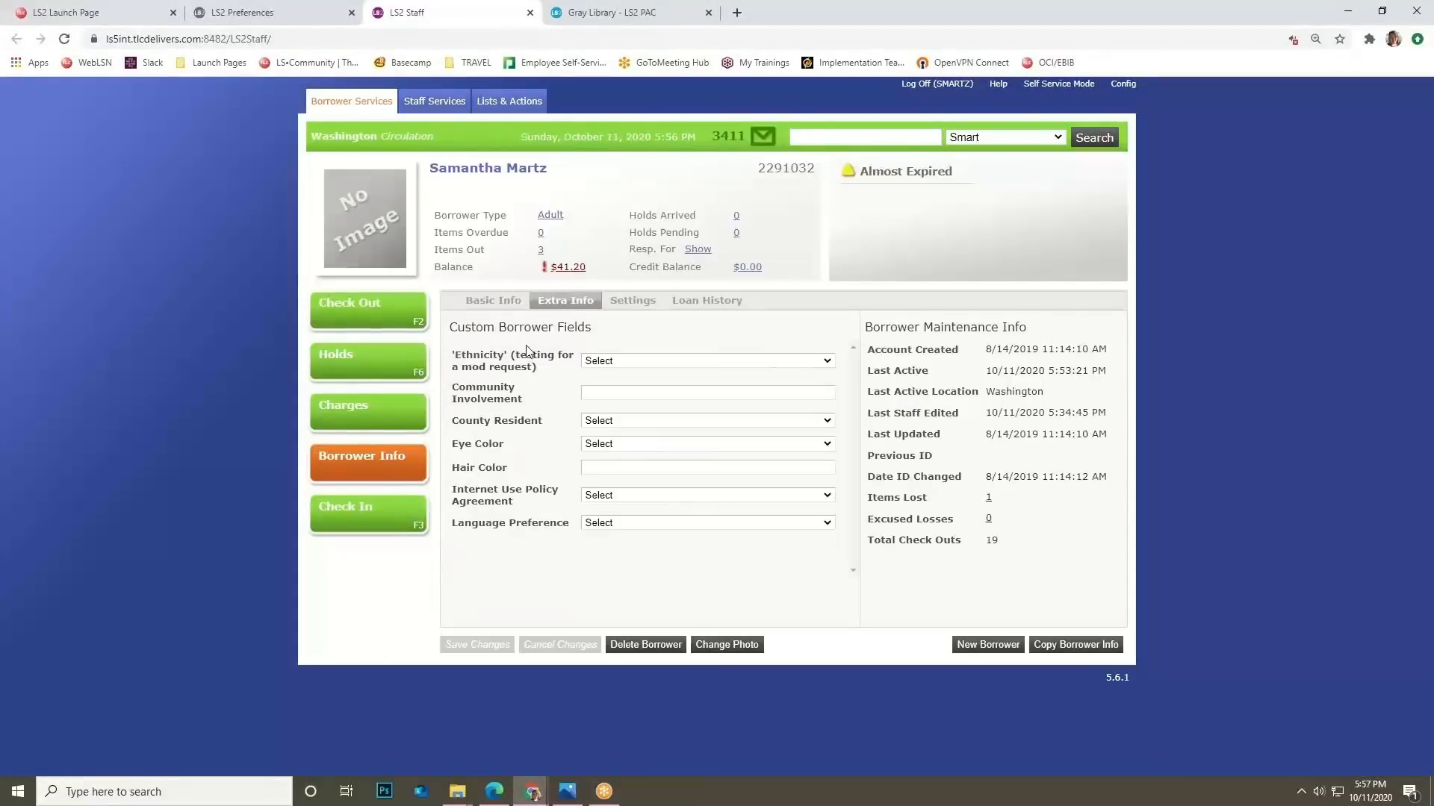
click(703, 361)
click(703, 360)
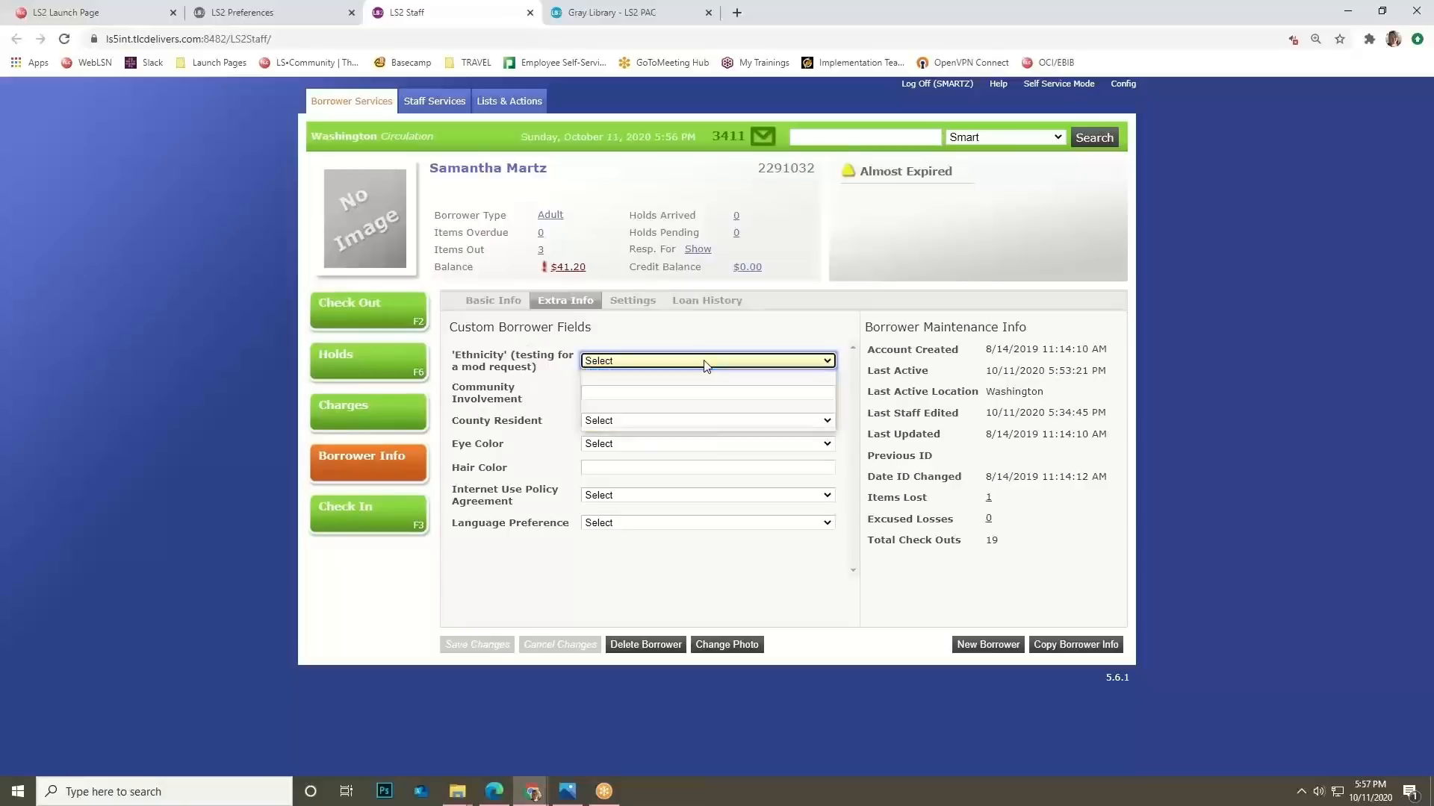
click(617, 396)
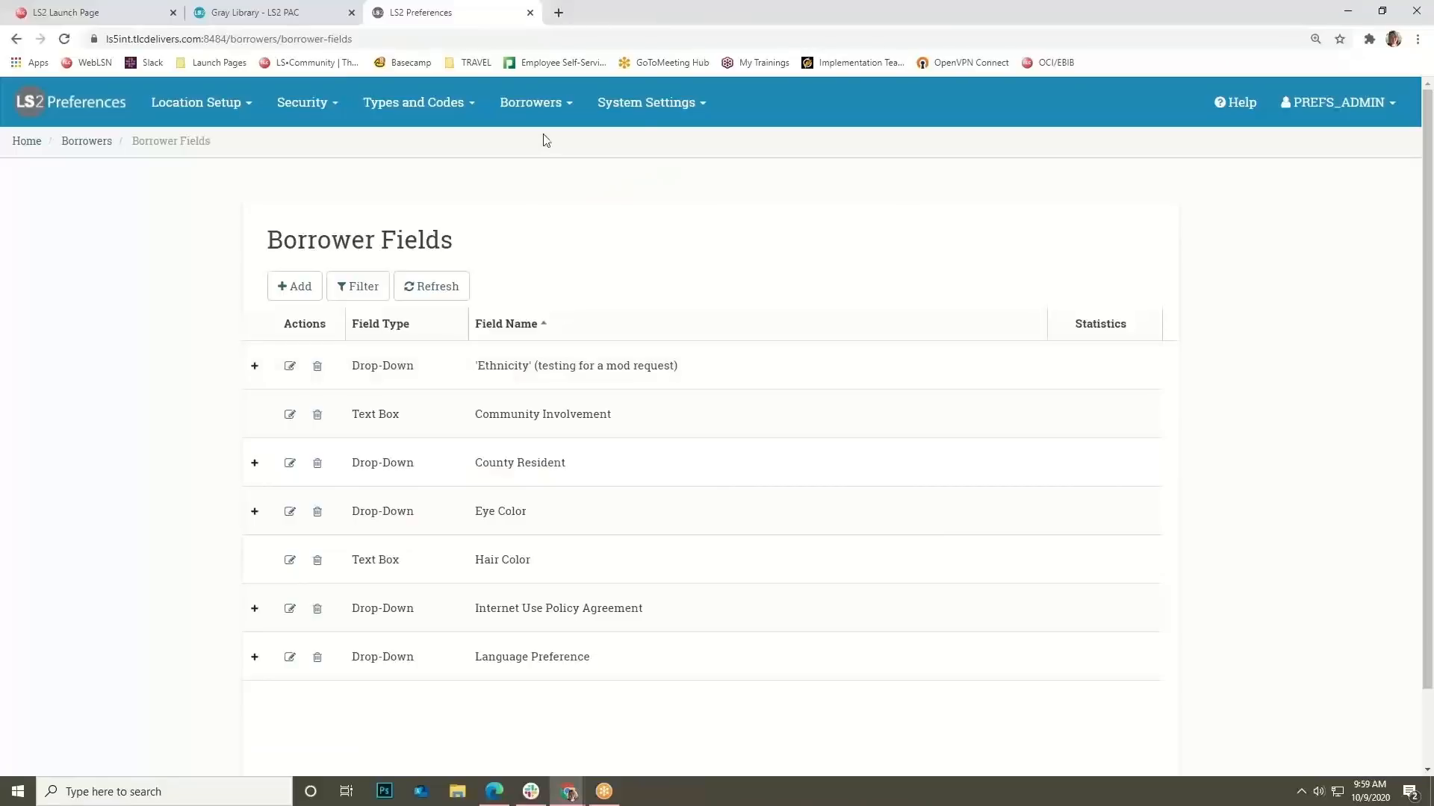
Open Borrower Notifications and expand the Arrived Hold Notices e-mail template.
click(535, 103)
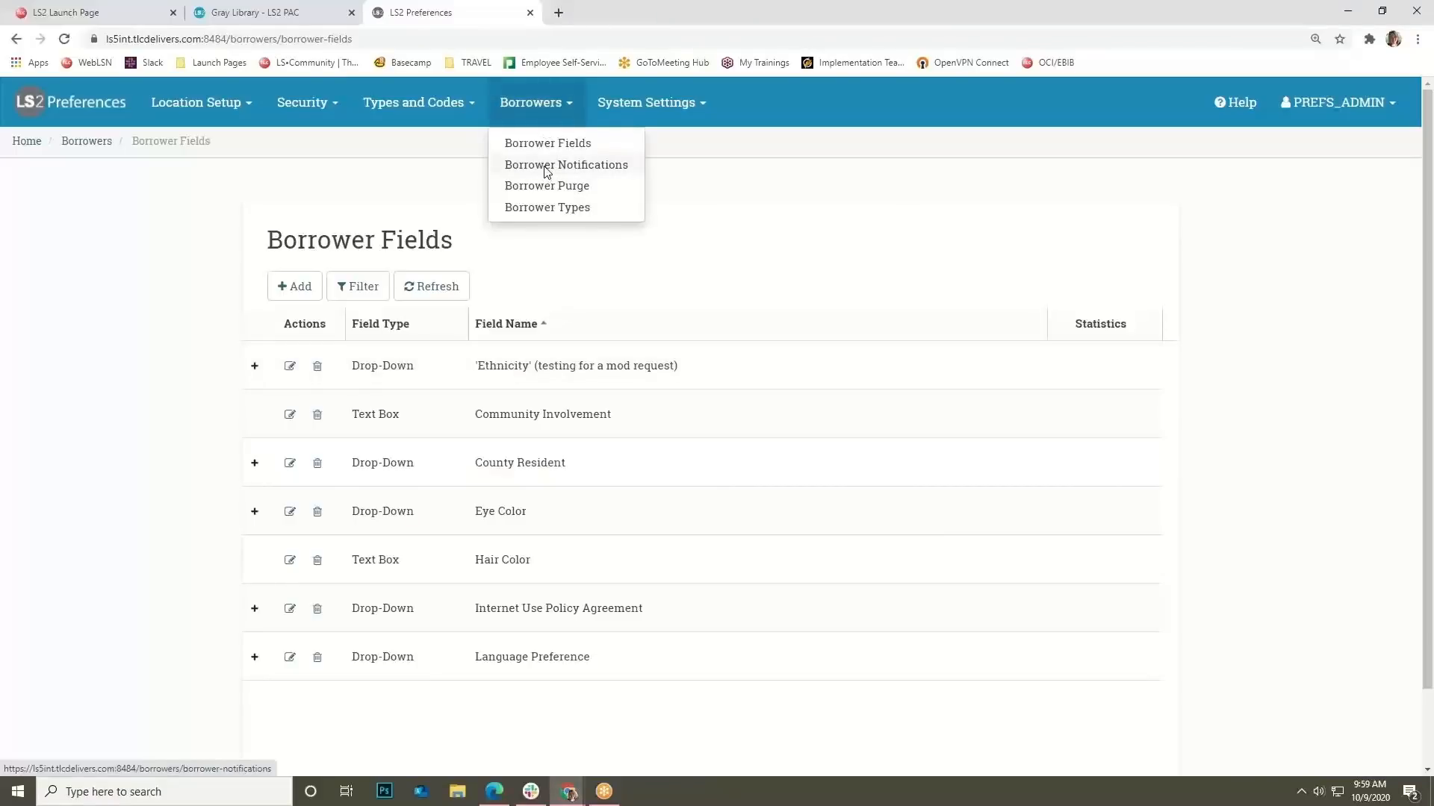
click(545, 167)
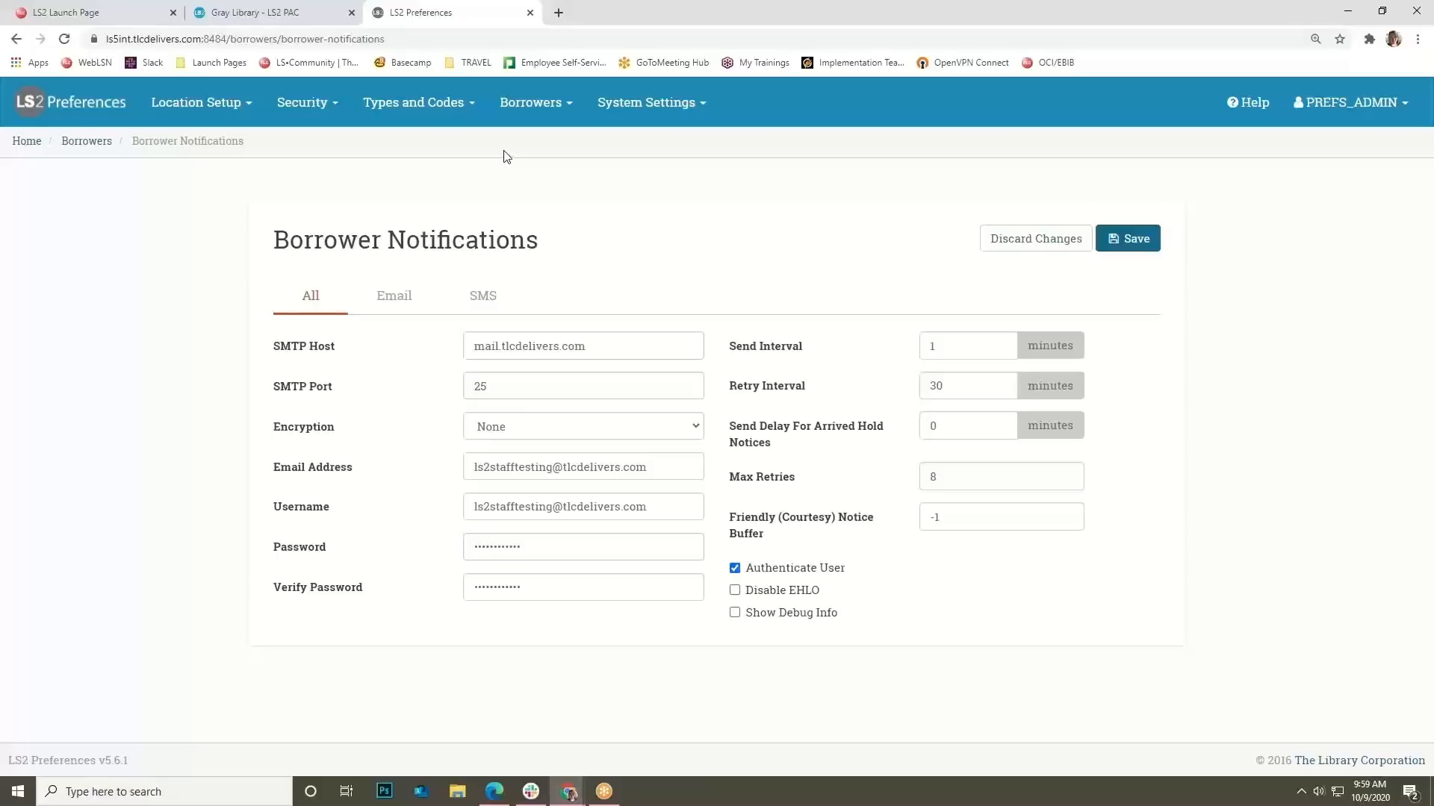
click(407, 305)
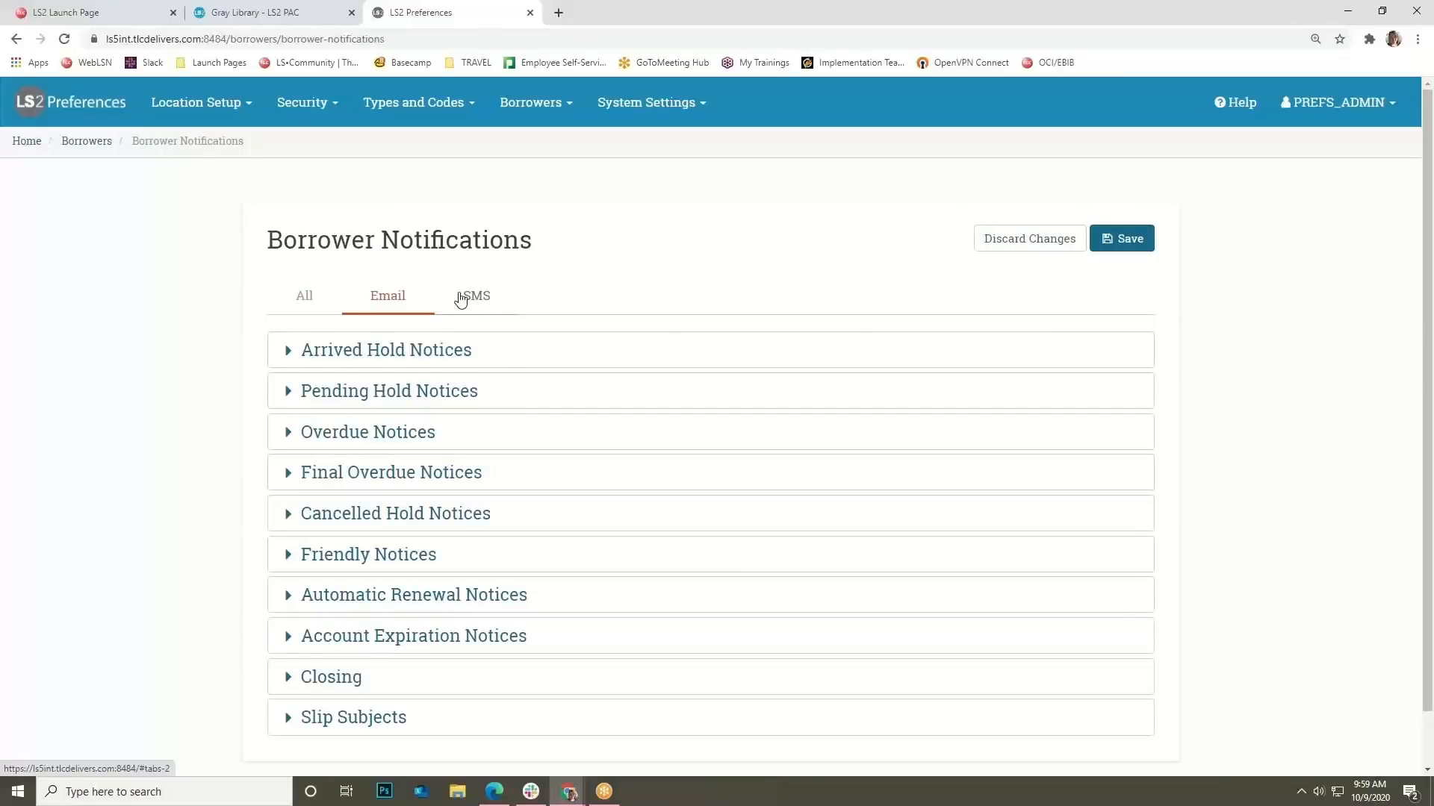
click(453, 351)
click(478, 482)
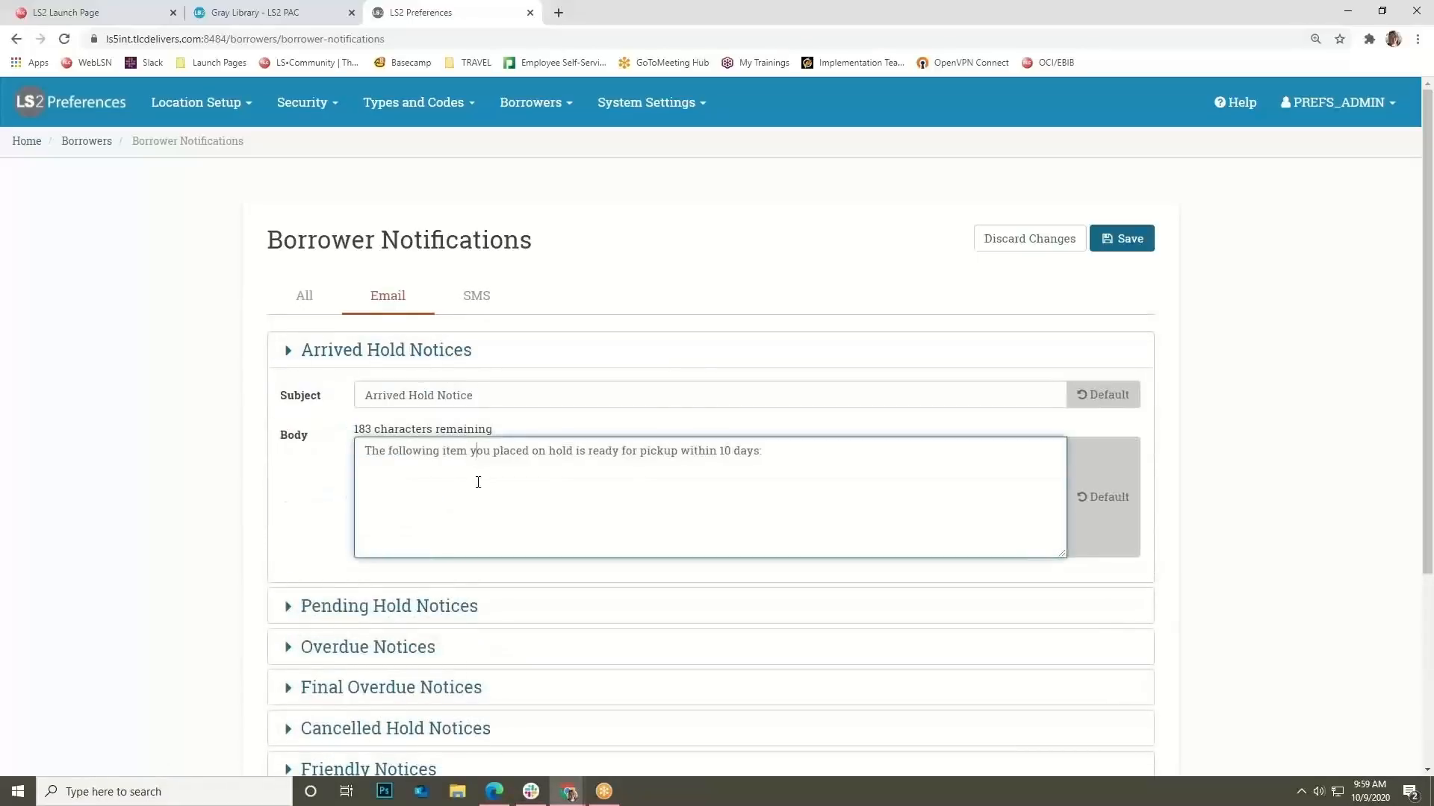
Expand the SMS Arrived Hold Notices messages for single and multiple items.
click(493, 302)
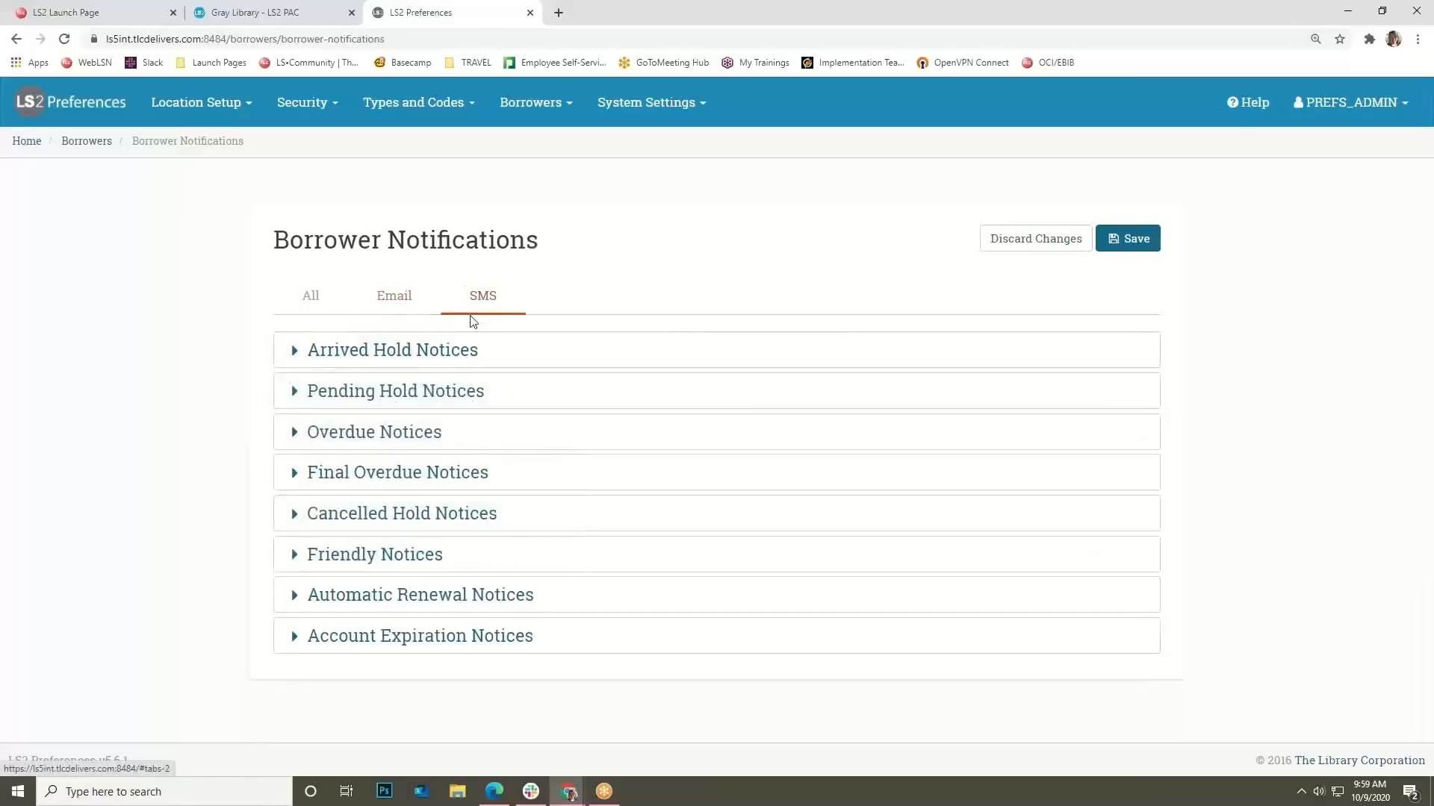
click(464, 360)
click(479, 440)
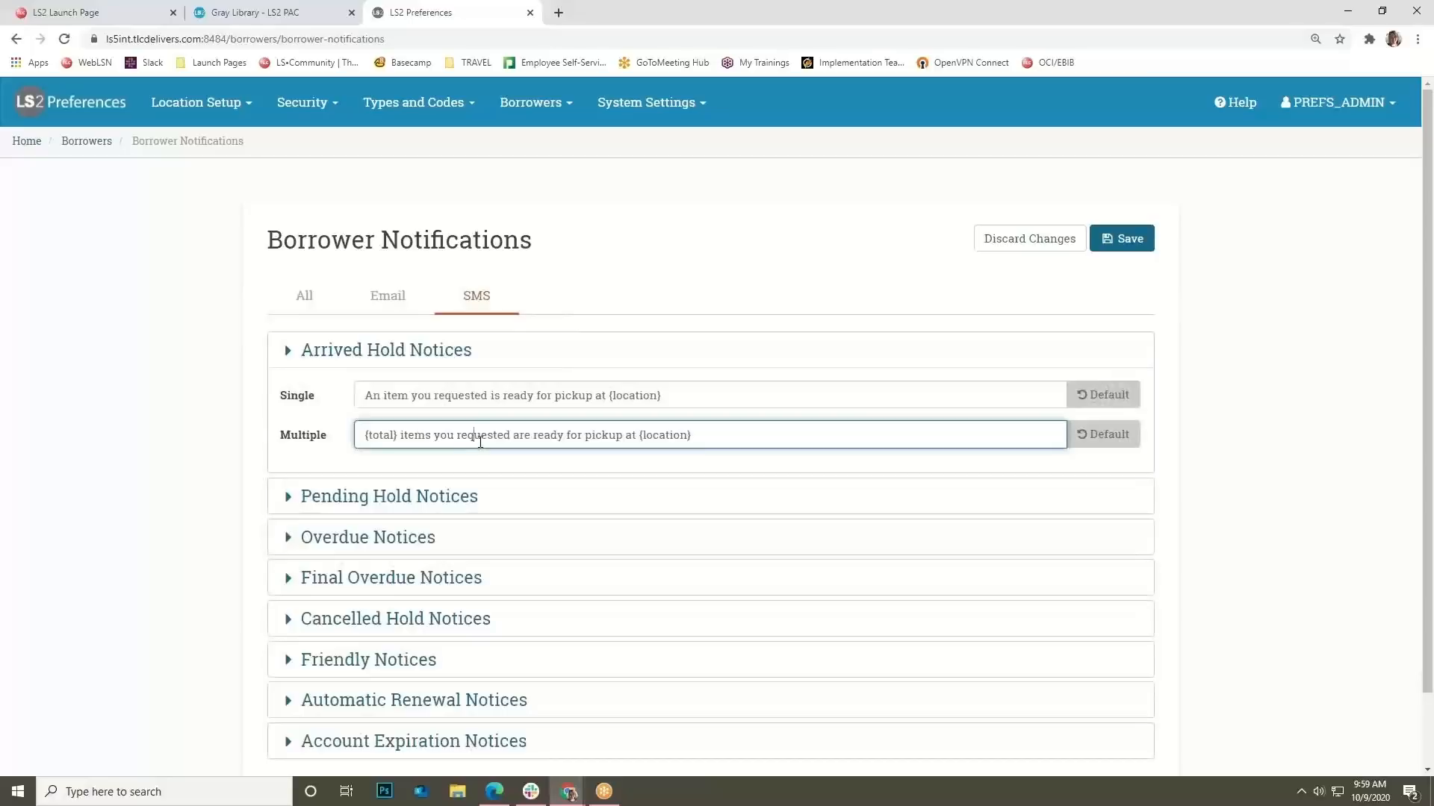
click(534, 103)
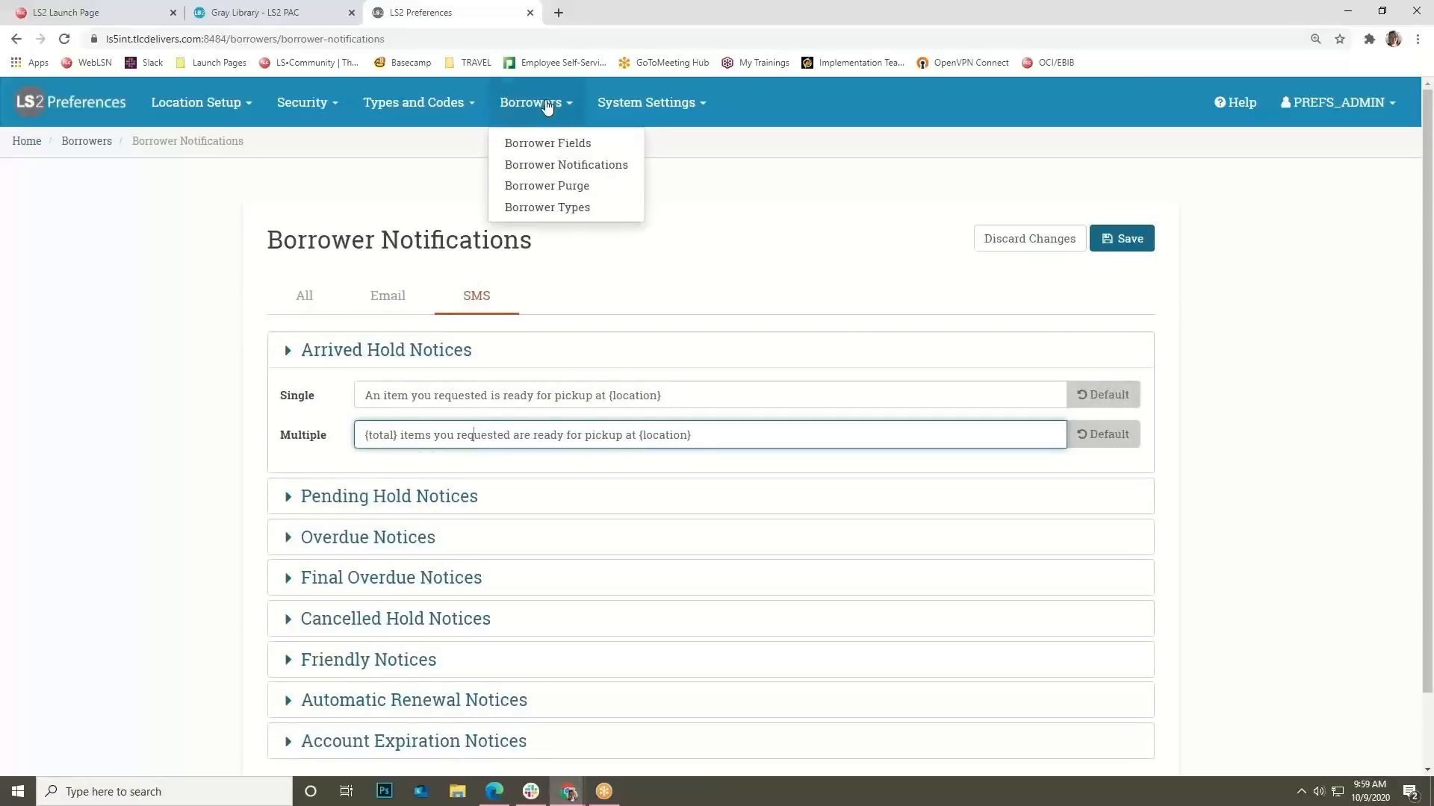
Open the Borrower Purge History and show actions for the first of two purge runs.
click(579, 196)
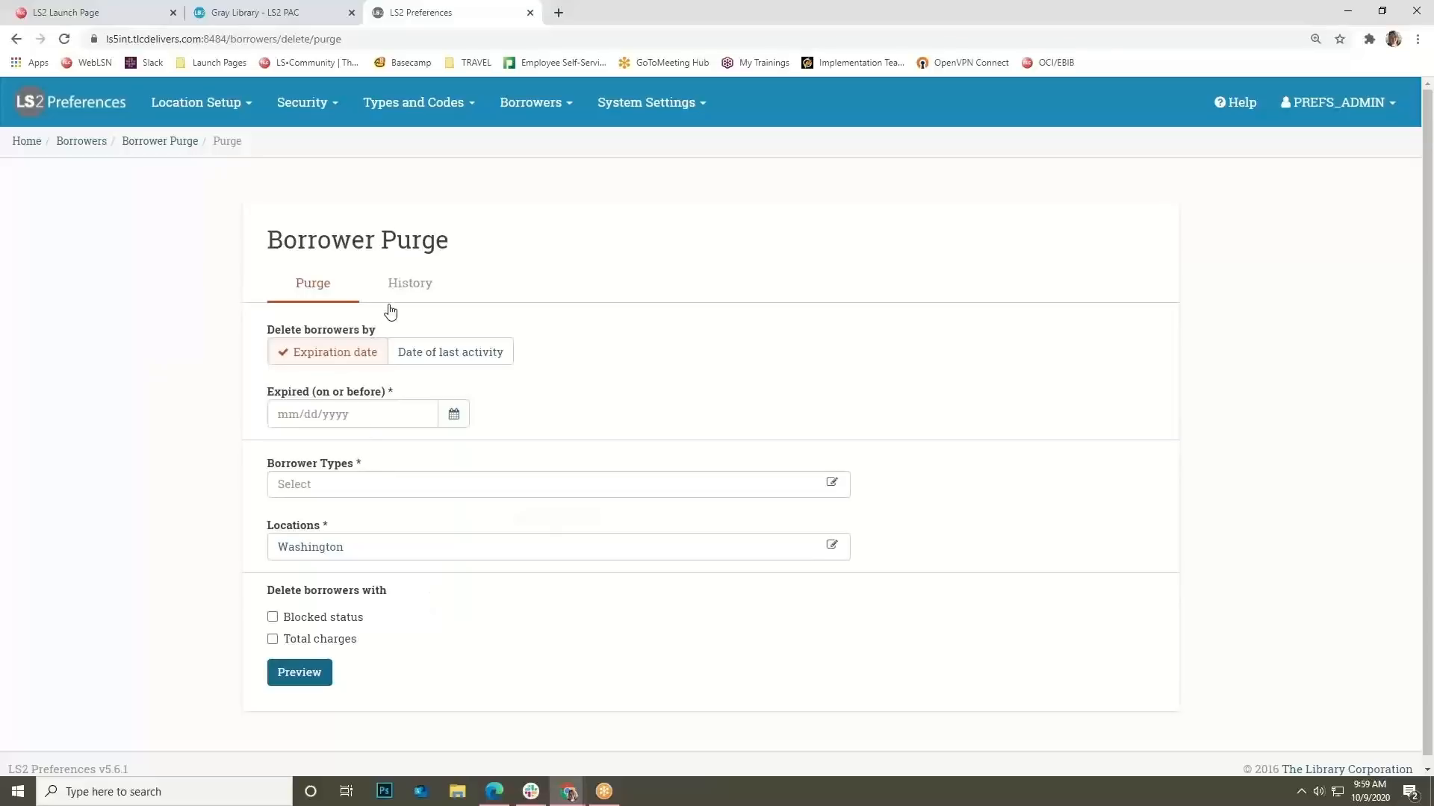
click(411, 291)
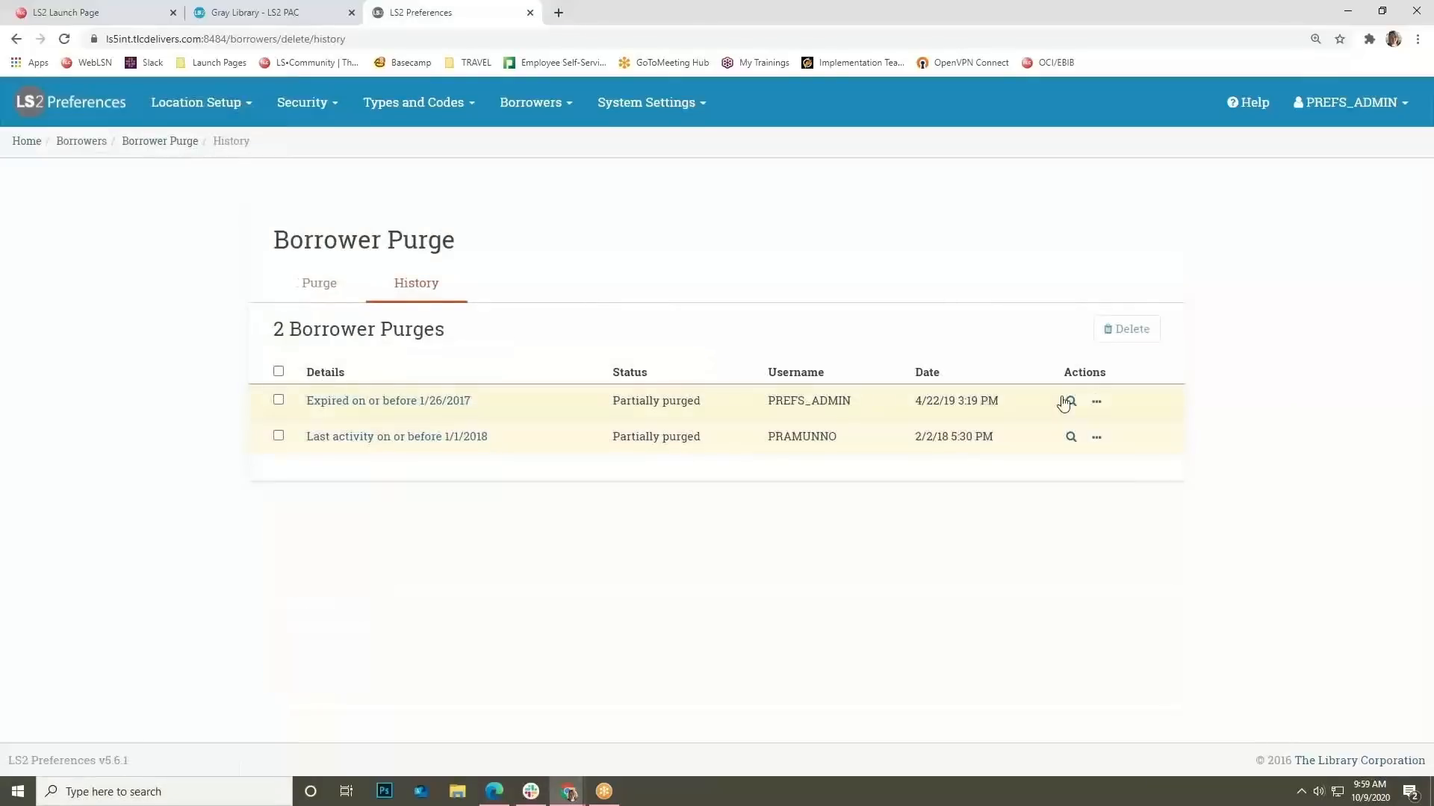
click(1096, 402)
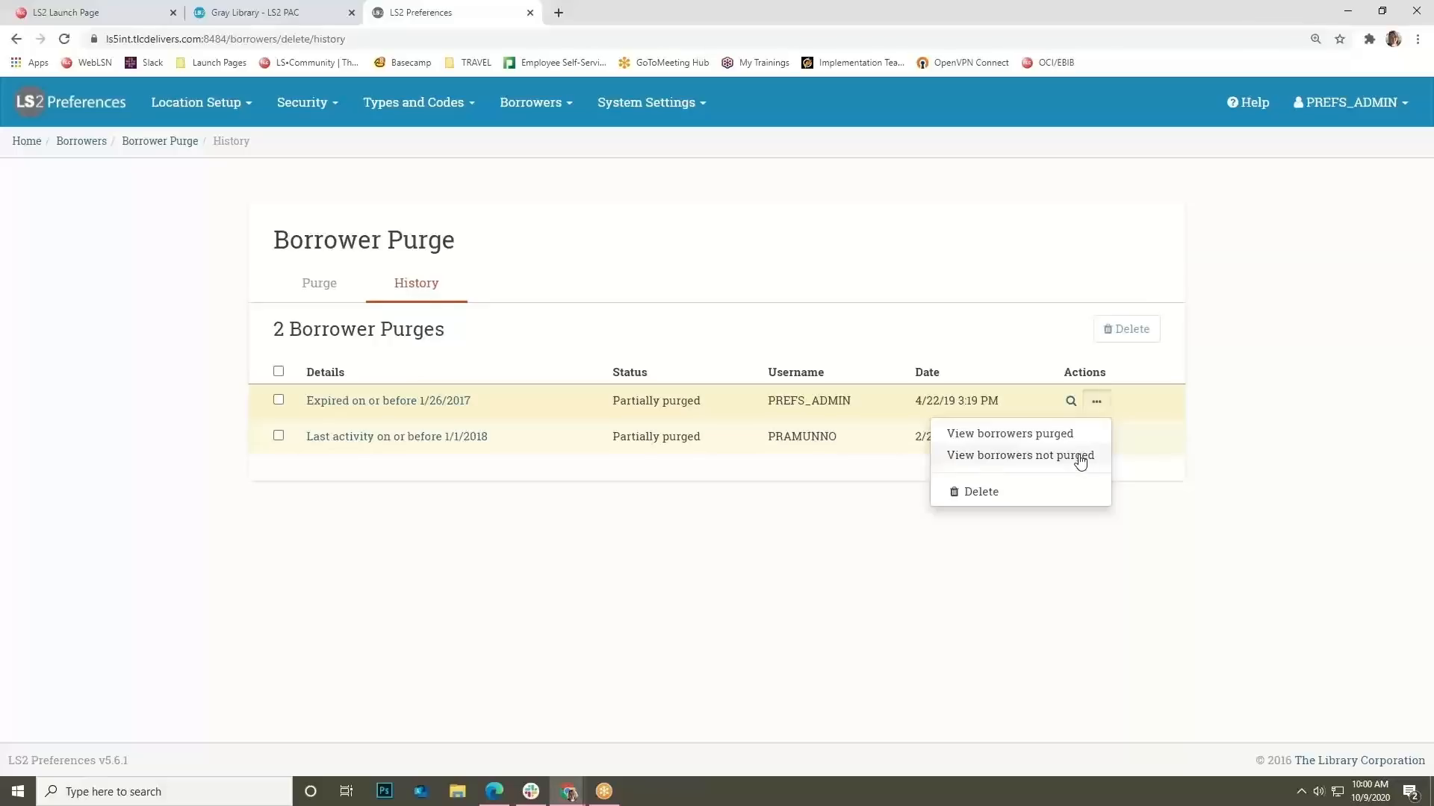
mouse_move(644, 99)
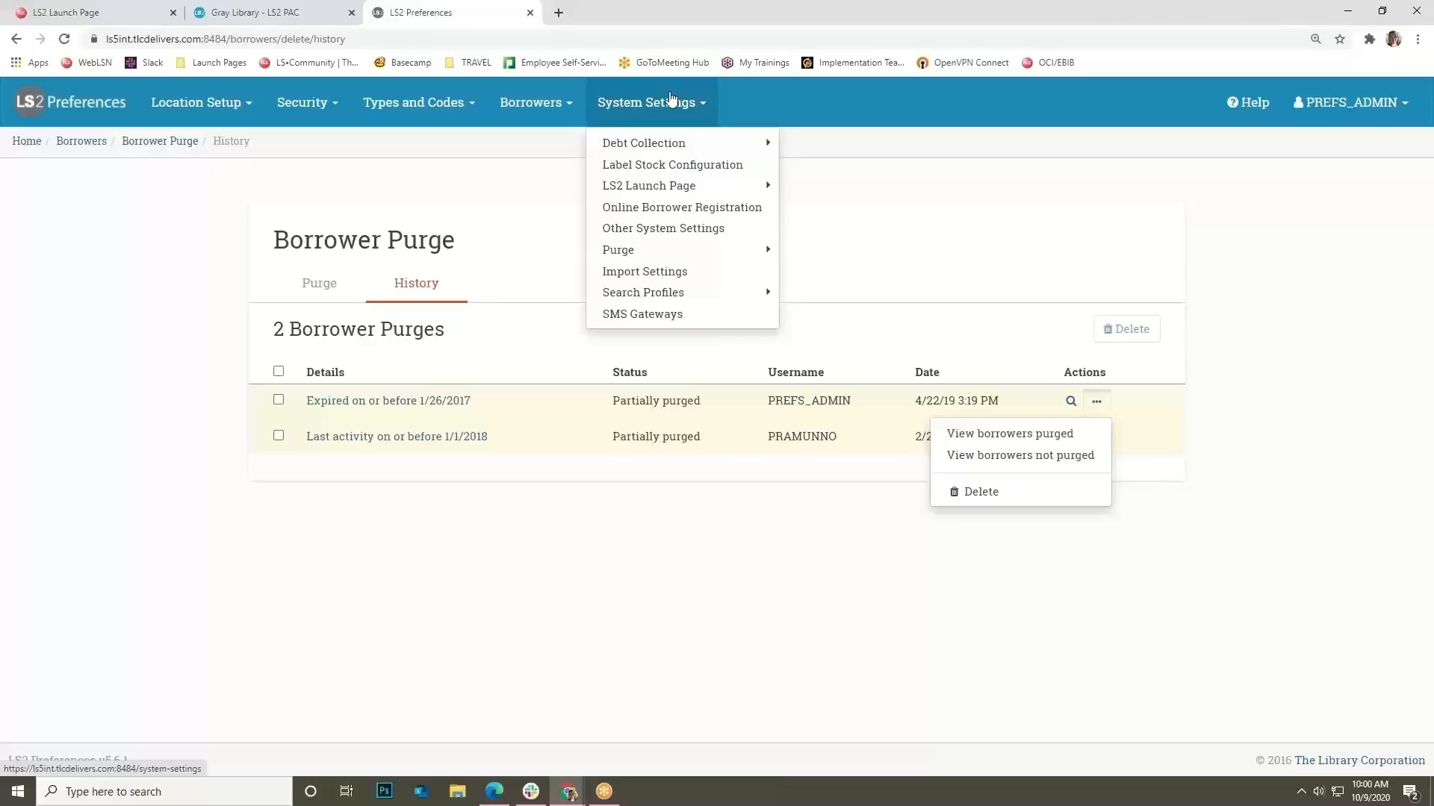
Edit the Brodart label stock and view the middle section's Add Data fields without adding.
click(643, 170)
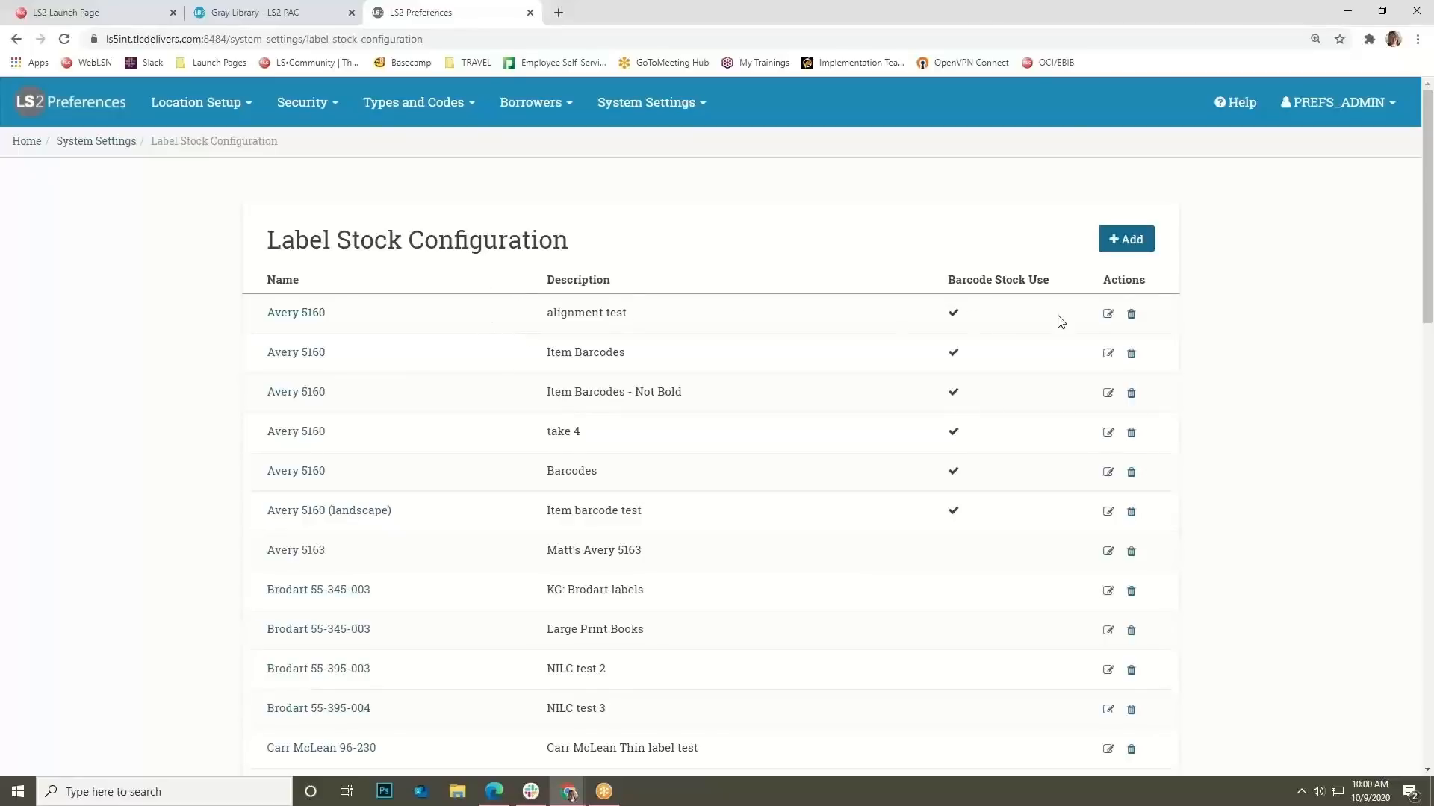
click(1109, 592)
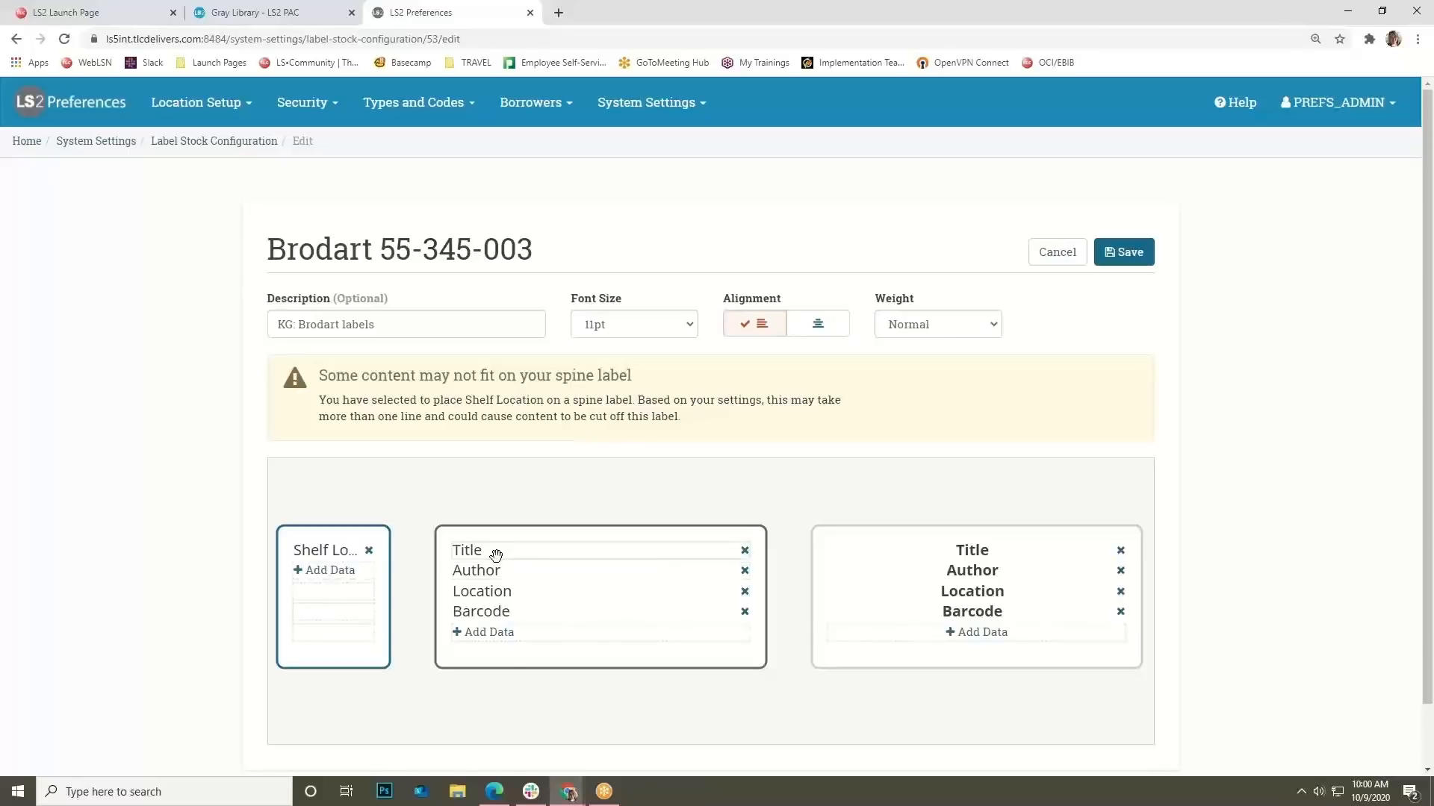
click(513, 633)
click(513, 632)
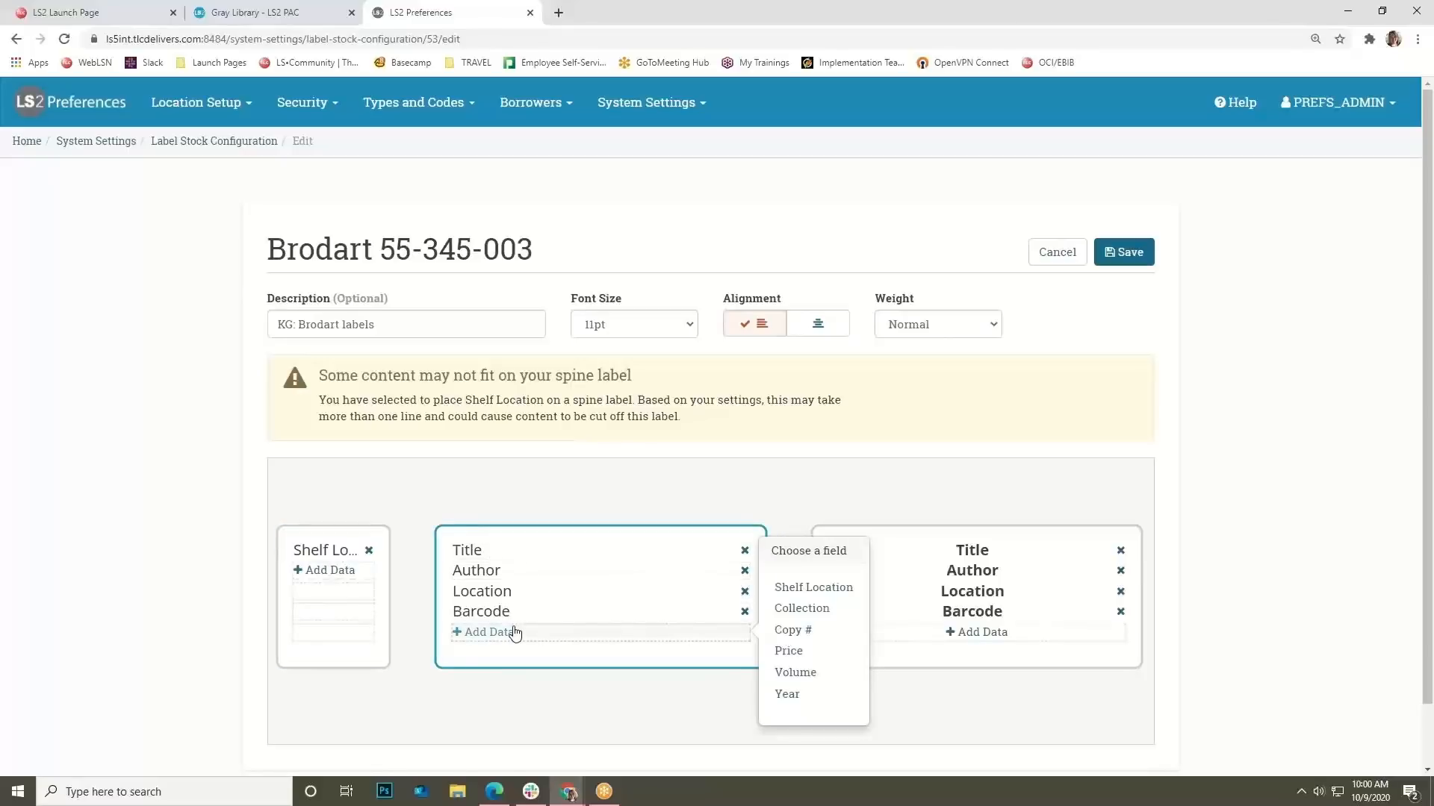
click(581, 493)
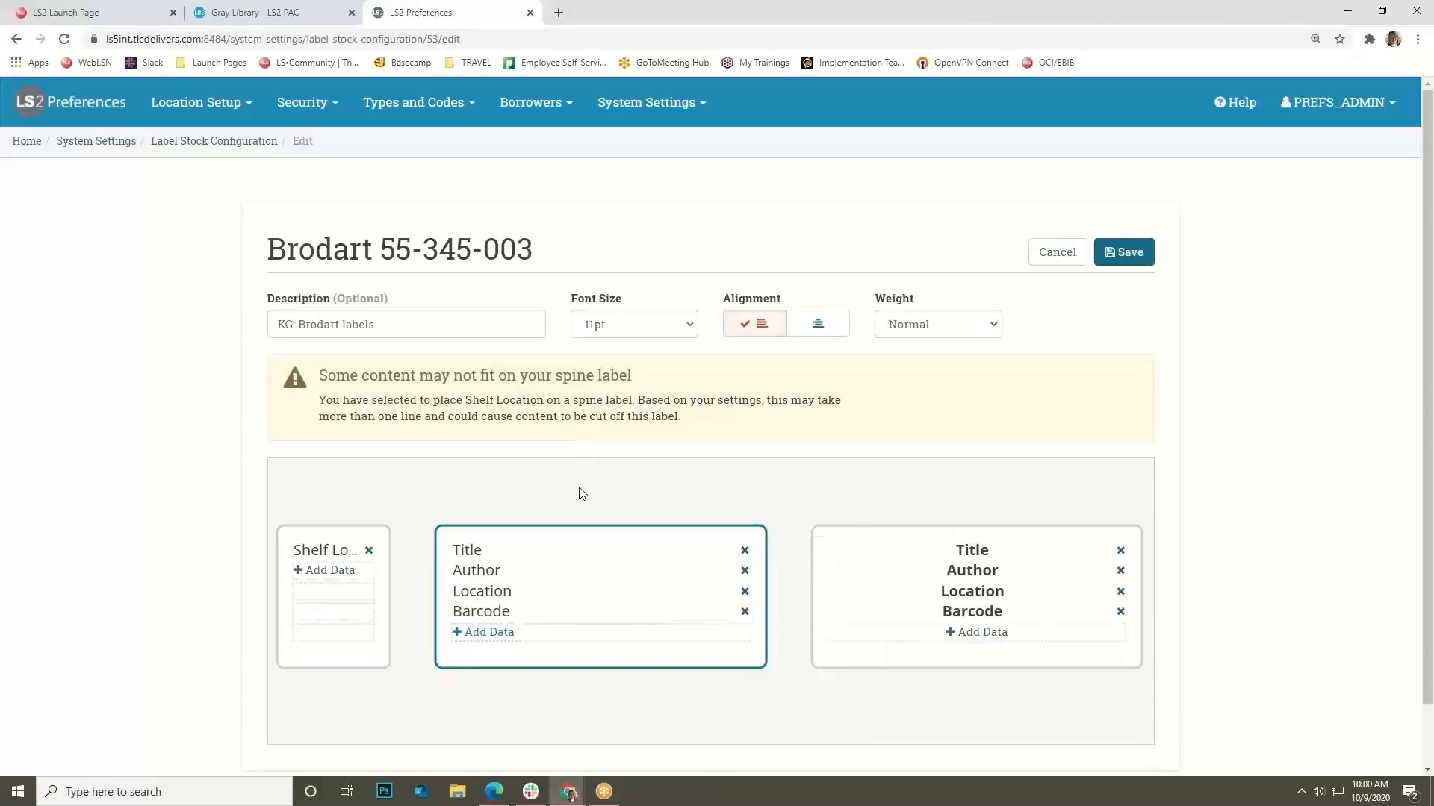
click(650, 102)
mouse_move(681, 186)
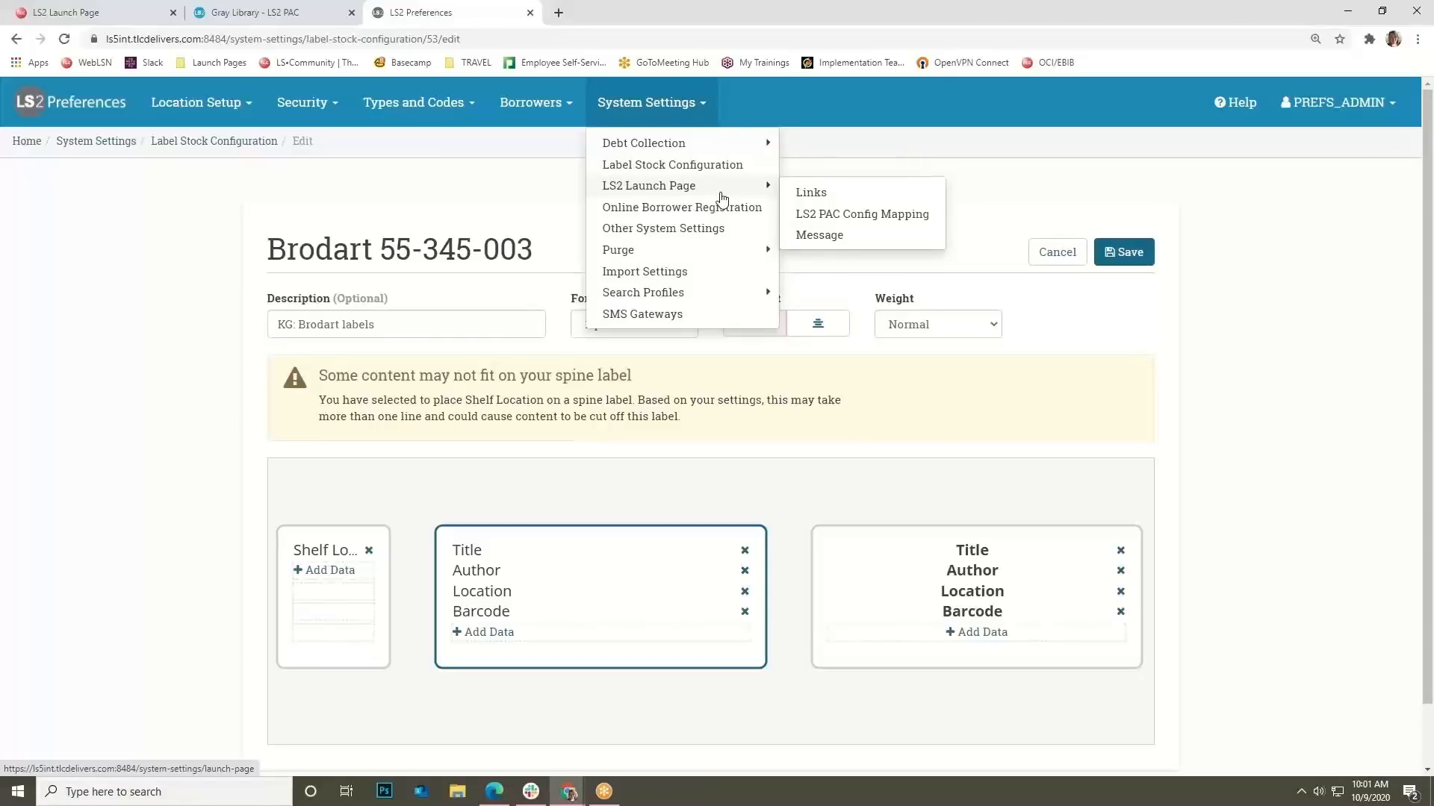
Show the five Additional Launch Page Links and inspect the Online Borrower Registration URL.
click(799, 199)
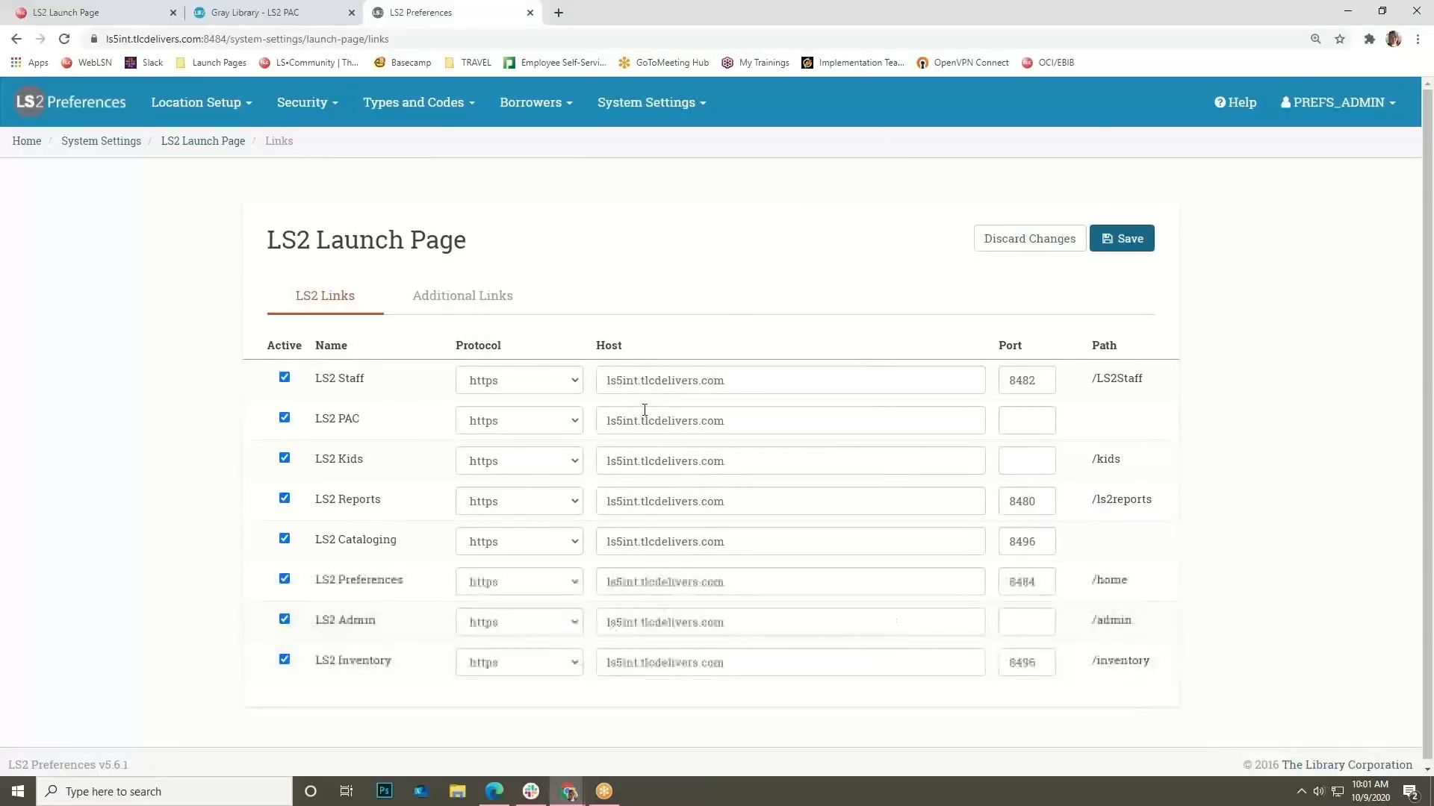
click(494, 302)
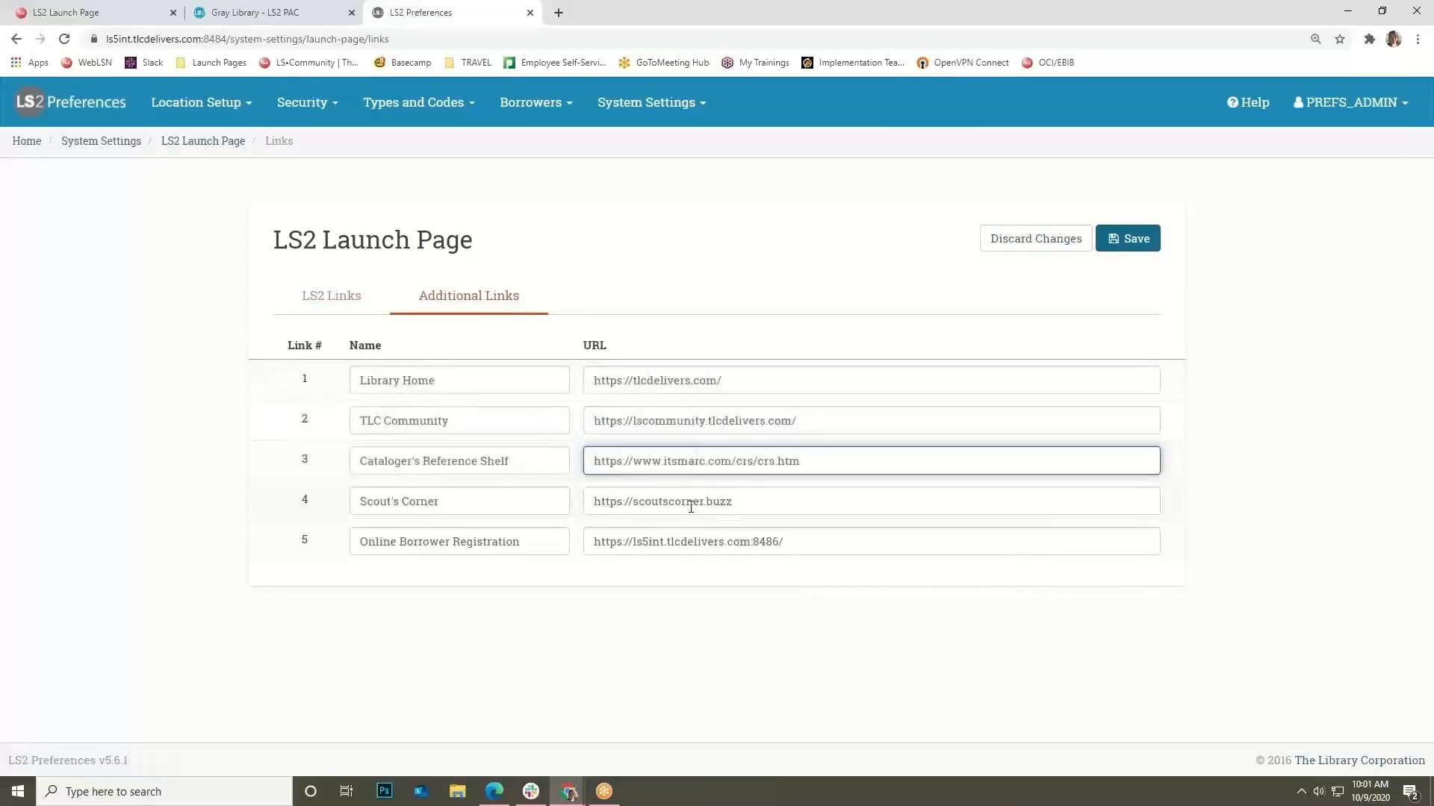
click(682, 547)
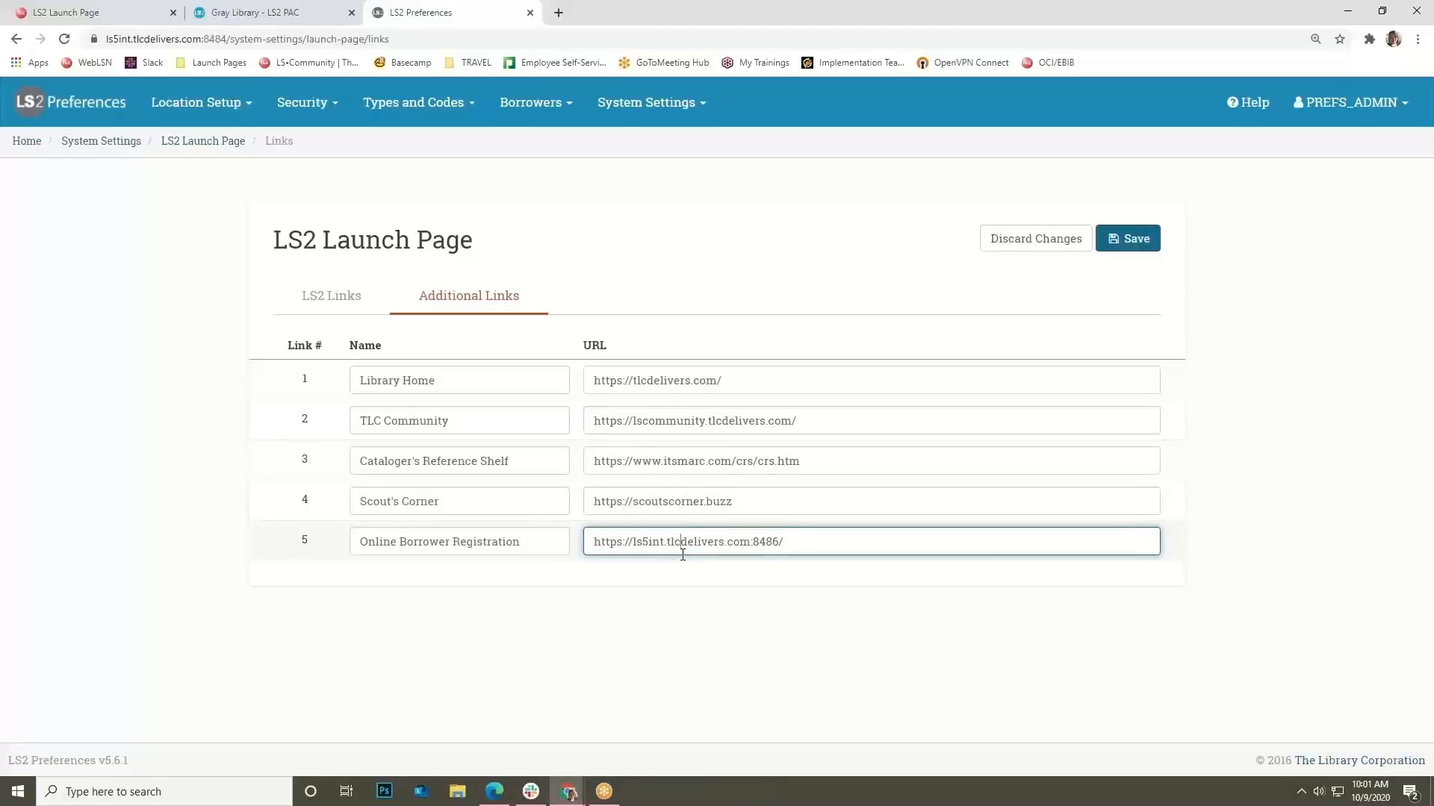
click(699, 116)
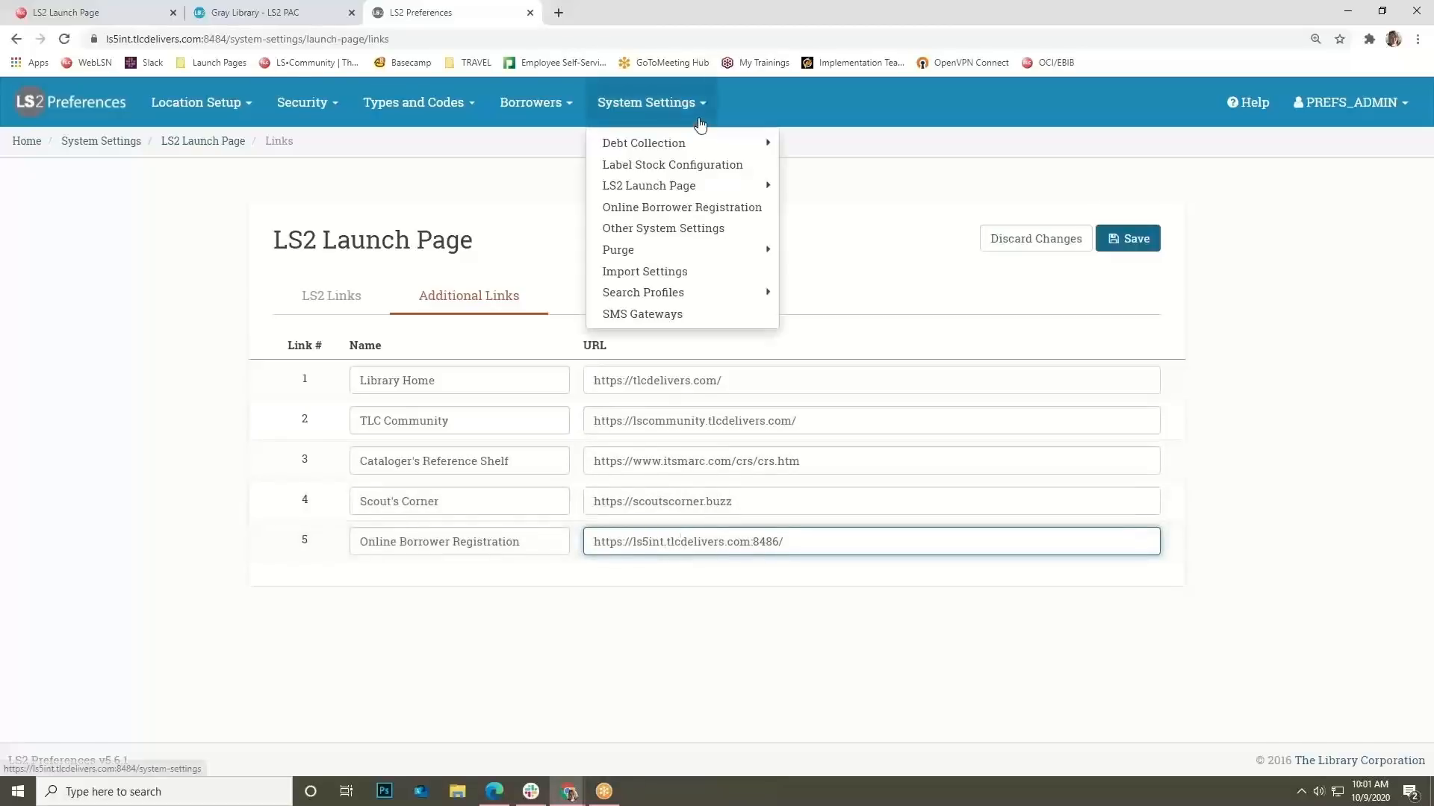
mouse_move(728, 185)
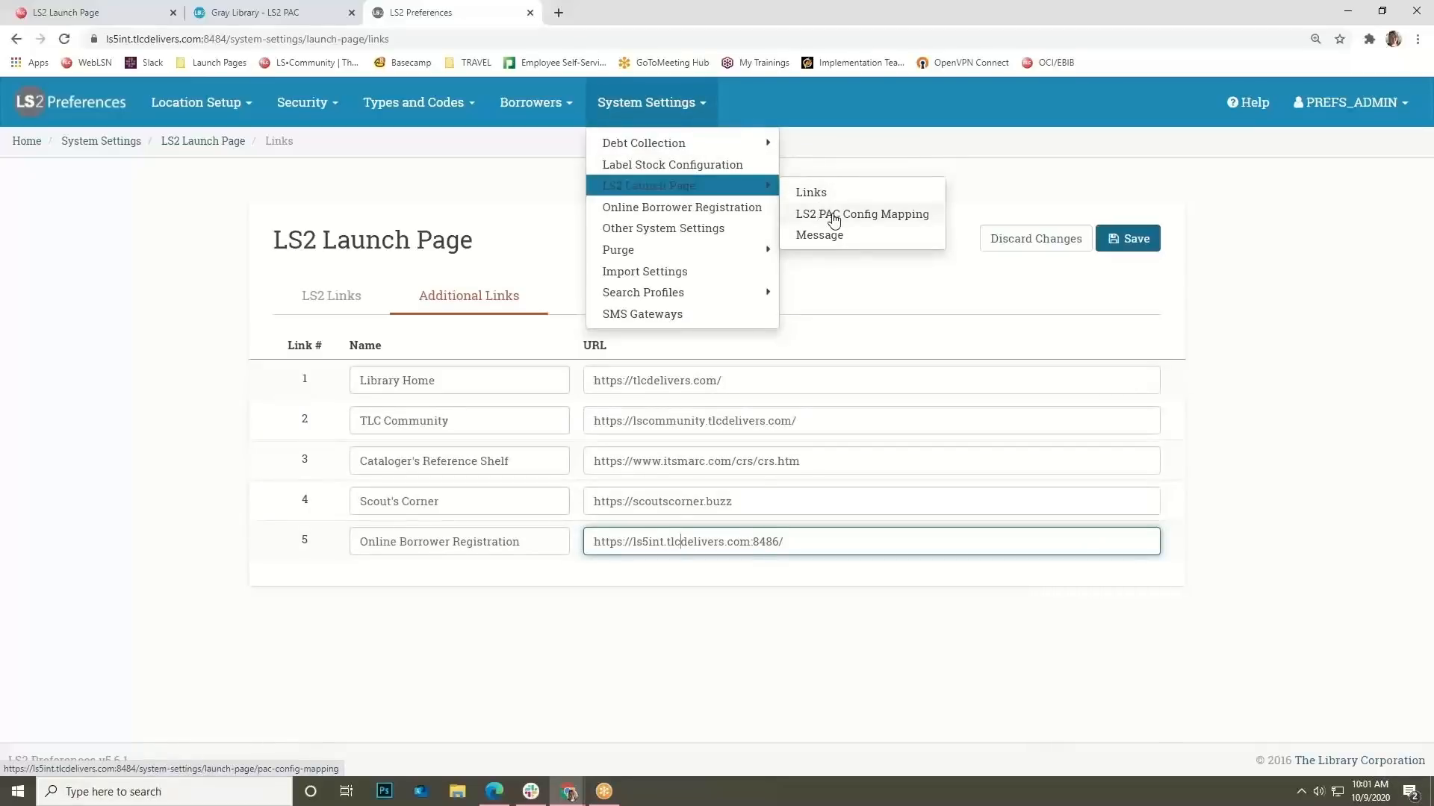
Check the PAC Config Mapping branch locations, then open the HQ meeting Launch Page Message.
click(834, 216)
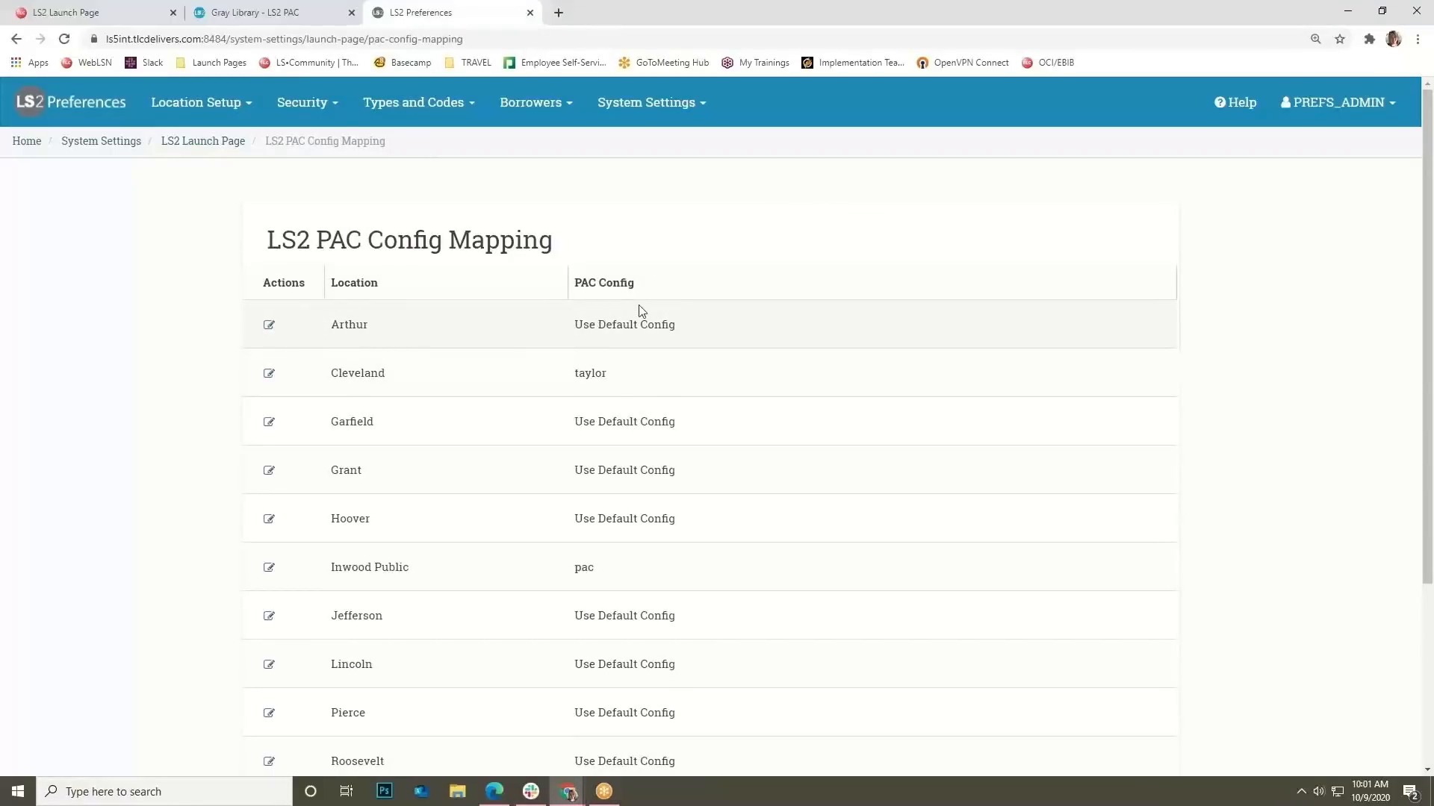
click(142, 13)
click(723, 262)
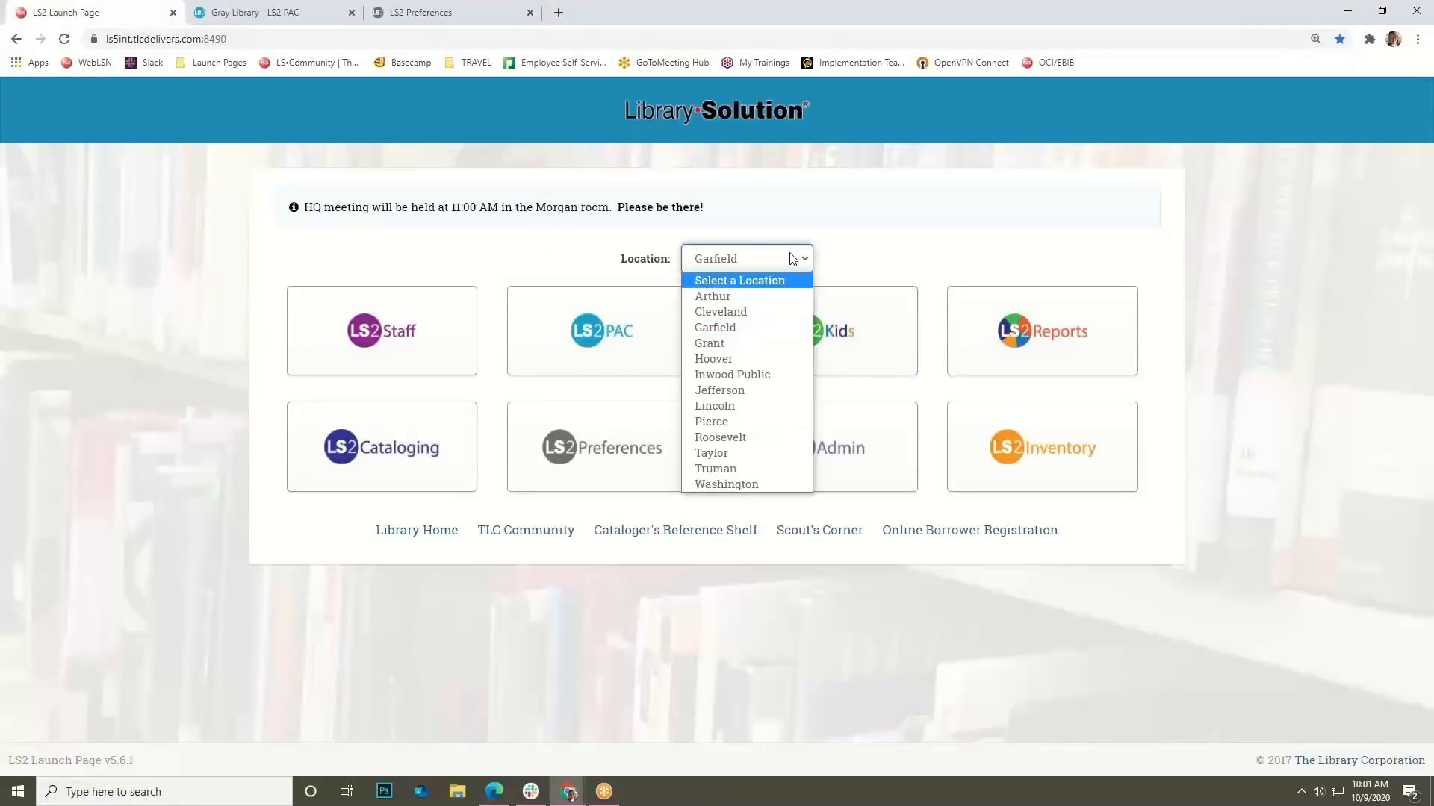
click(420, 12)
click(647, 102)
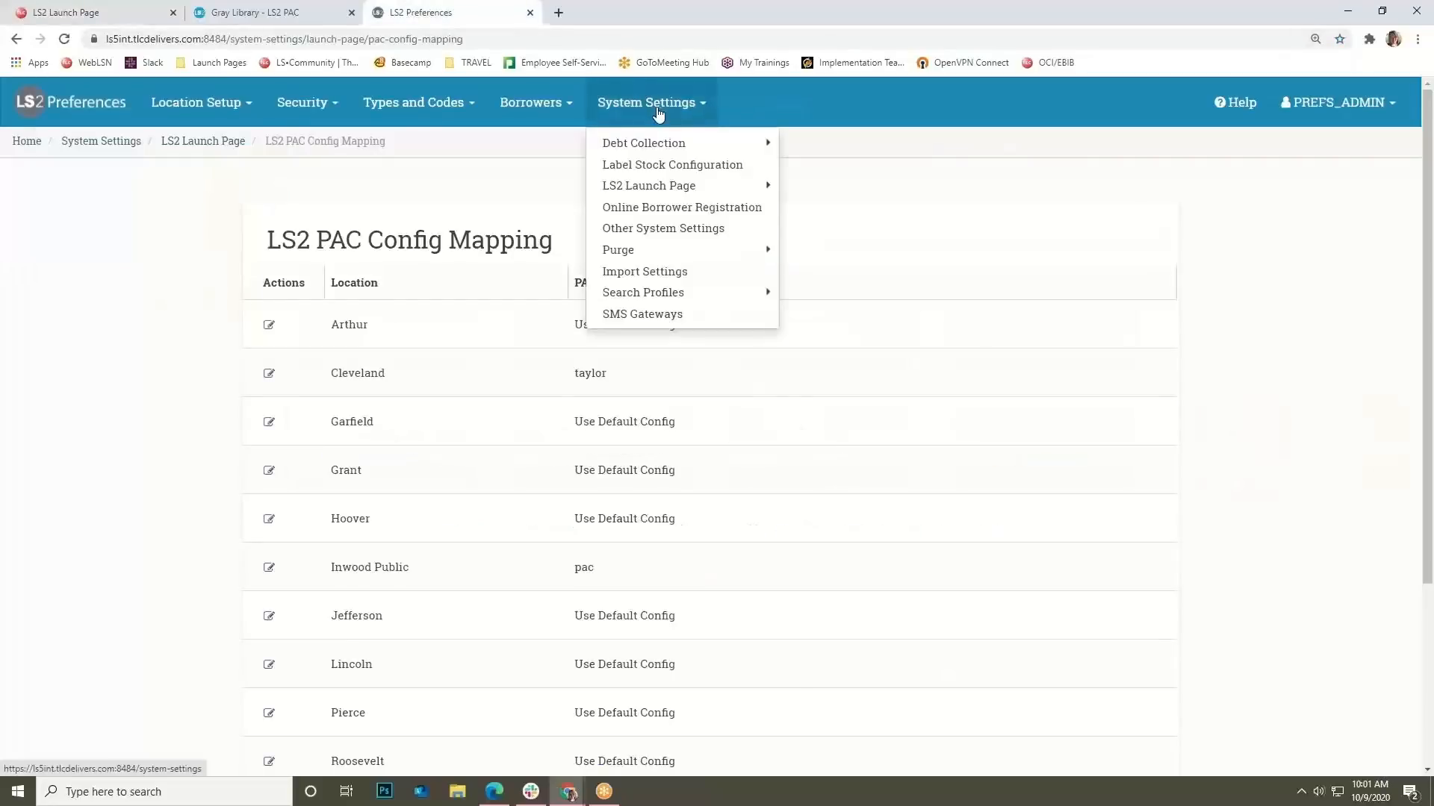
mouse_move(707, 186)
click(818, 233)
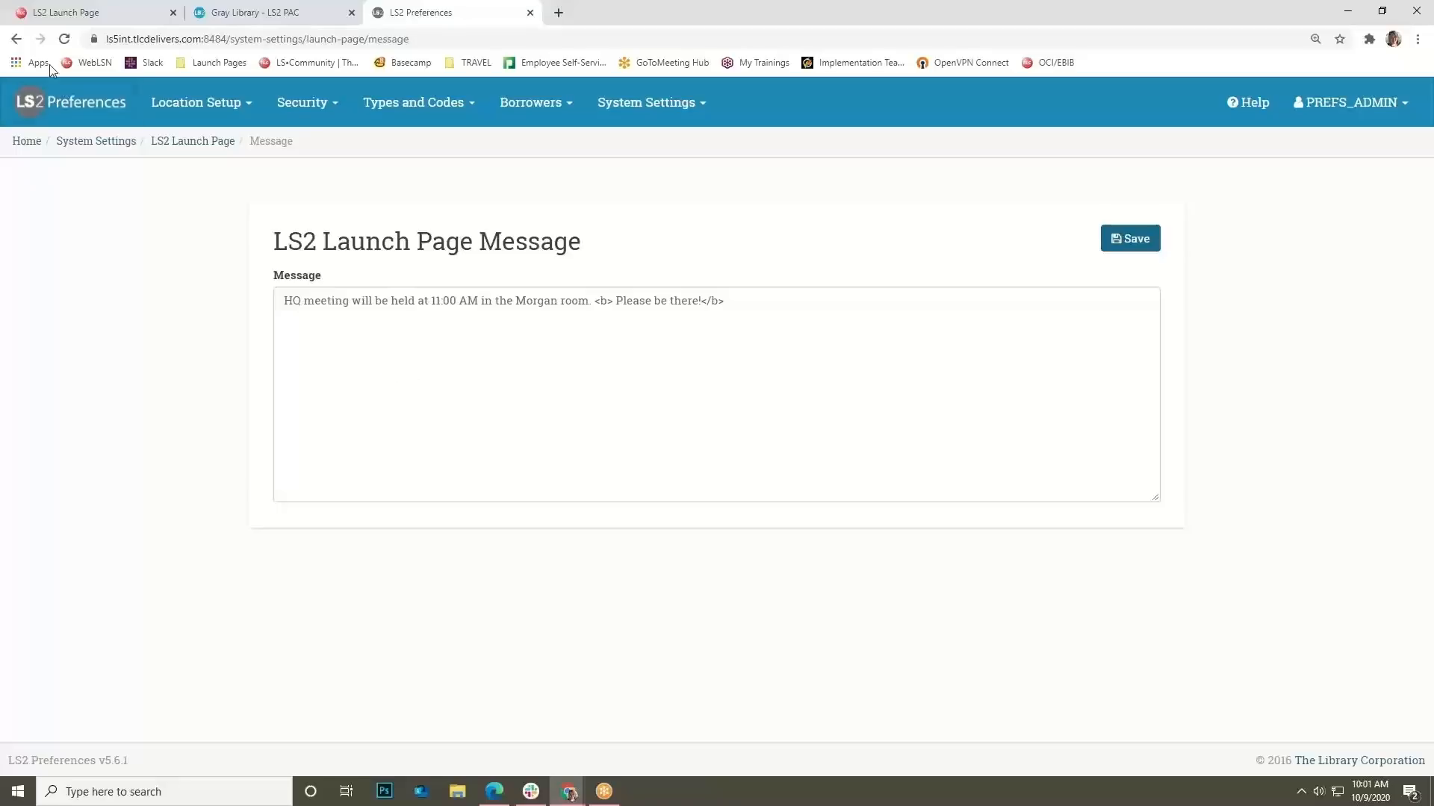
View the HQ meeting banner on the LS2 Launch Page, then return to LS2 Preferences.
click(112, 17)
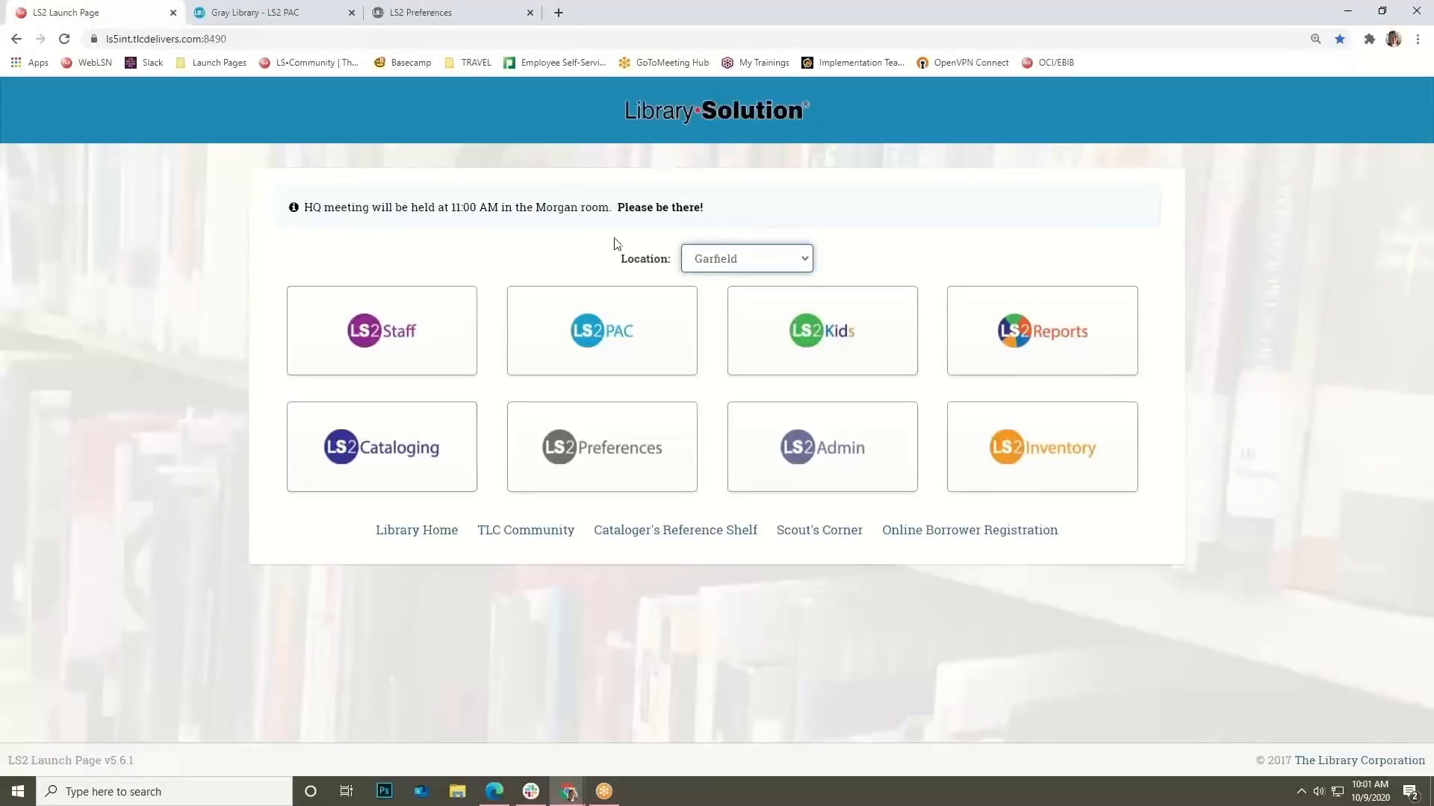
click(489, 15)
Open Online Borrower Registration, look over its General tab, then show the Standard Fields tab.
click(641, 105)
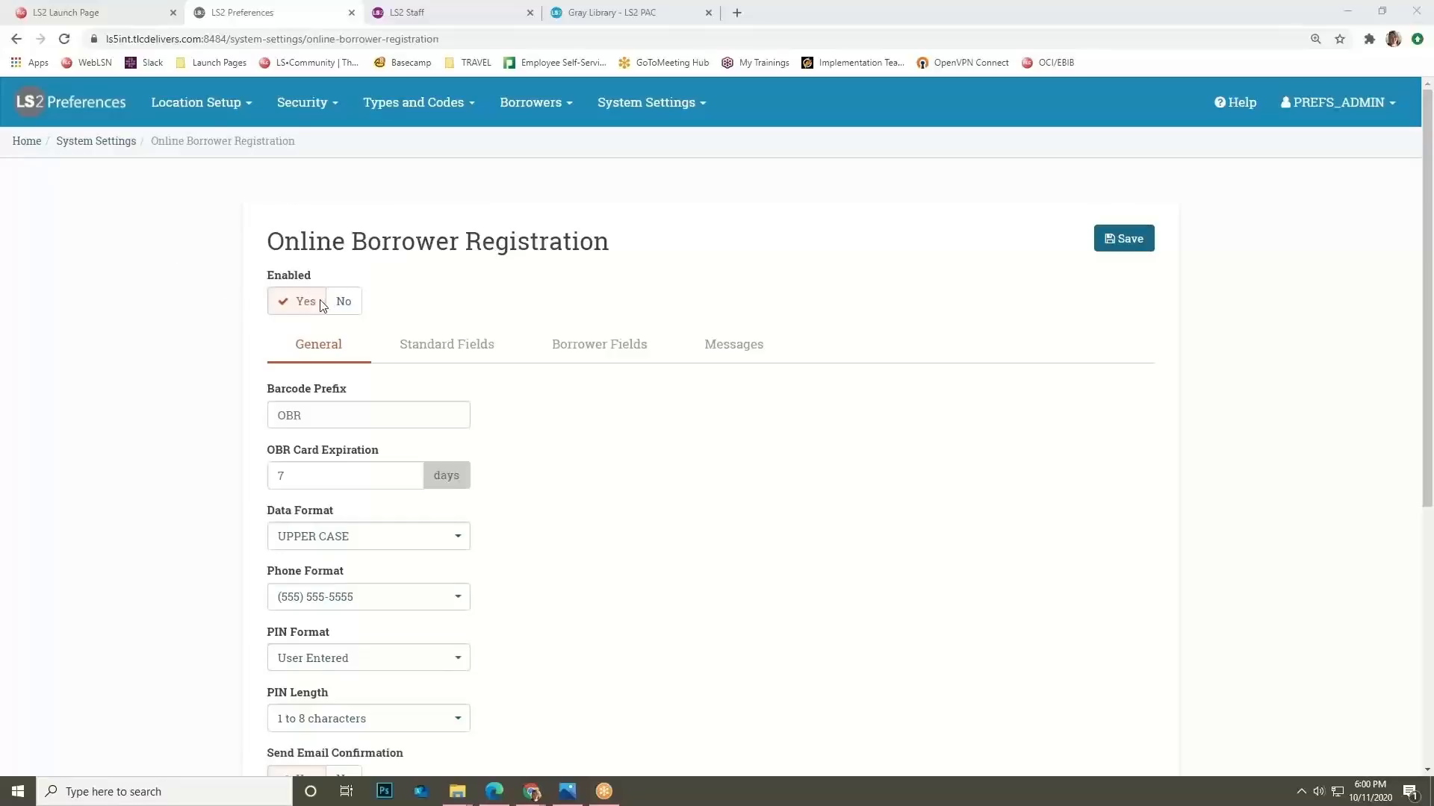
scroll(194, 238, down, 1)
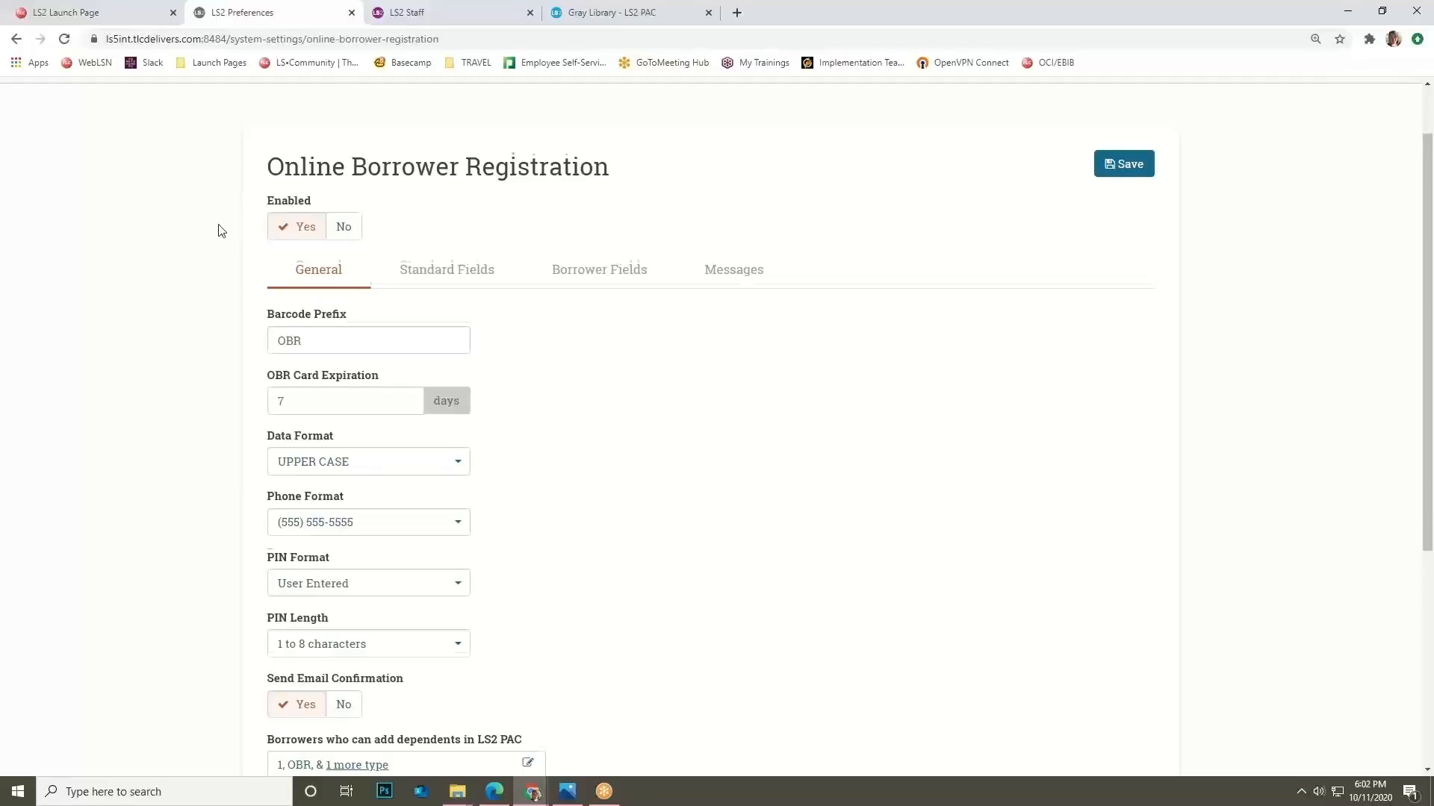
scroll(262, 217, down, 1)
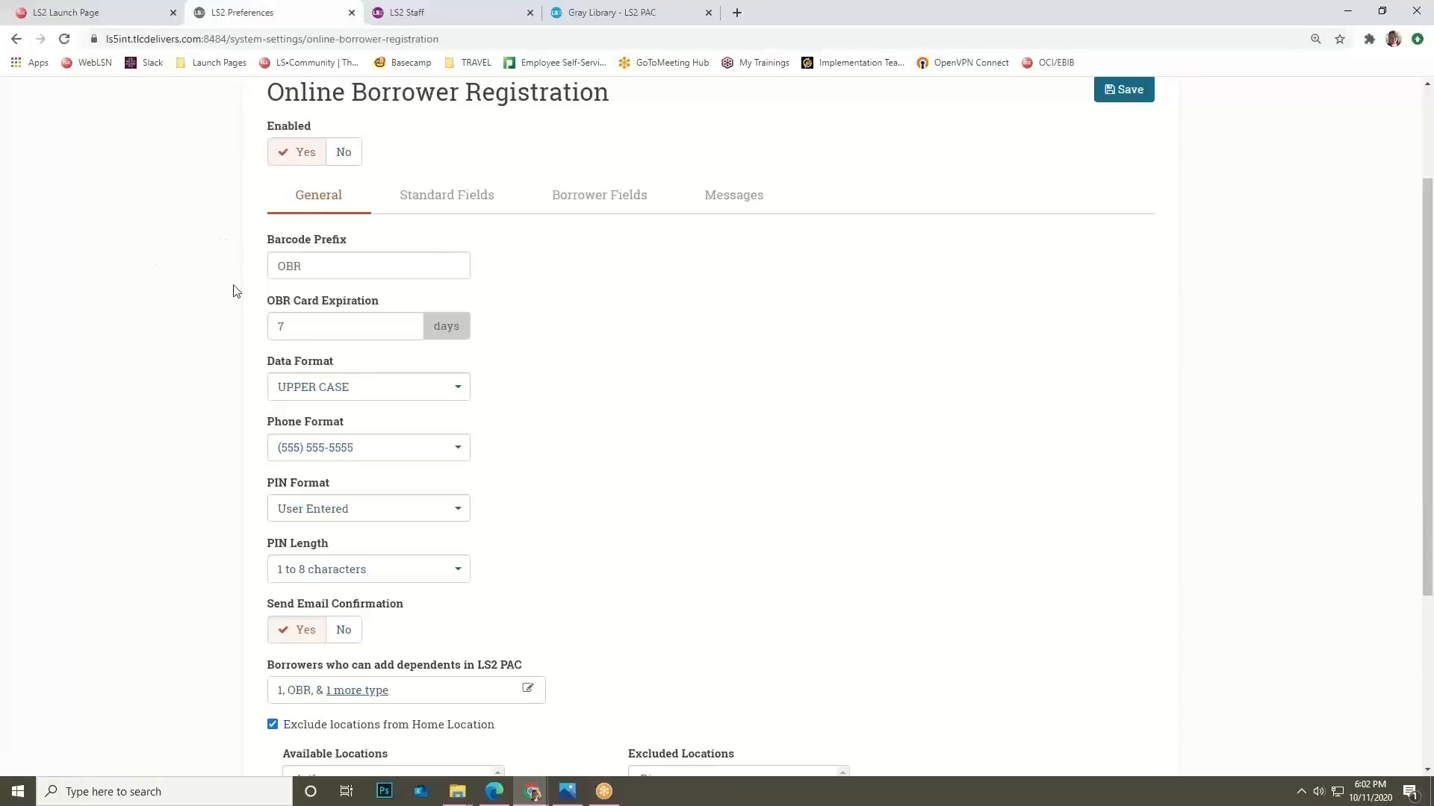
scroll(239, 295, up, 1)
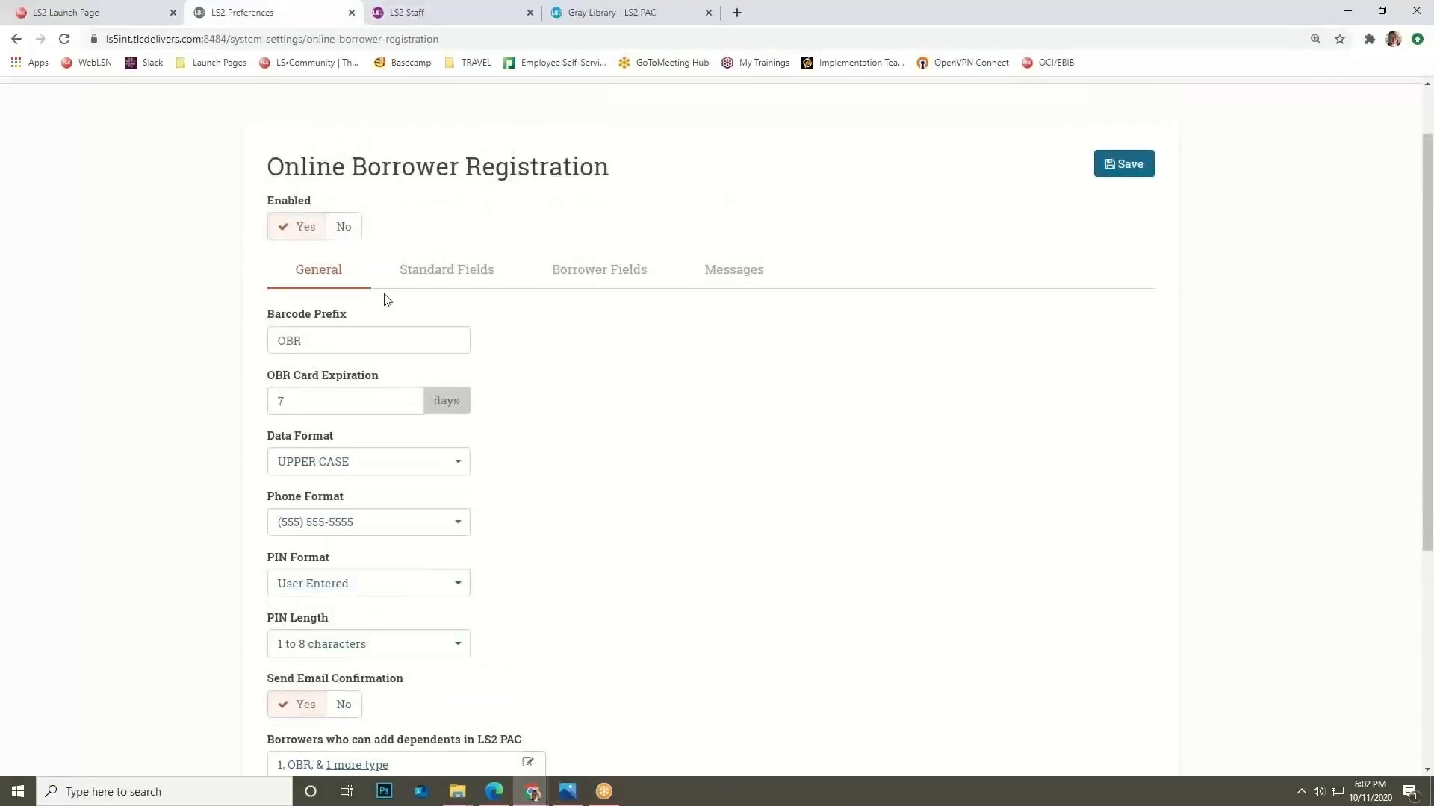
click(426, 291)
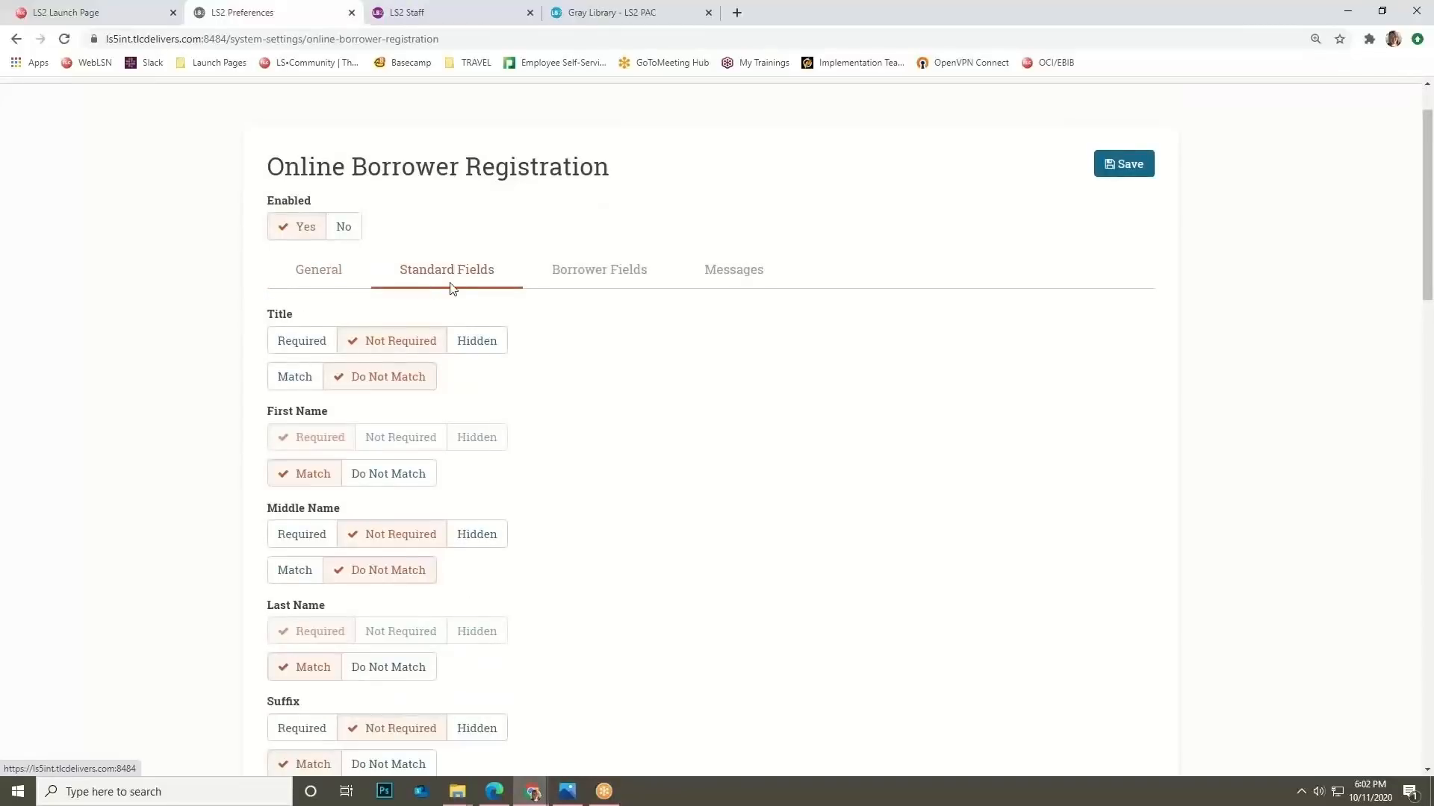
Scroll through the Standard Fields requirements, then show the Borrower Fields tab with Language Preference and County Resident.
scroll(563, 366, down, 1)
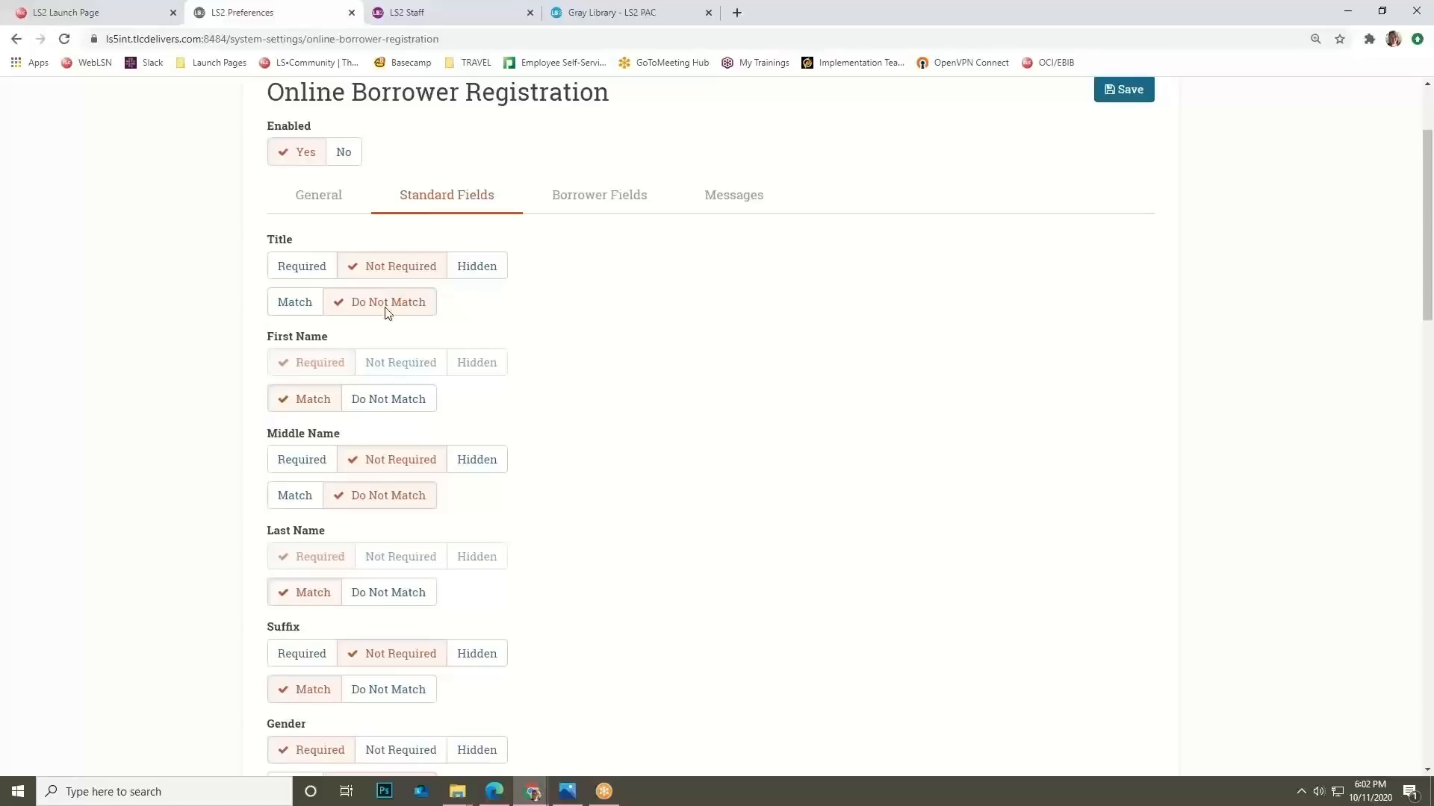
scroll(187, 451, down, 3)
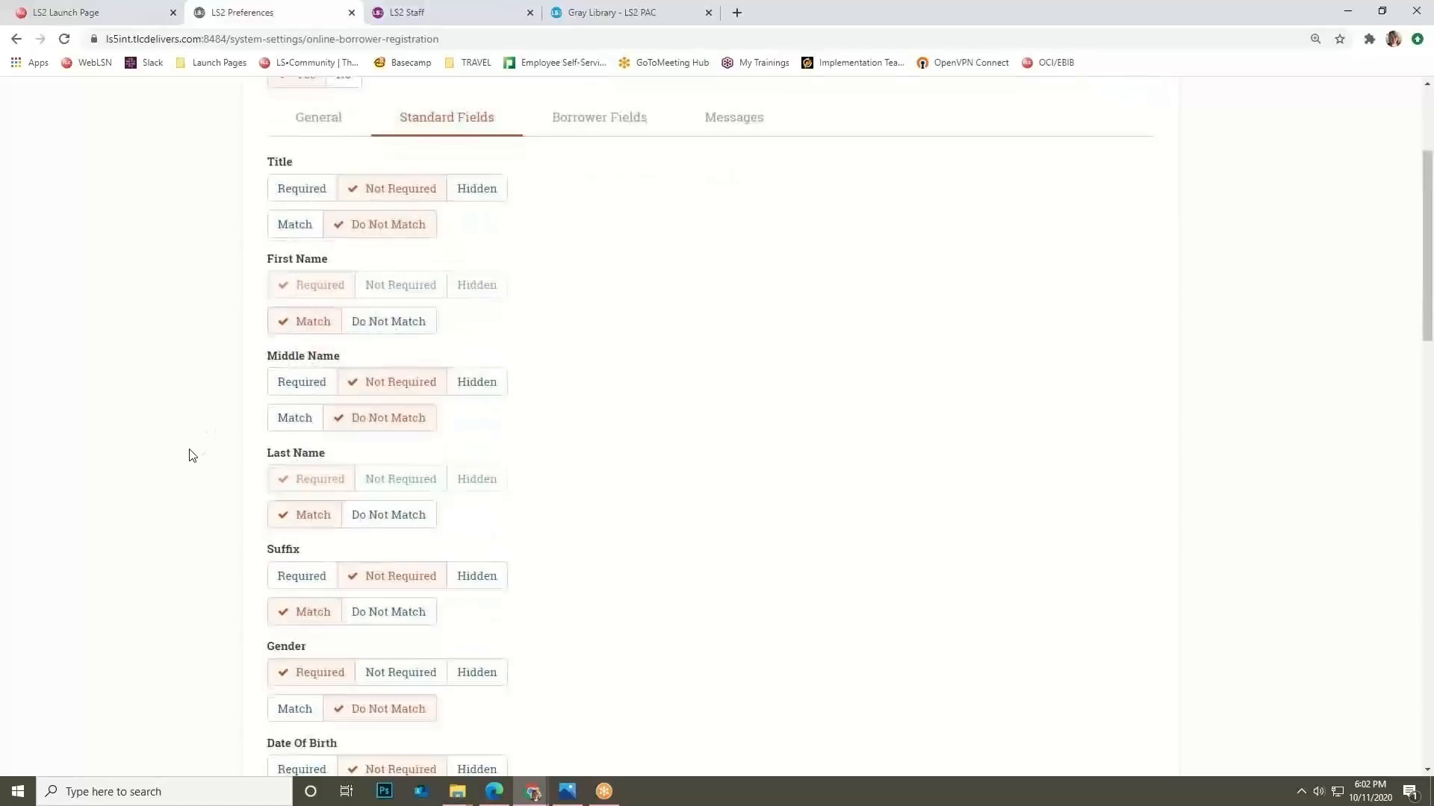
scroll(185, 454, down, 4)
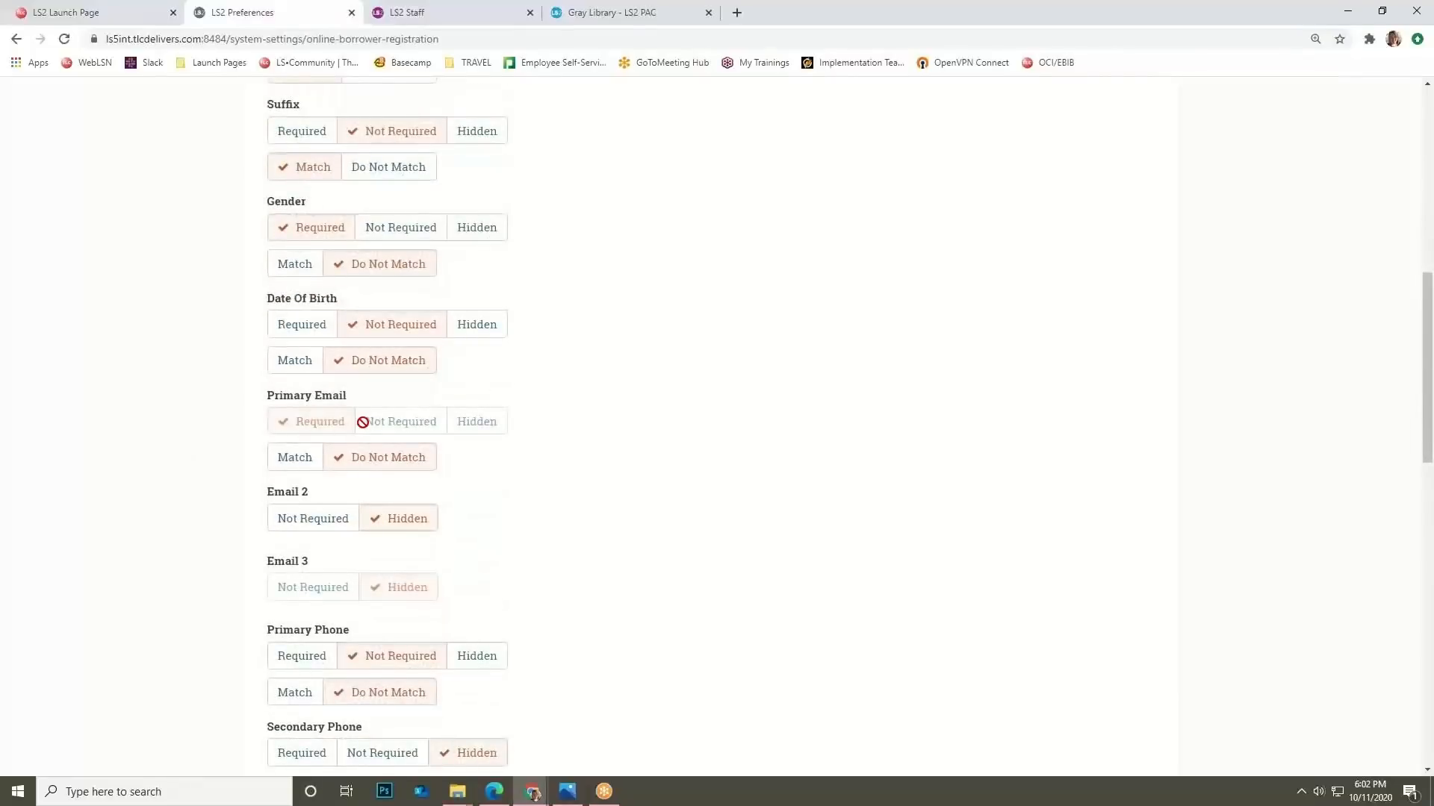
scroll(361, 433, down, 7)
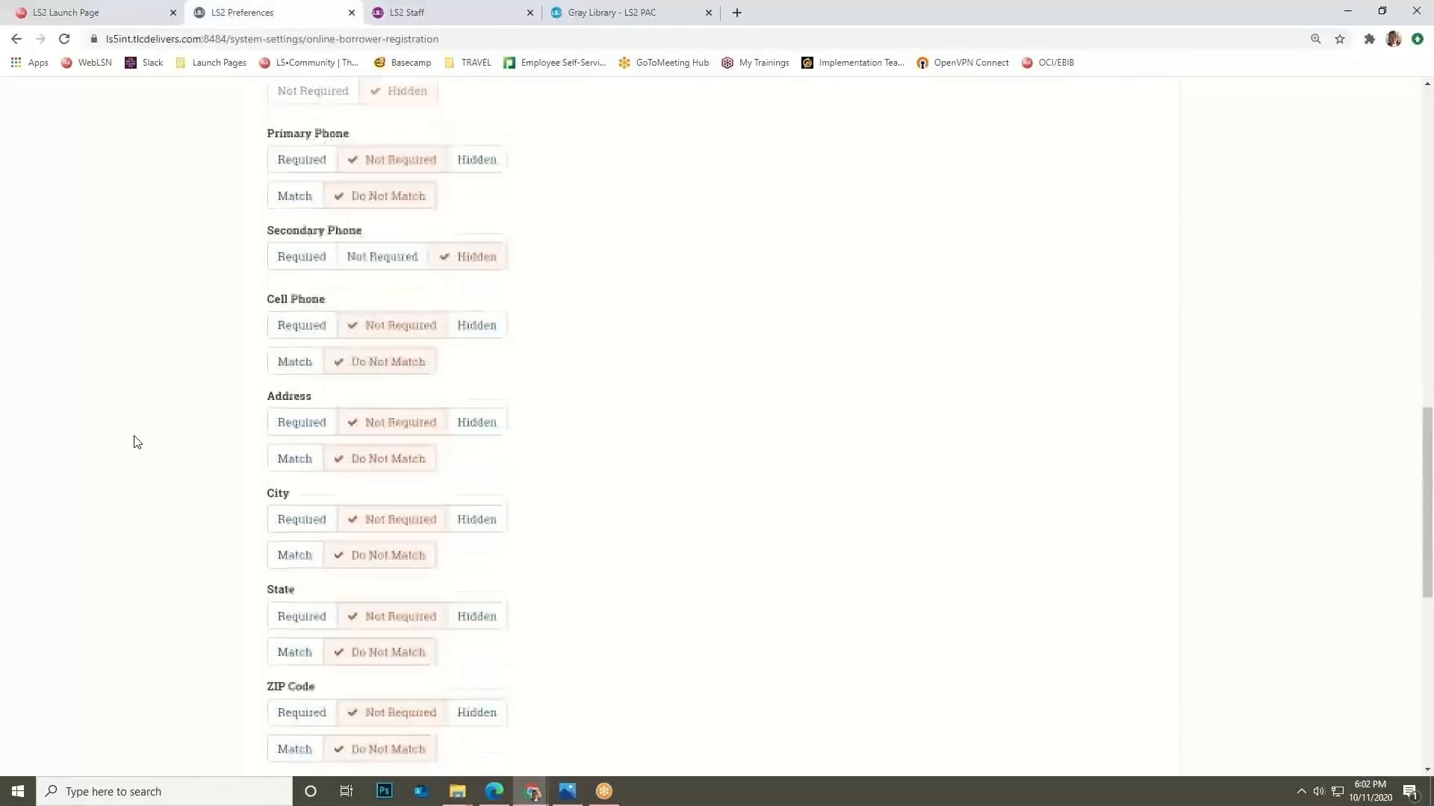
scroll(137, 442, down, 2)
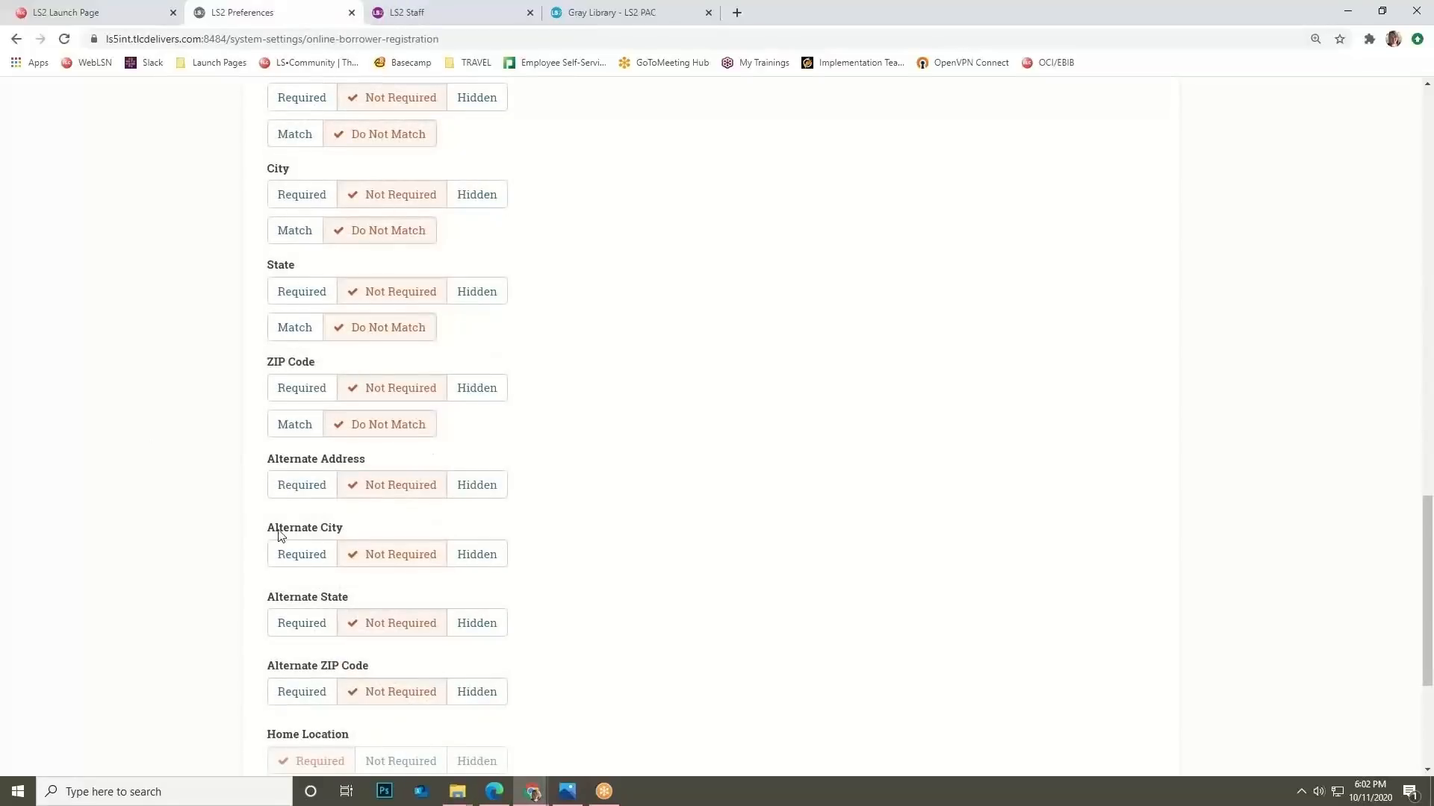
drag(1426, 523, 1241, 170)
click(599, 219)
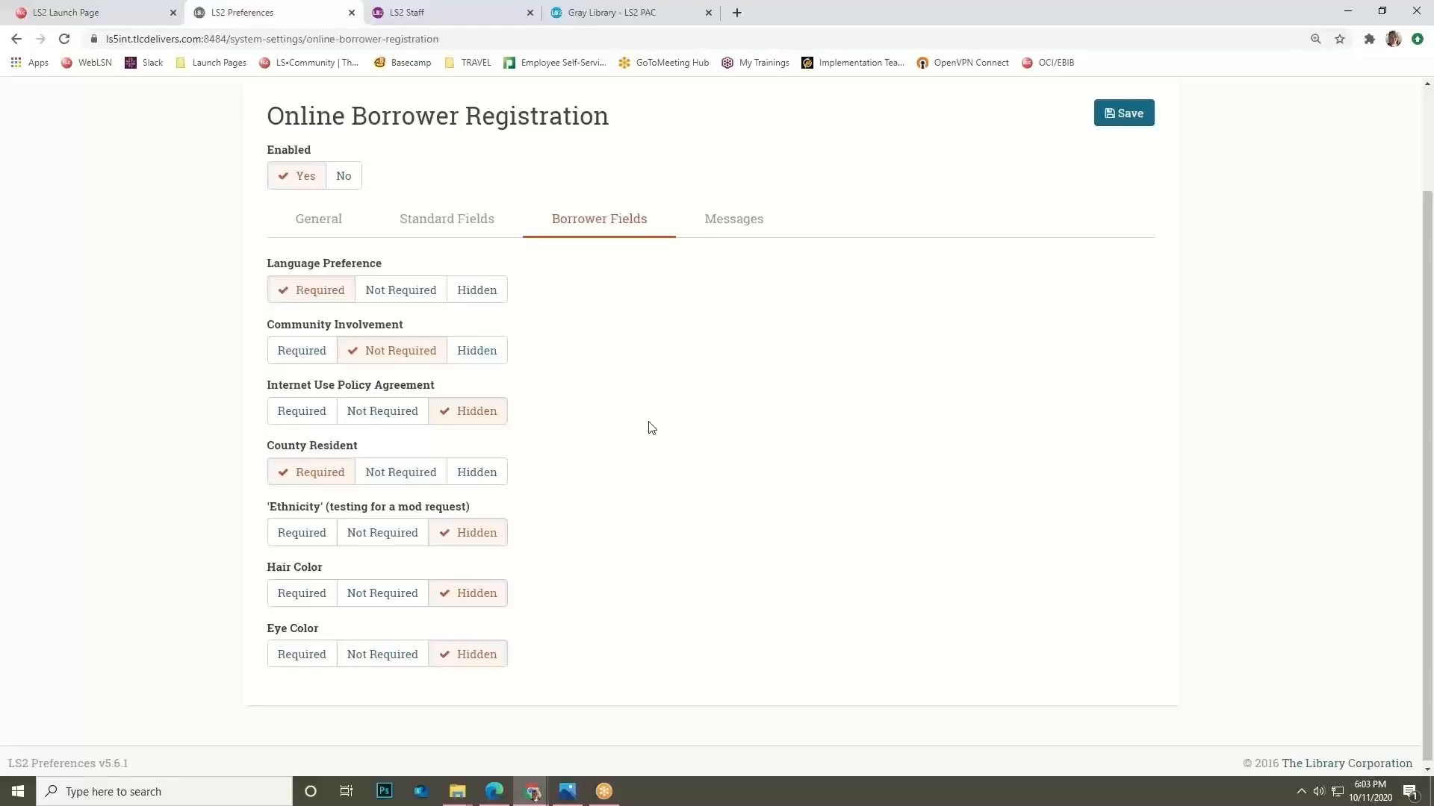
Show the registration Messages tab and keep English as the message language.
click(747, 222)
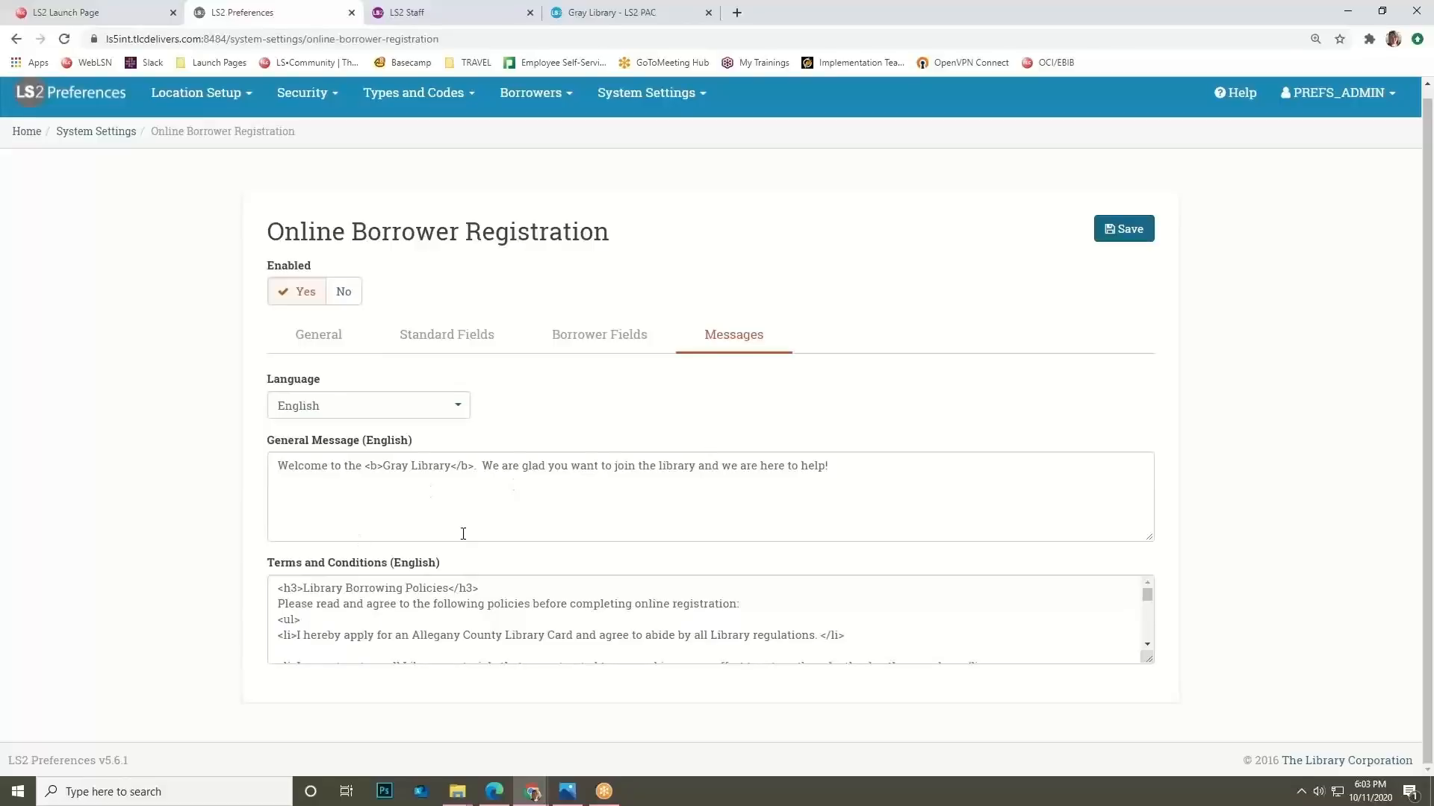
click(439, 406)
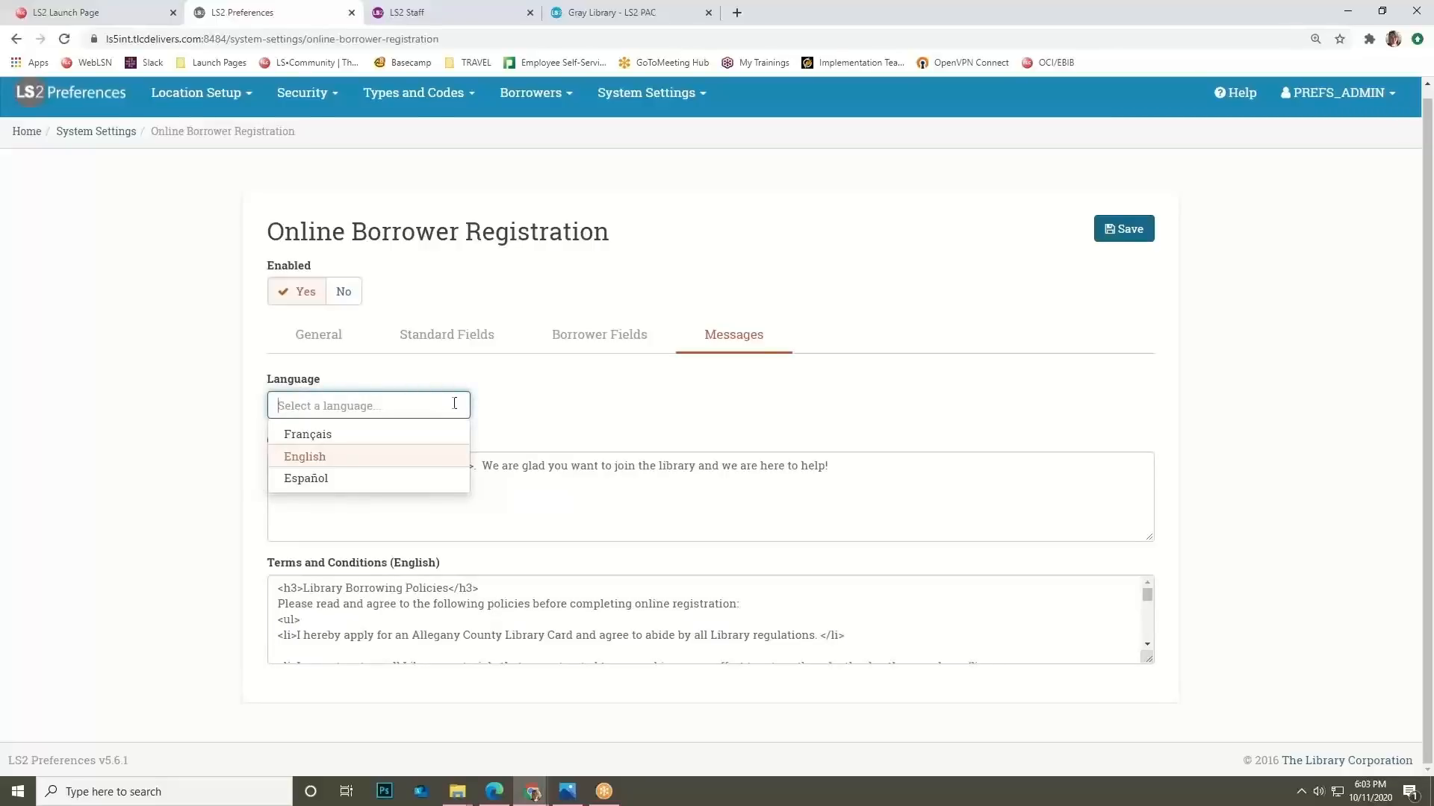
click(517, 401)
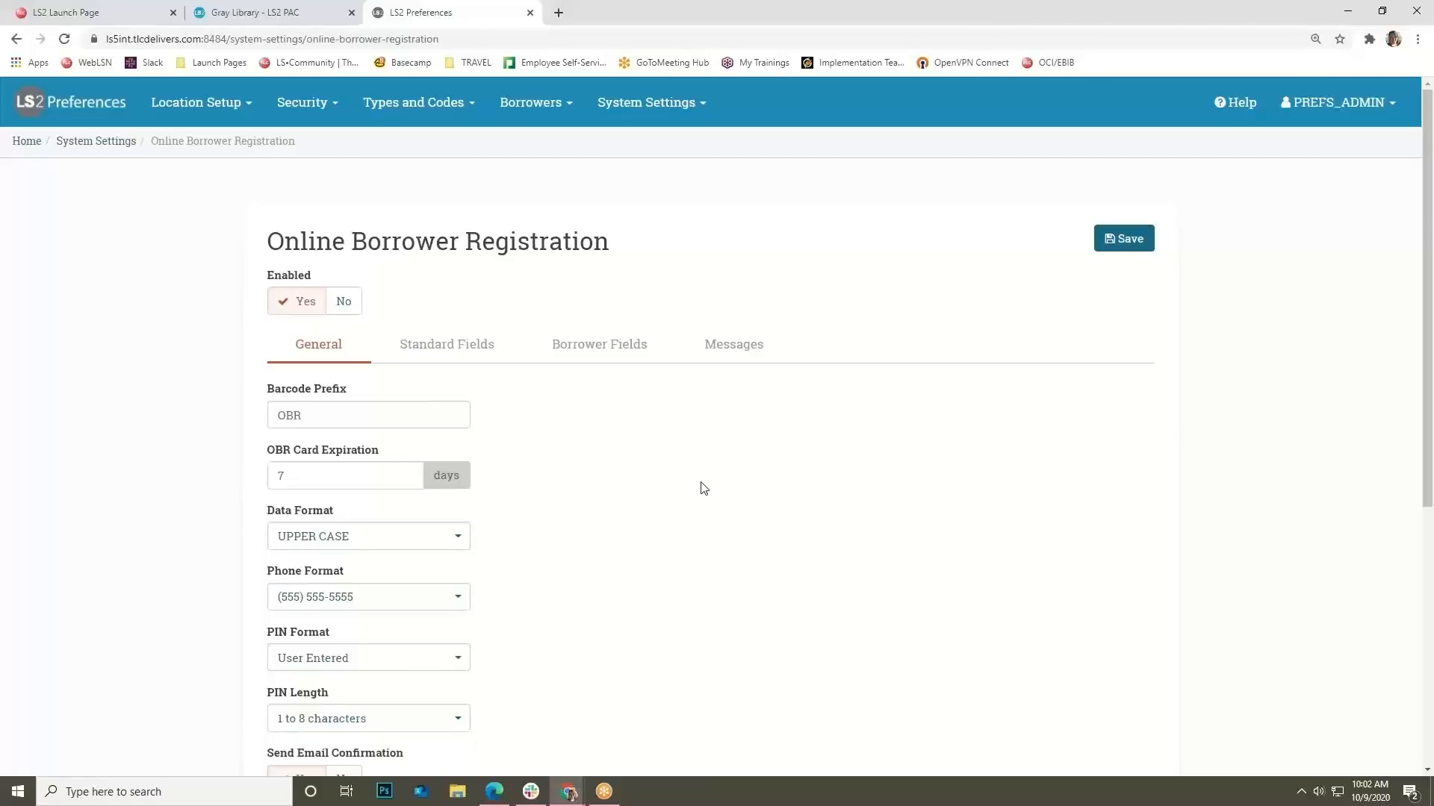
Review Other System Settings down to Accelerated Reader and Lexile, highlighting the TLC configuration note.
click(662, 108)
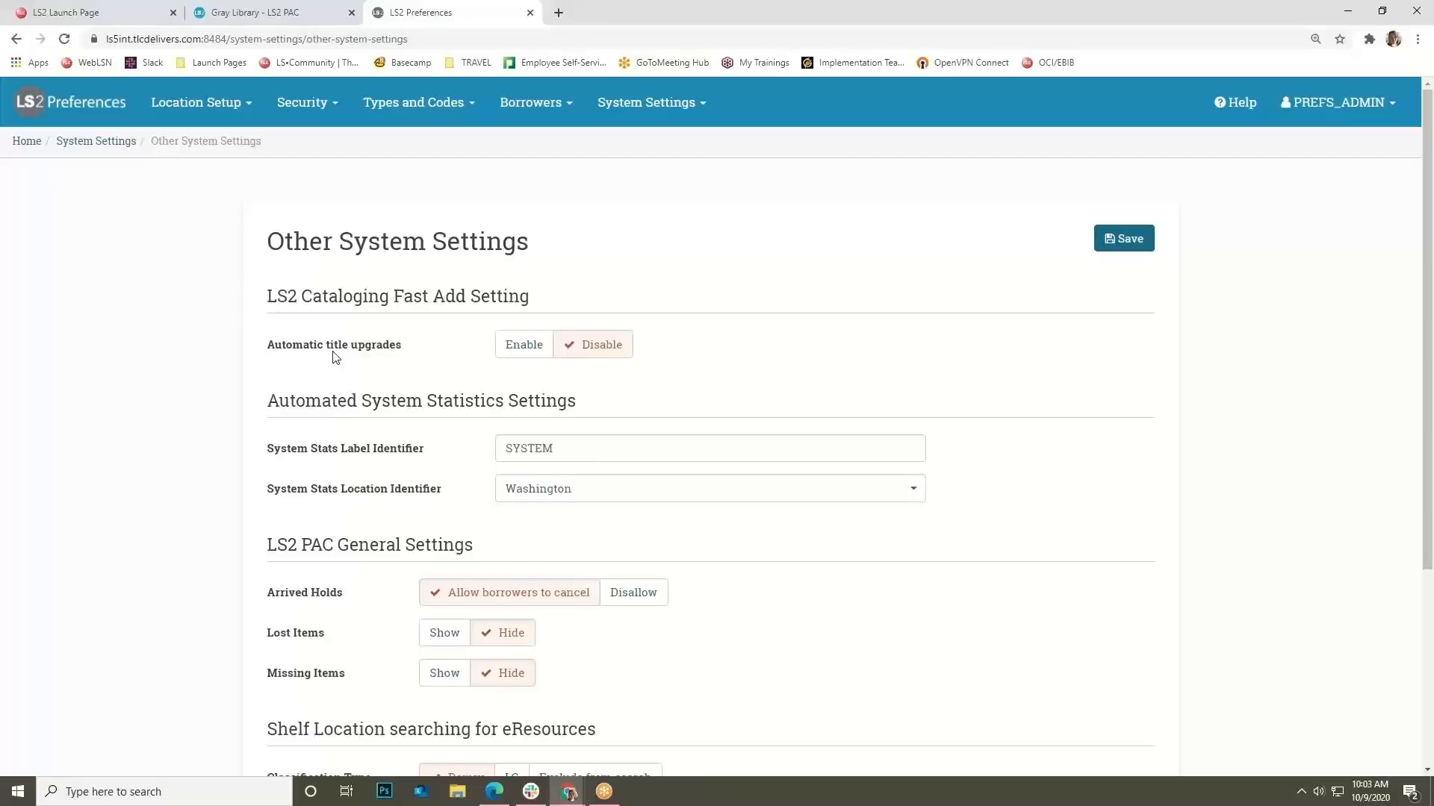
scroll(334, 359, down, 3)
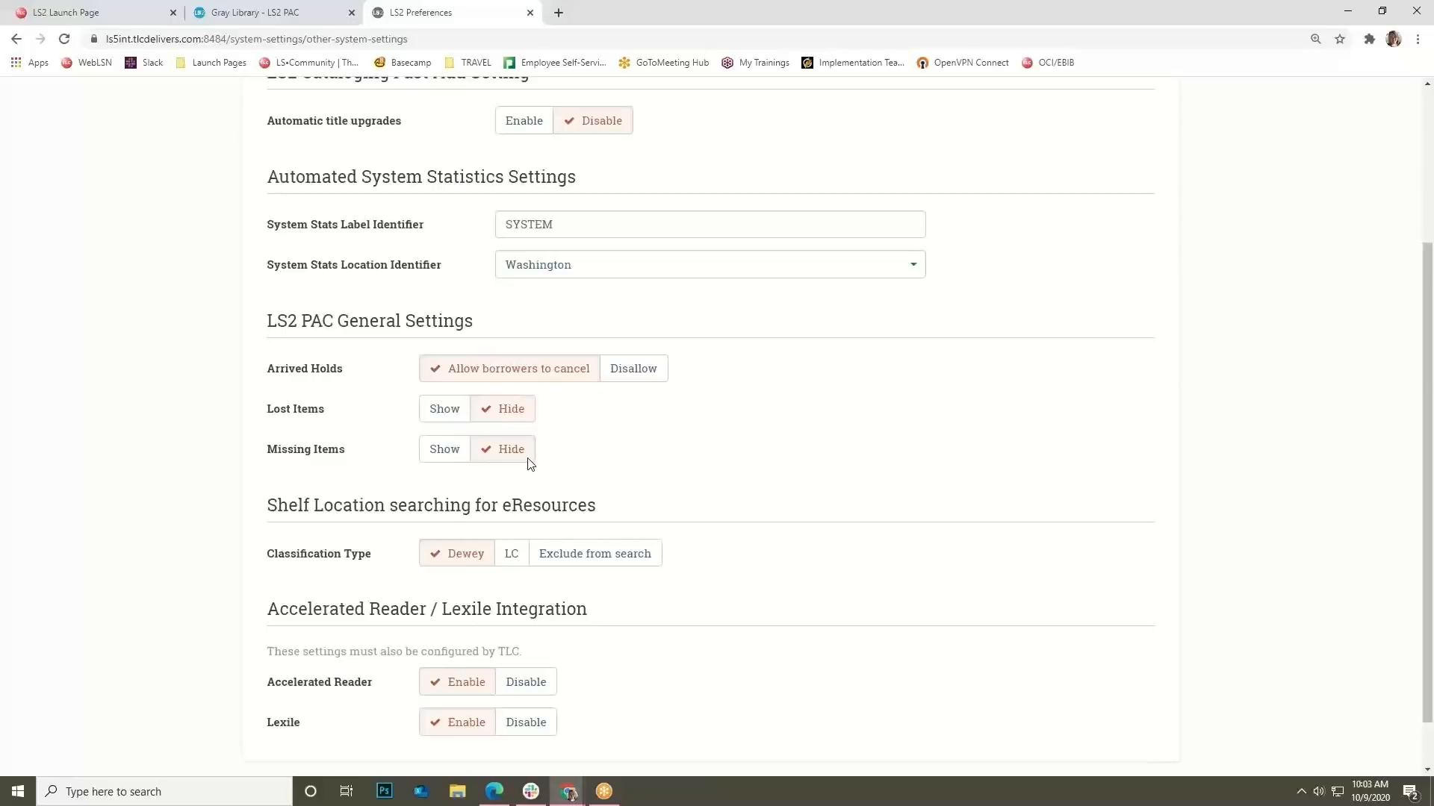
scroll(528, 463, down, 1)
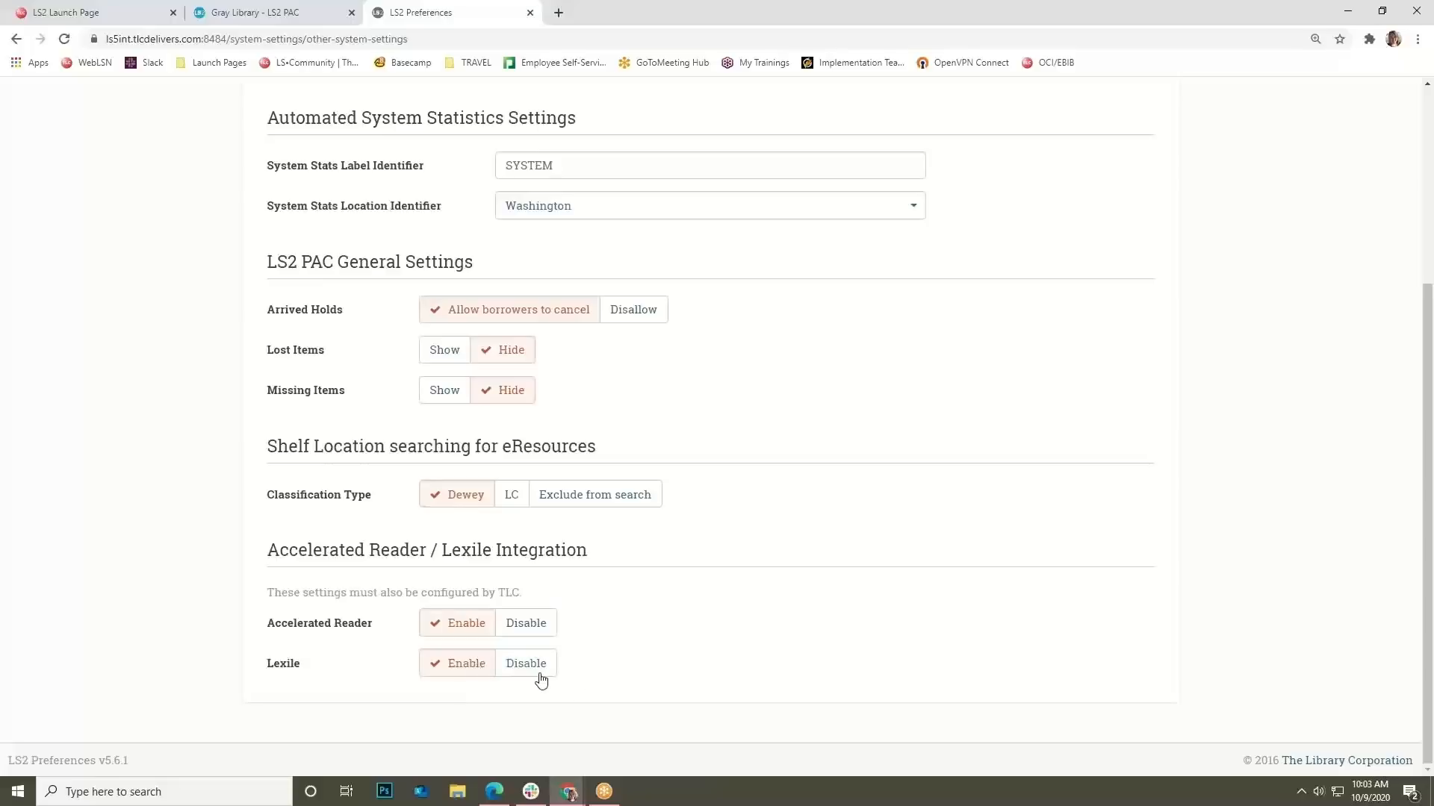
mouse_move(521, 591)
mouse_down()
mouse_move(271, 595)
mouse_move(522, 620)
mouse_move(533, 595)
mouse_up()
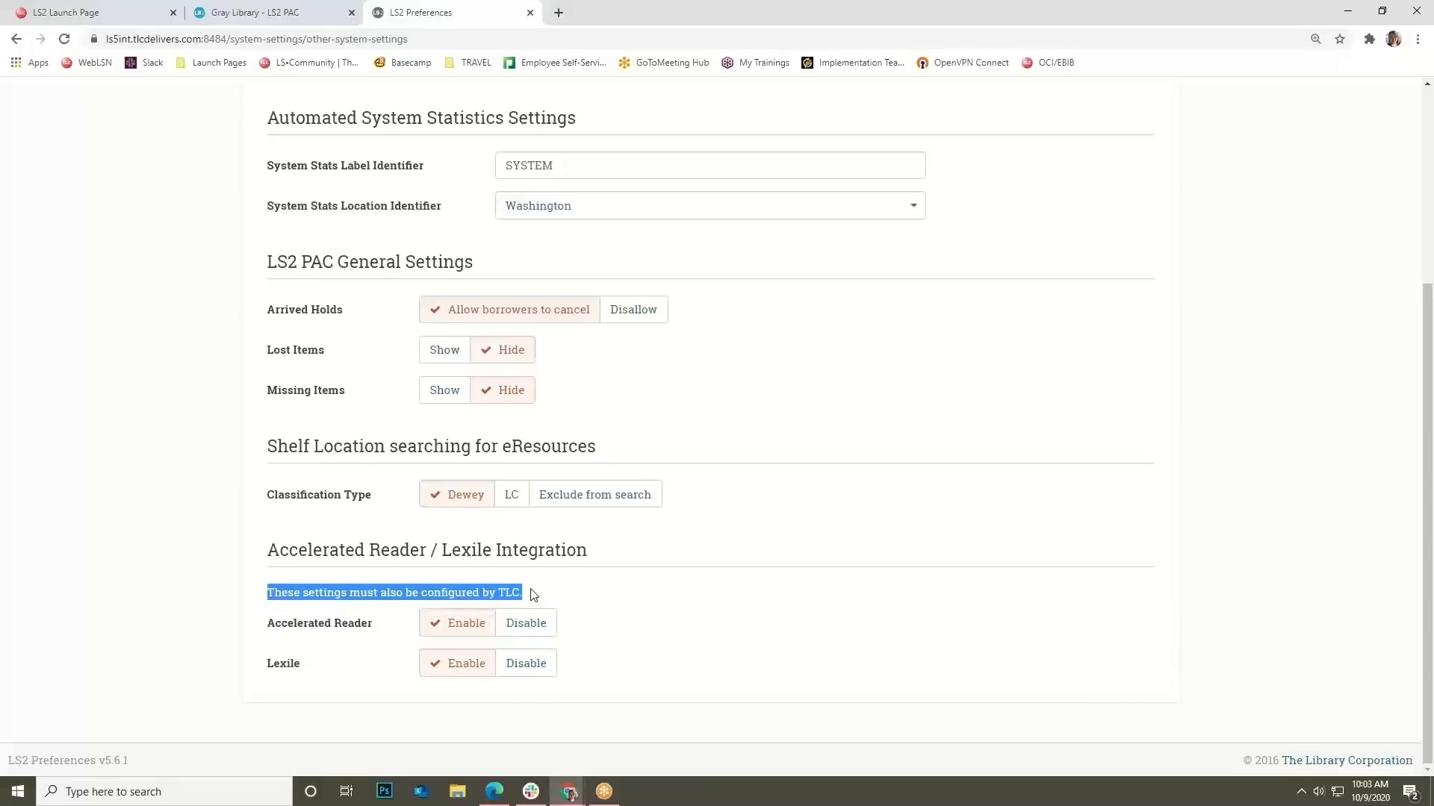
scroll(532, 597, up, 4)
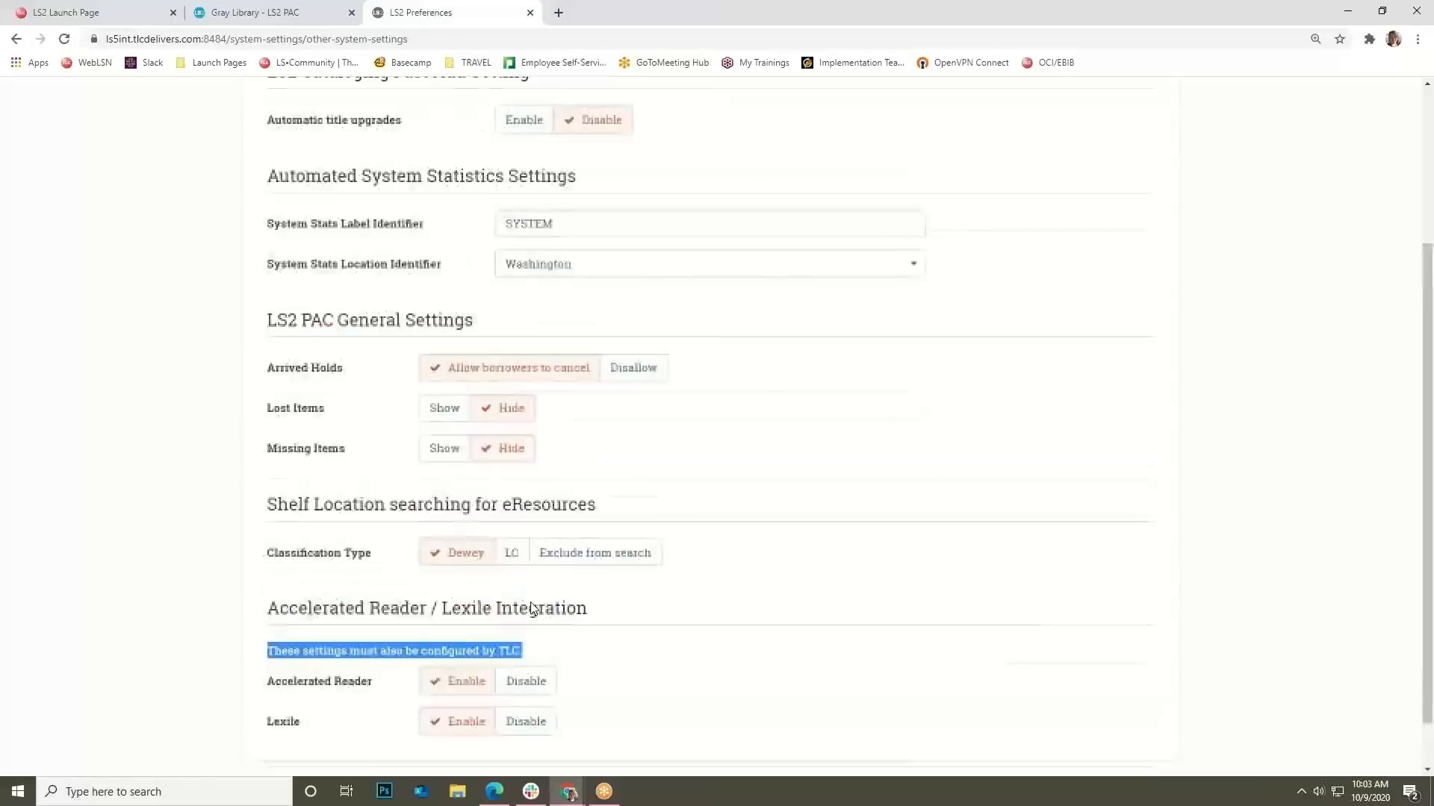
Open the Loan/Fine History purge page from System Settings > Purge.
click(669, 103)
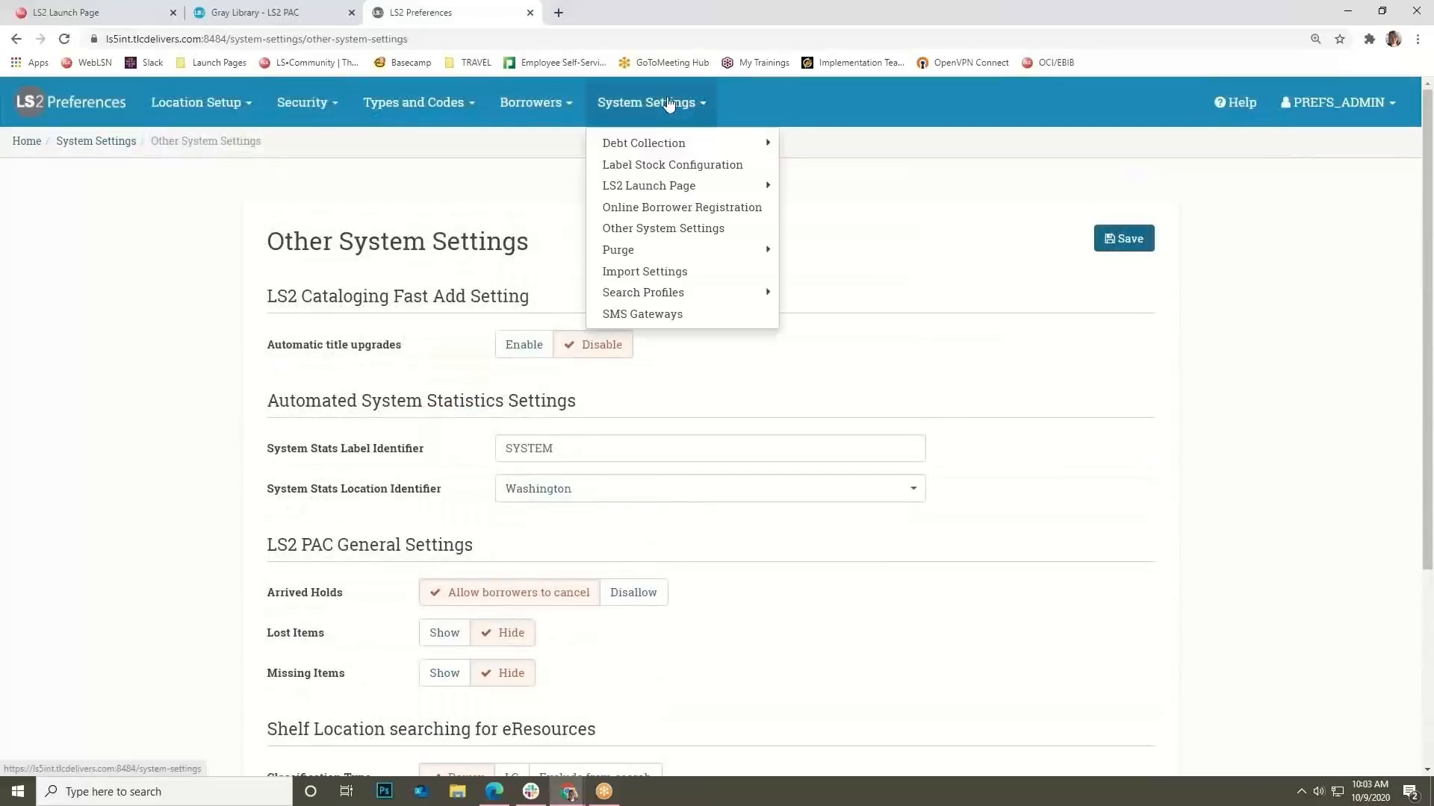
mouse_move(762, 262)
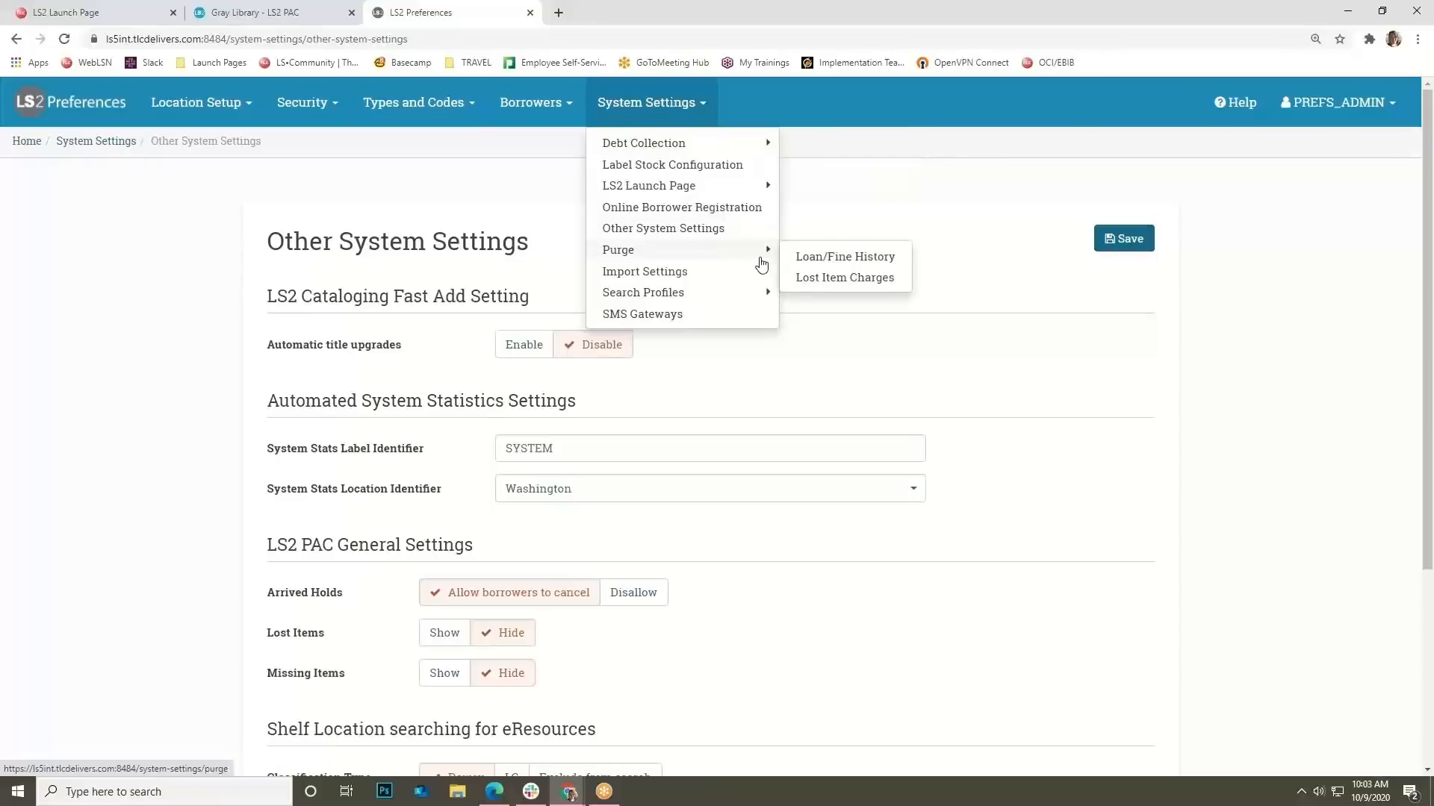
click(815, 269)
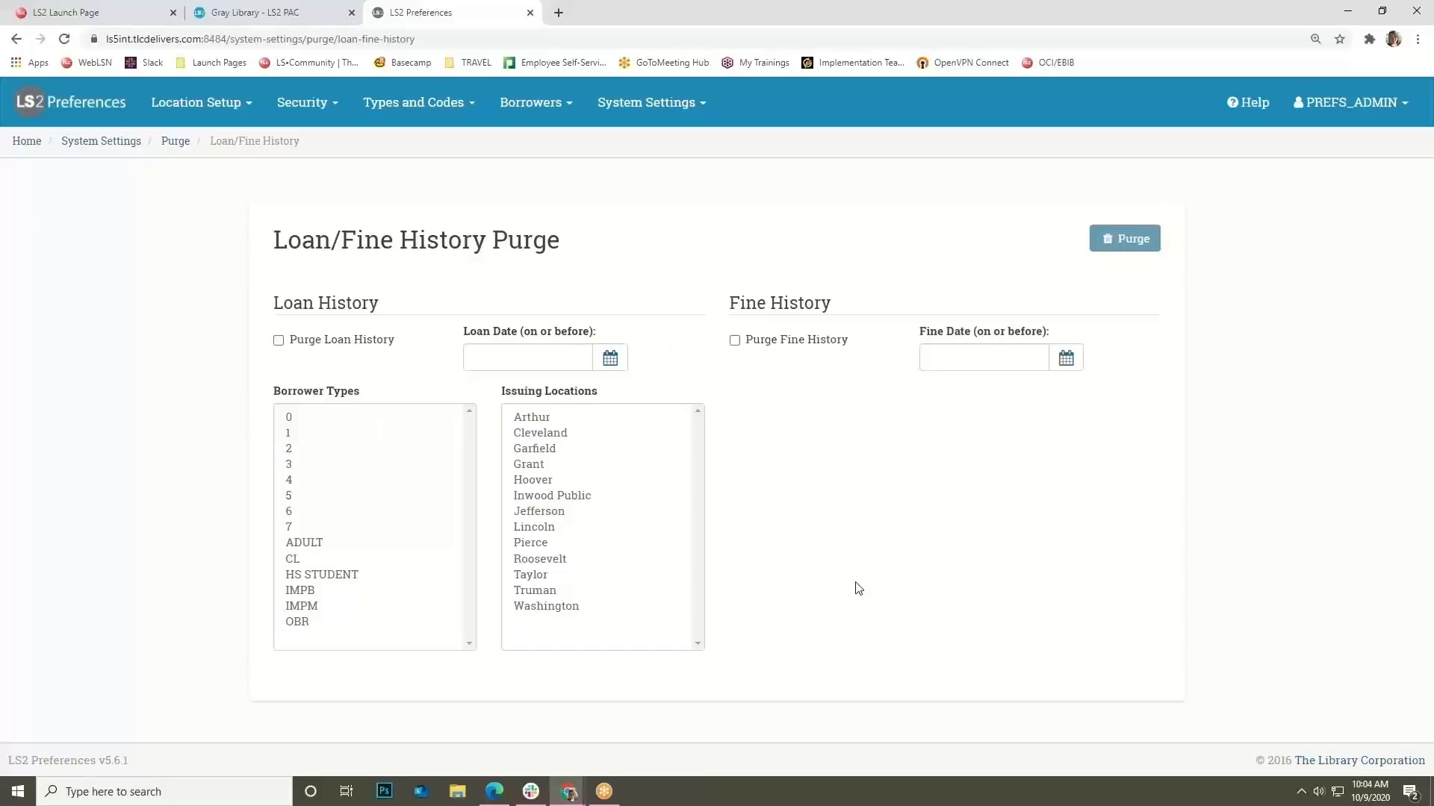
Open the Lost Item Charge Purge page from System Settings > Purge.
click(685, 107)
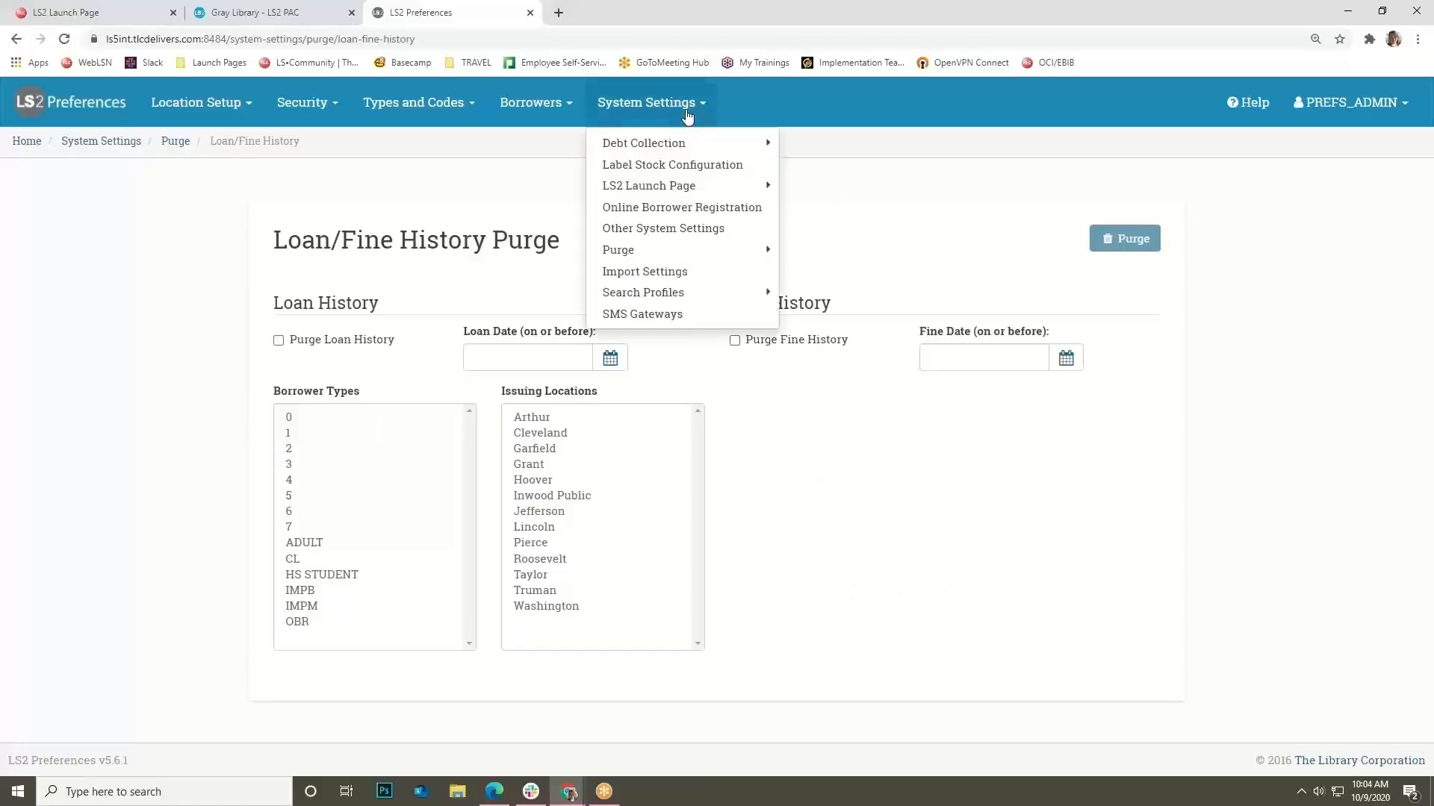
mouse_move(688, 195)
mouse_move(693, 254)
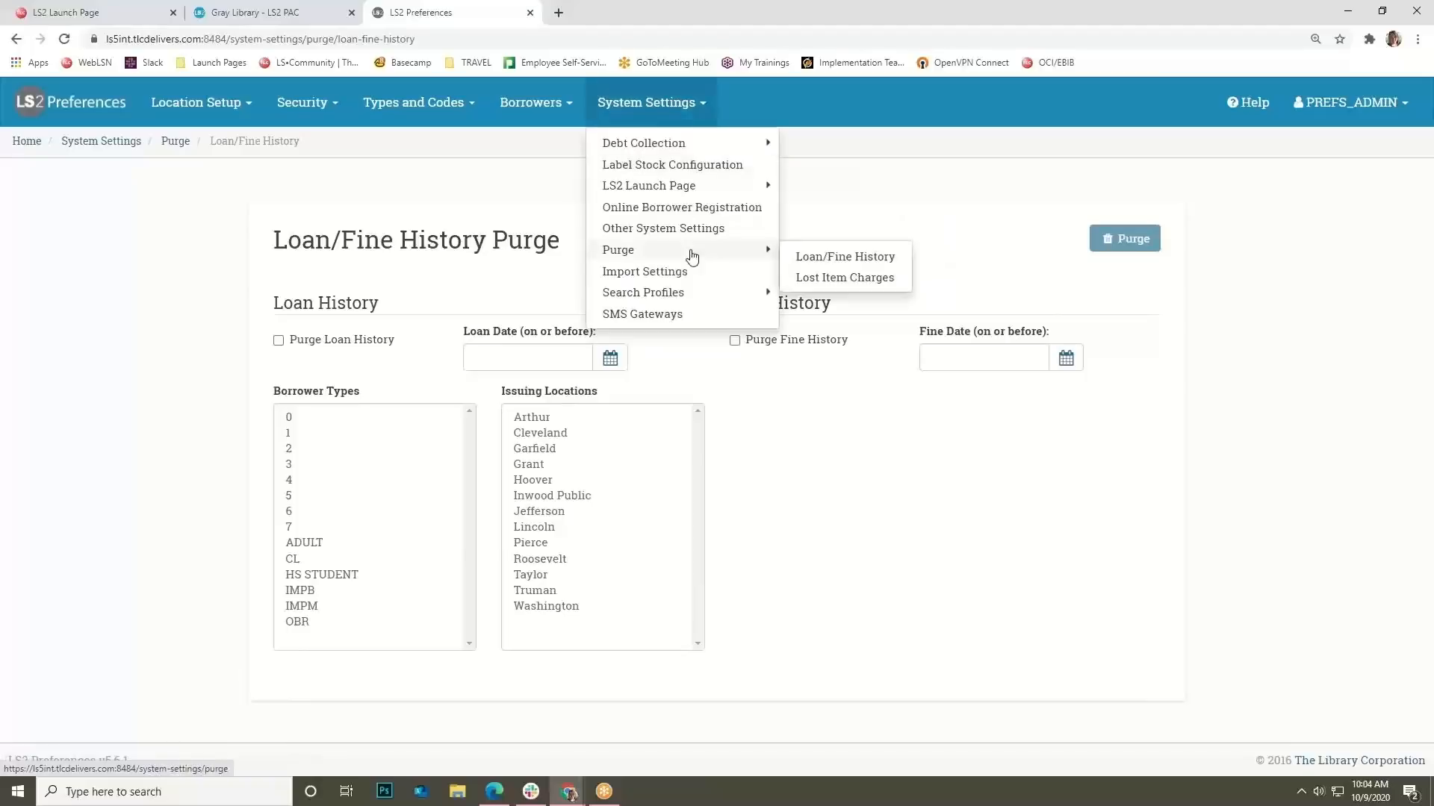
click(805, 277)
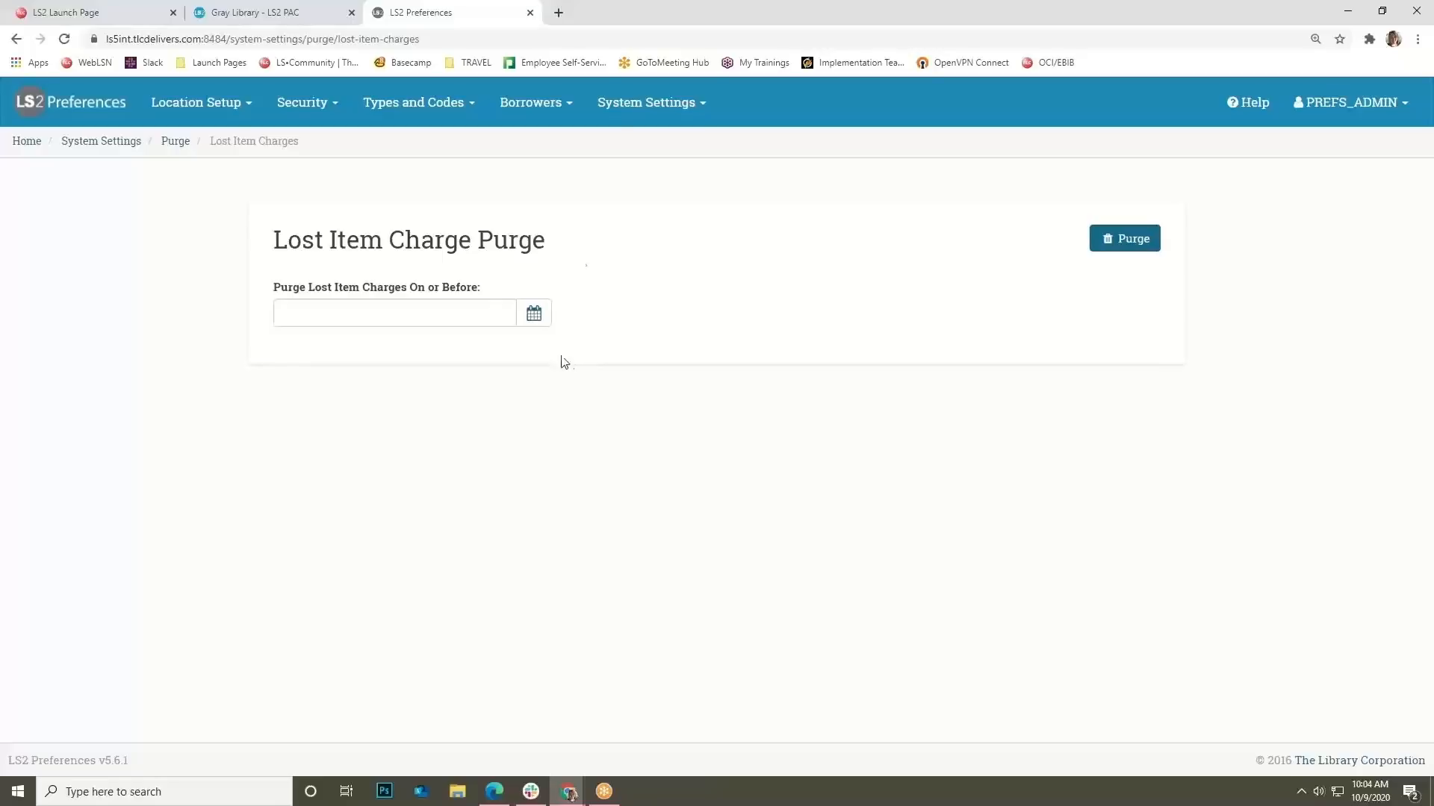
click(651, 106)
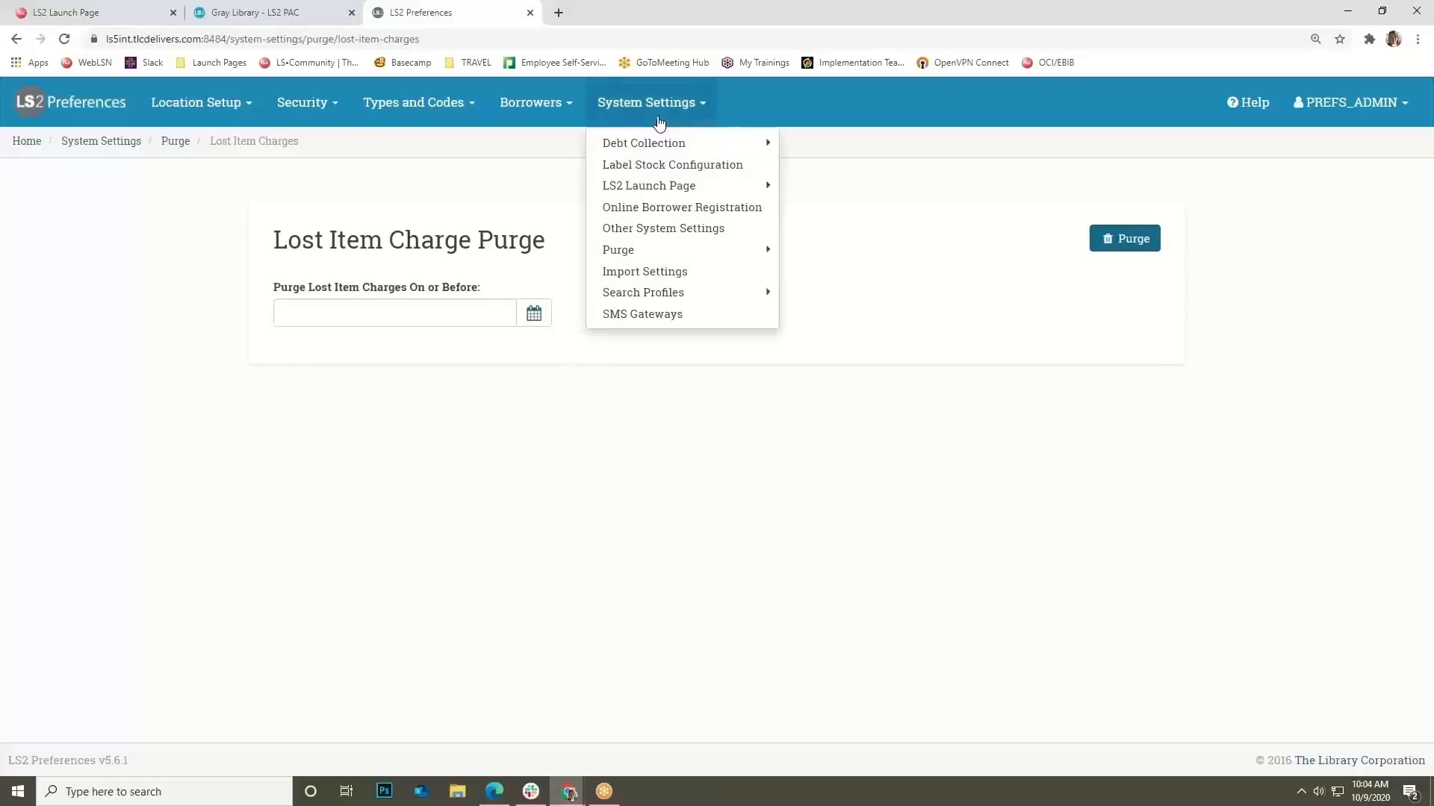
Open Import Settings and review its In Processing, Draft title and ON ORDER (ONOR) defaults.
click(684, 277)
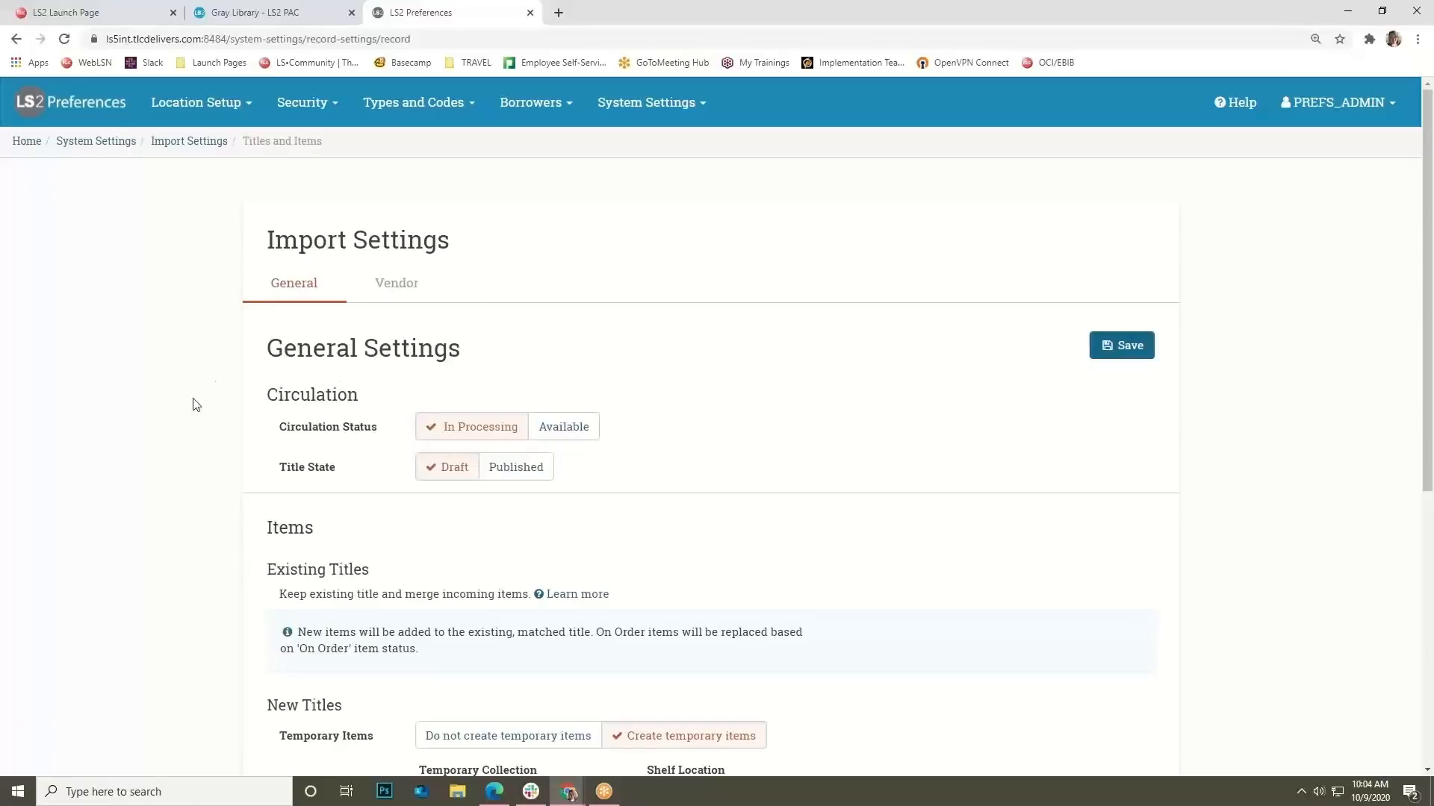
scroll(458, 410, down, 3)
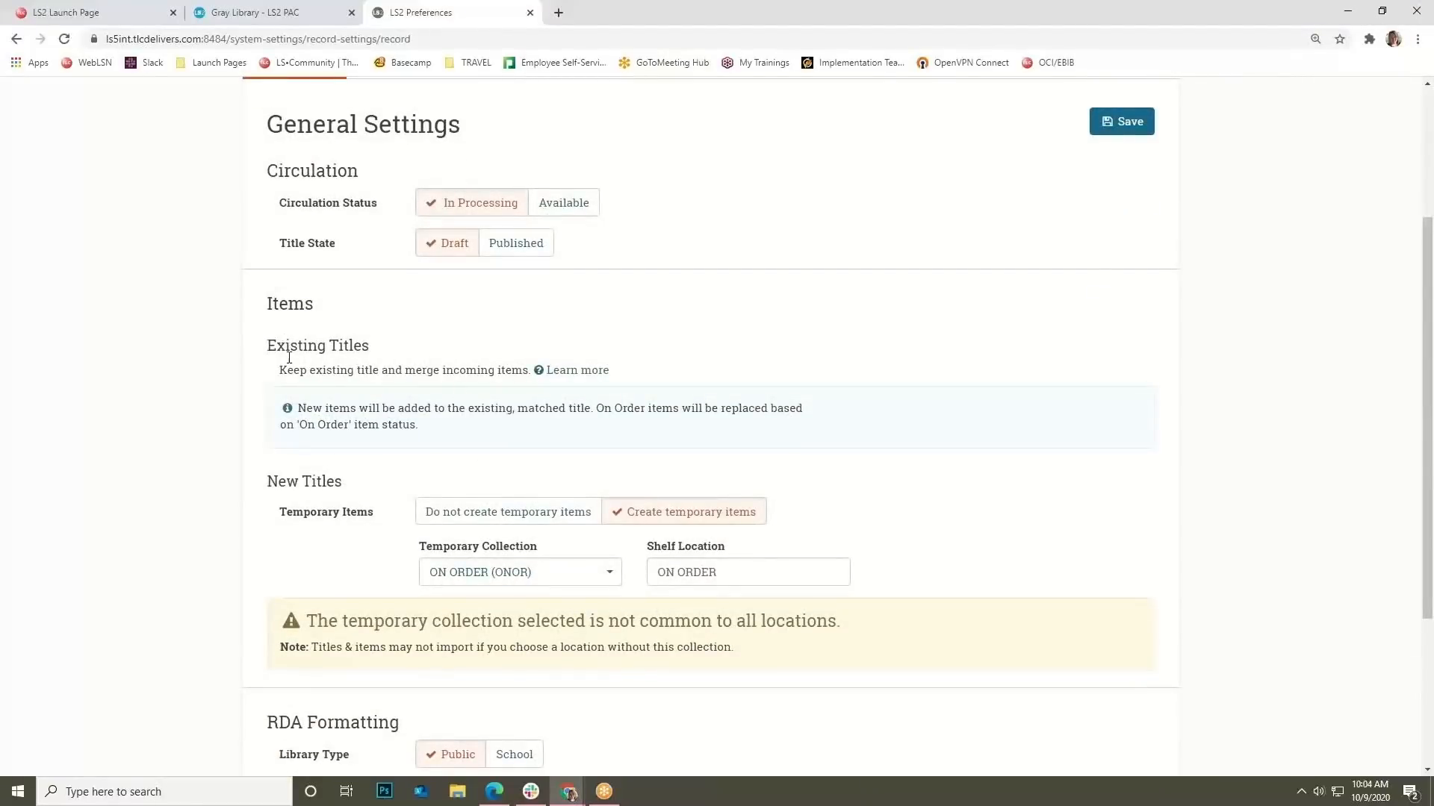
scroll(478, 458, down, 1)
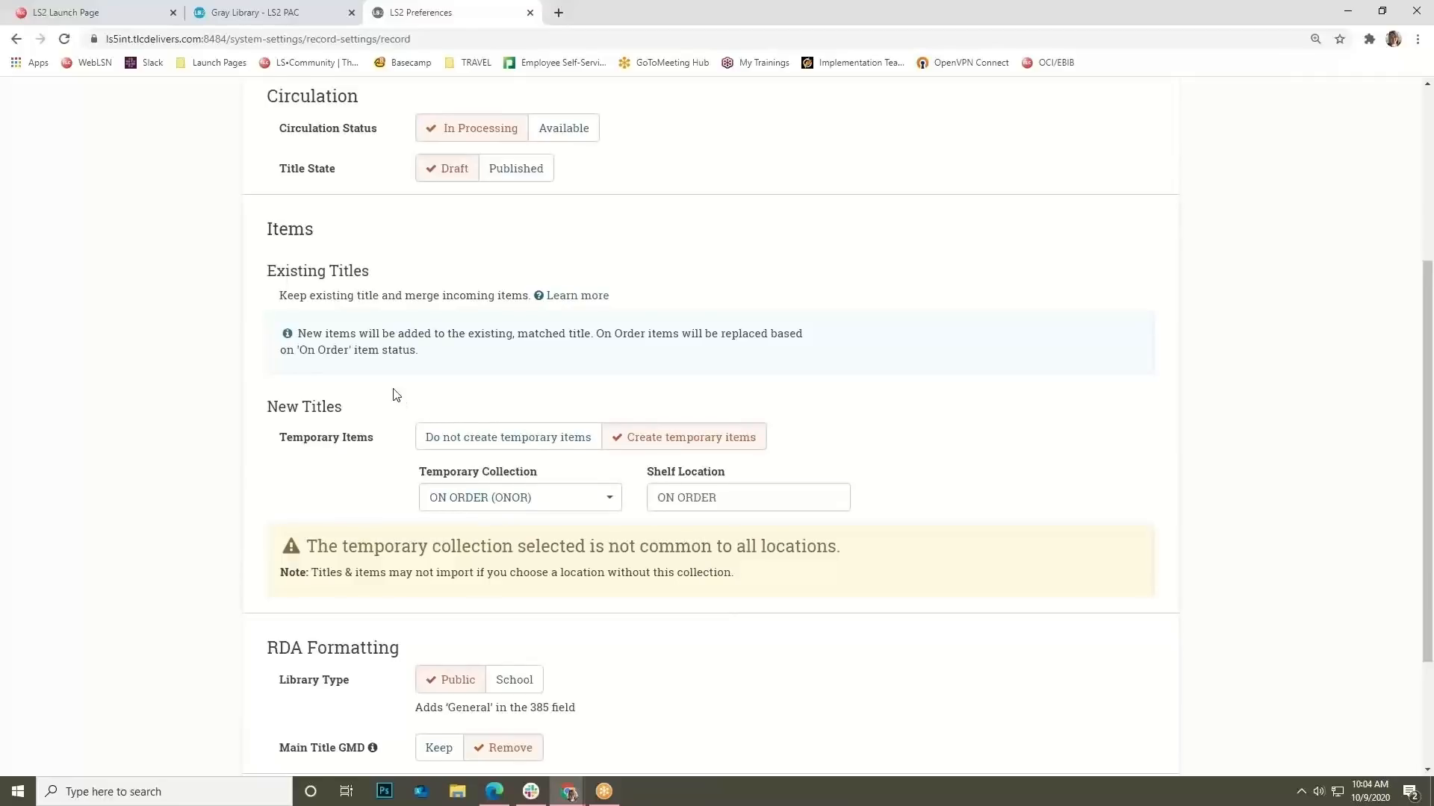
scroll(391, 394, down, 2)
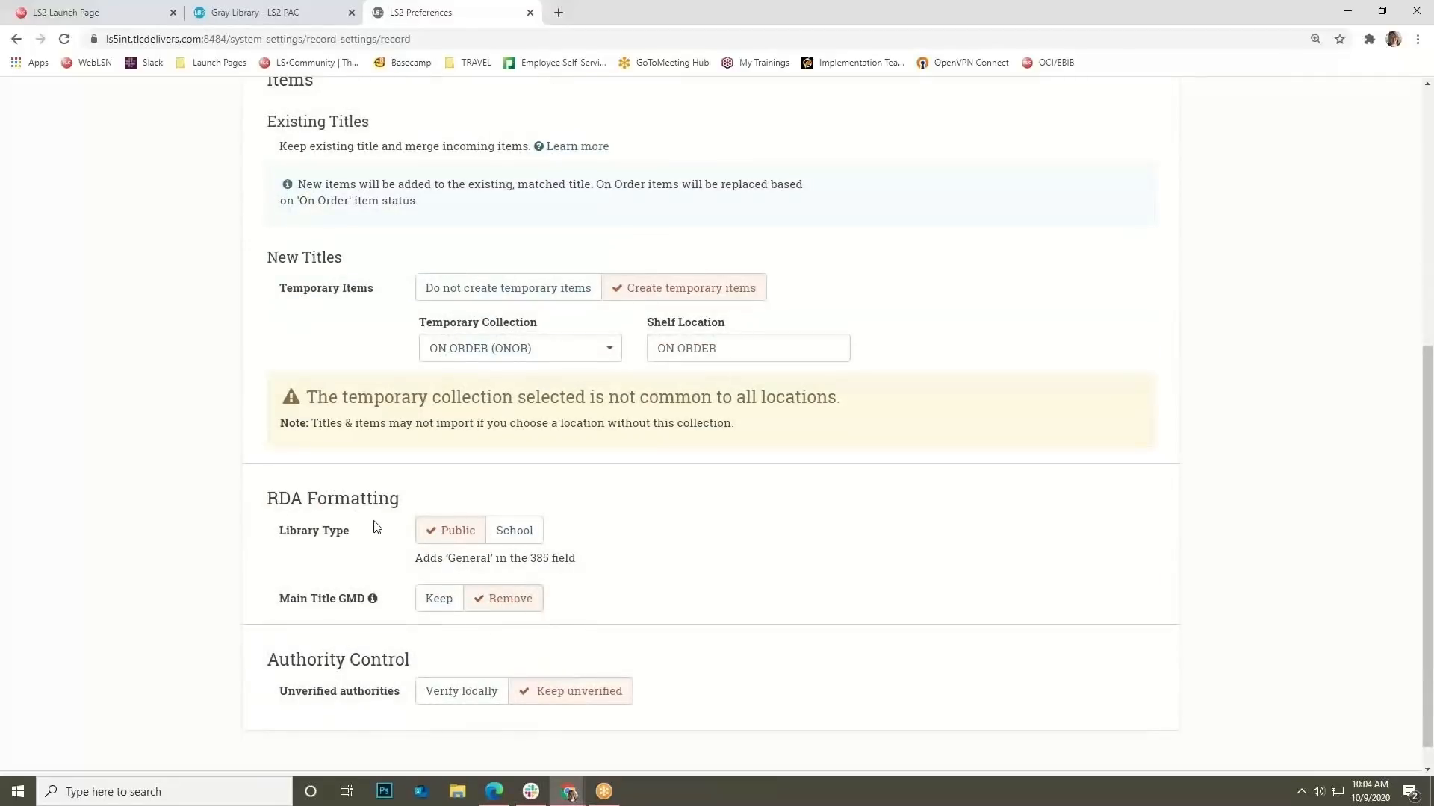
scroll(261, 731, up, 5)
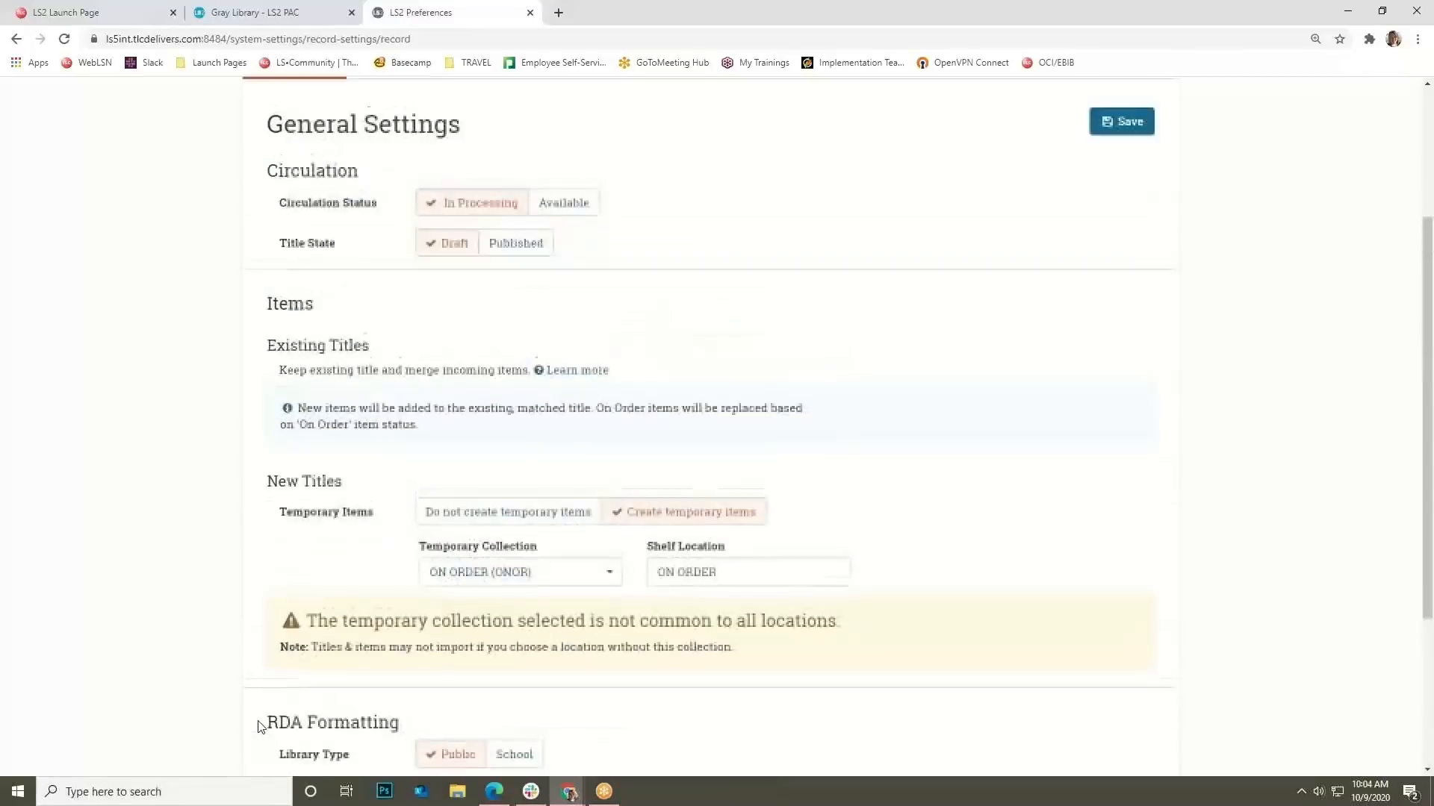
click(646, 102)
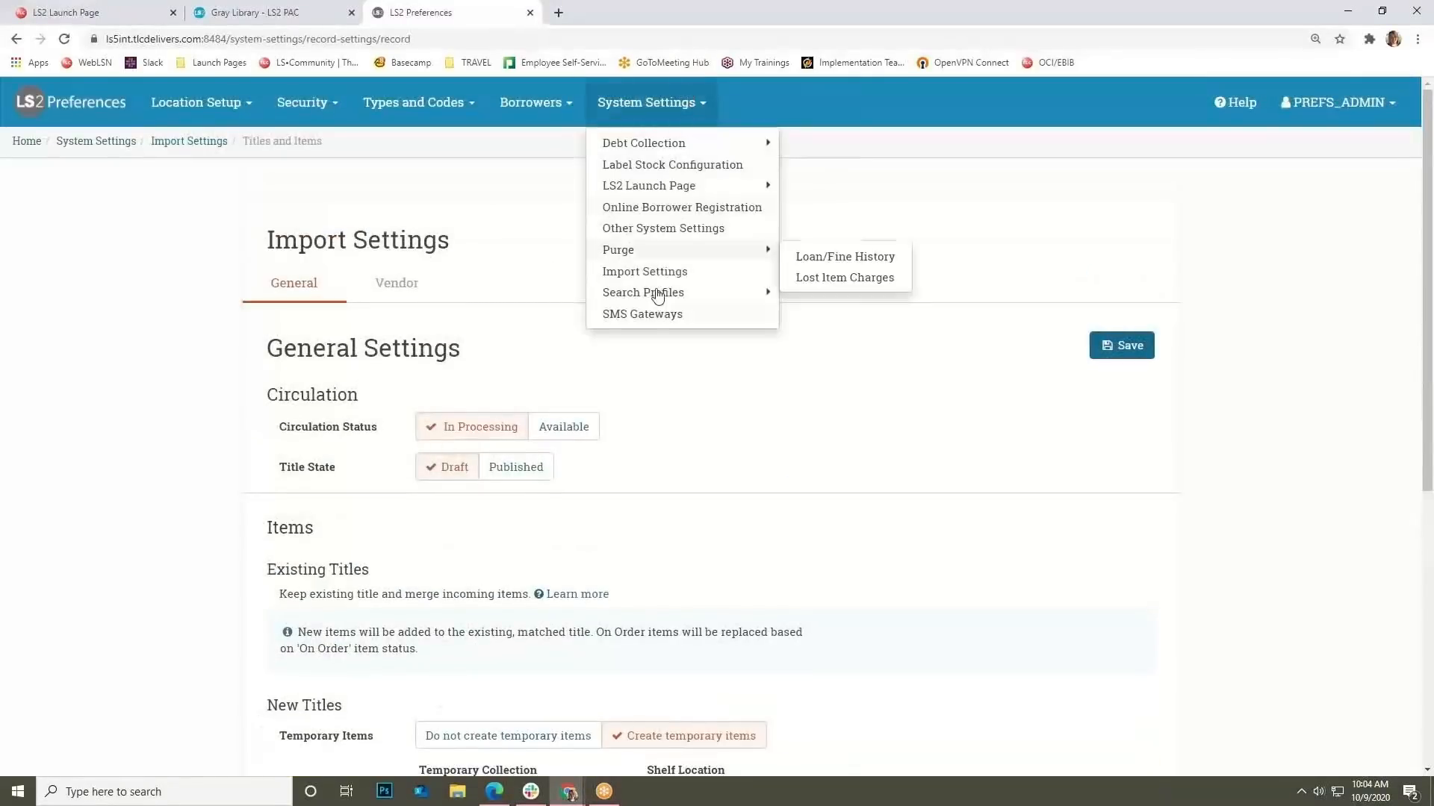
mouse_move(665, 296)
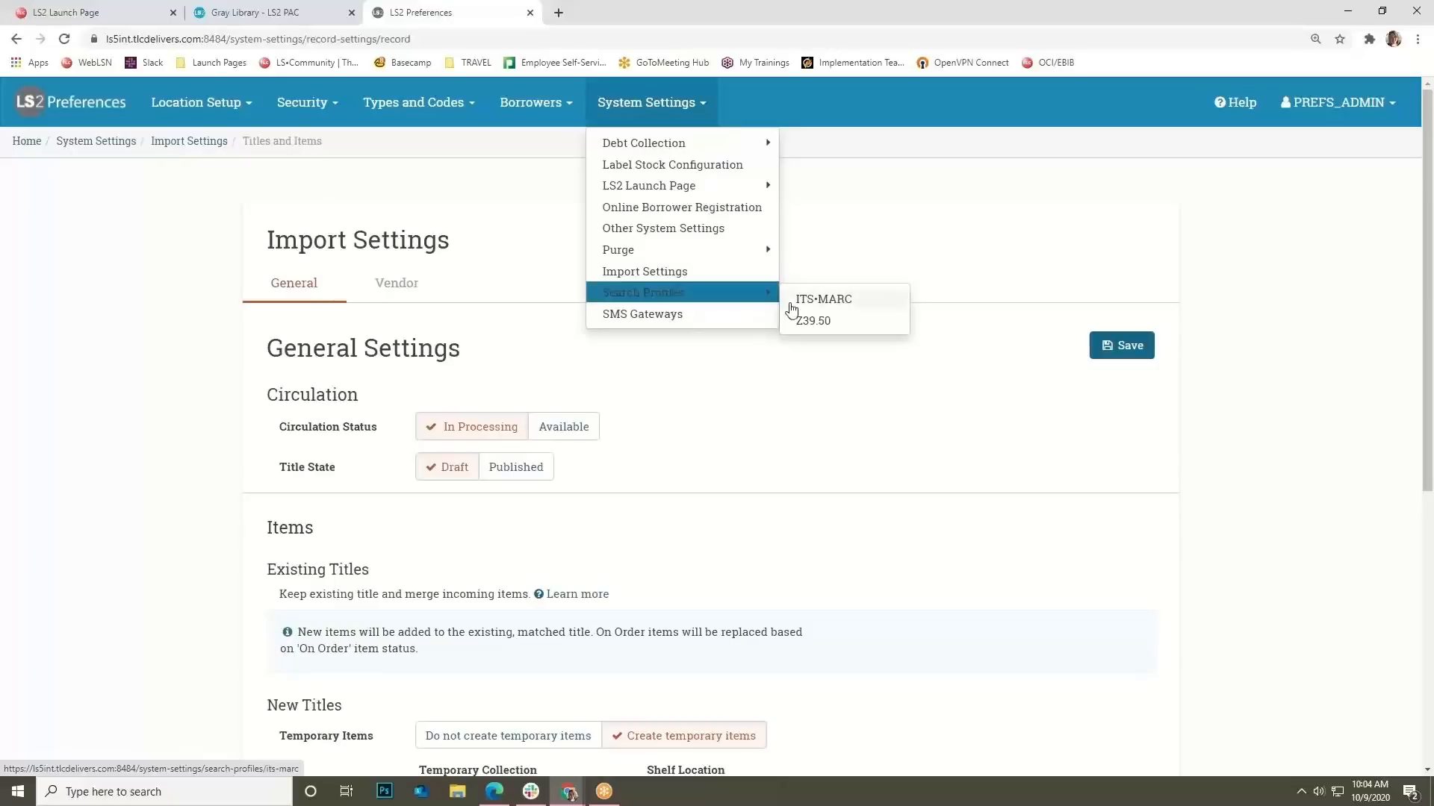
Show the Z39.50 search profiles, then the ITS•MARC source list starting with NewPub, AVAcc, LCmarc.
click(820, 321)
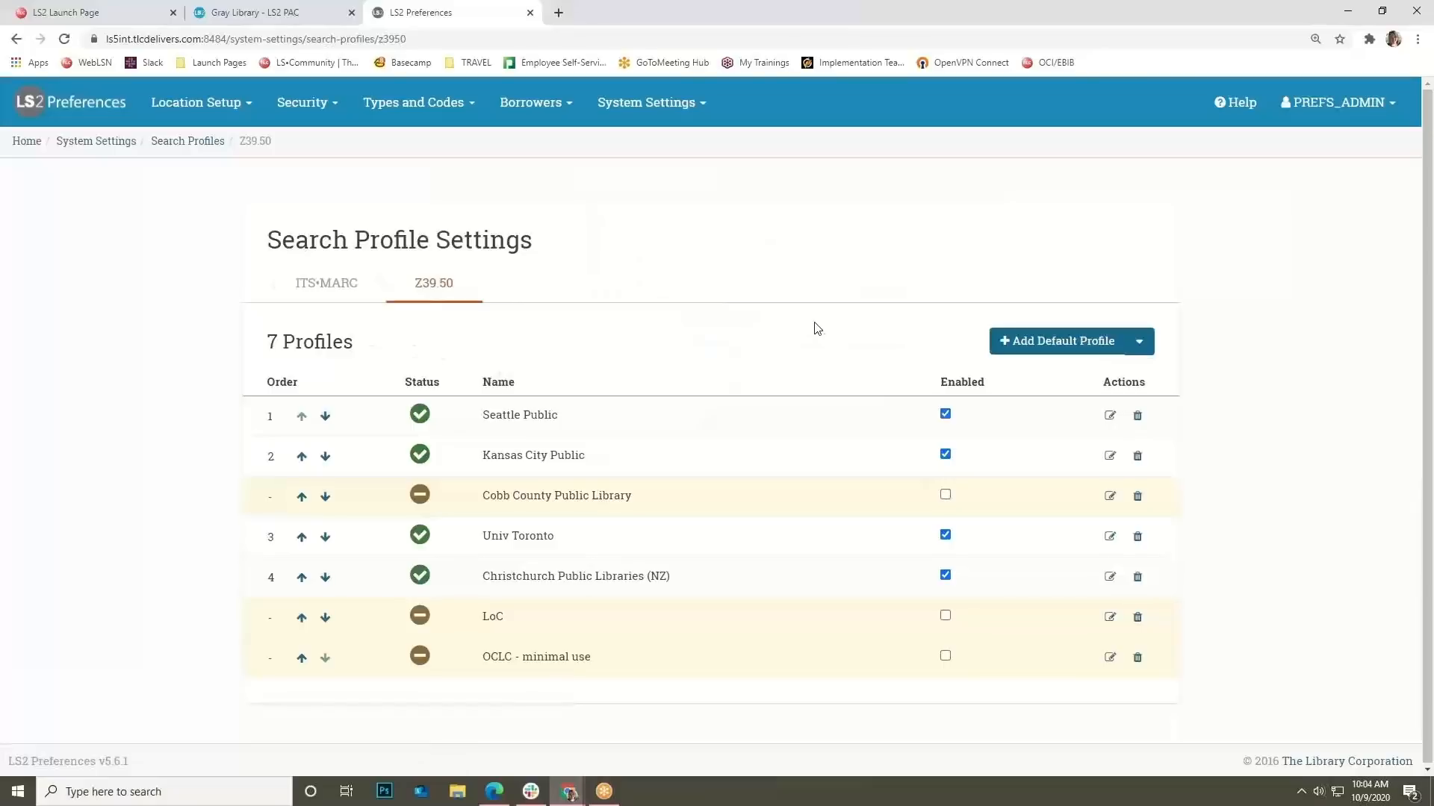
click(364, 290)
scroll(500, 320, down, 2)
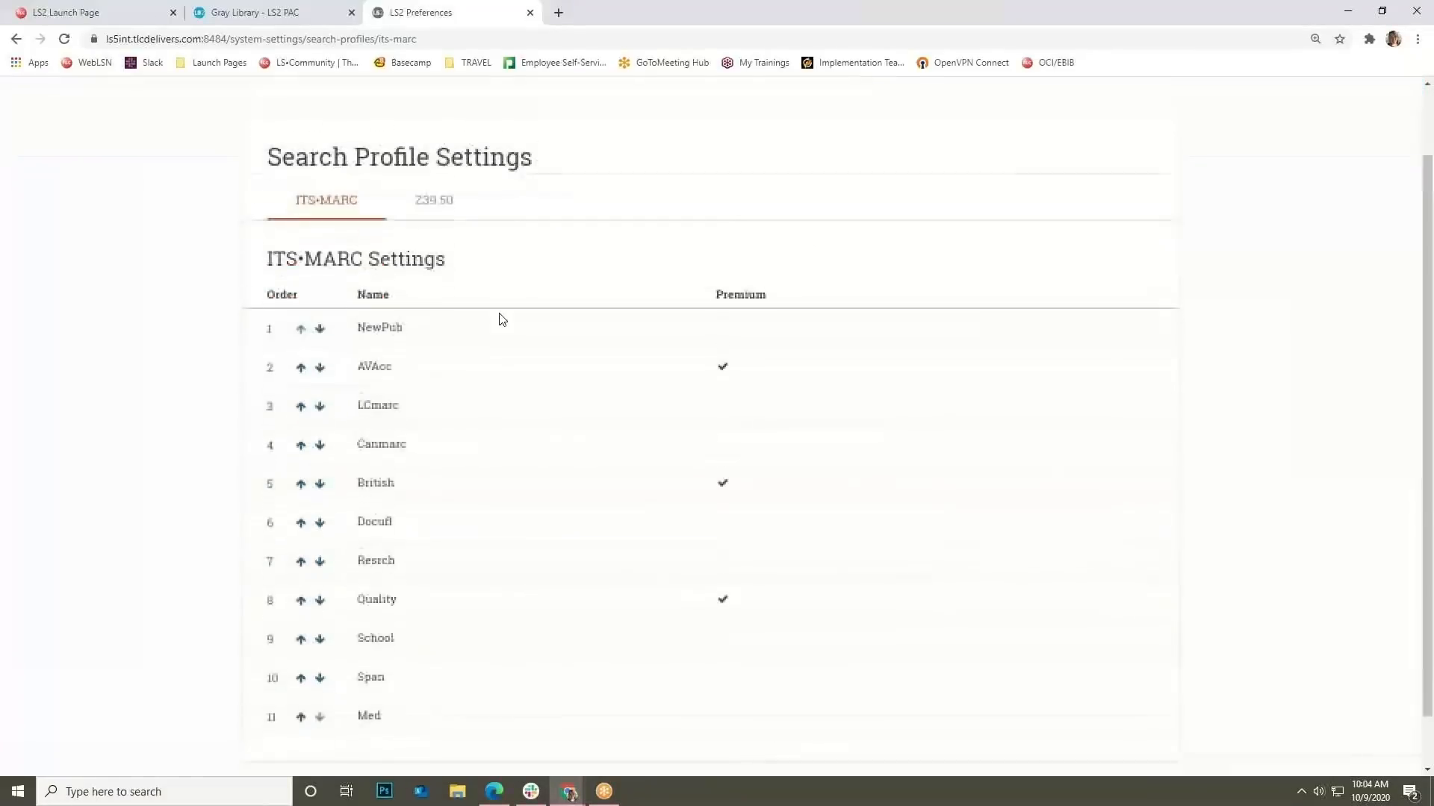
scroll(450, 416, up, 2)
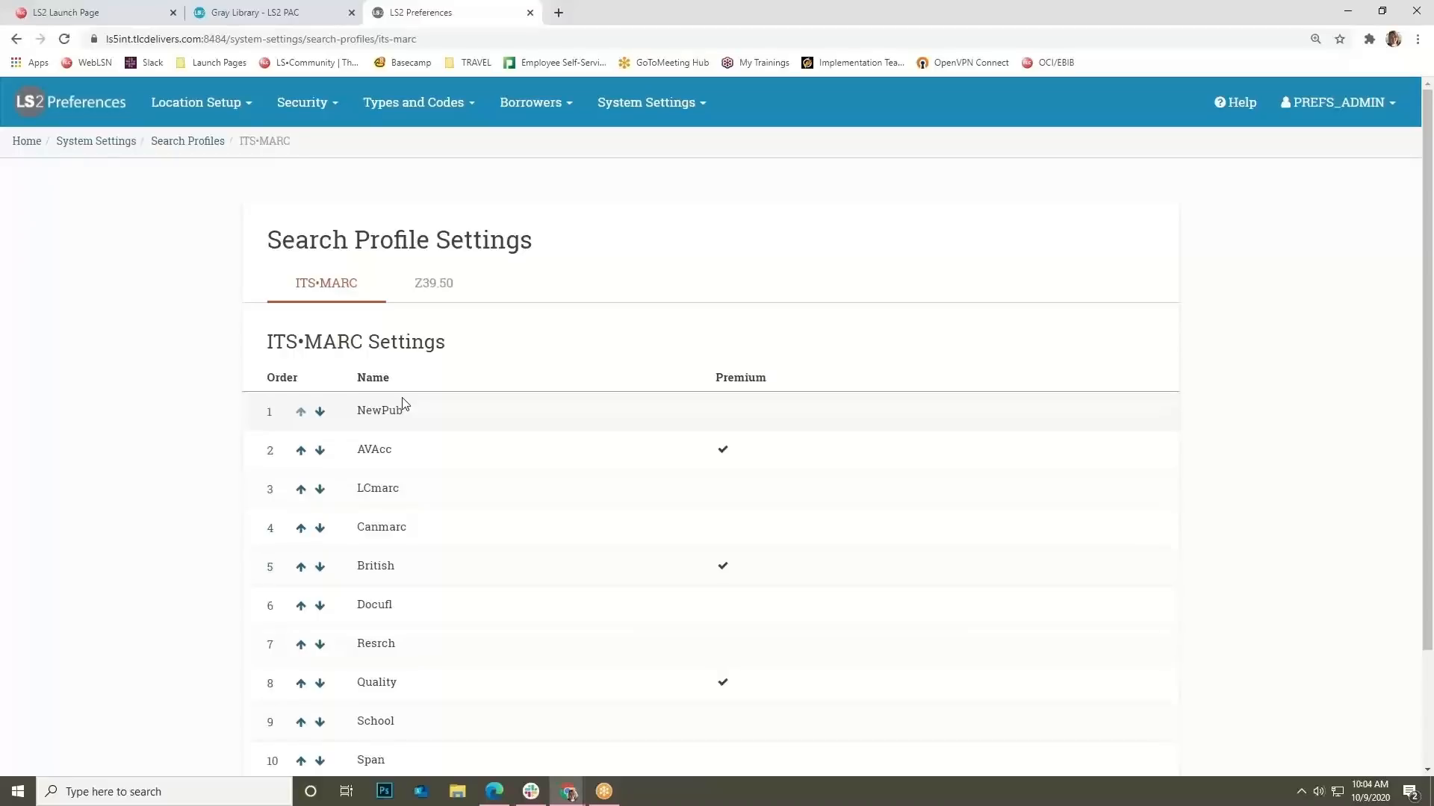
click(646, 102)
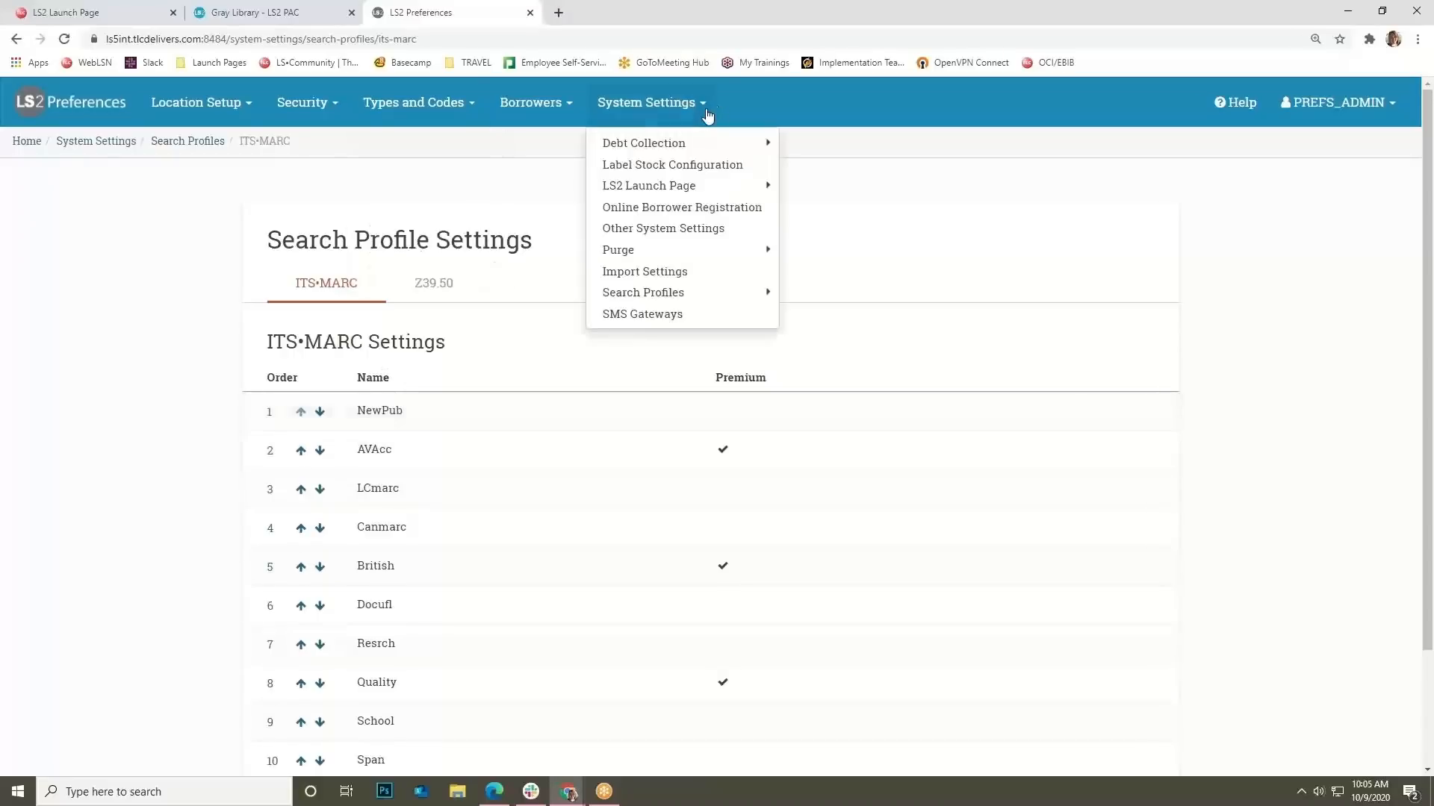
Open the SMS Gateways carrier list and edit the Alaska Communications Systems entry.
click(666, 316)
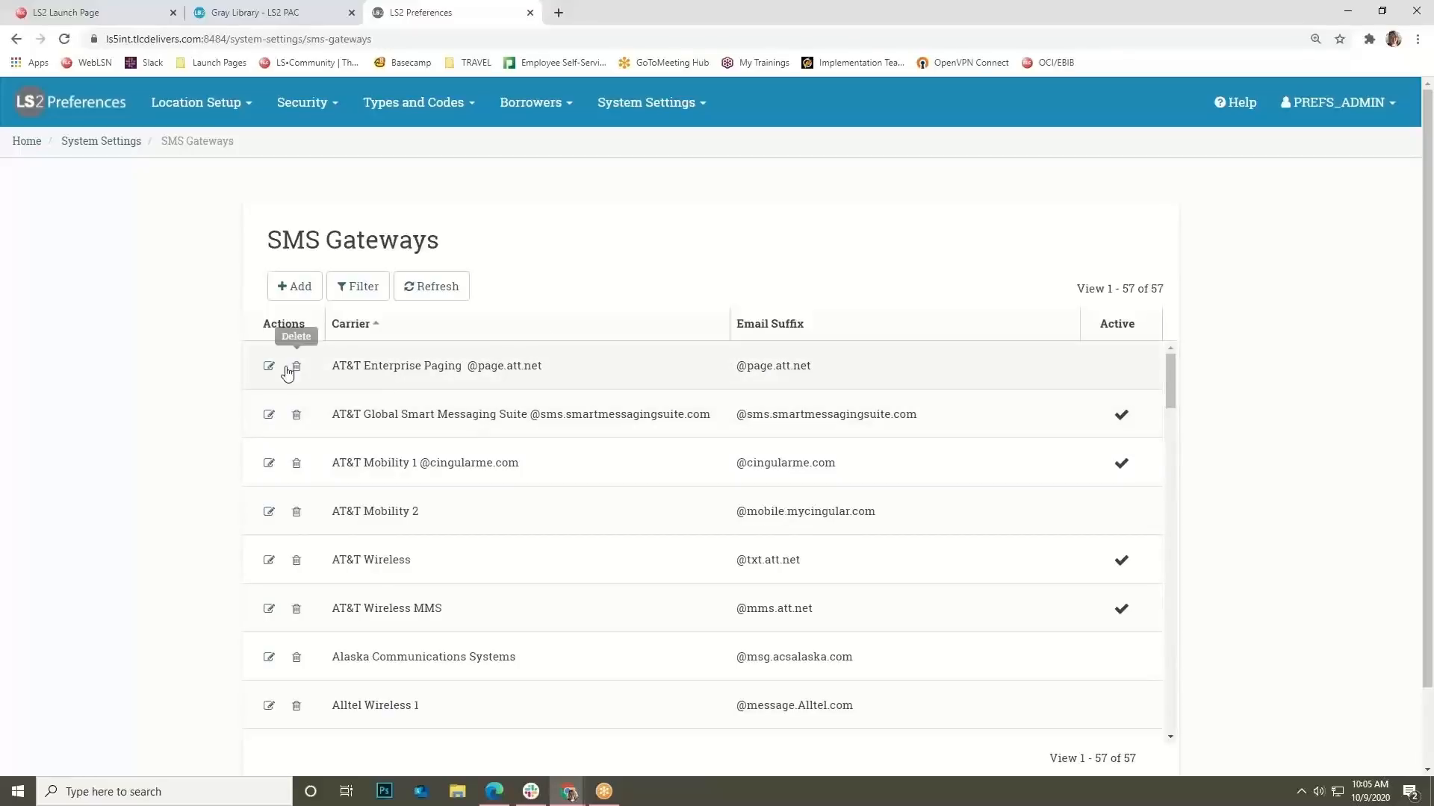
click(269, 657)
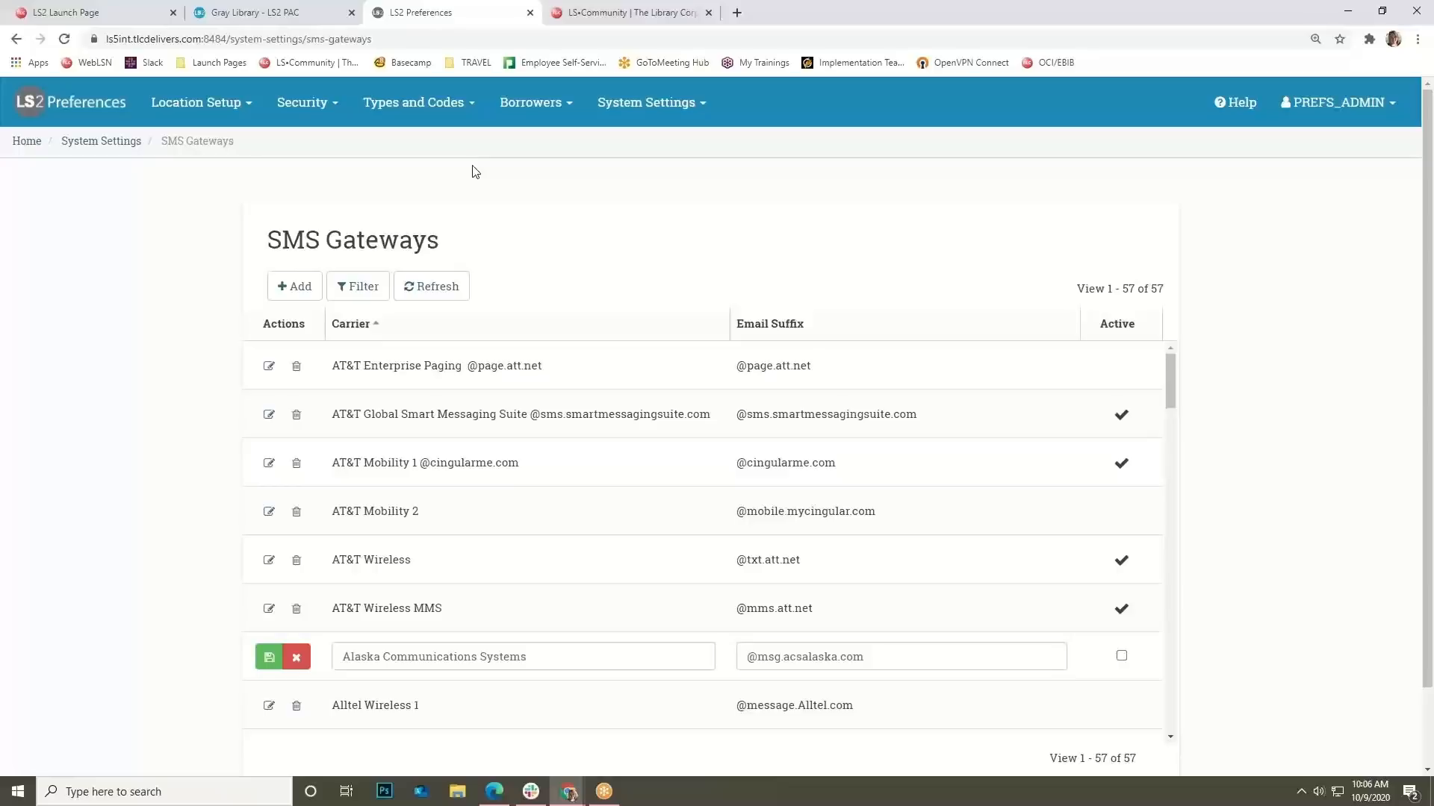
Switch to the LS•Community website and bring up its Documentation > Training menu.
click(642, 15)
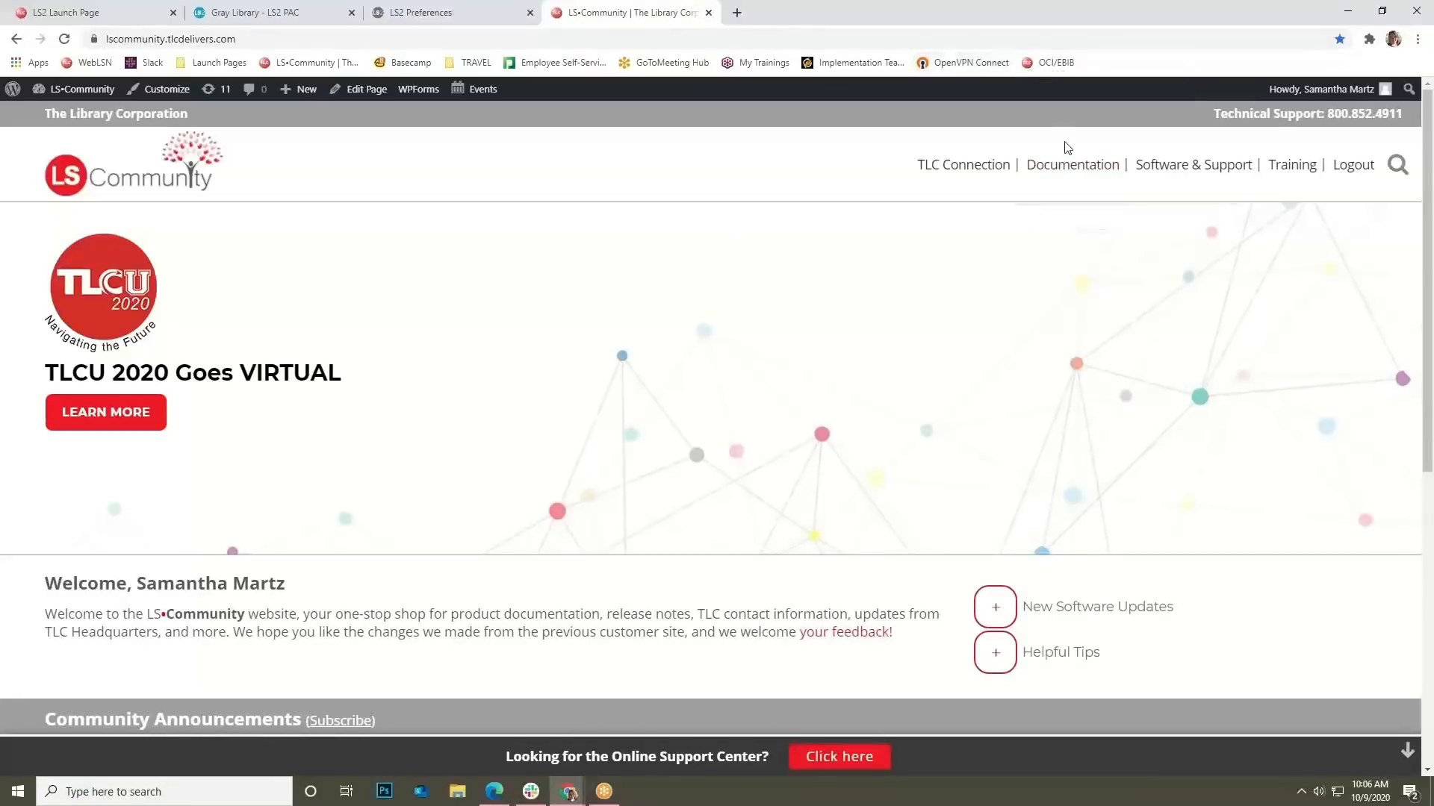
mouse_move(1069, 151)
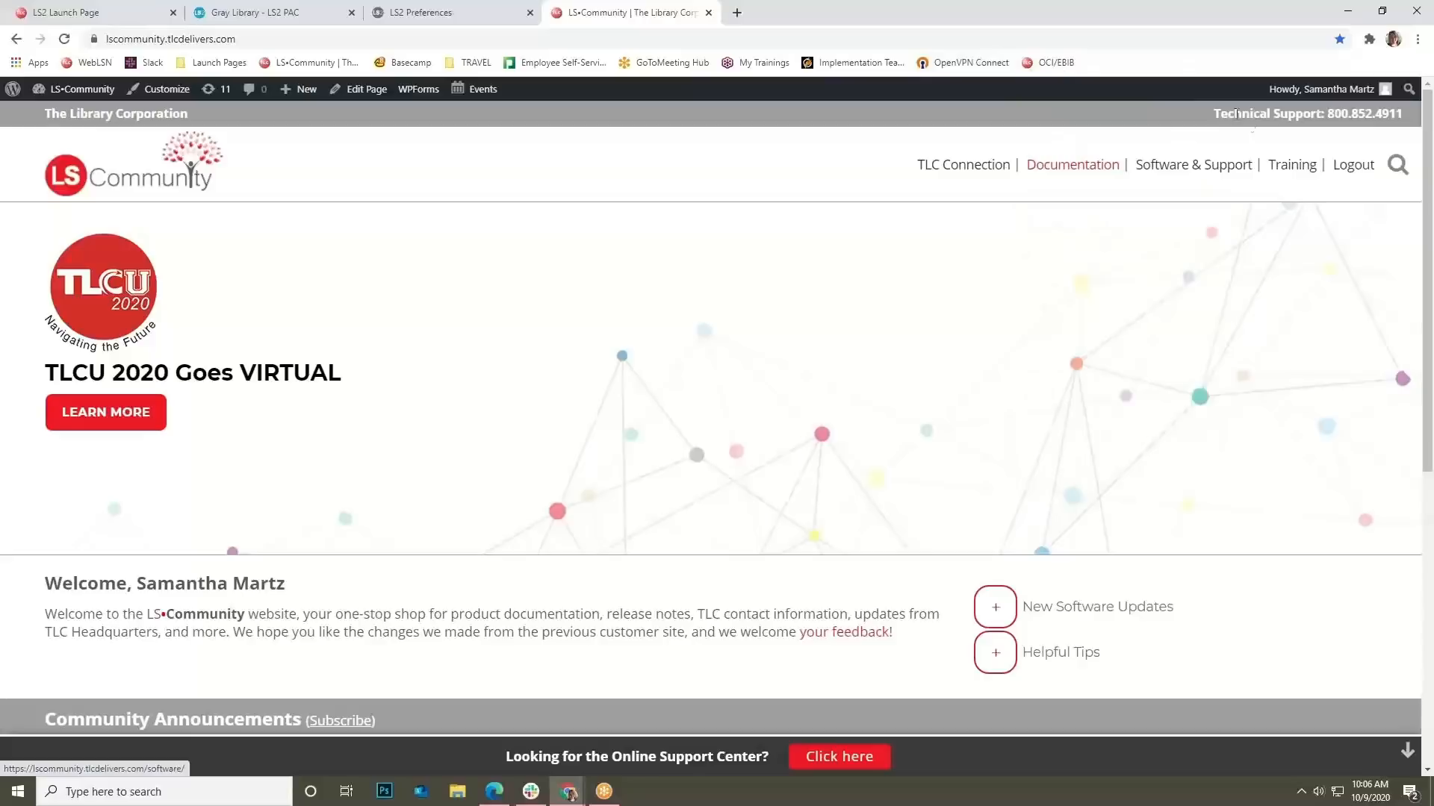
mouse_move(1281, 176)
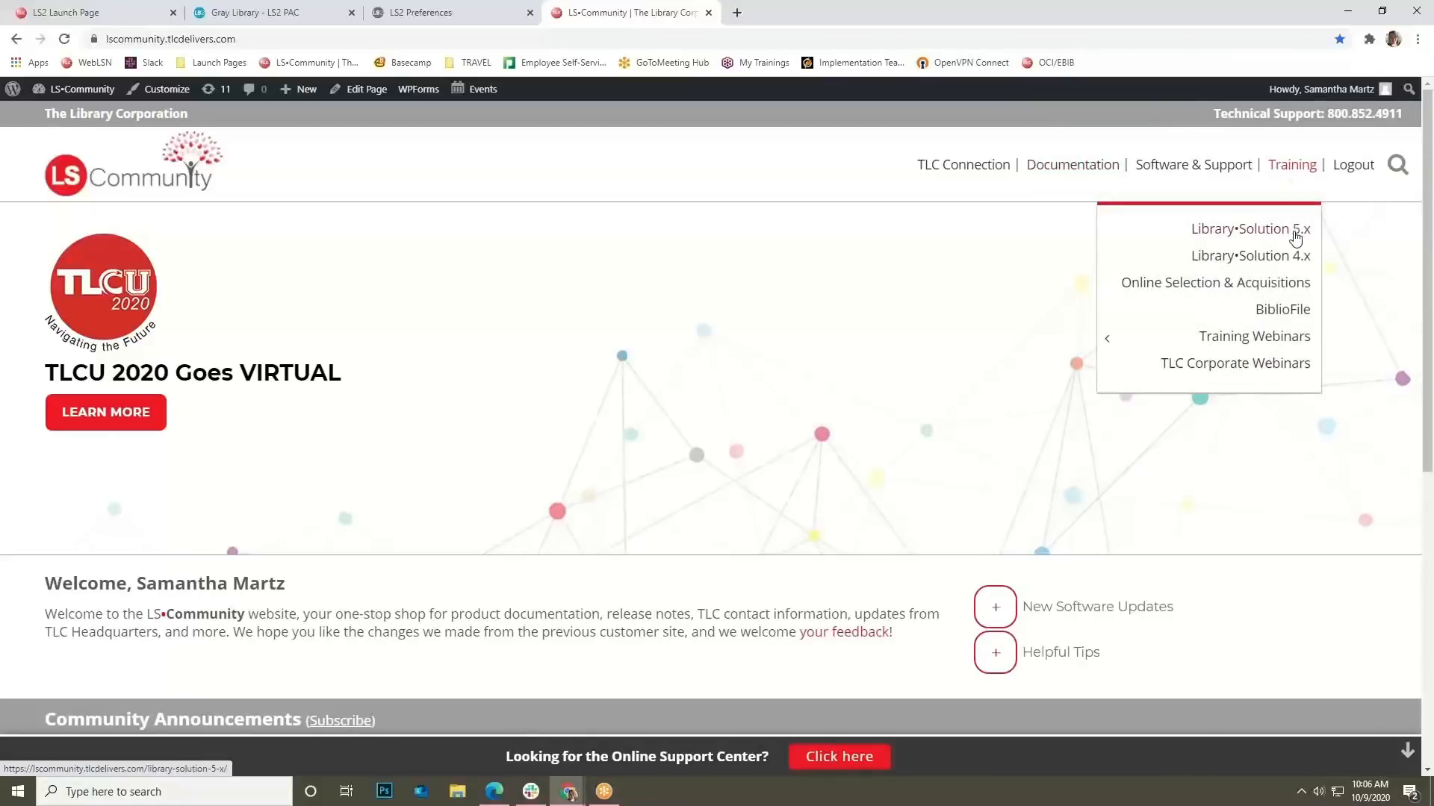